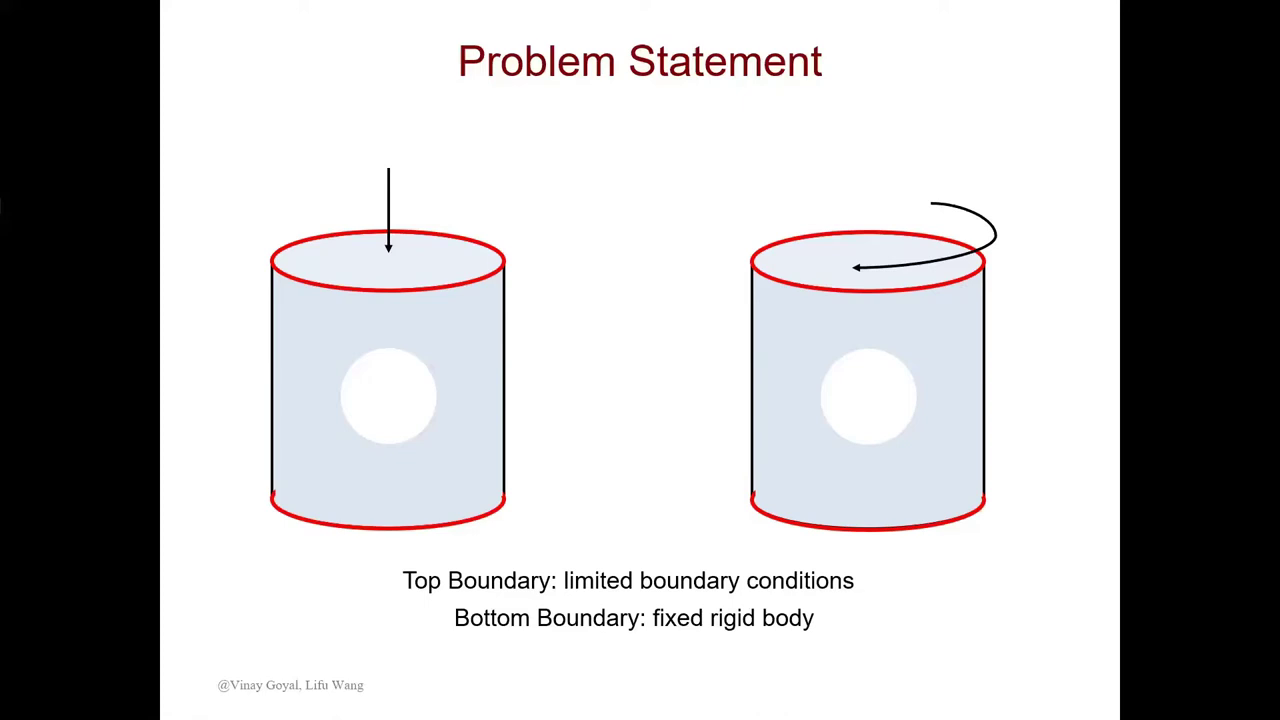
Step: Switch to Abaqus/CAE and create a 3D deformable shell extrusion part named Composite_Shell with approximate size 50
key("alt+Tab")
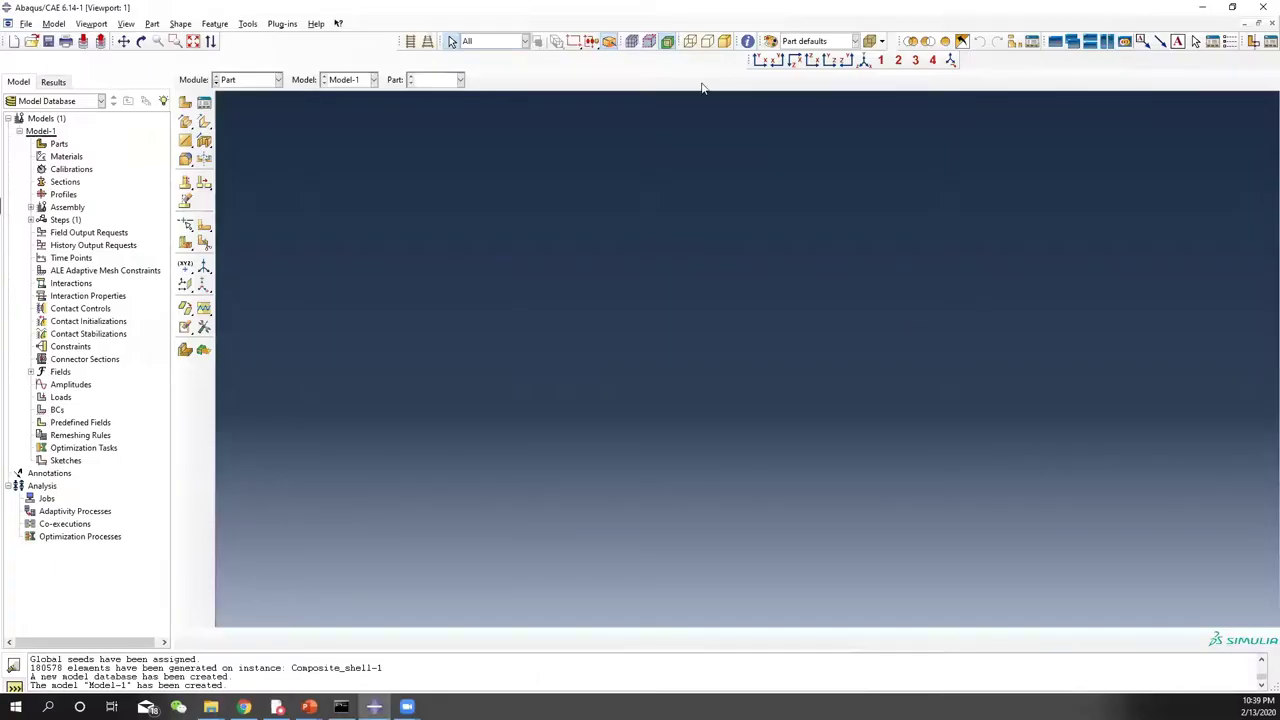
left_click(59, 143)
right_click(59, 143)
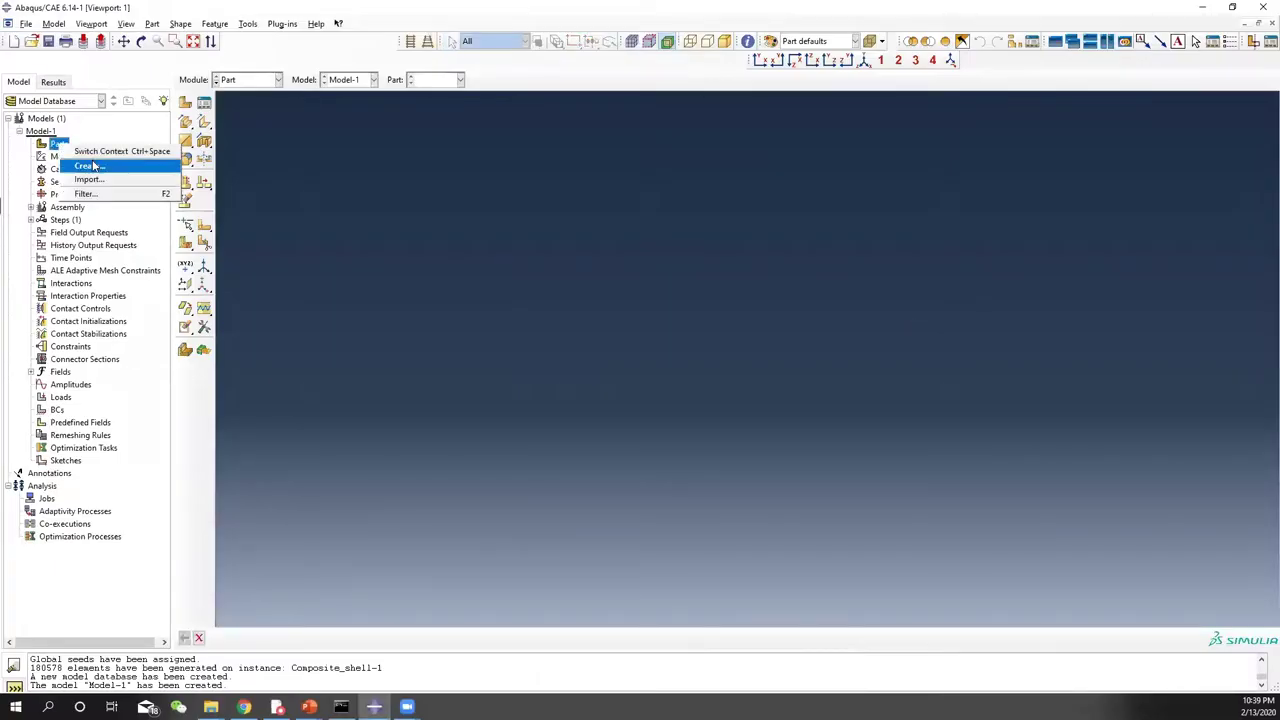
left_click(95, 164)
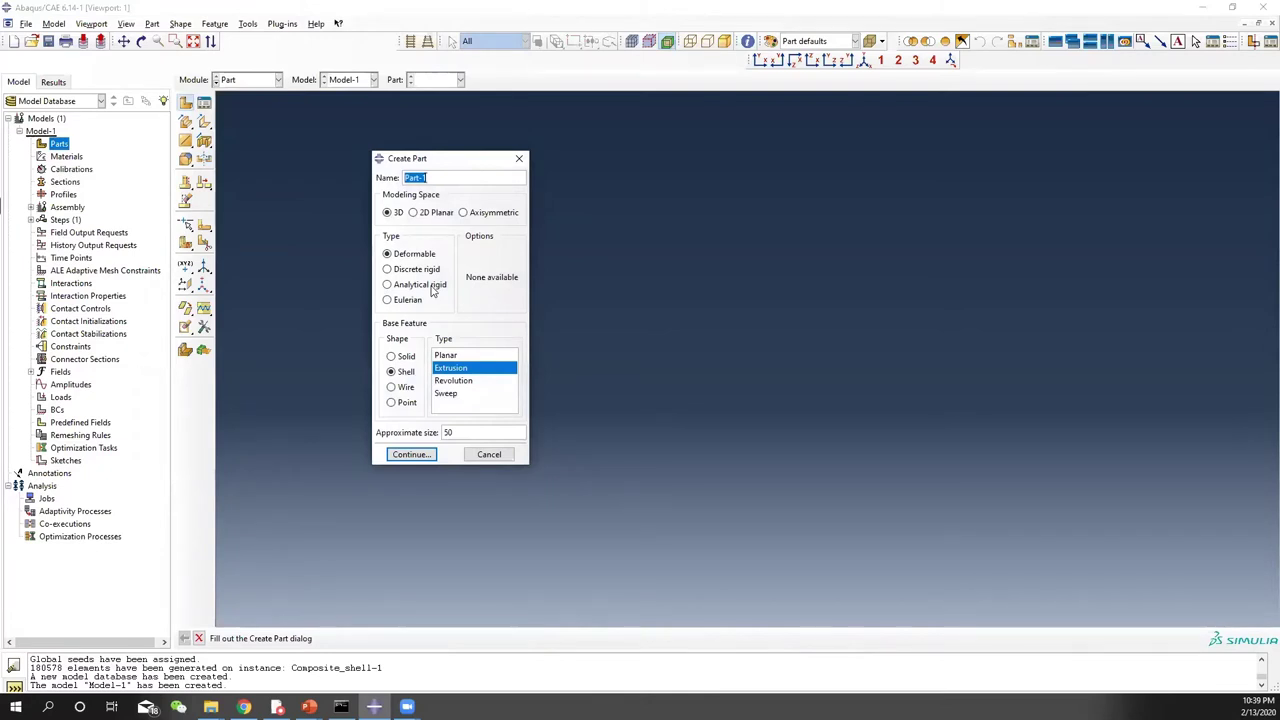
type("Composite_Shell")
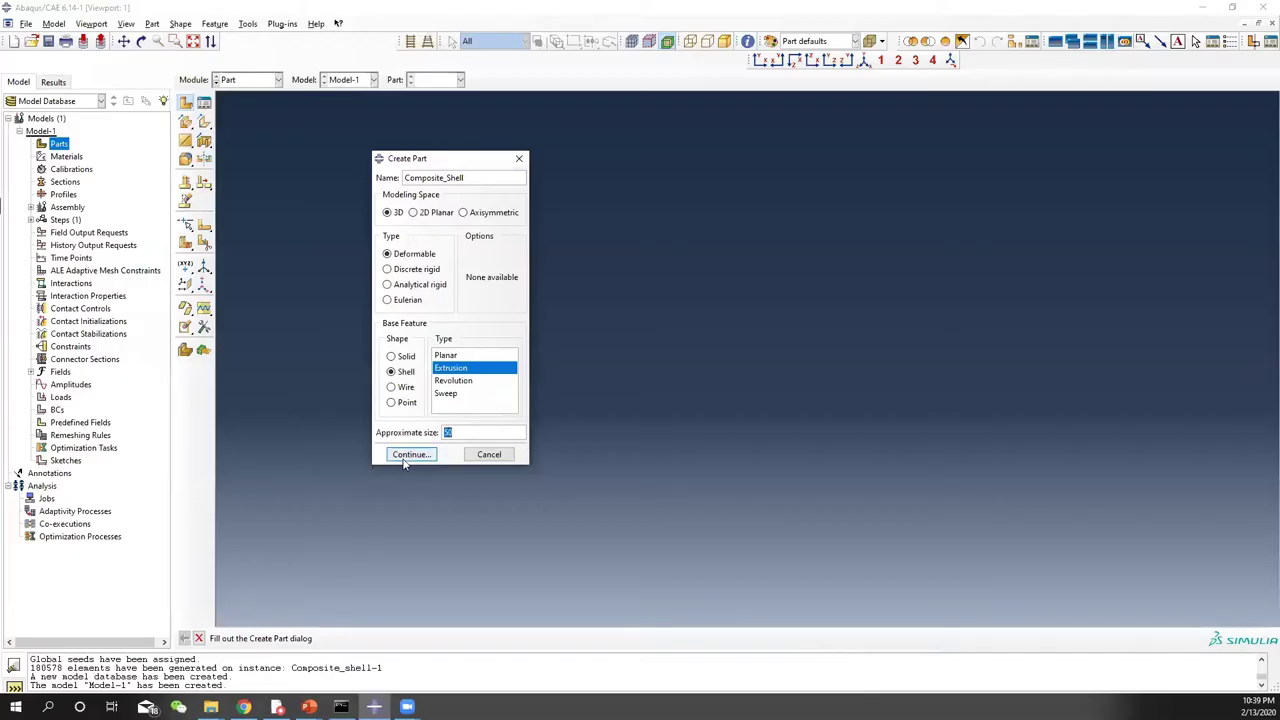
left_click(404, 458)
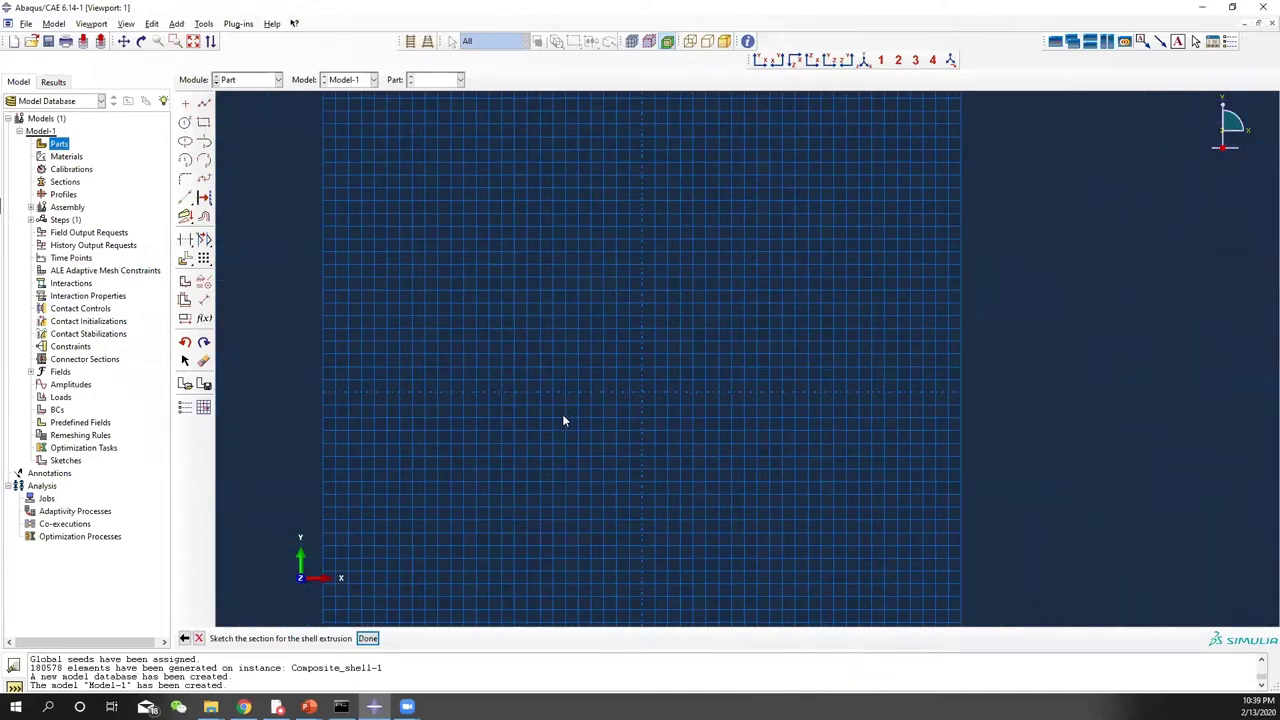
Step: Sketch a circle centred at the origin with its perimeter point at 20,0 as the shell's section
left_click(185, 122)
left_click(459, 637)
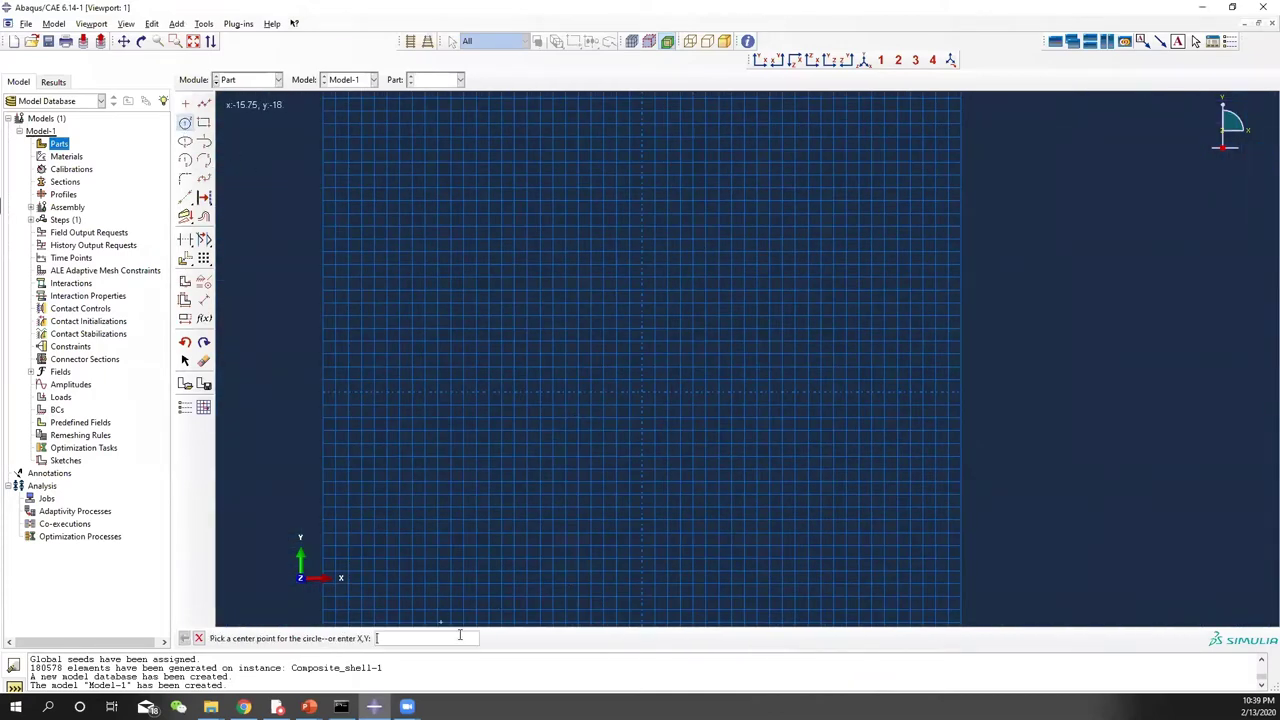
key("Return")
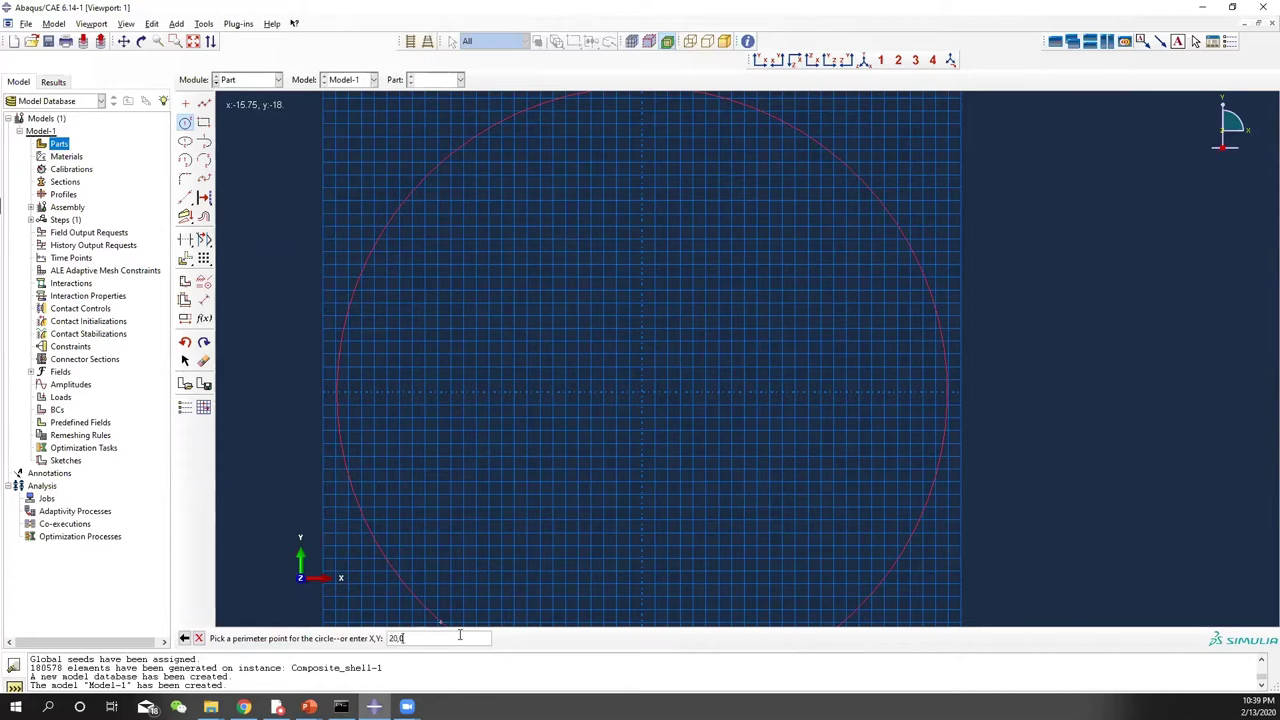
key("Return")
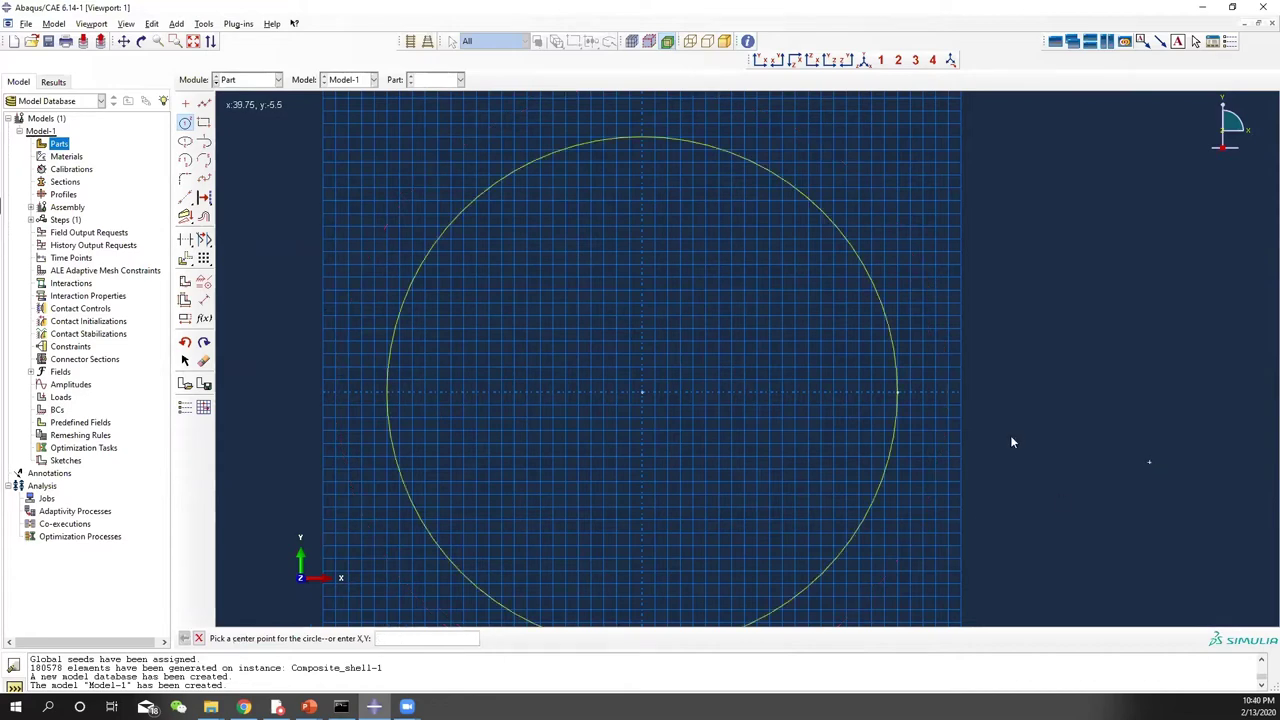
left_click(199, 640)
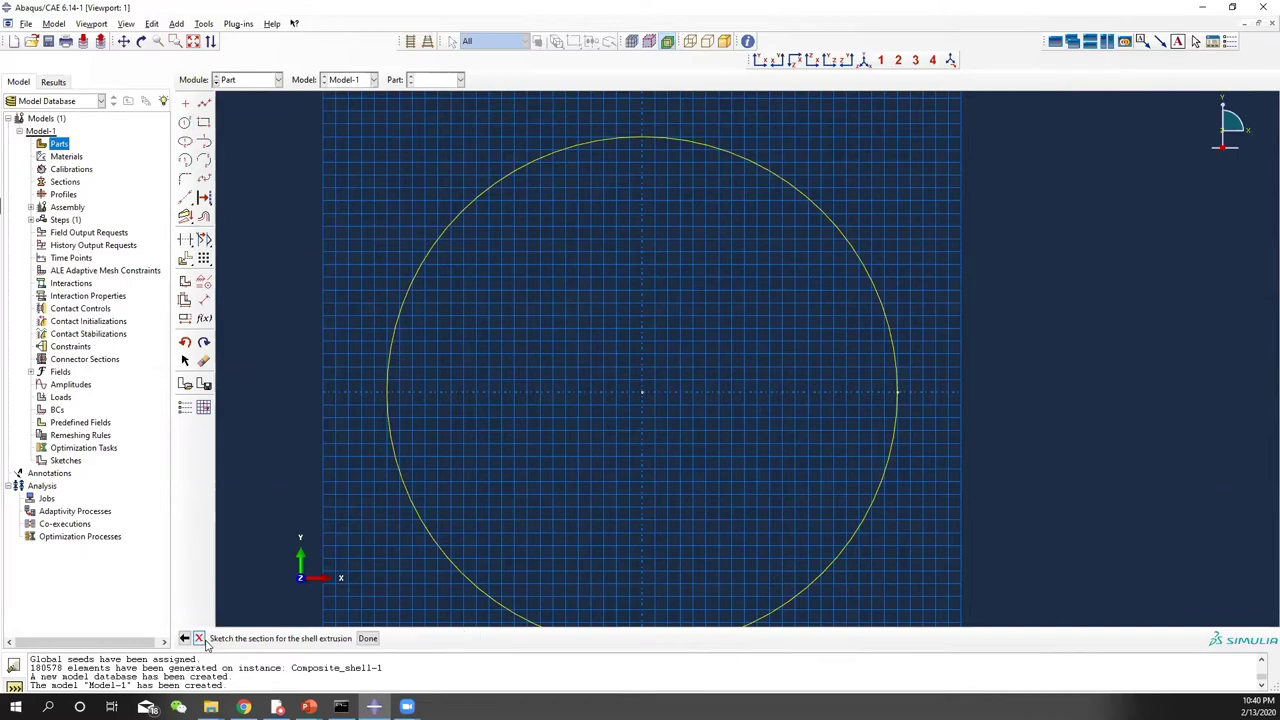
Step: Finish the section sketch and extrude the circle into a cylindrical shell, without twist or draft
left_click(366, 638)
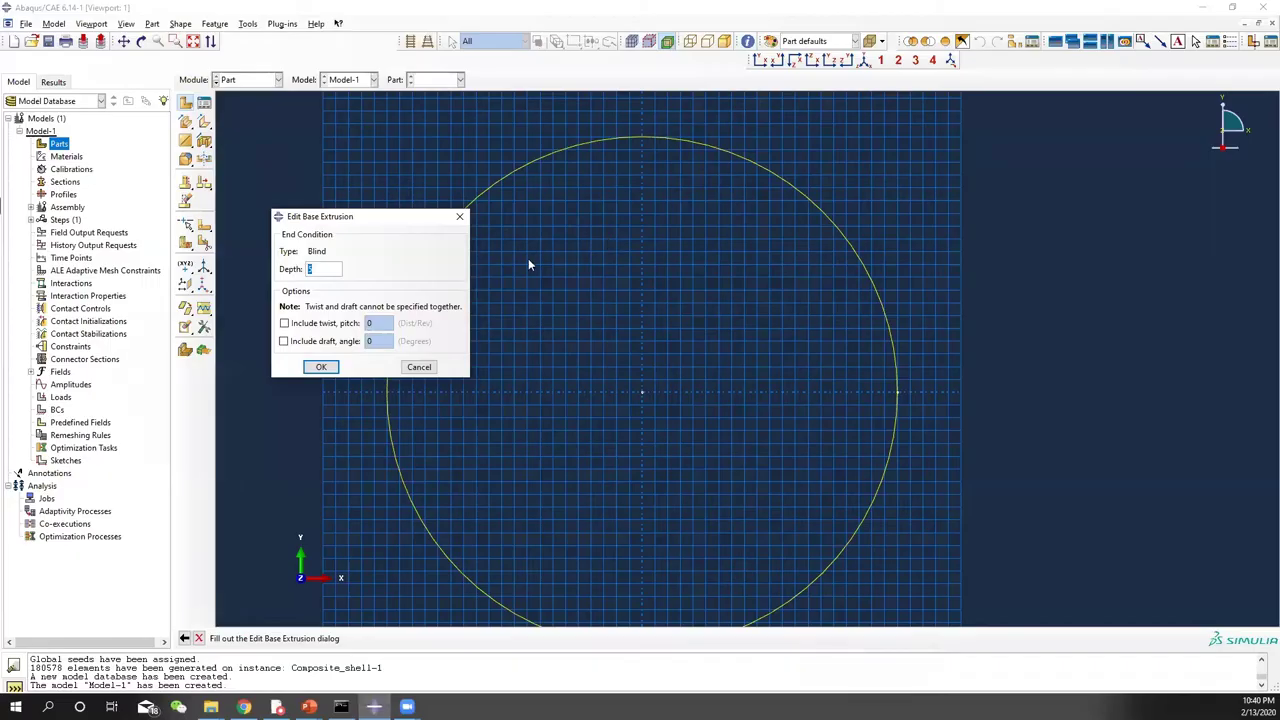
type("0")
left_click(320, 368)
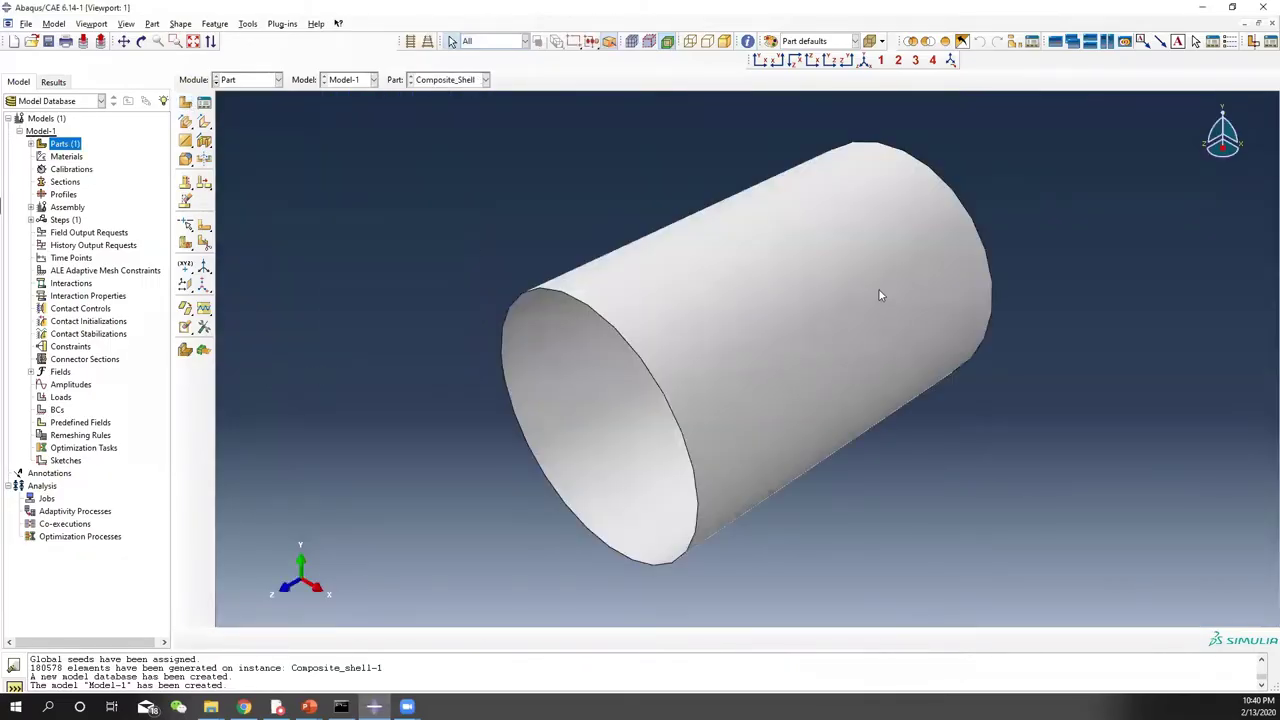
Step: Create a datum plane offset 25 from the principal YZ plane, just outside the cylinder wall
left_click_drag(861, 270, 461, 410, "ctrl+alt")
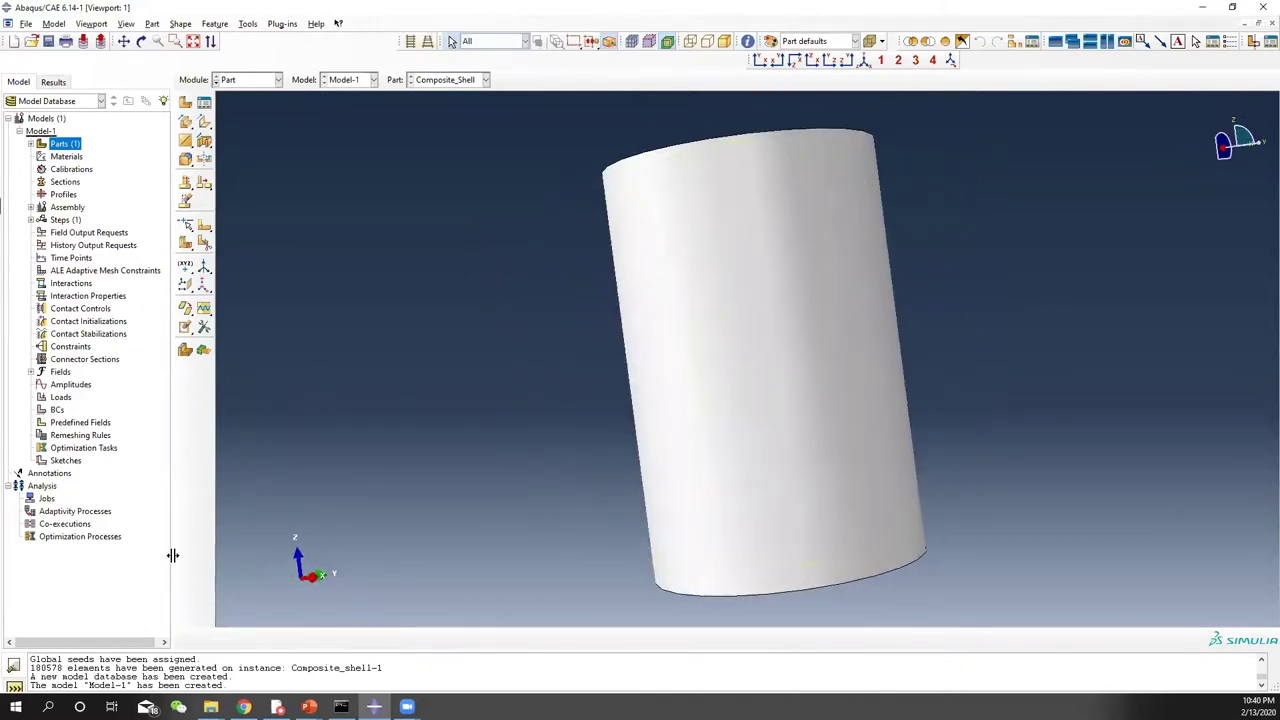
left_click_drag(887, 458, 891, 334, "ctrl+alt")
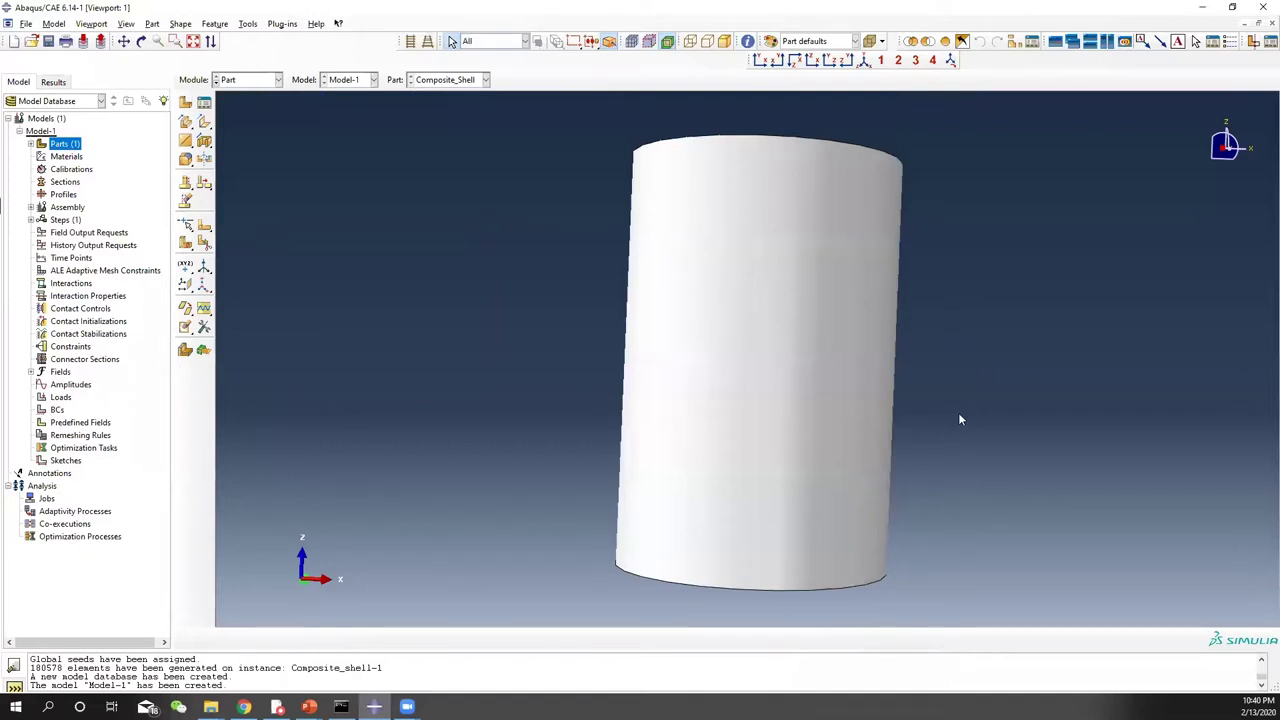
left_click_drag(721, 557, 746, 563, "ctrl+alt")
middle_click_drag(780, 440, 657, 423, "ctrl+alt")
left_click_drag(657, 423, 705, 420, "ctrl+alt")
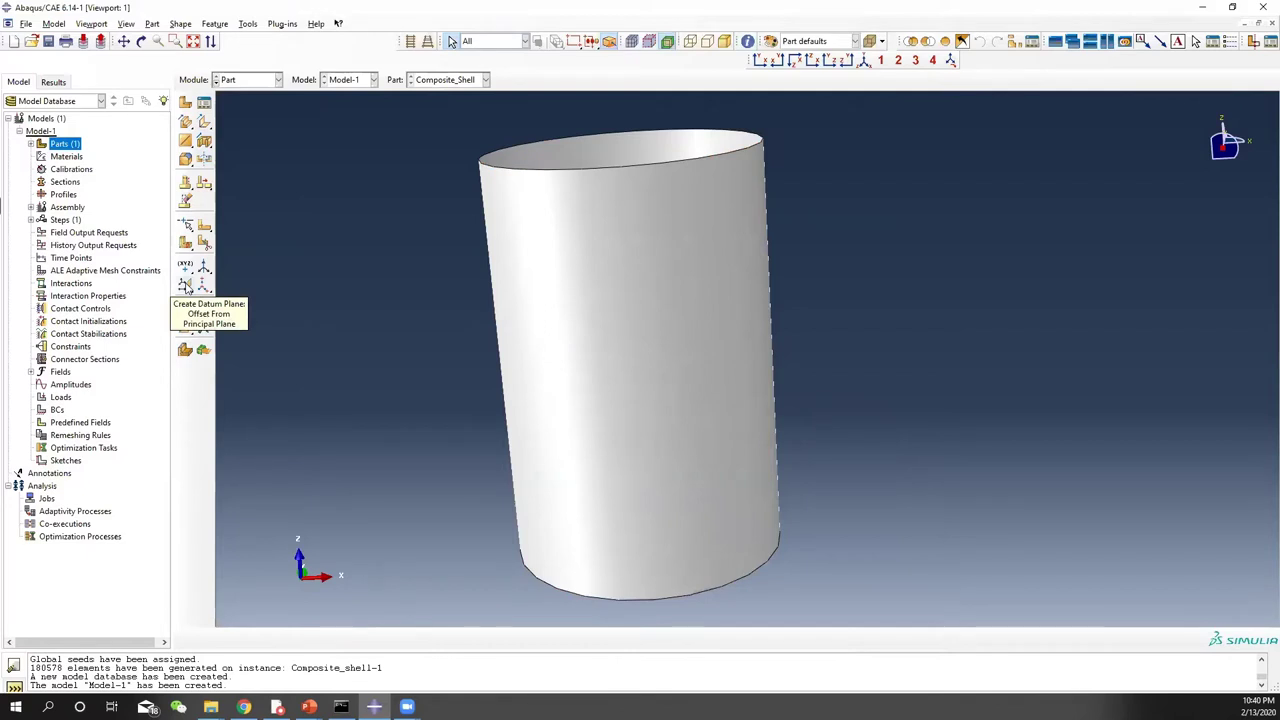
left_click(186, 286)
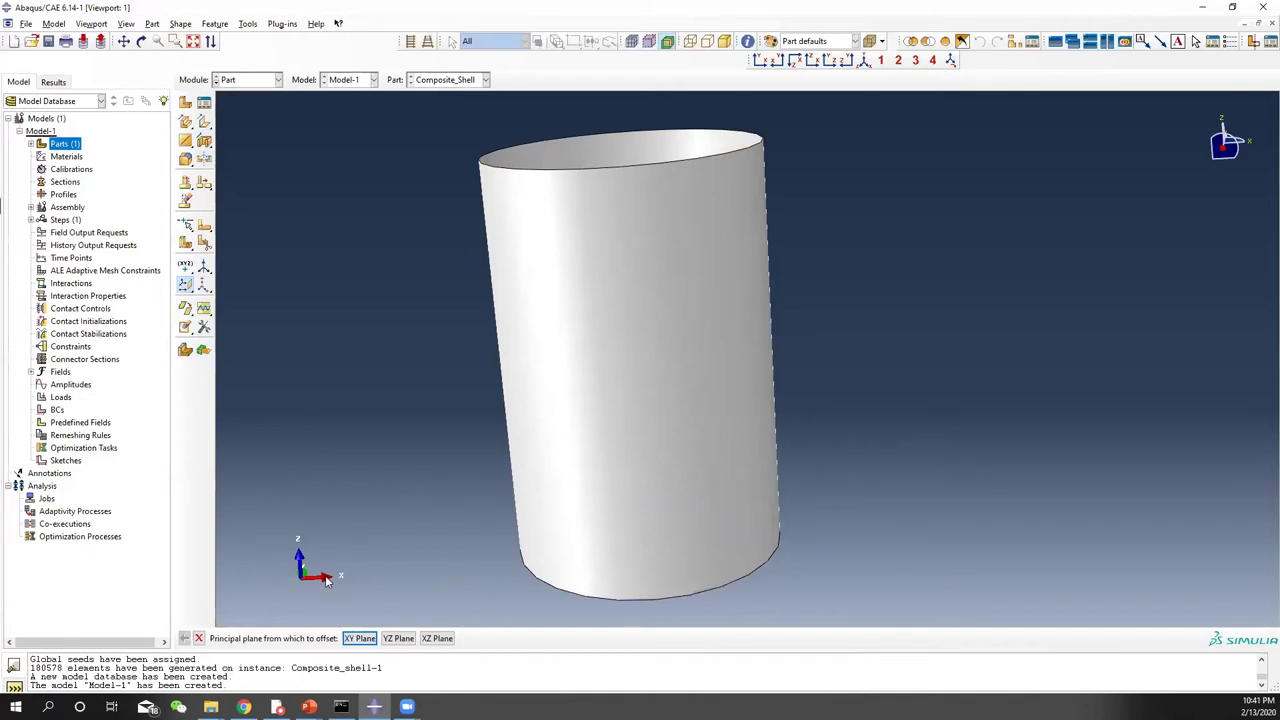
left_click_drag(717, 346, 436, 482, "ctrl+alt")
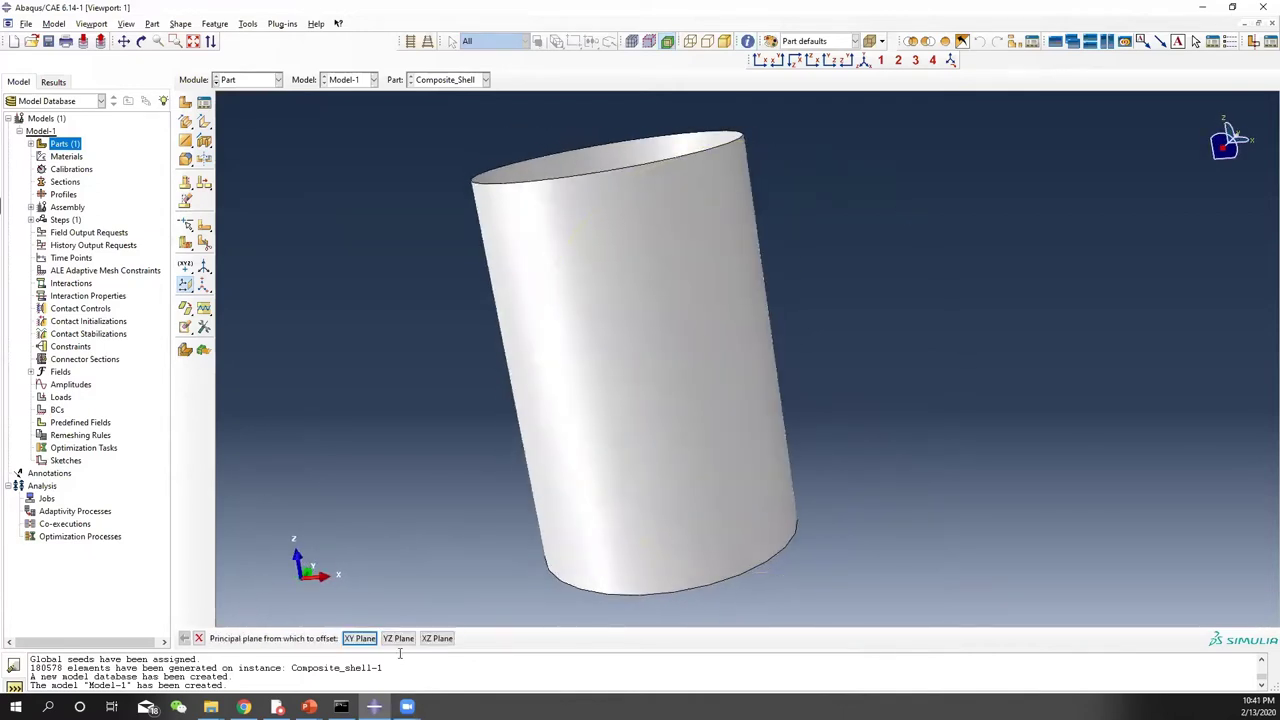
left_click(398, 638)
left_click_drag(665, 347, 700, 445, "ctrl+alt")
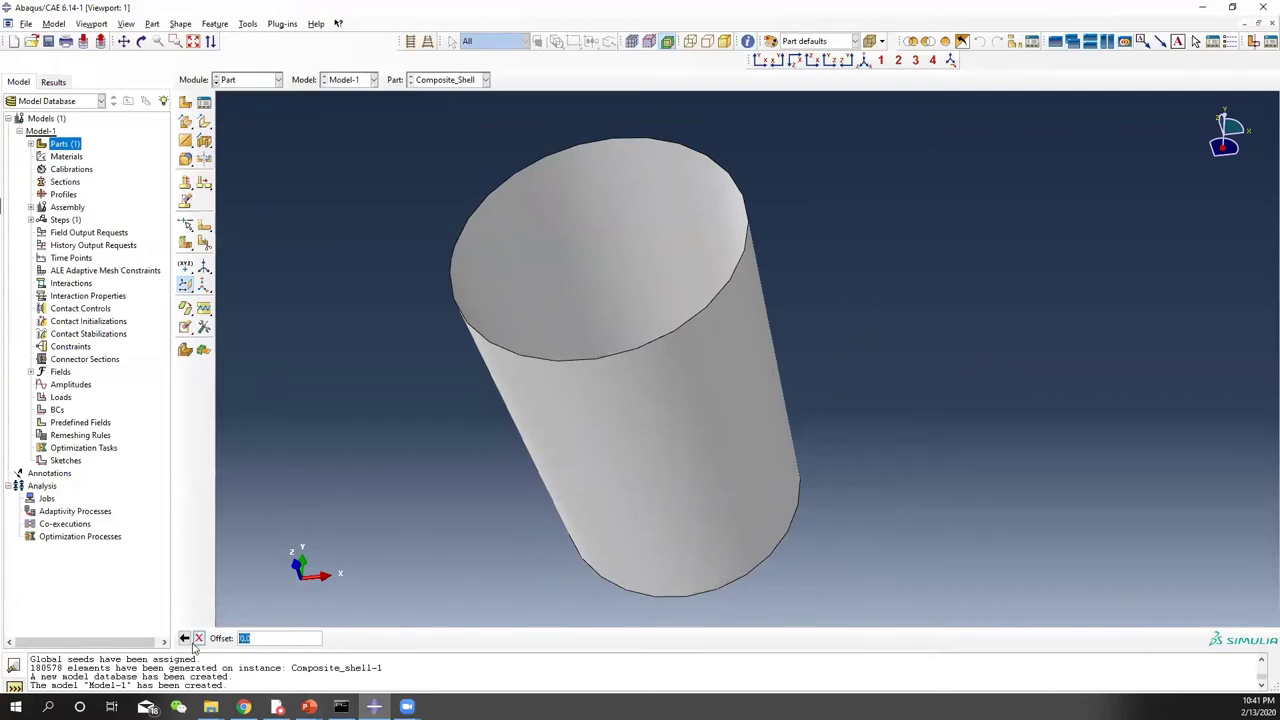
type("25")
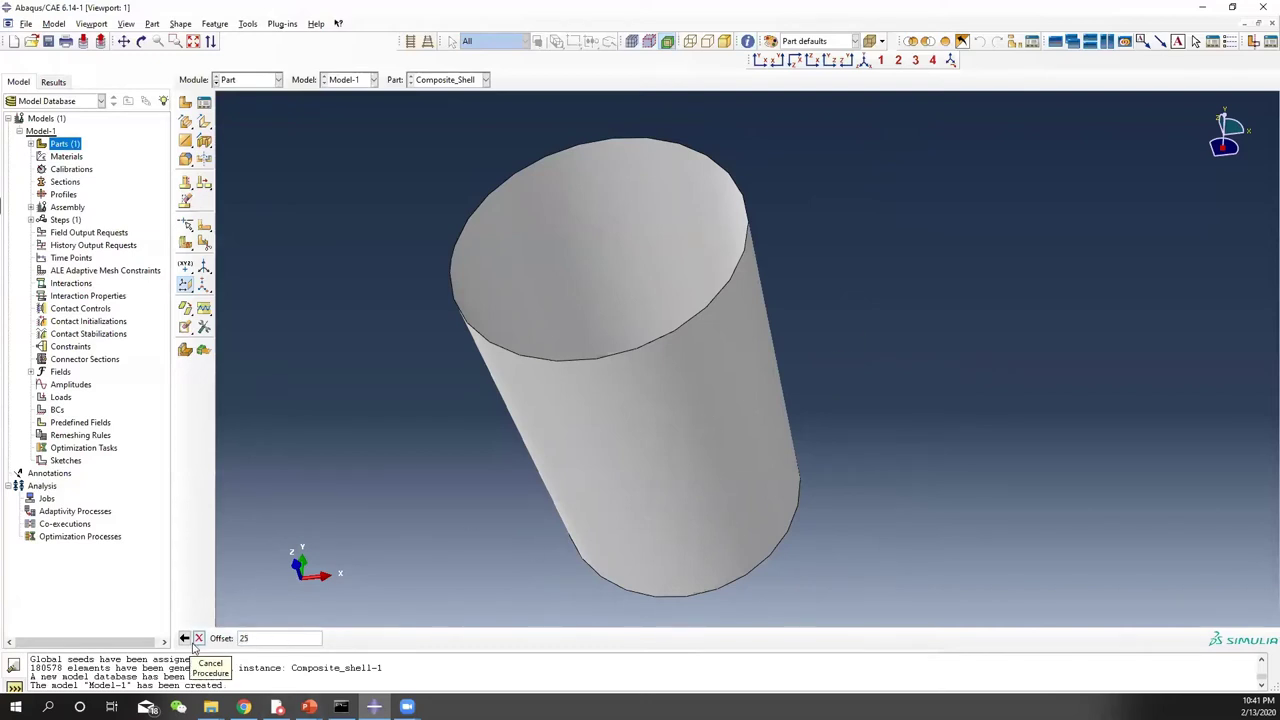
key("Return")
left_click_drag(733, 407, 780, 350, "ctrl+alt")
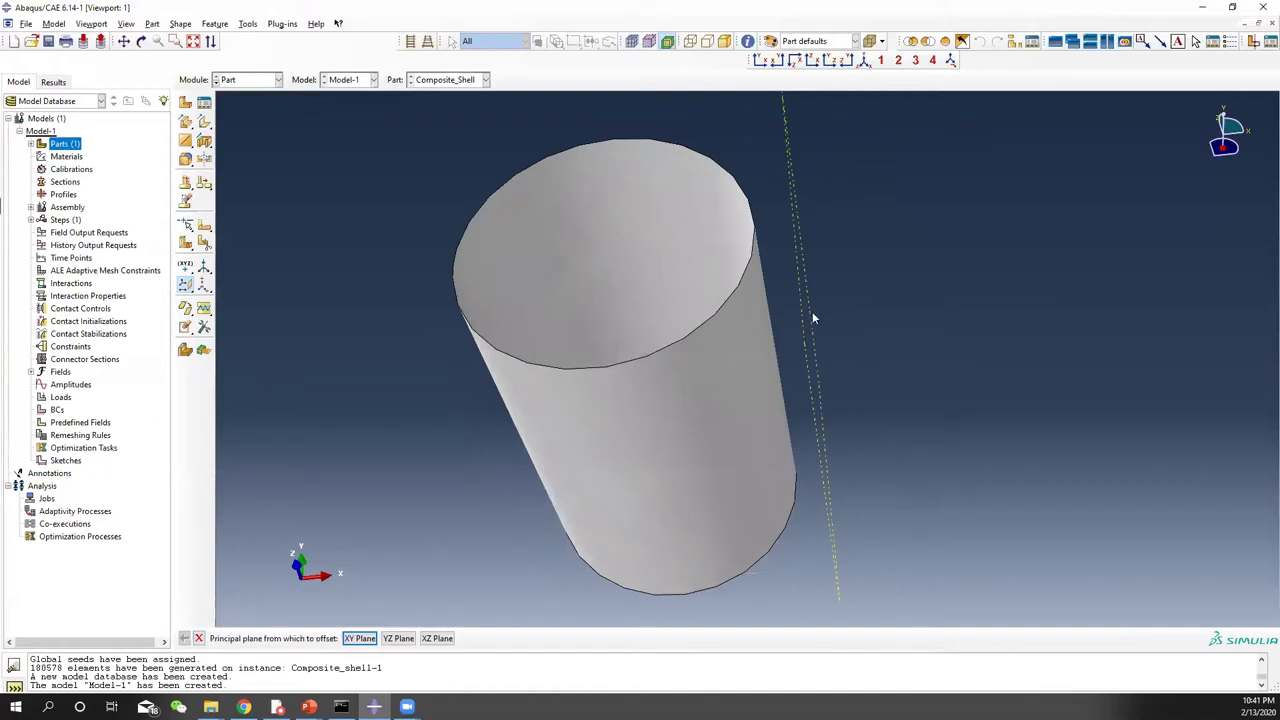
Step: Start an extruded cut sketch on the datum plane, orienting the cylinder's bottom circular edge vertical and on the right
left_click(205, 142)
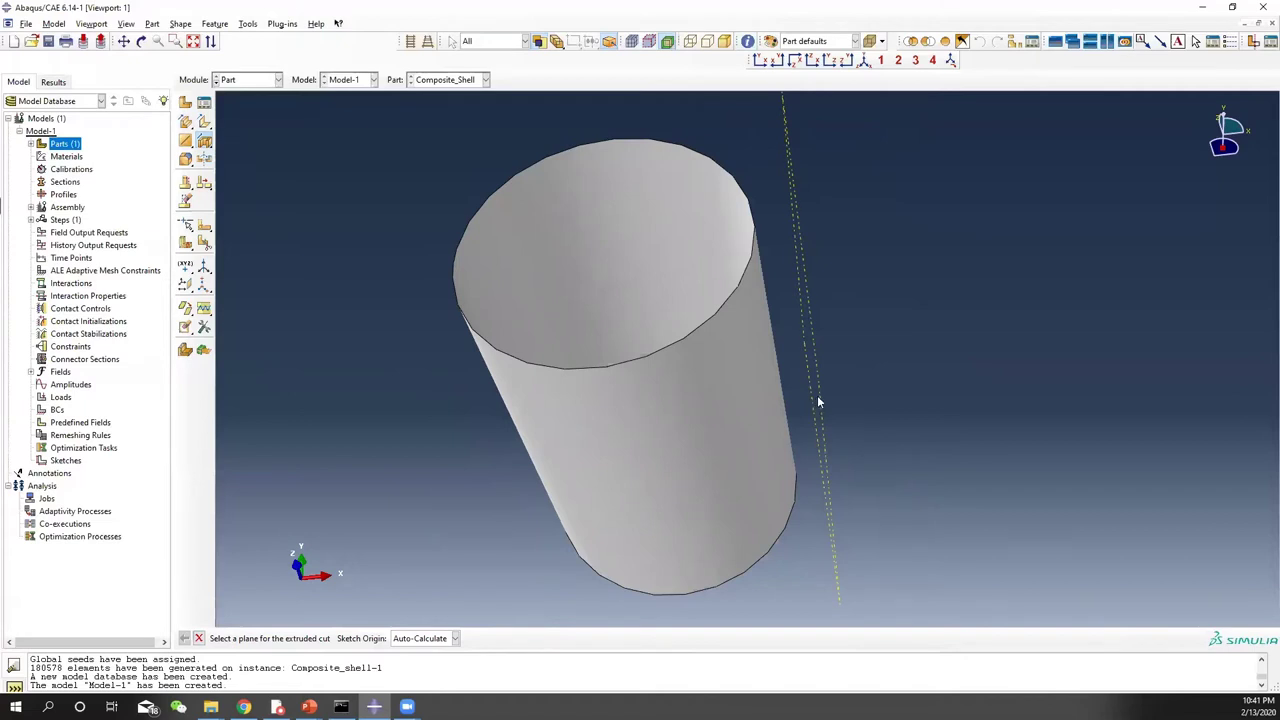
left_click_drag(852, 450, 731, 213, "ctrl+alt")
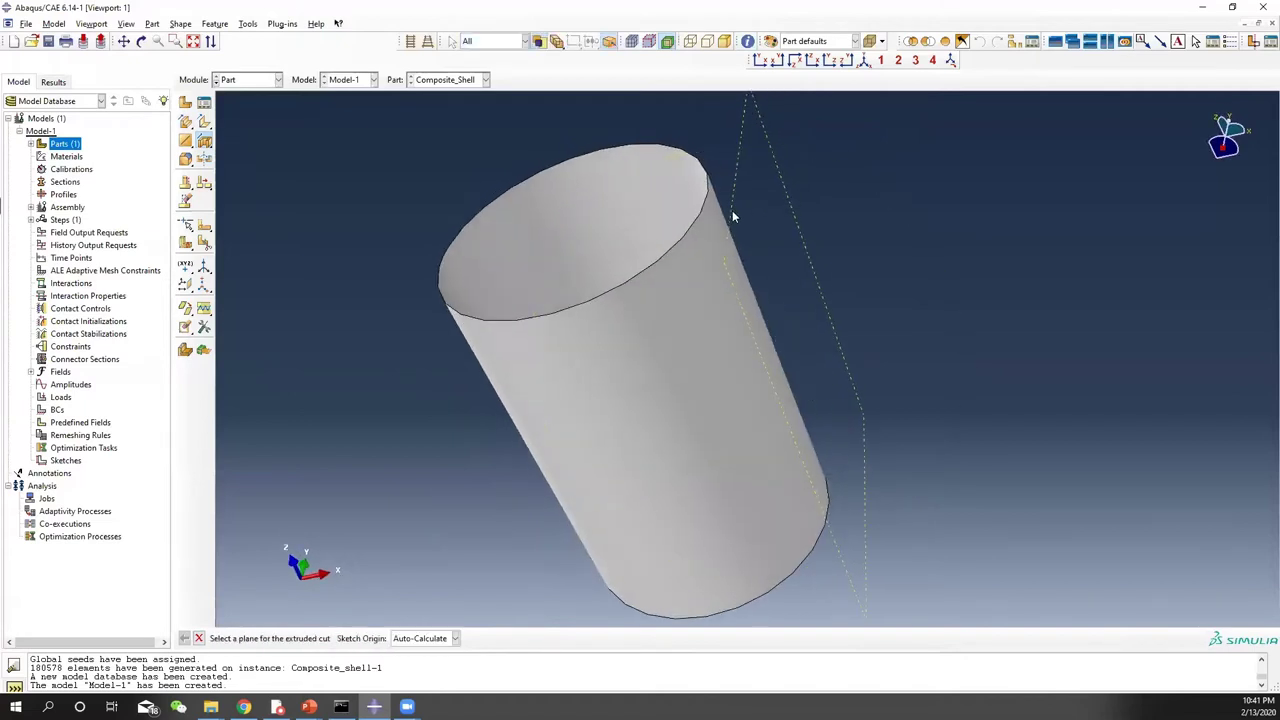
left_click(731, 213)
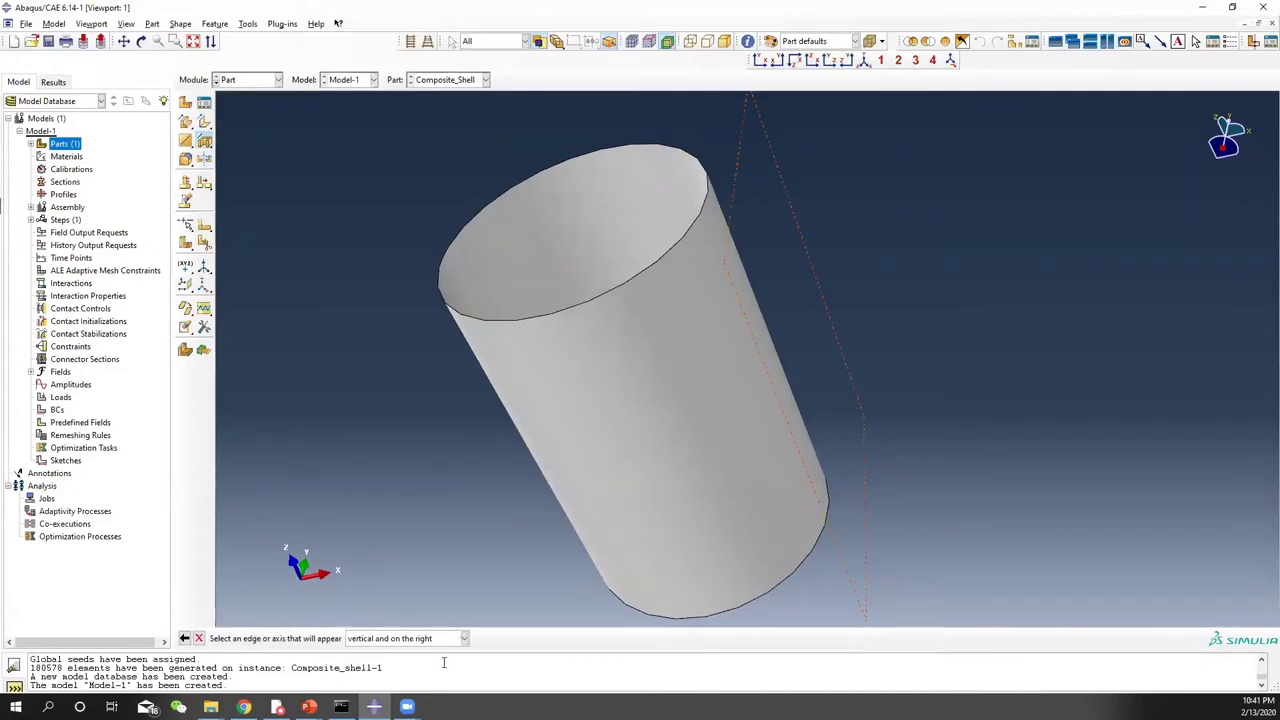
left_click_drag(824, 337, 897, 480, "ctrl+alt")
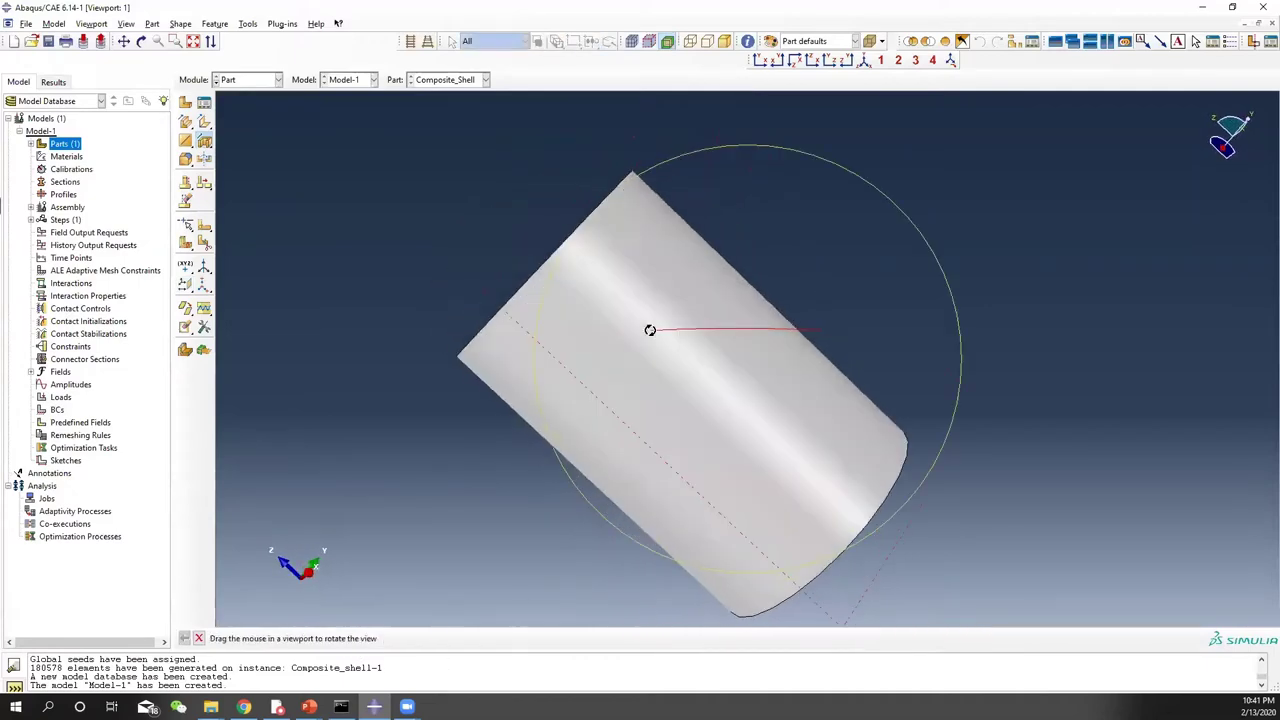
left_click(897, 480)
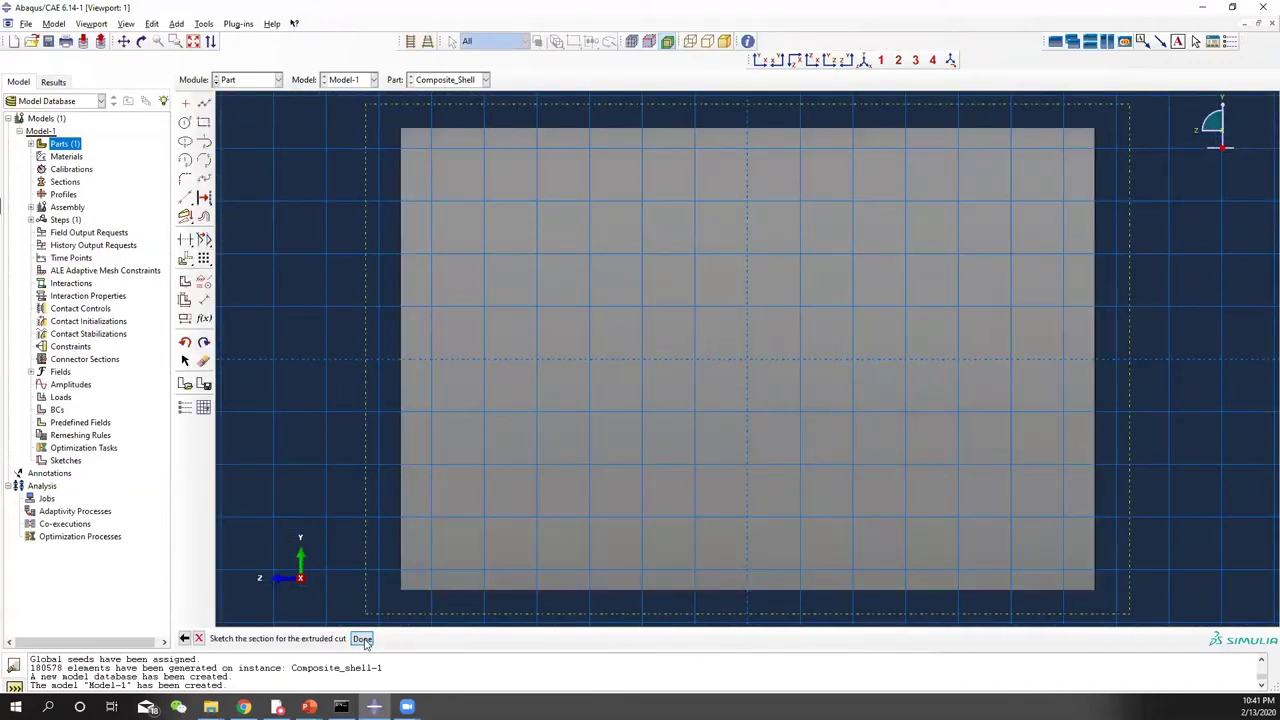
Step: Sketch the hole's circle centred on the sketch origin, with its perimeter point on the horizontal axis
left_click(185, 122)
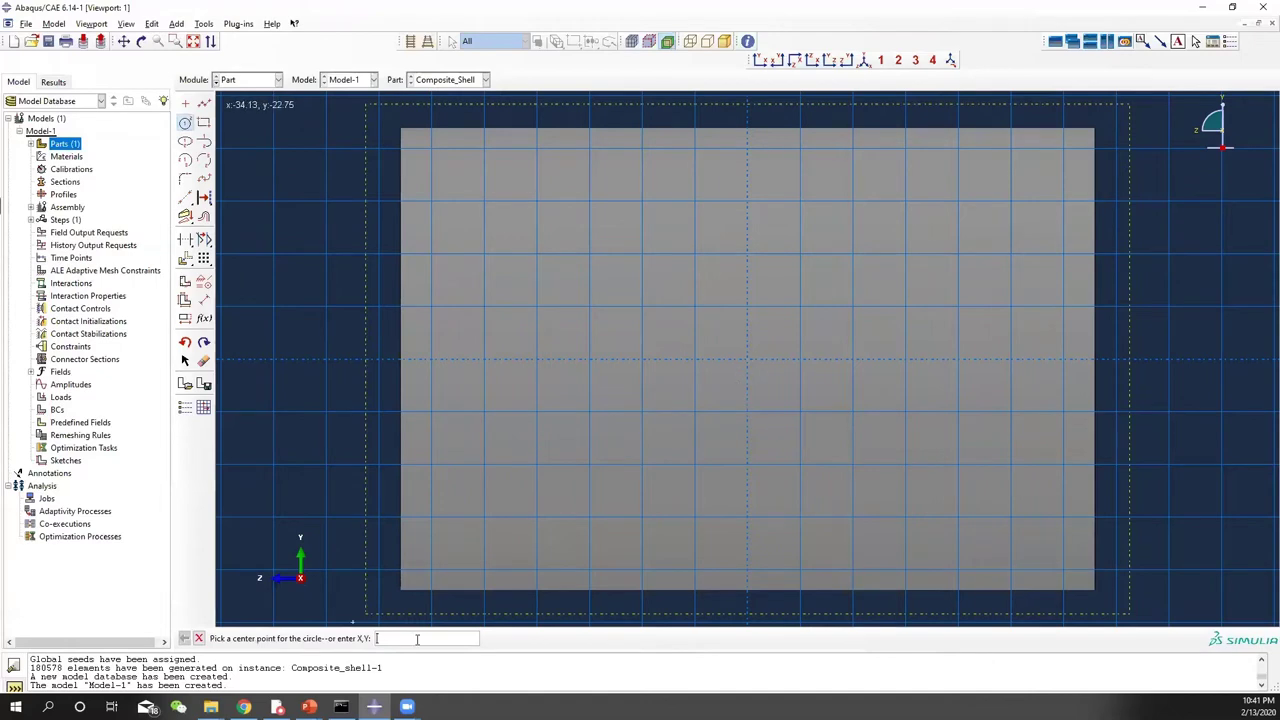
key("Return")
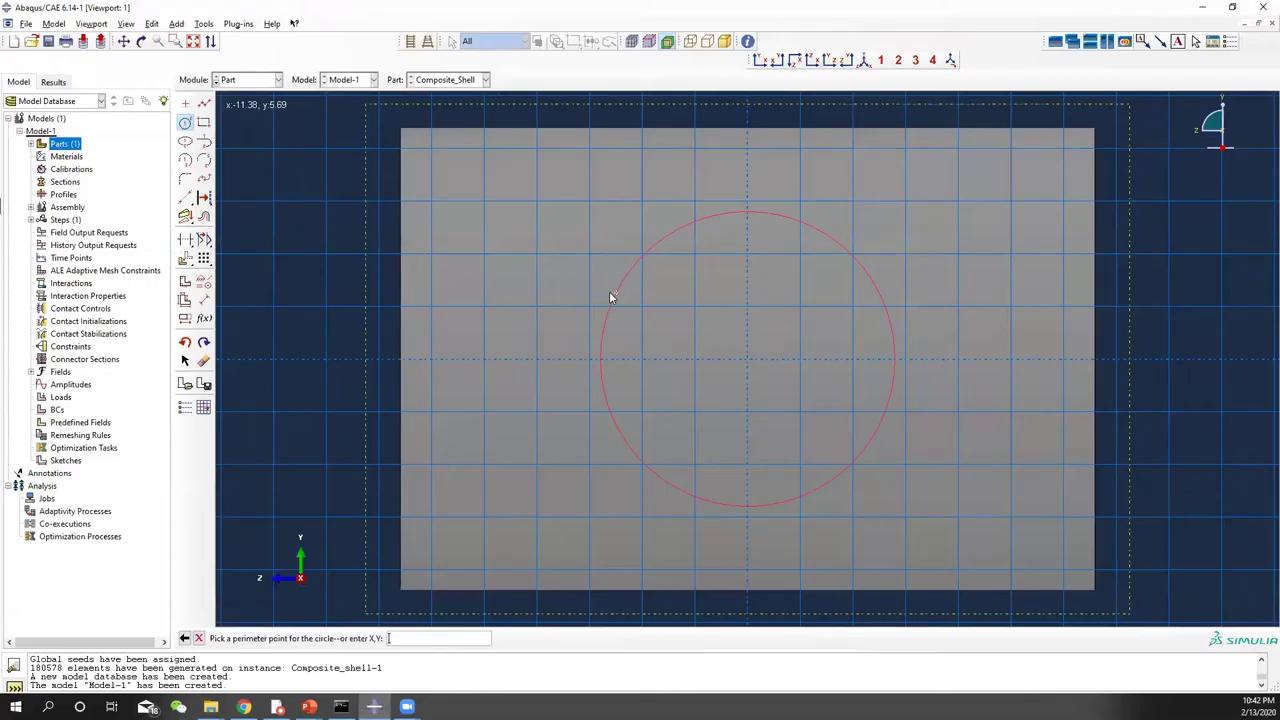
type("1")
key("Return")
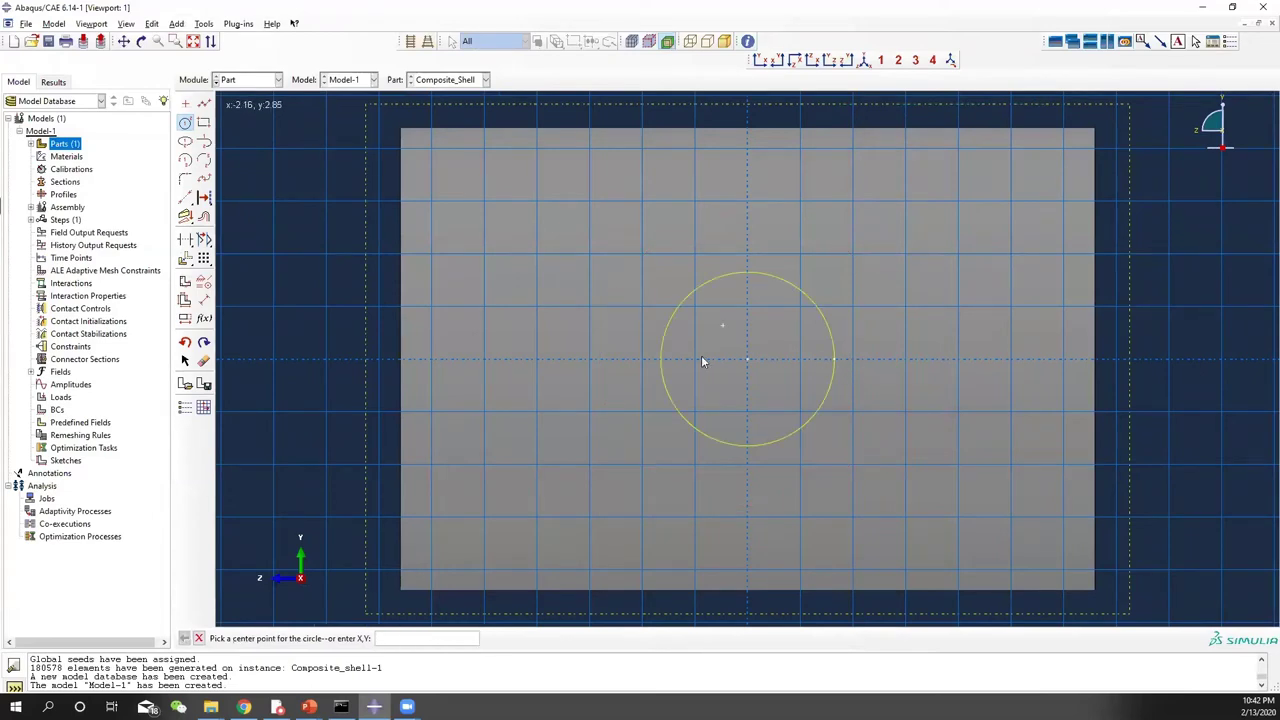
left_click(198, 638)
Step: Cut the hole through only the cylinder wall nearest the datum plane, using a Blind cut extrusion instead of Through All
left_click(362, 638)
left_click_drag(600, 437, 790, 306, "ctrl+alt")
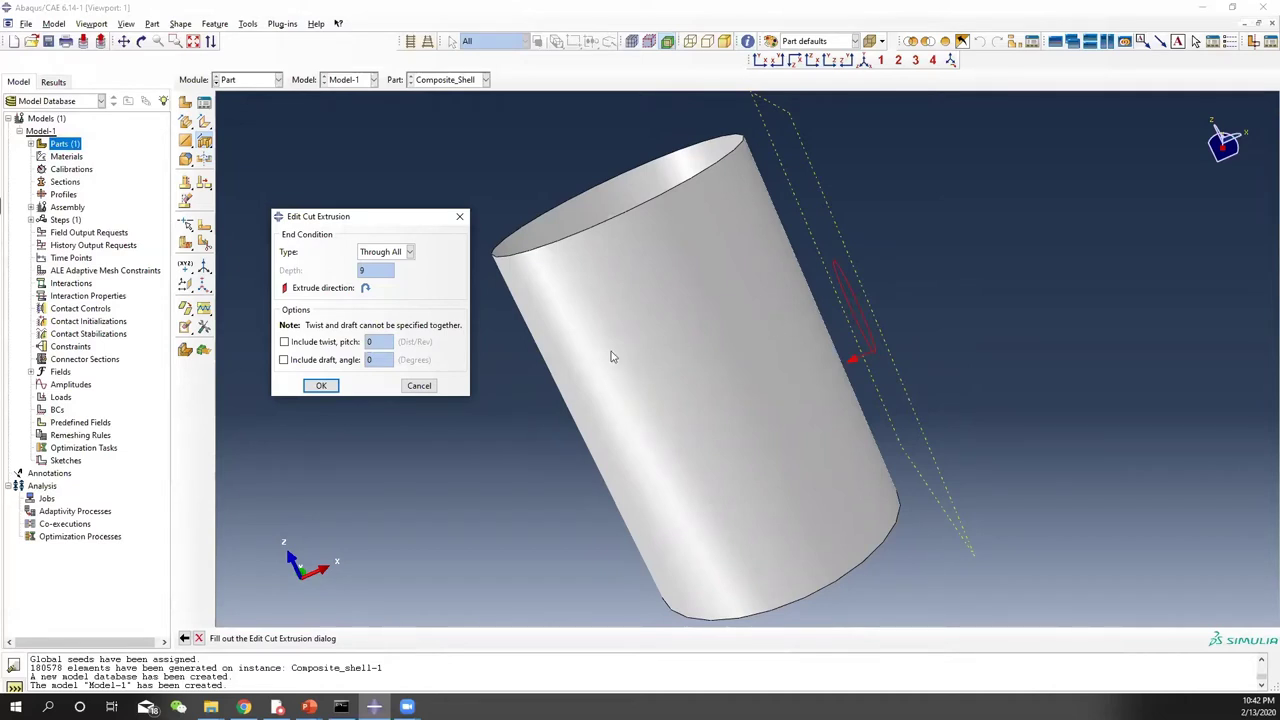
left_click_drag(728, 359, 886, 334, "ctrl+alt")
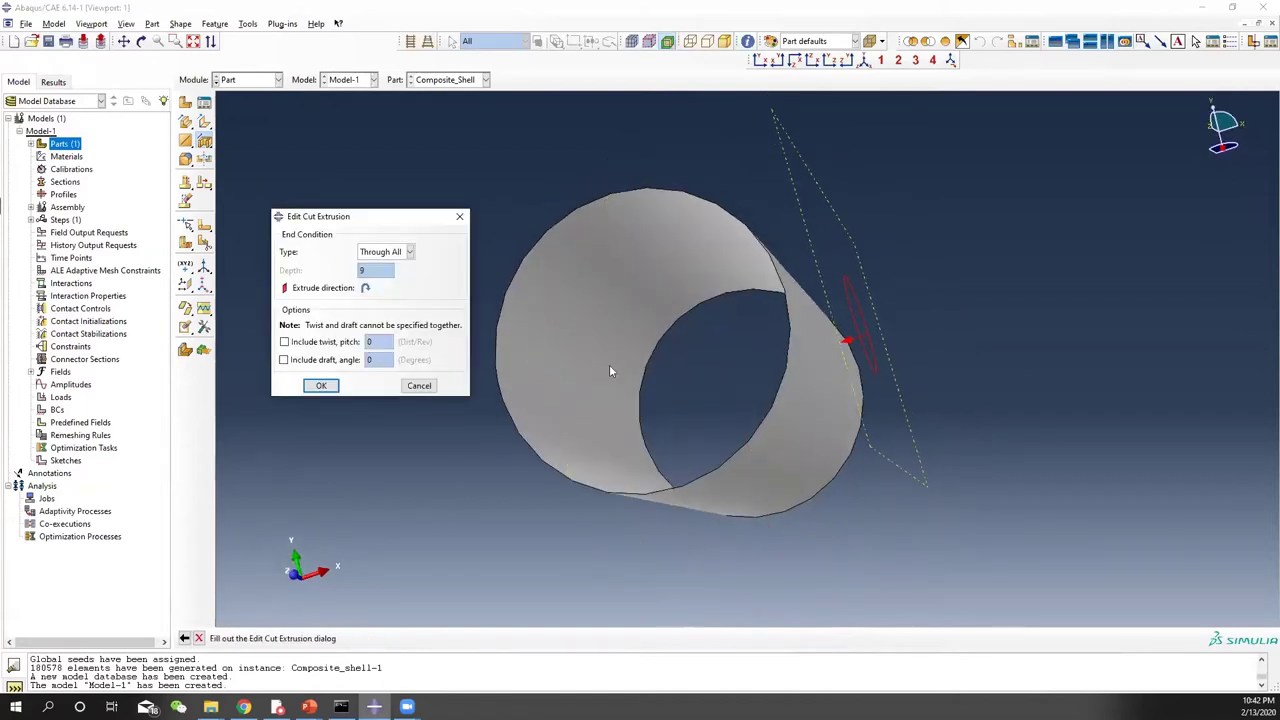
left_click(409, 252)
left_click(369, 267)
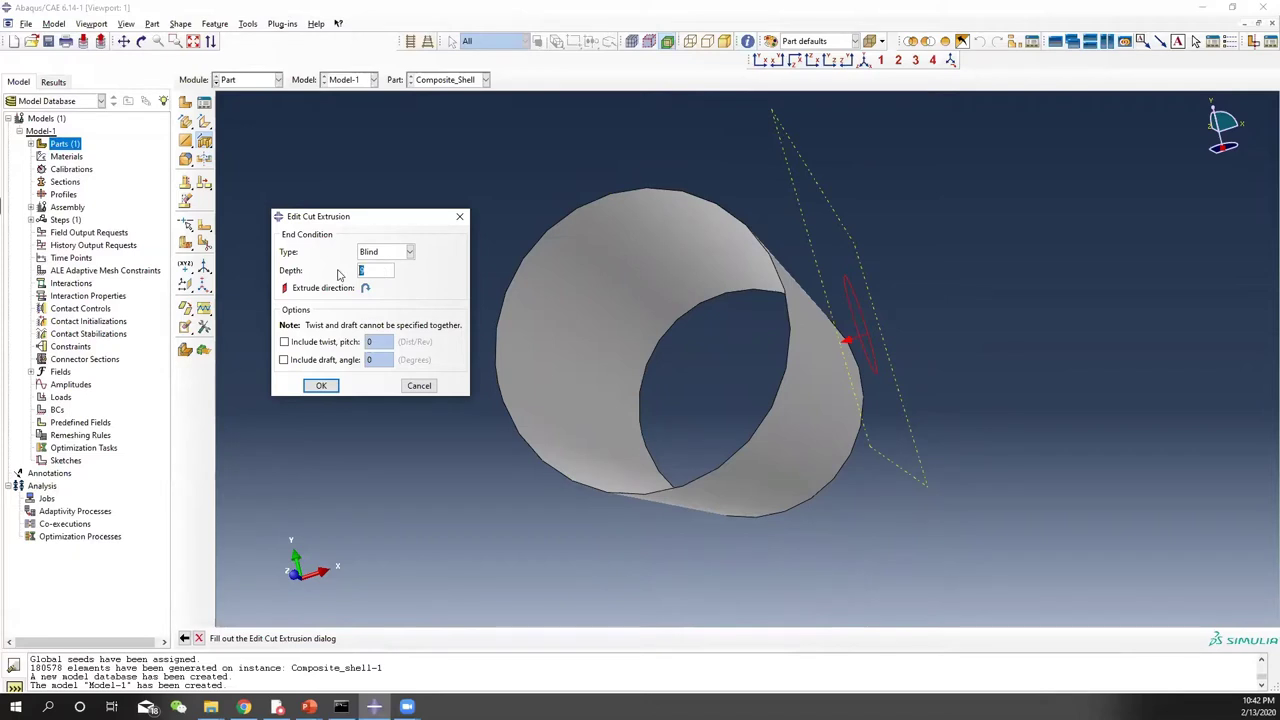
left_click_drag(748, 321, 862, 316, "ctrl+alt")
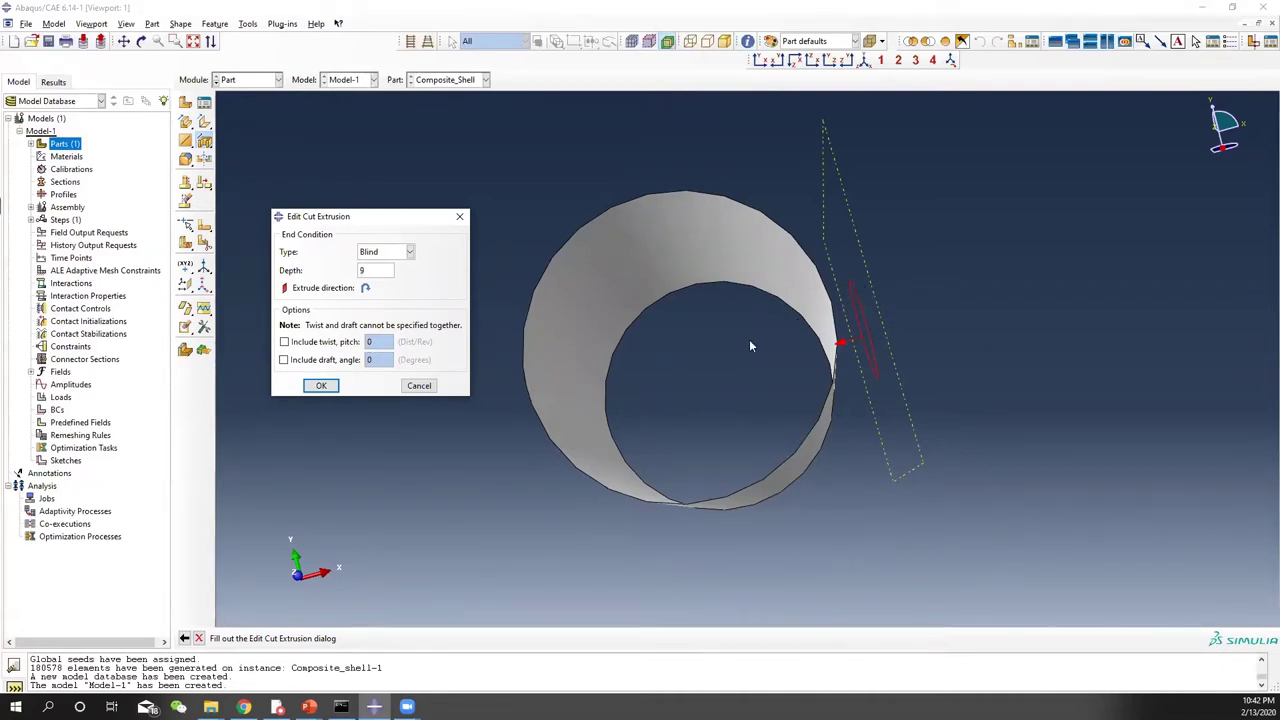
double_click(364, 270)
left_click(321, 388)
Step: Examine the cylinder from several angles to check the hole cut in its side wall
left_click_drag(751, 392, 899, 428, "ctrl+alt")
left_click_drag(772, 484, 570, 418, "ctrl+alt")
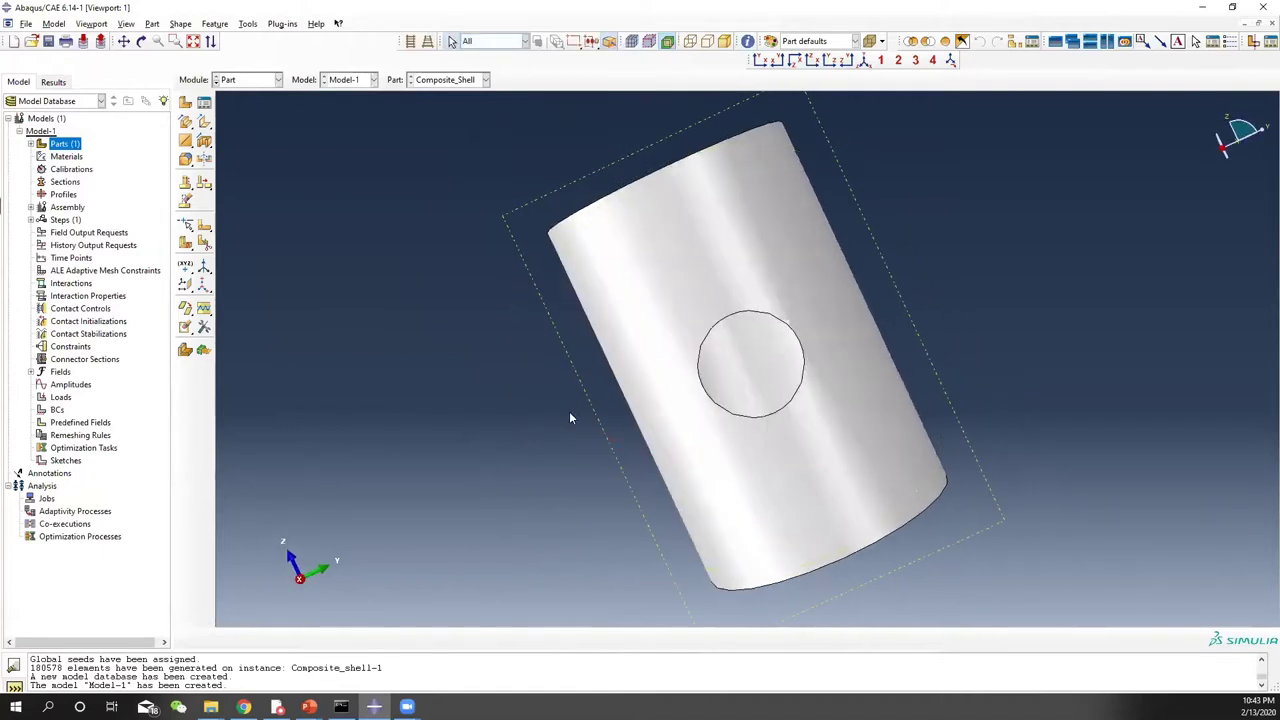
left_click(731, 363)
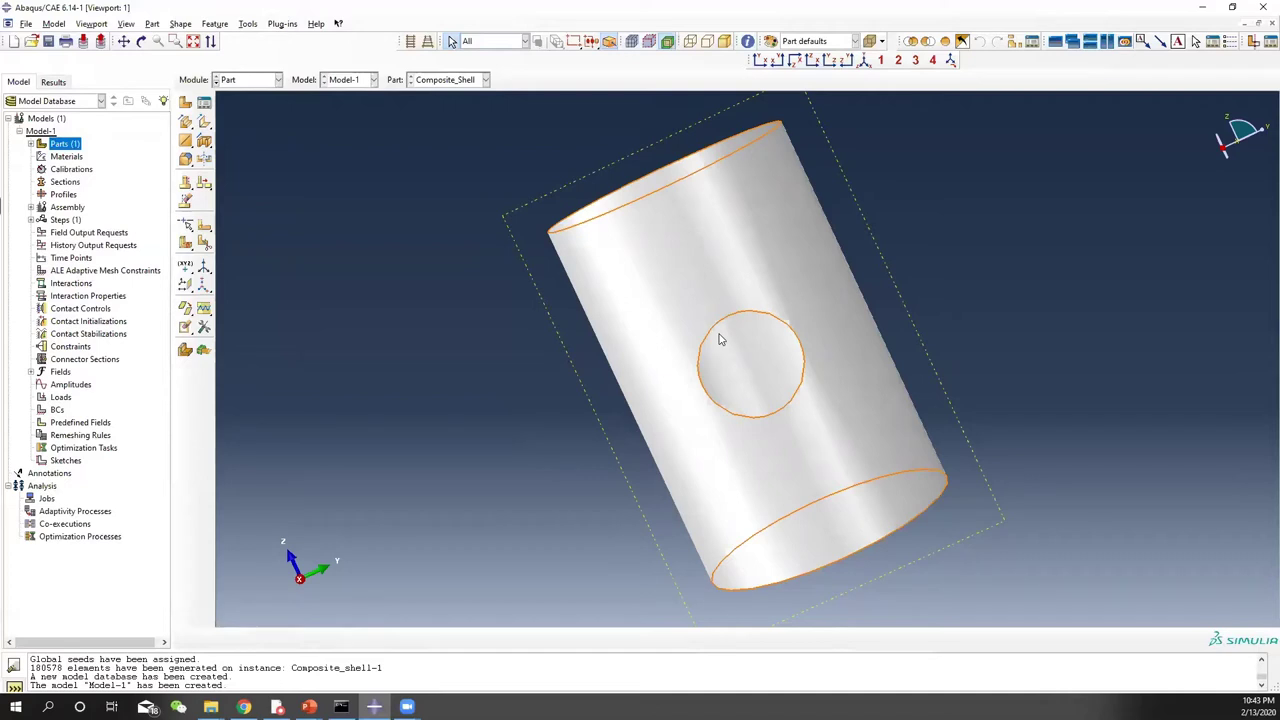
left_click_drag(705, 267, 771, 279, "ctrl+alt")
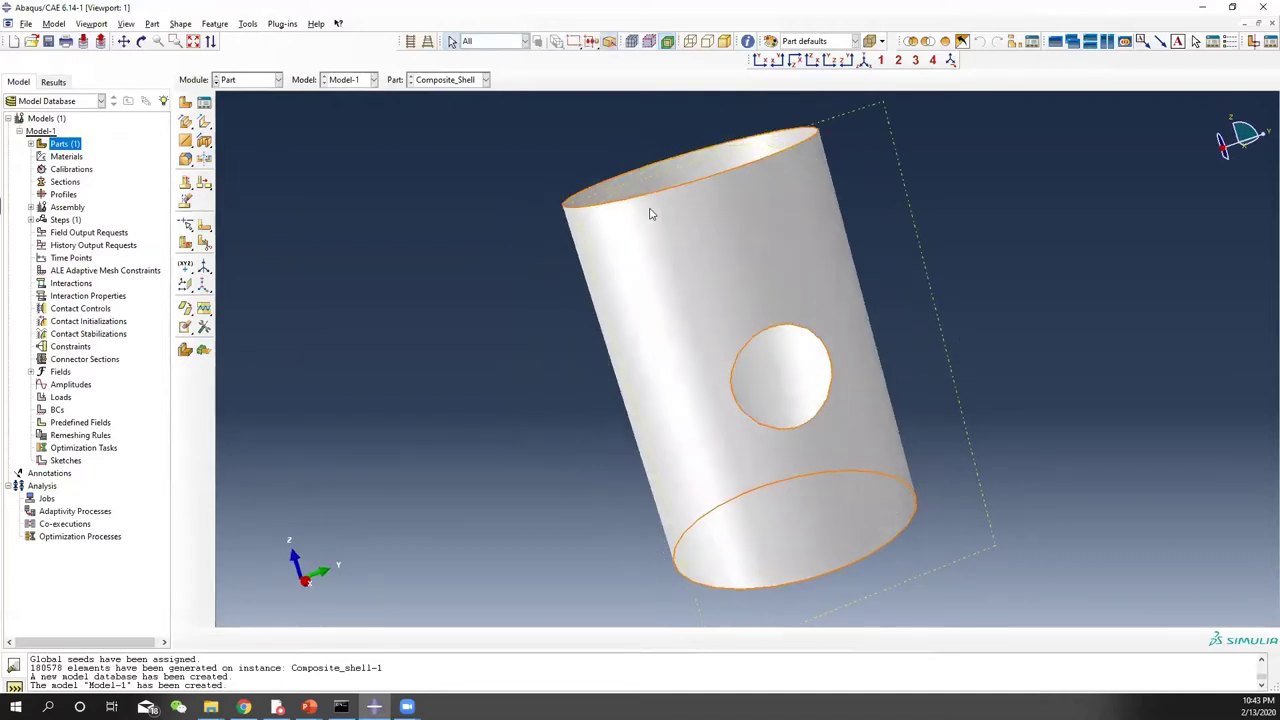
left_click_drag(703, 209, 700, 278, "ctrl+alt")
left_click_drag(748, 358, 769, 407, "ctrl+alt")
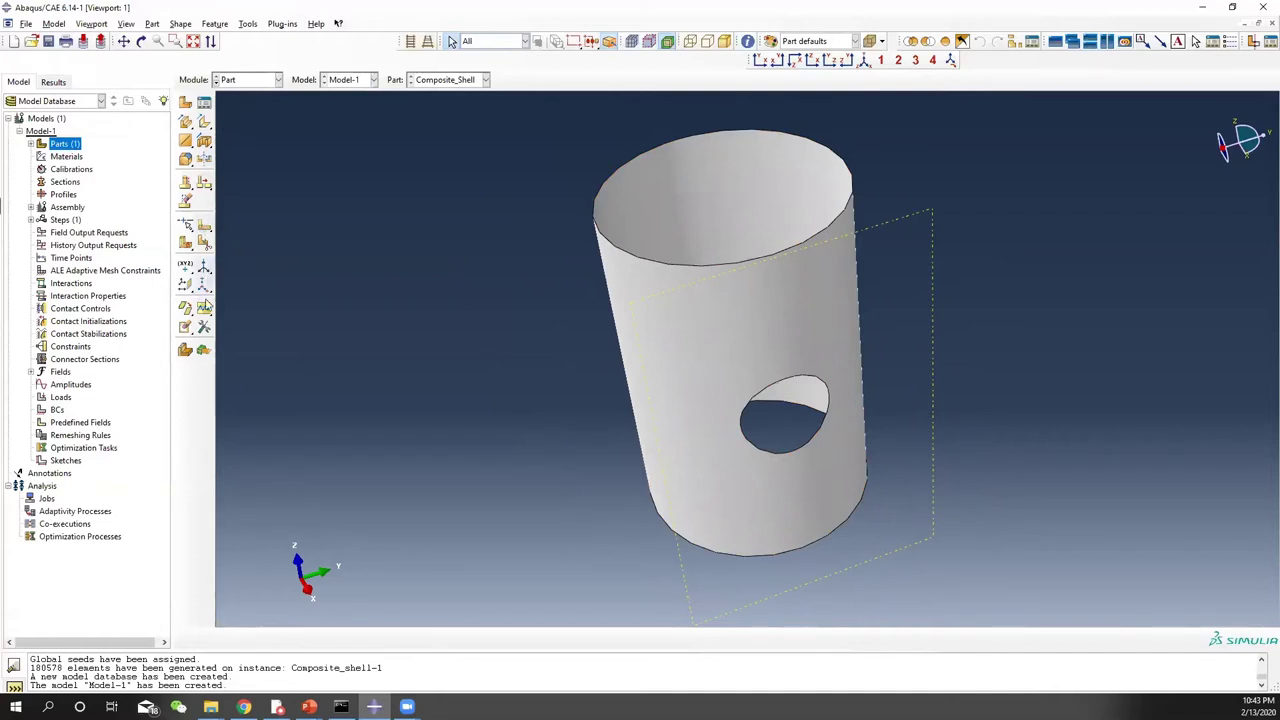
Step: Start a face partition sketch on the datum plane with projection distance 25, orienting the cylinder's bottom edge vertical and on the right
left_click(203, 246)
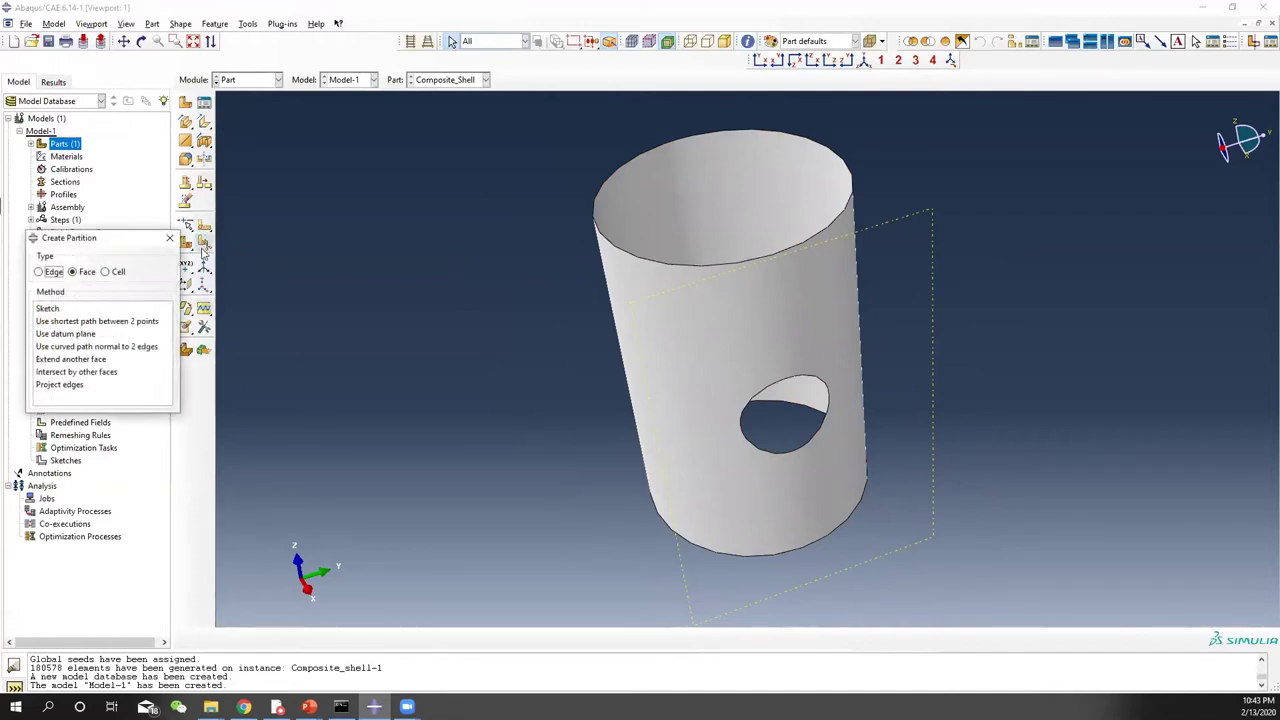
left_click(47, 308)
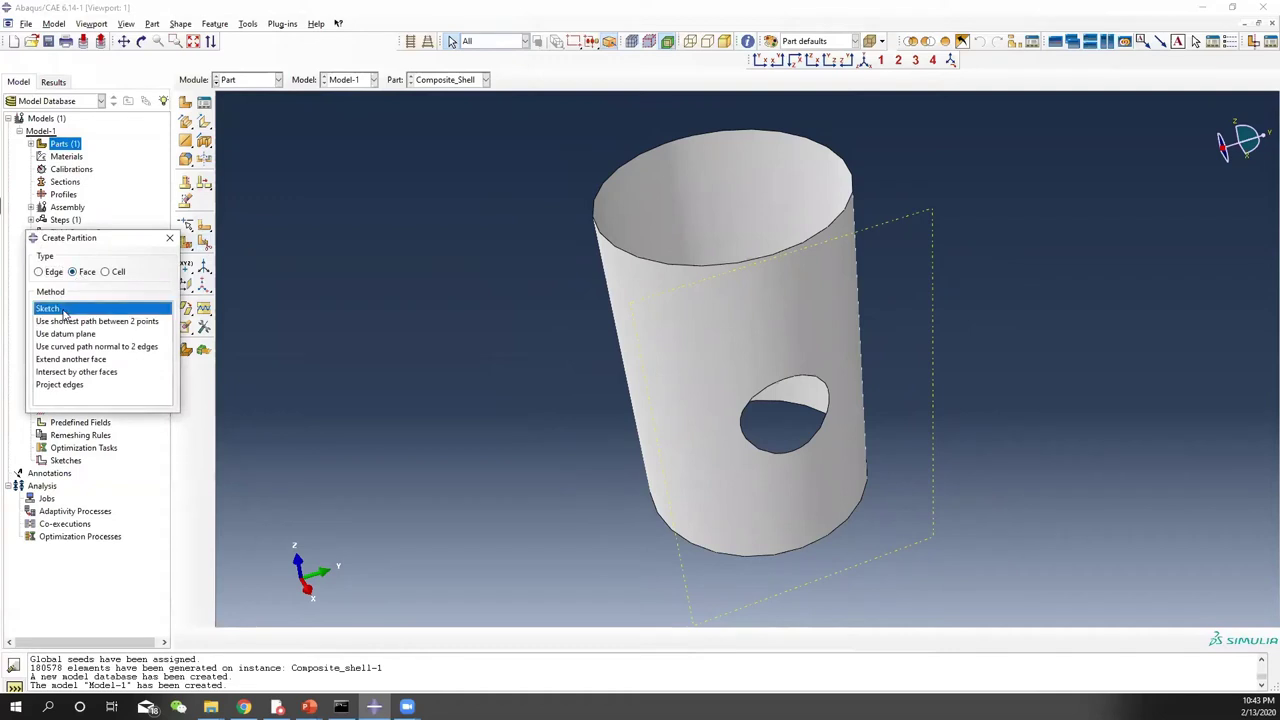
left_click_drag(660, 306, 717, 290, "ctrl+alt")
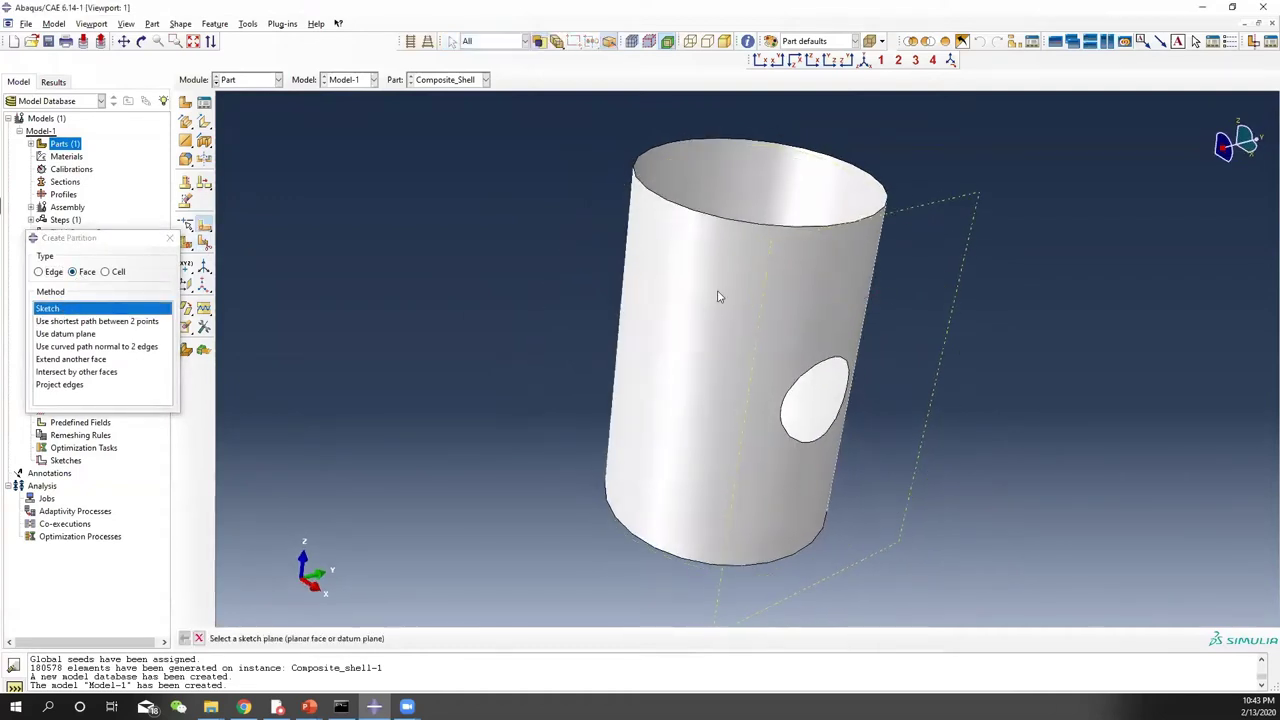
left_click(940, 207)
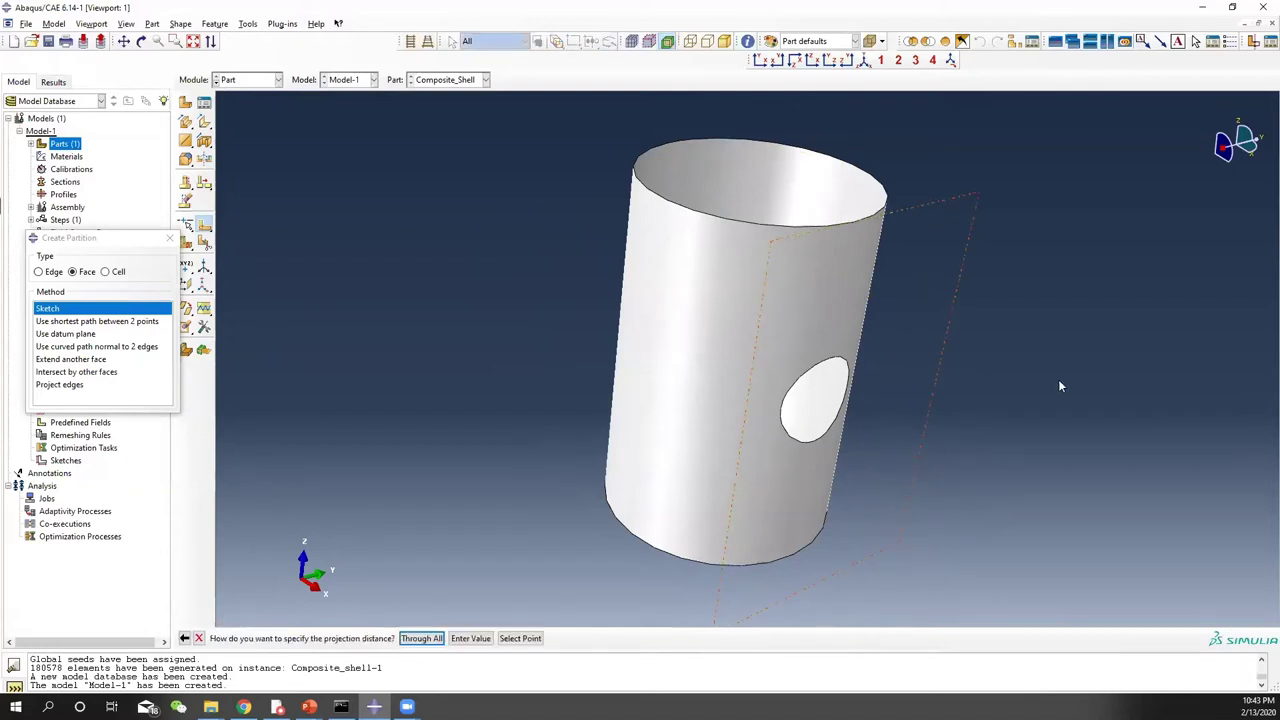
left_click(421, 638)
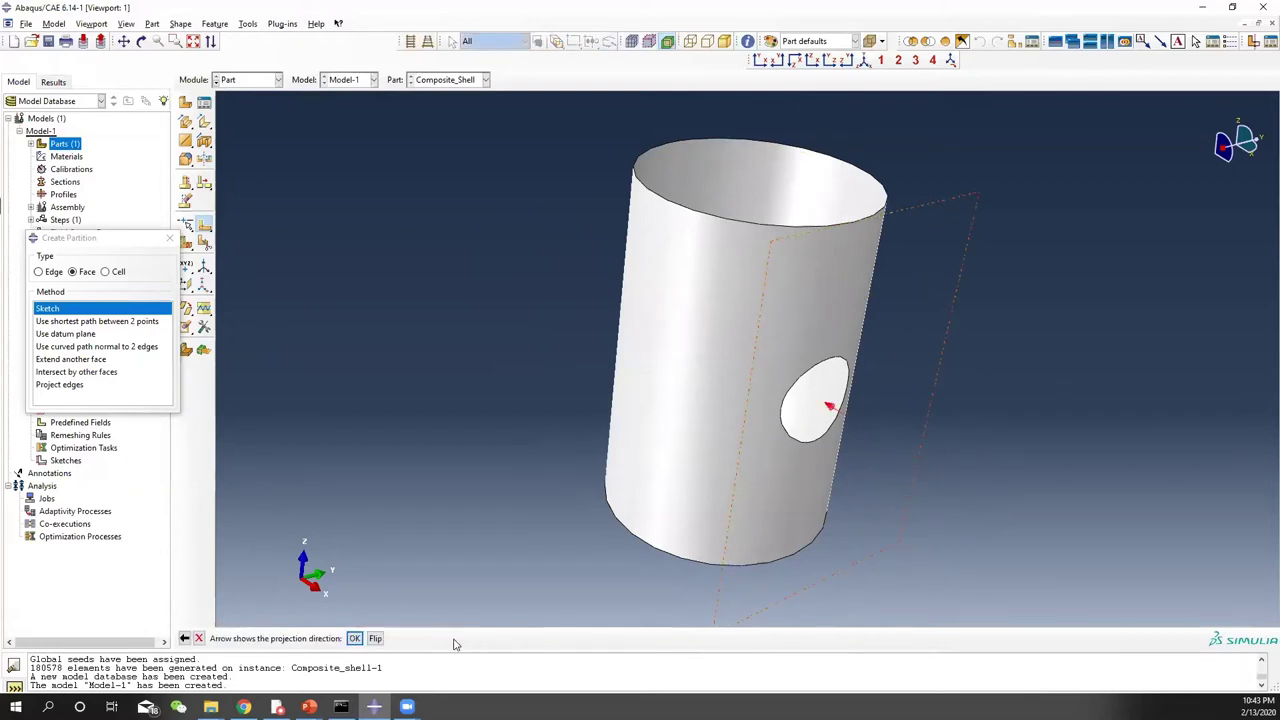
left_click_drag(860, 401, 780, 380, "ctrl+alt")
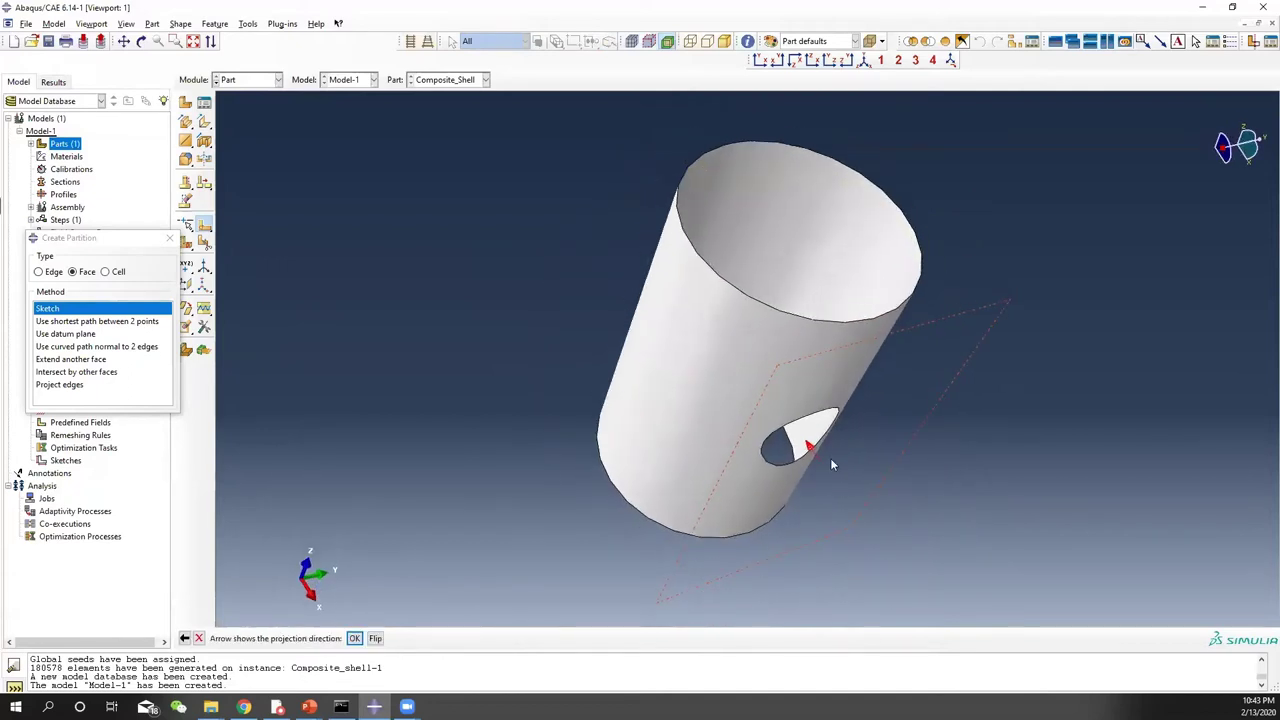
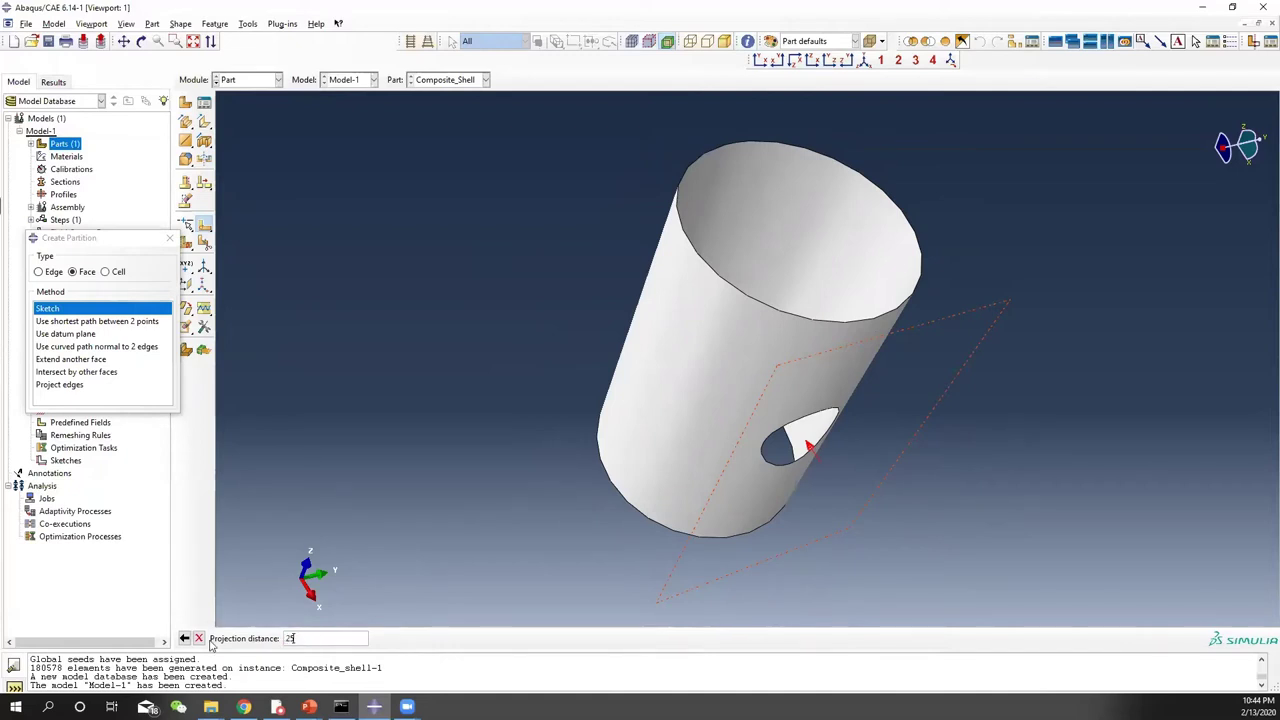
key("Return")
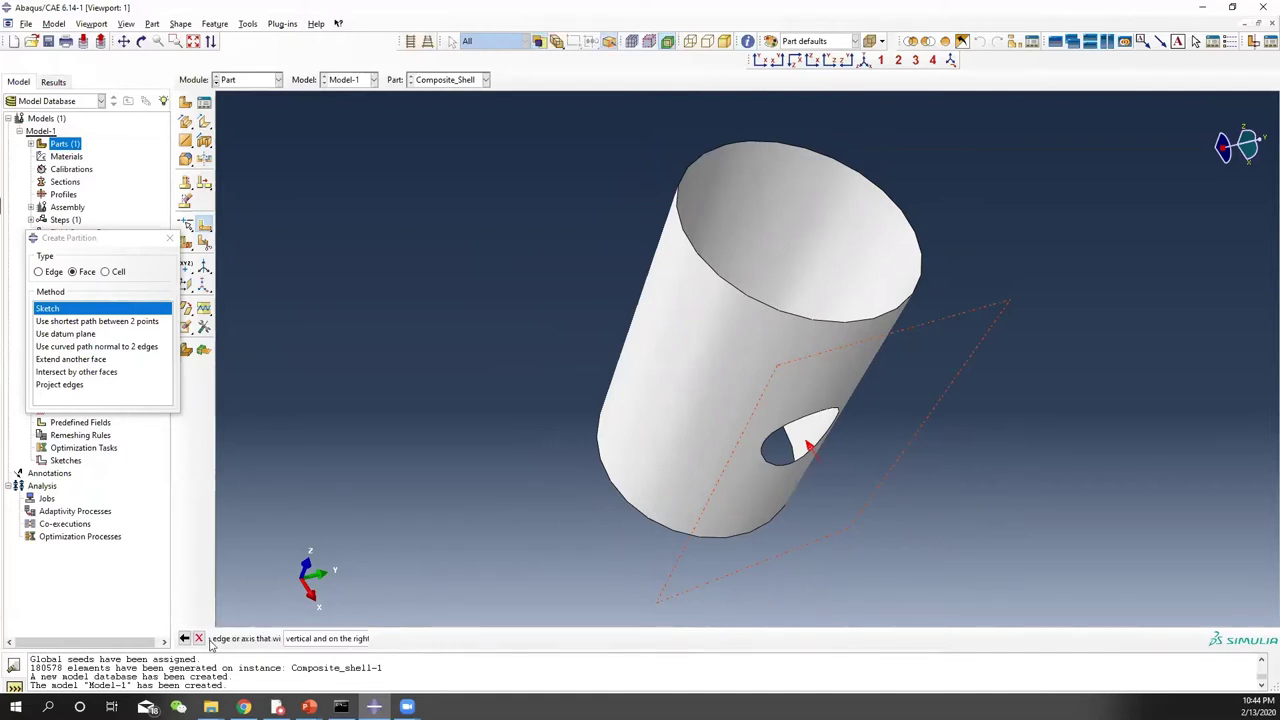
left_click_drag(856, 335, 892, 487, "ctrl+alt")
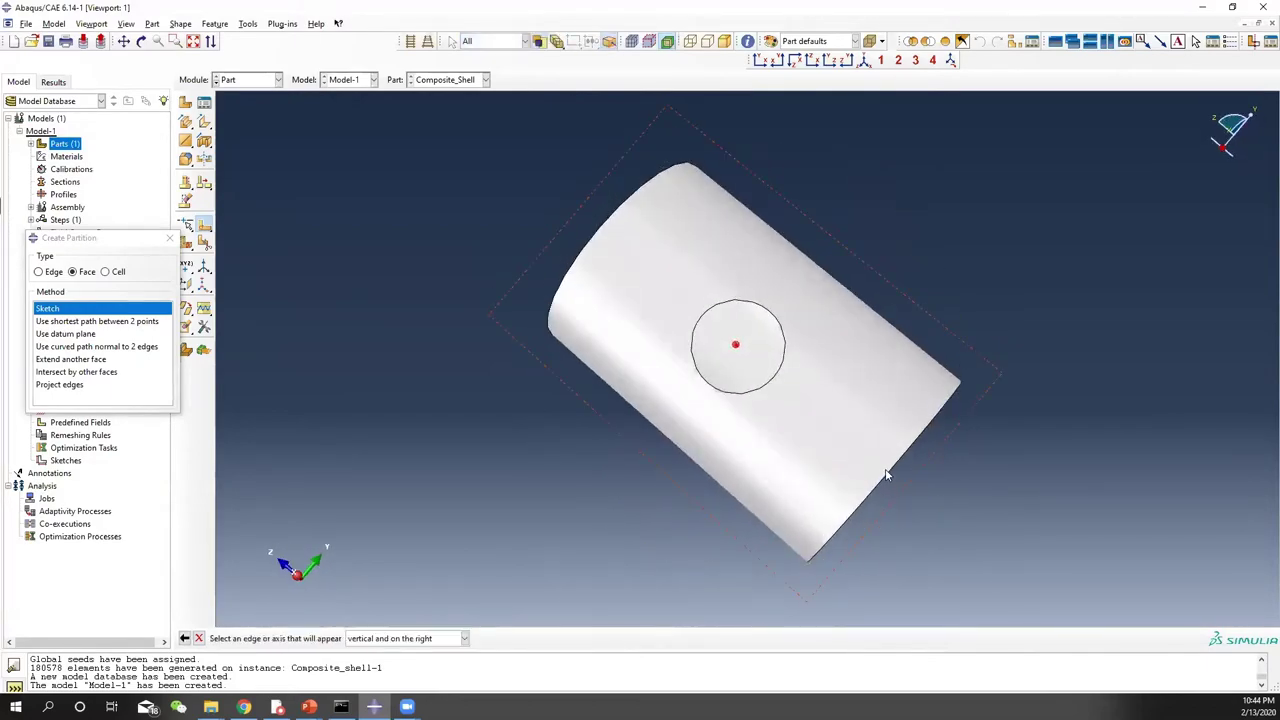
left_click(887, 475)
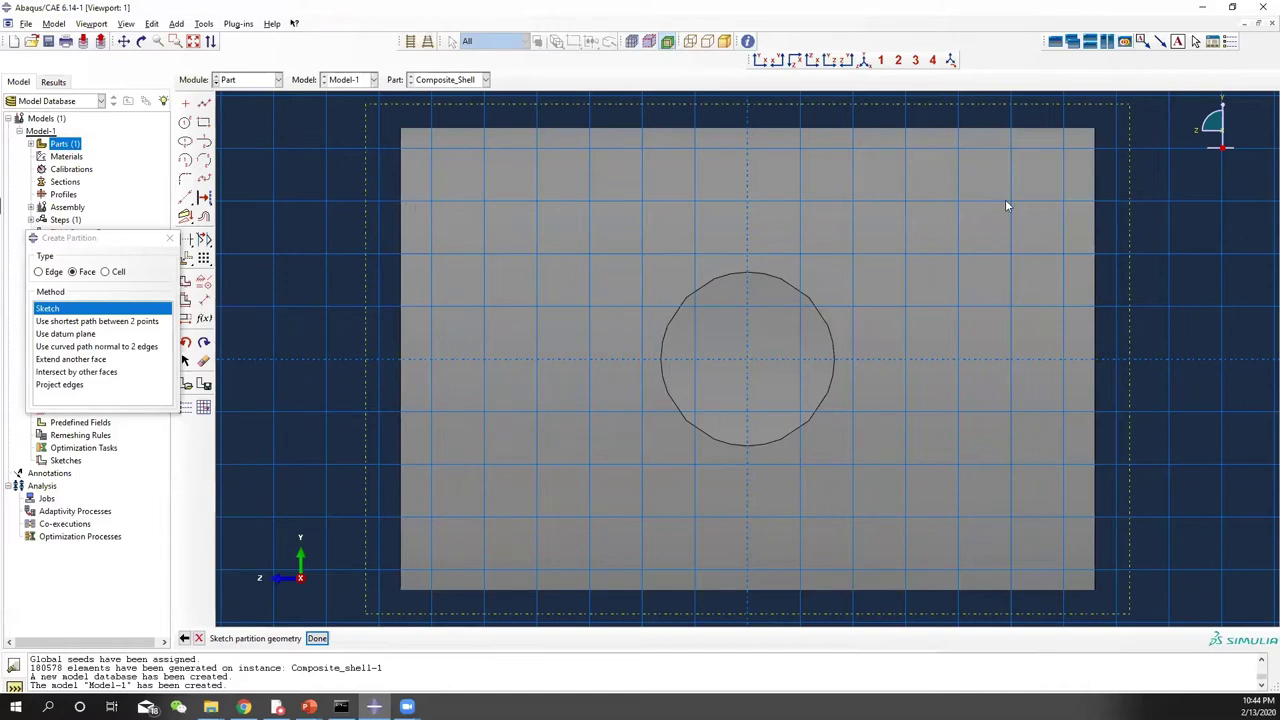
Step: Sketch two horizontal lines spanning the datum plane's full width, at y = 13.65 above and y = -13.65 below the hole
left_click(204, 103)
left_click(366, 200)
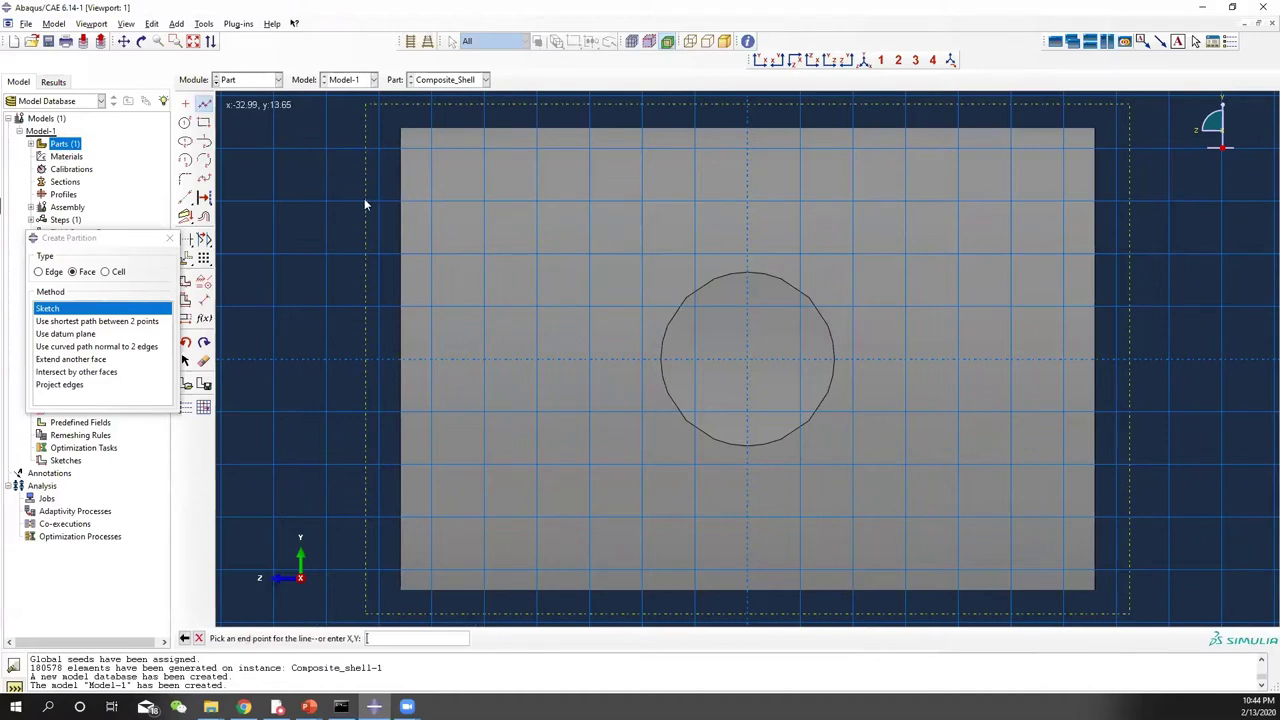
left_click(1130, 203)
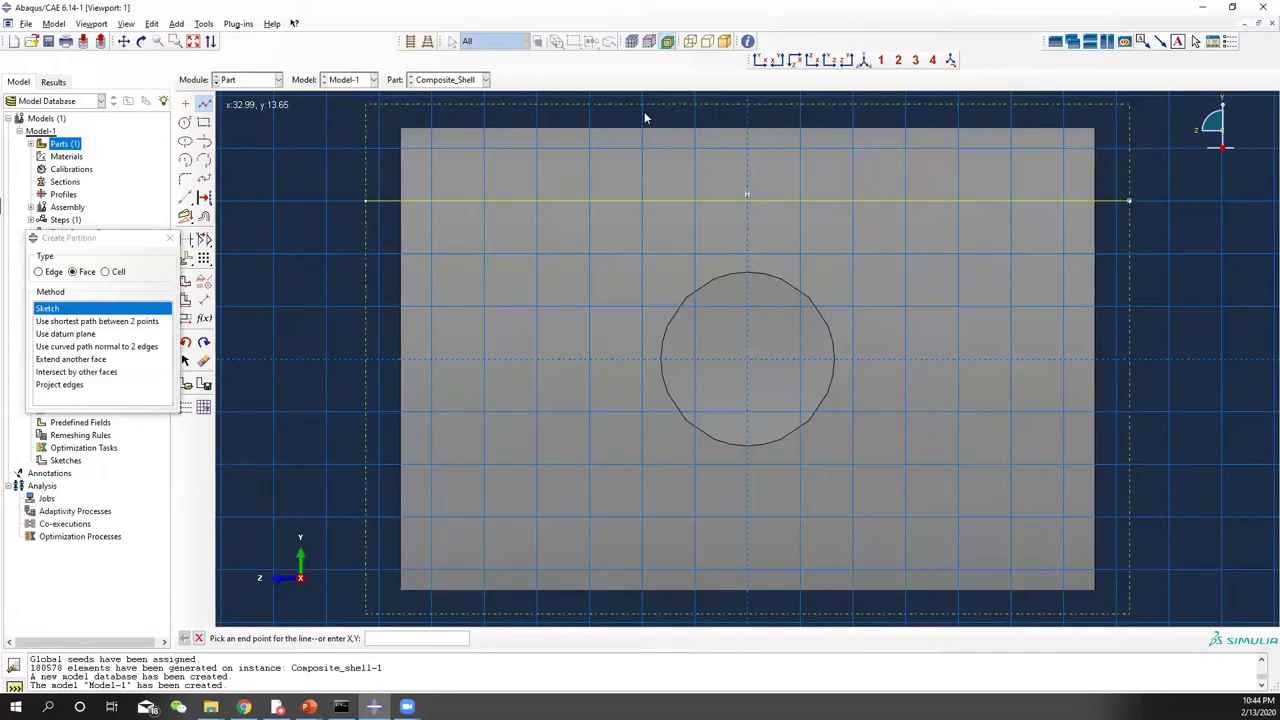
left_click(205, 106)
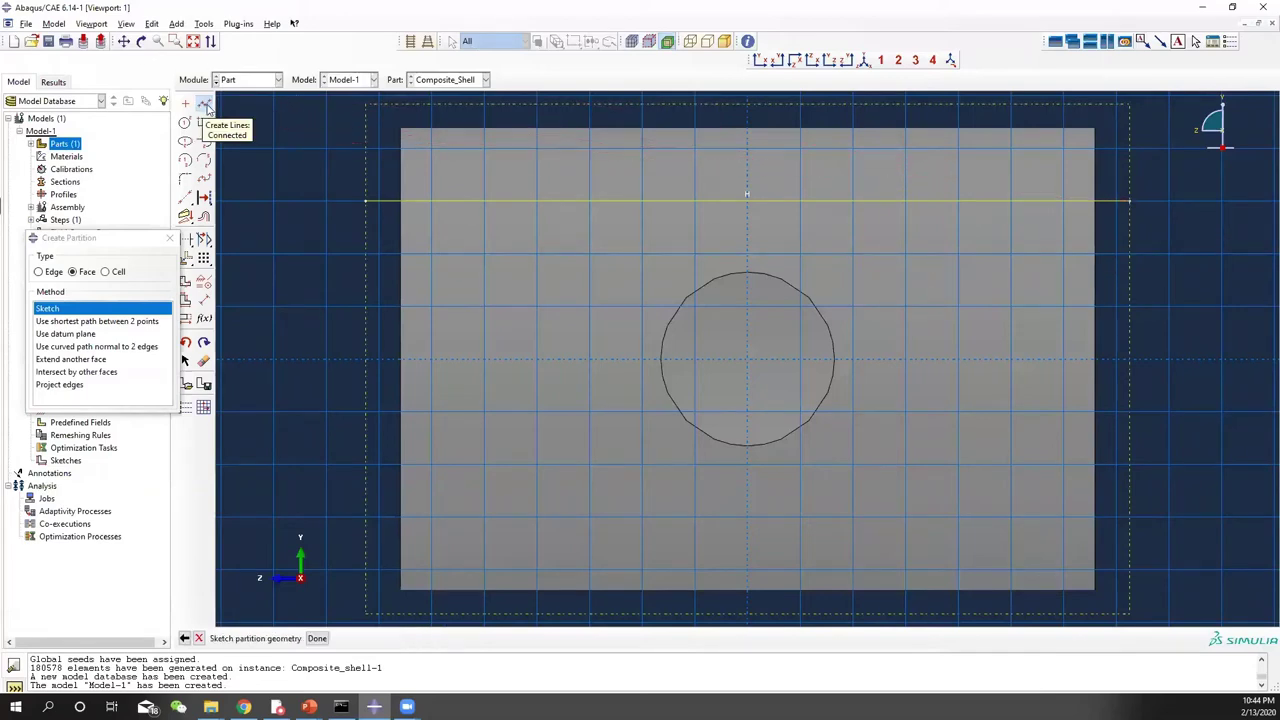
left_click(366, 518)
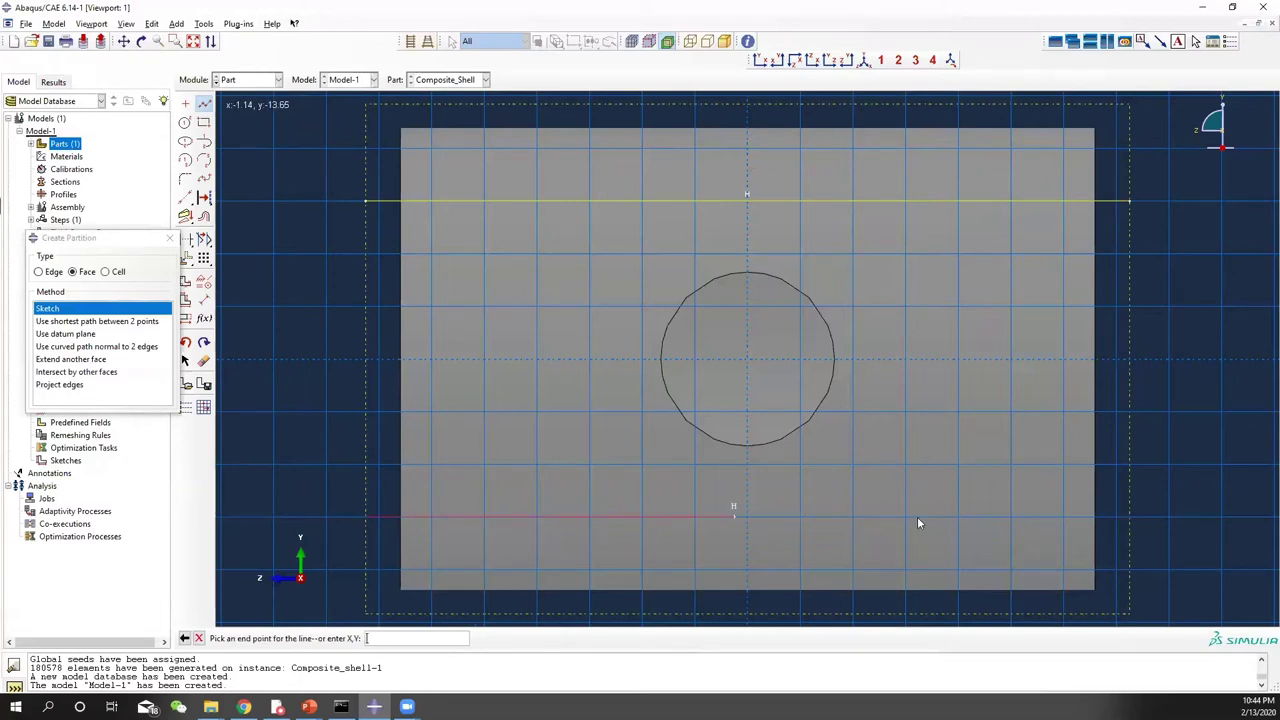
left_click(1131, 517)
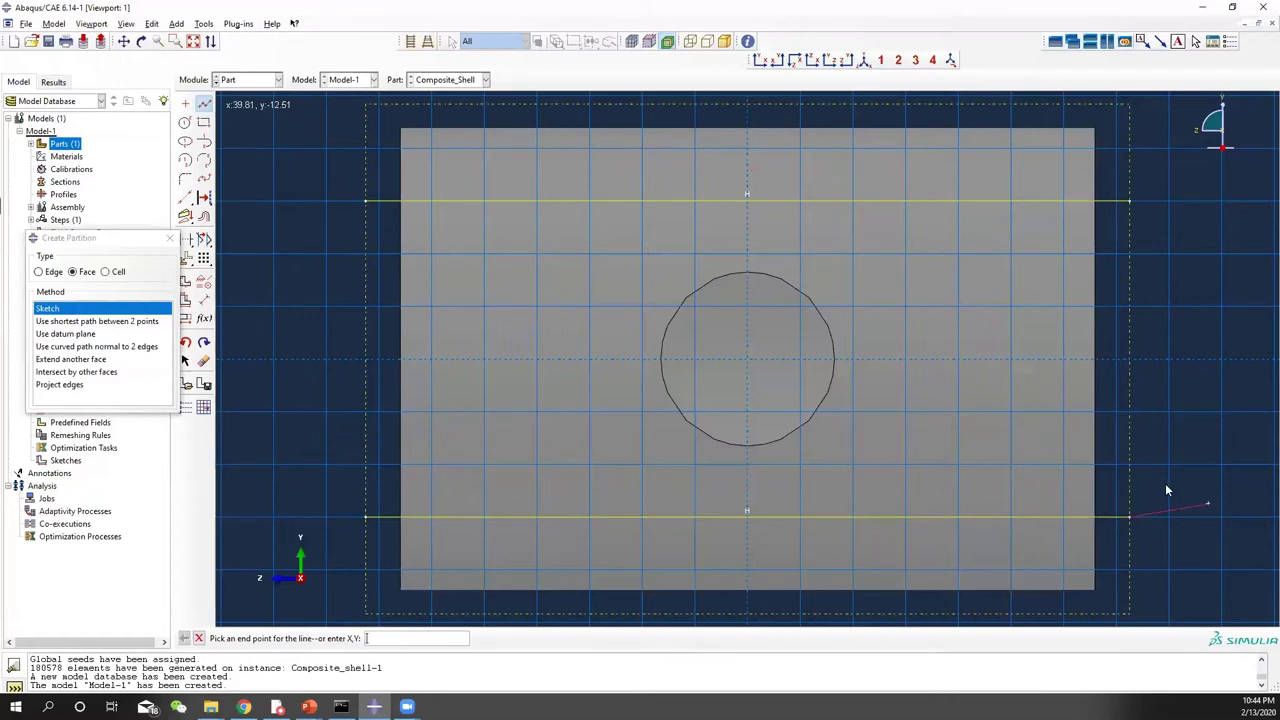
key("Escape")
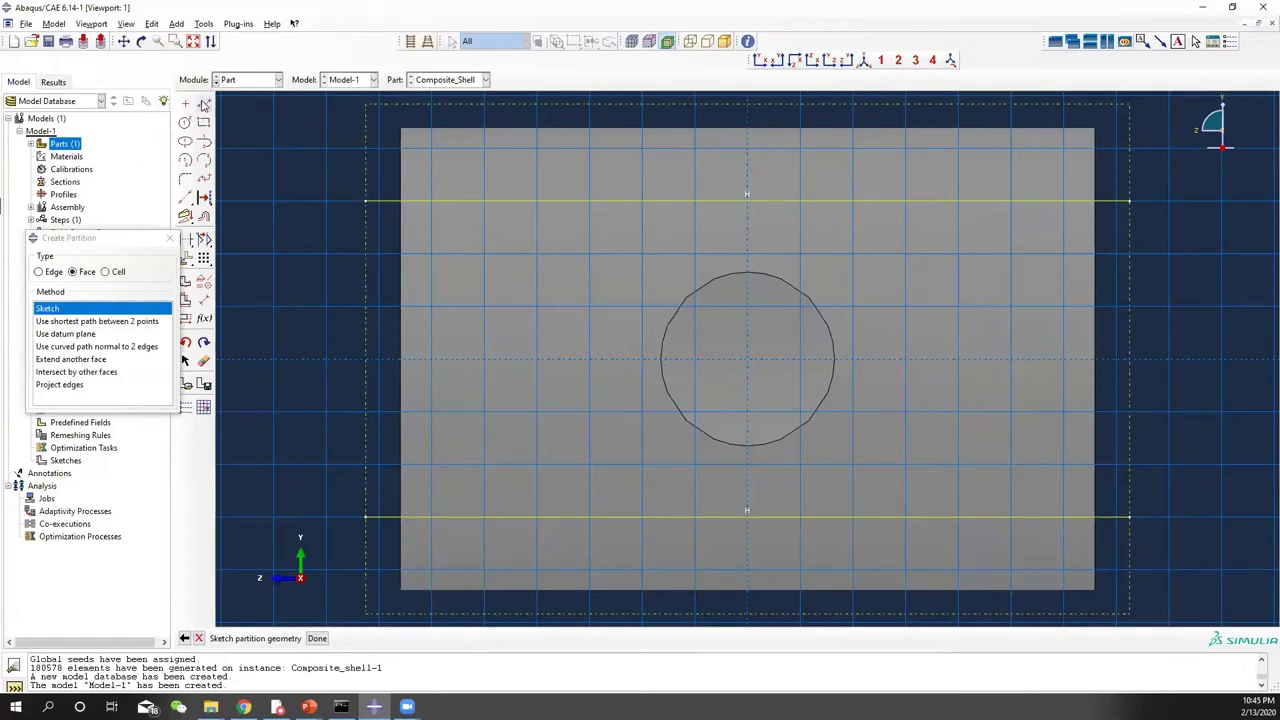
Step: Sketch two vertical lines joining the horizontal lines, one on each side of the hole about 13.65 from the sketch origin
left_click(204, 104)
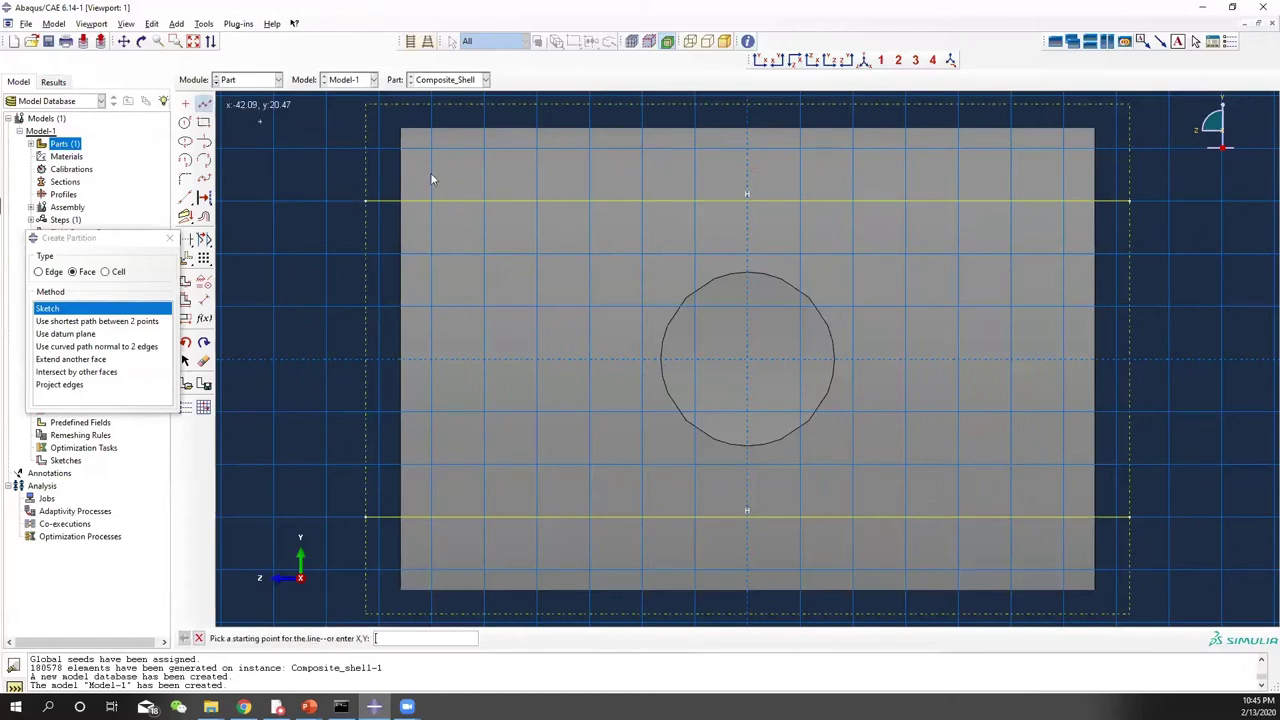
left_click(589, 203)
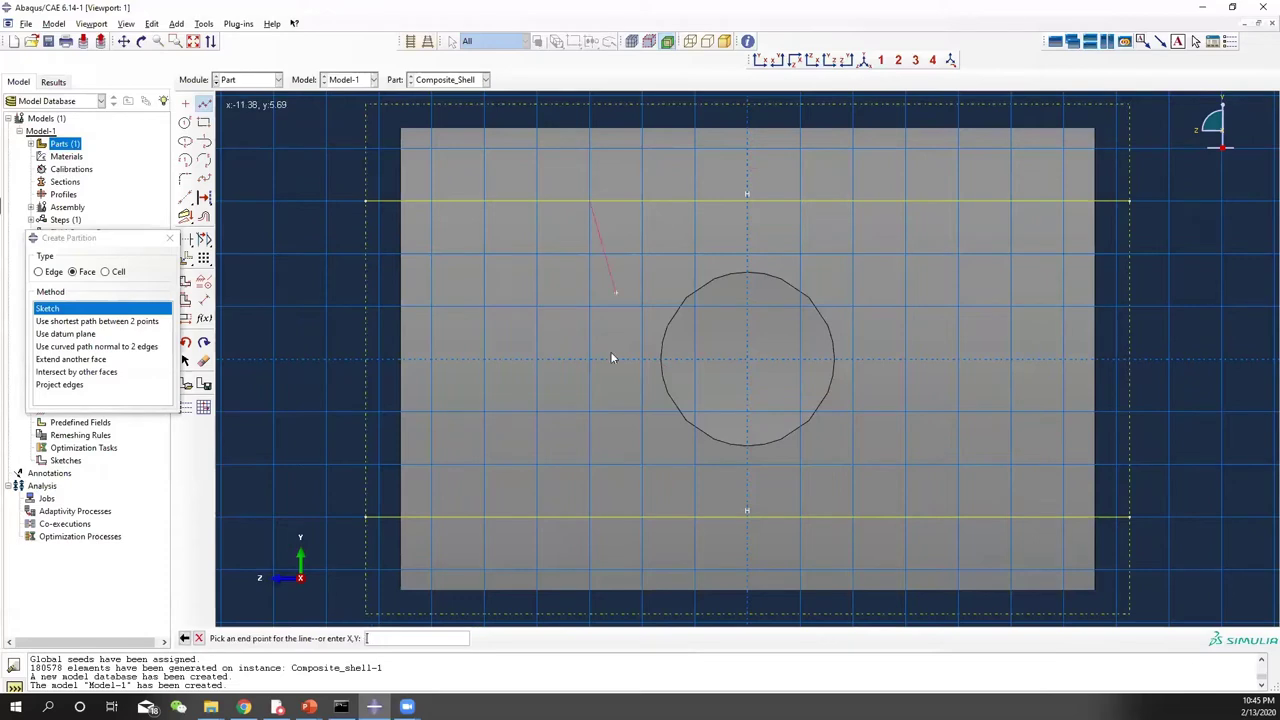
left_click(589, 516)
middle_click(598, 516)
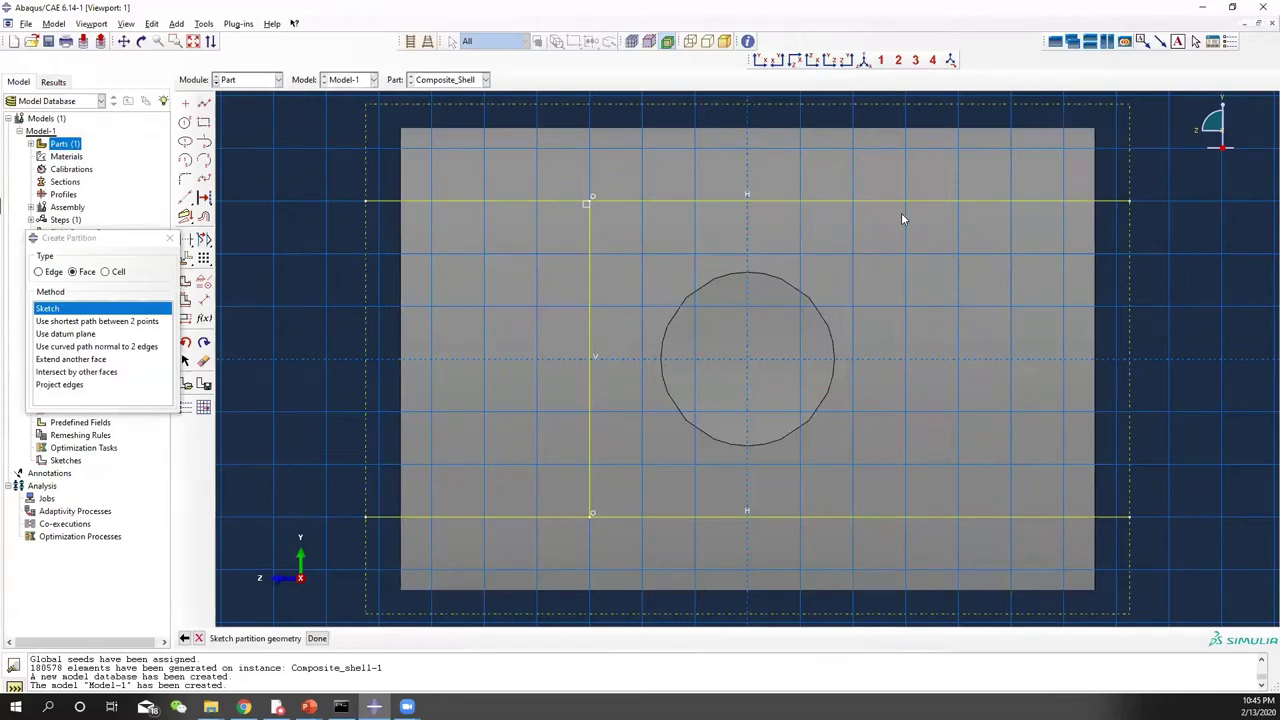
left_click(204, 103)
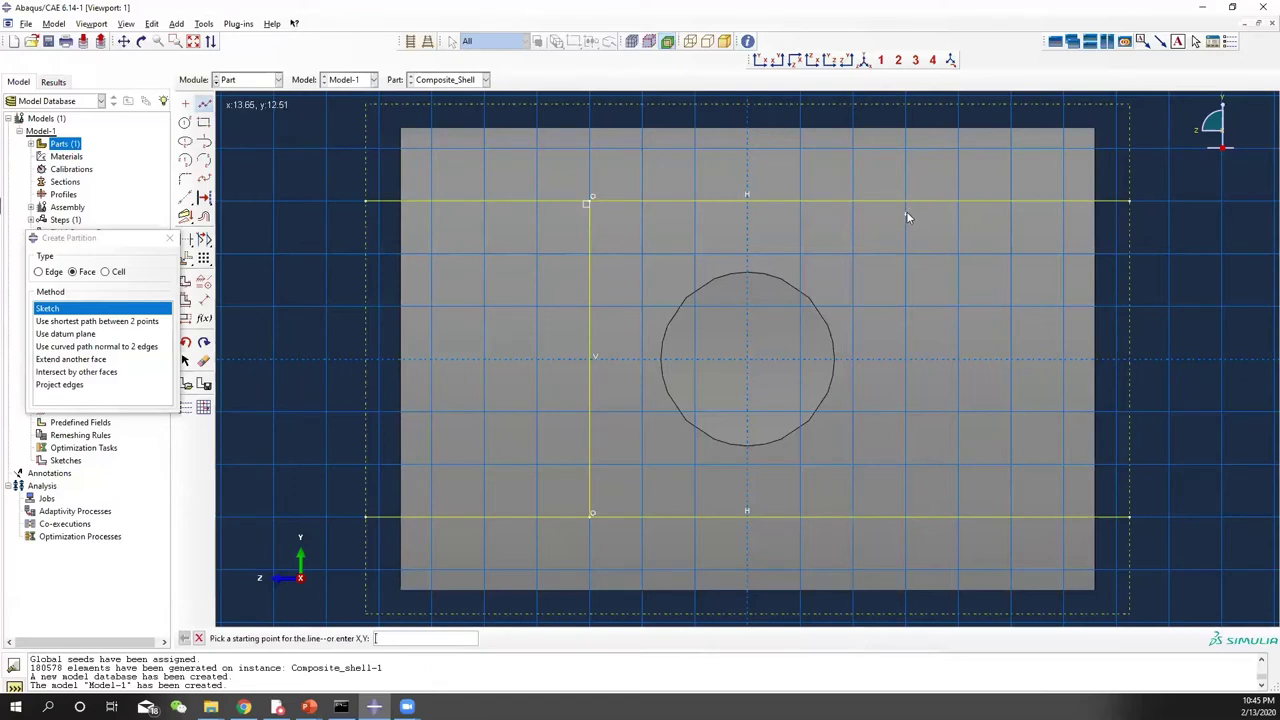
left_click(907, 202)
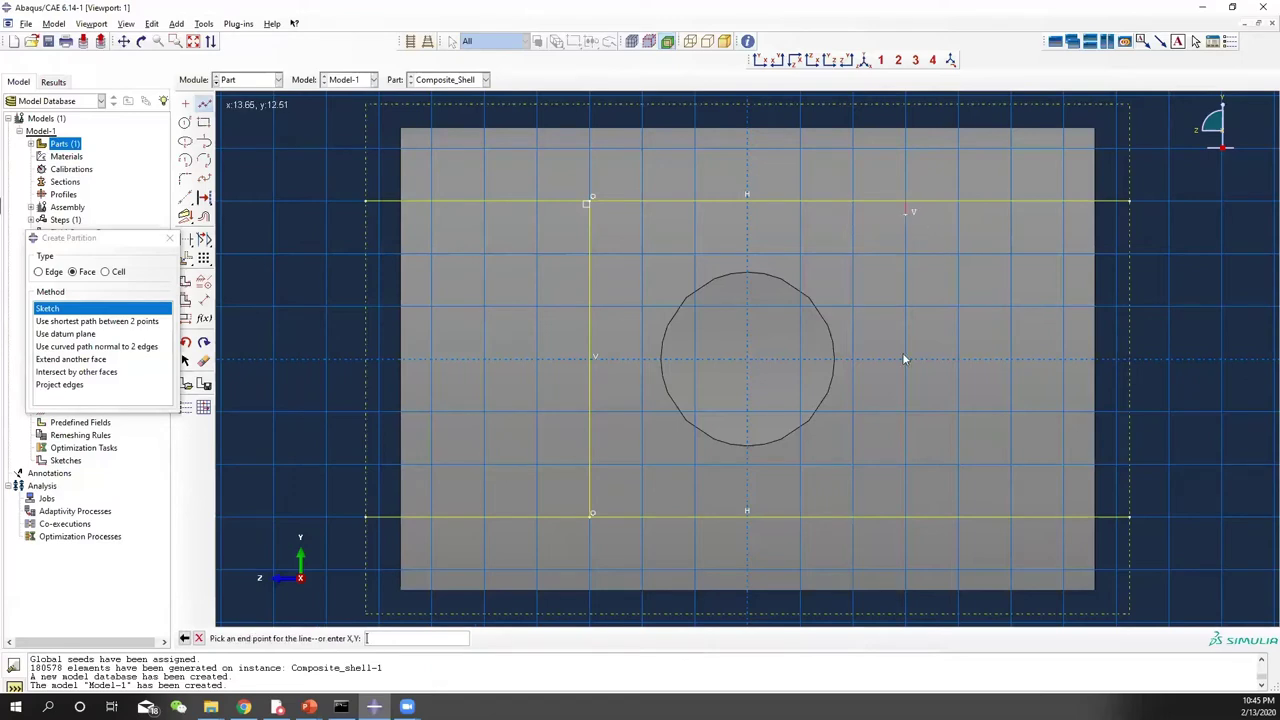
left_click(907, 517)
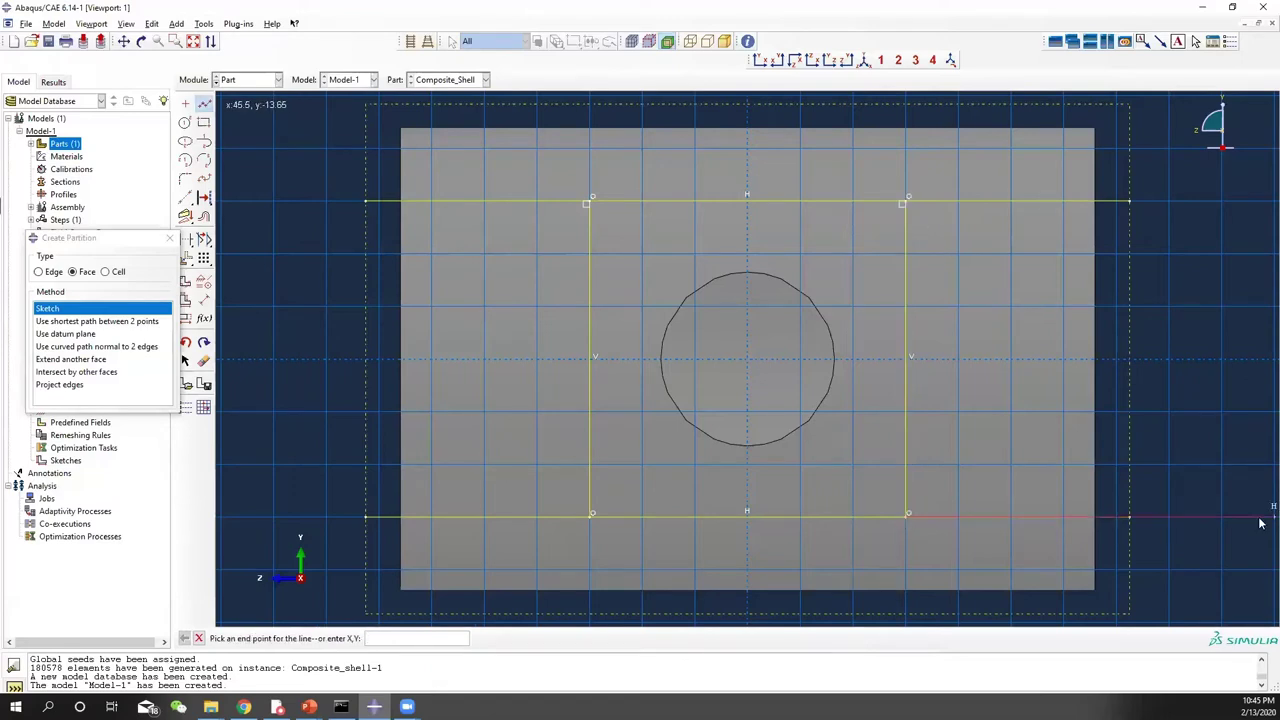
key("Escape")
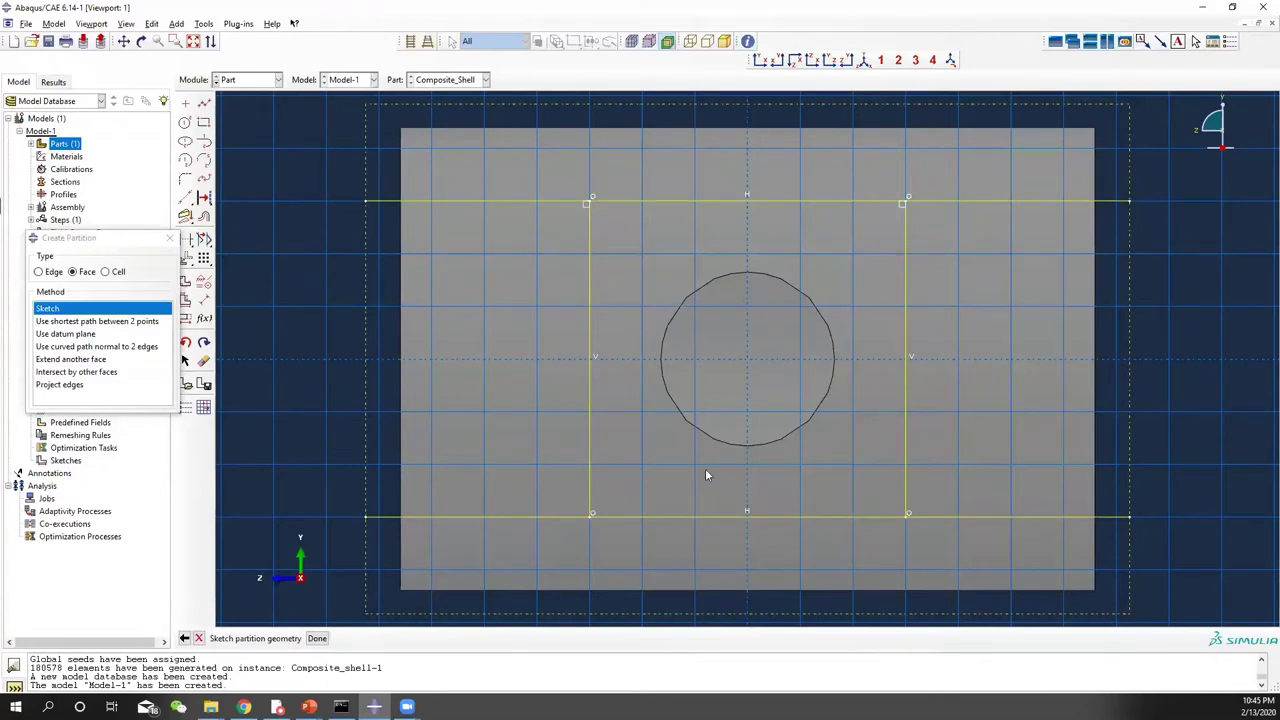
Step: Sketch a circle around the hole, centred on the sketch origin, and set its radius to 11
left_click(186, 124)
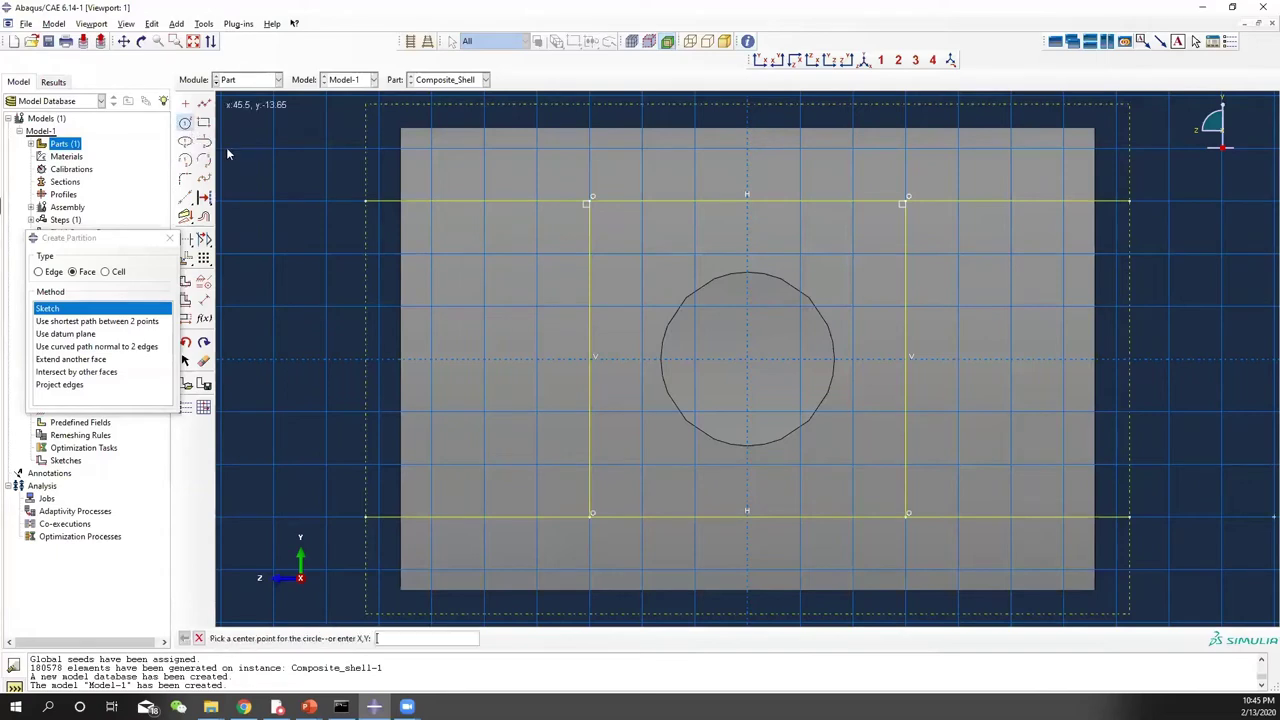
left_click(747, 361)
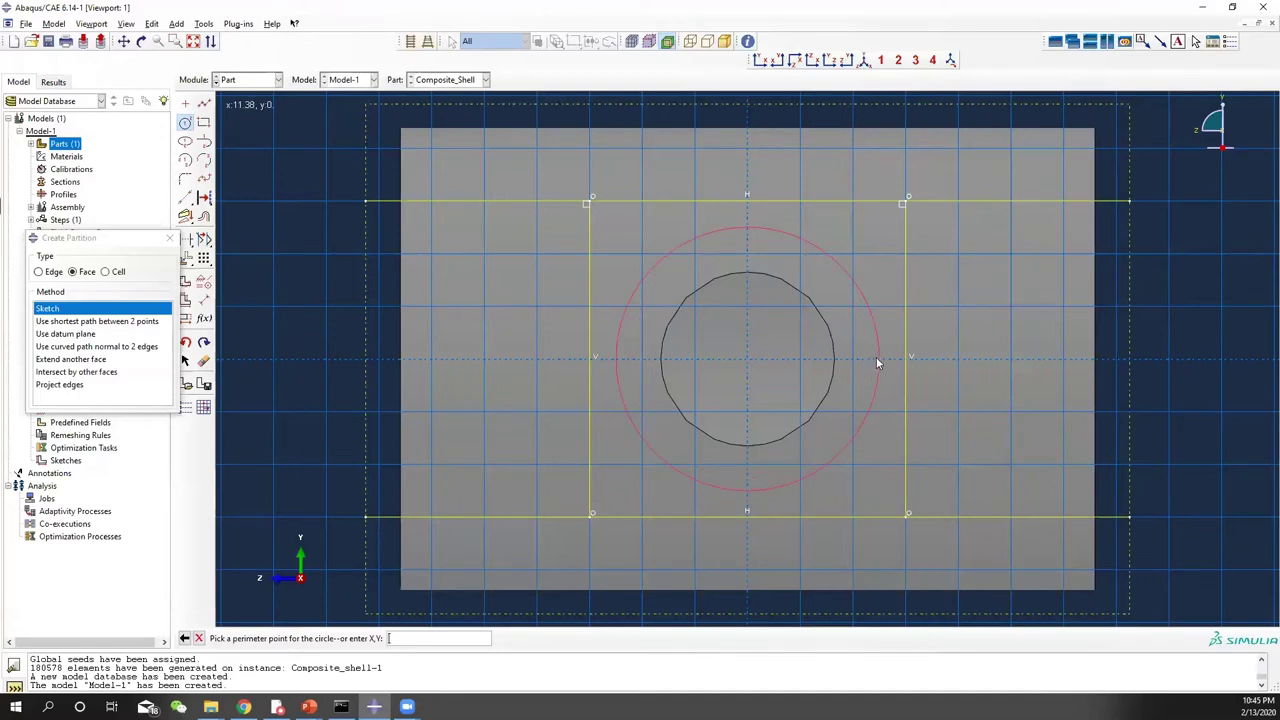
left_click(876, 358)
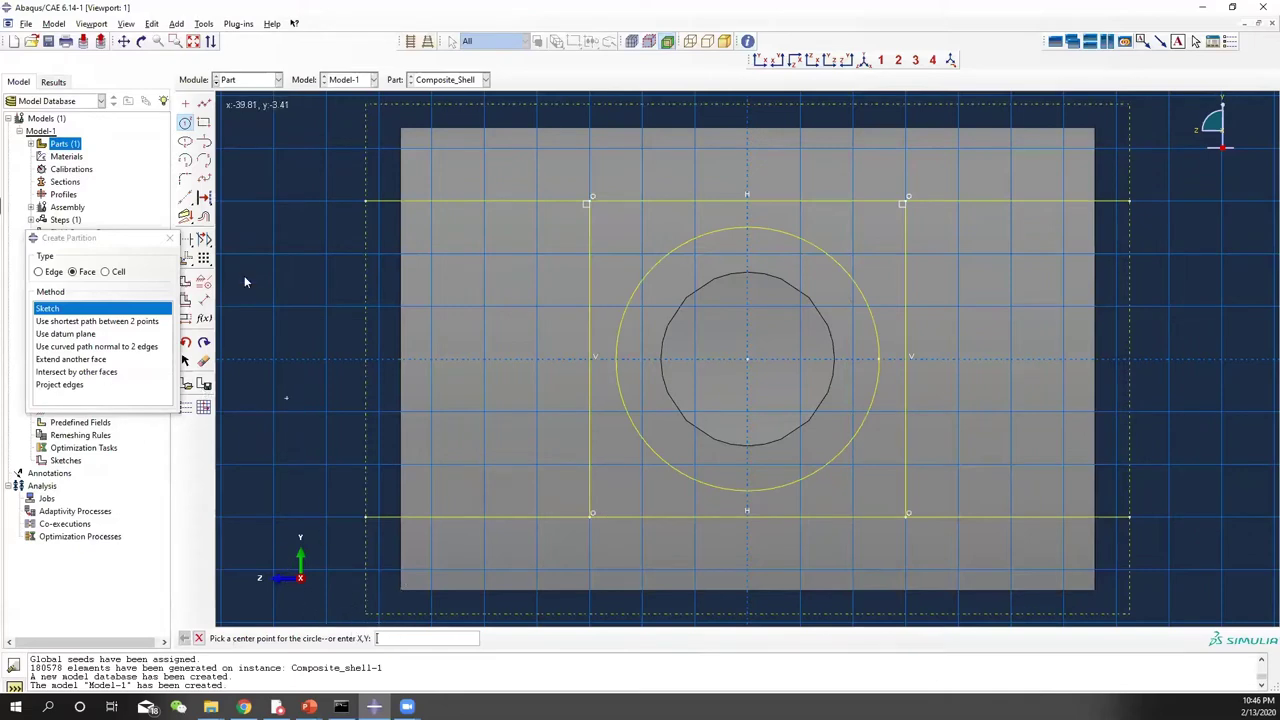
left_click(170, 238)
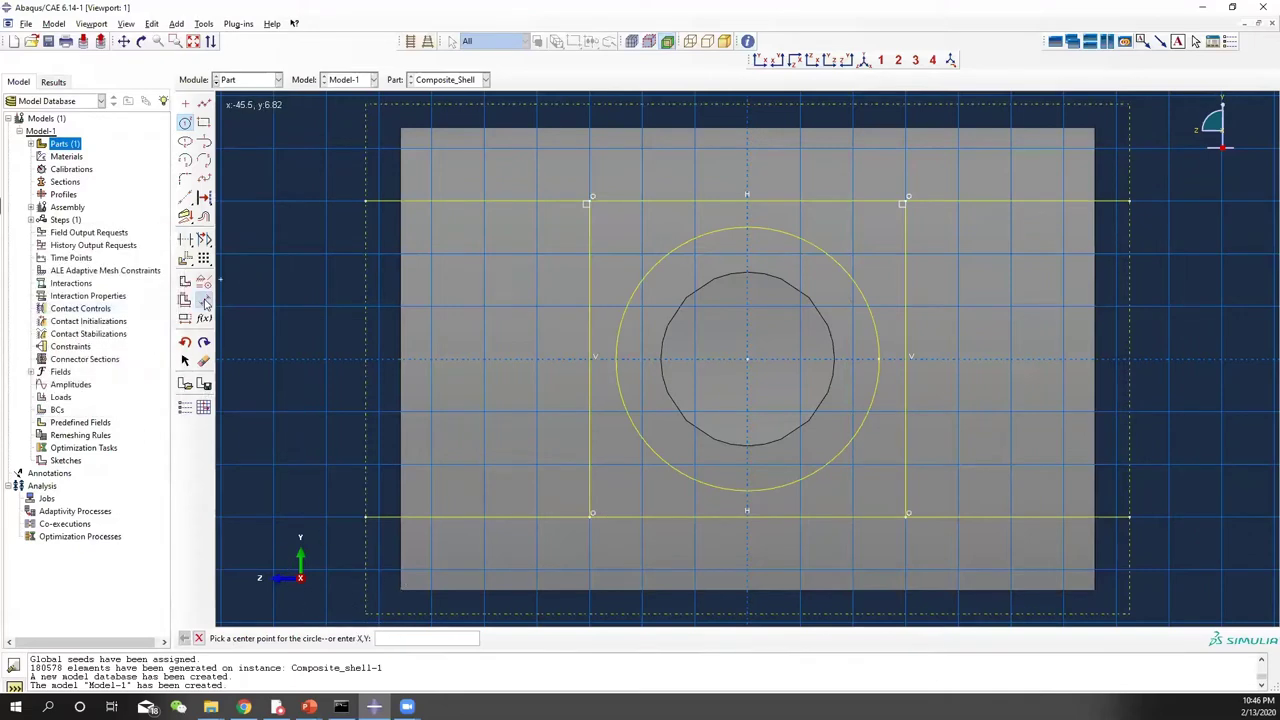
left_click(205, 302)
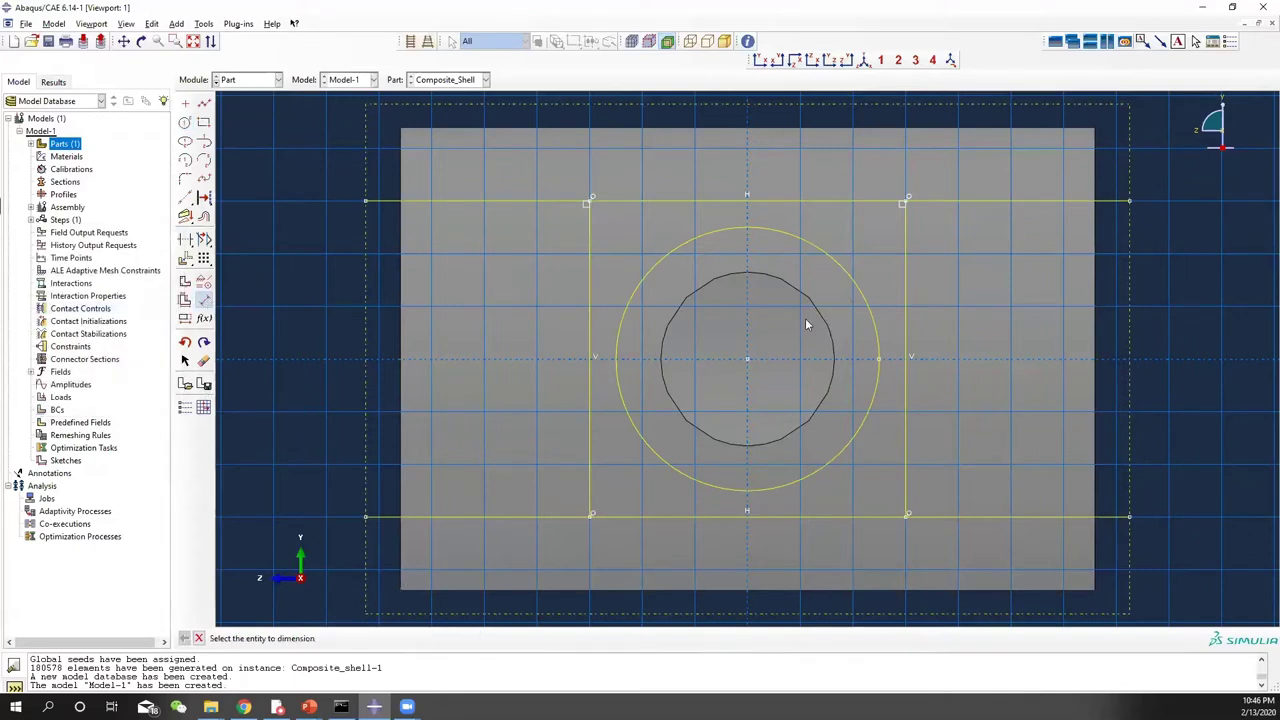
left_click(829, 258)
left_click(860, 233)
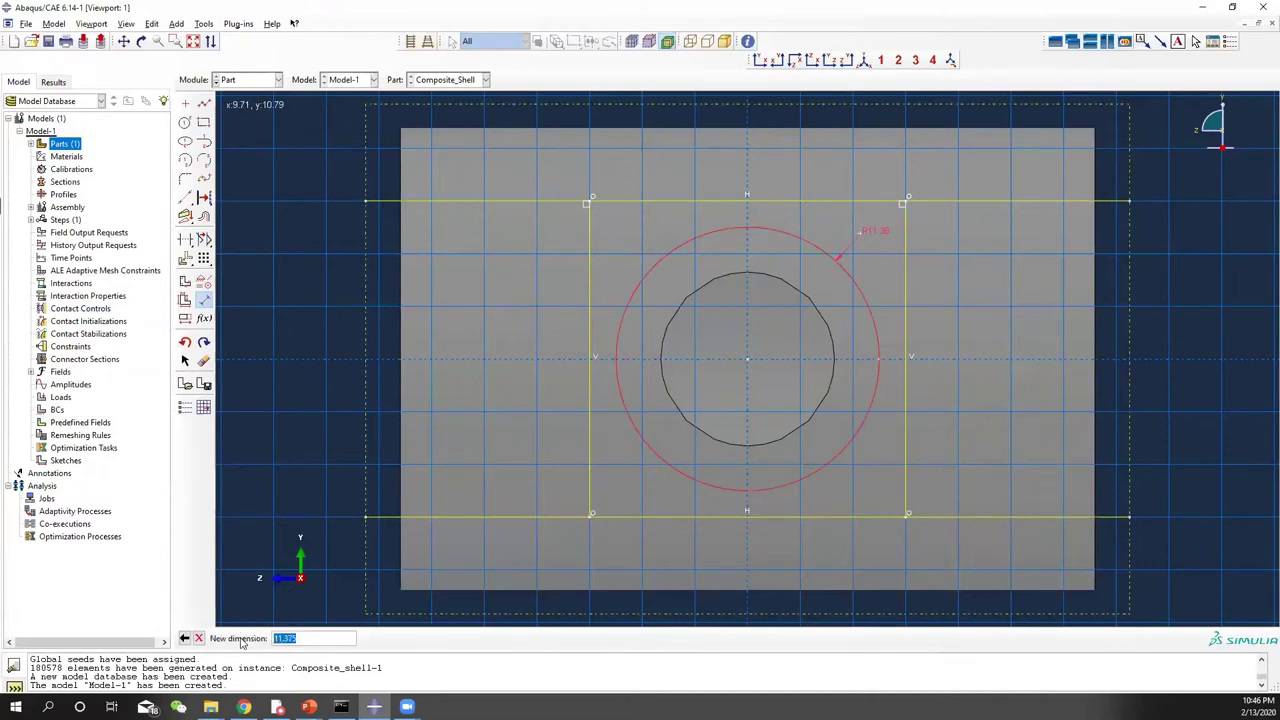
type("11")
key("Return")
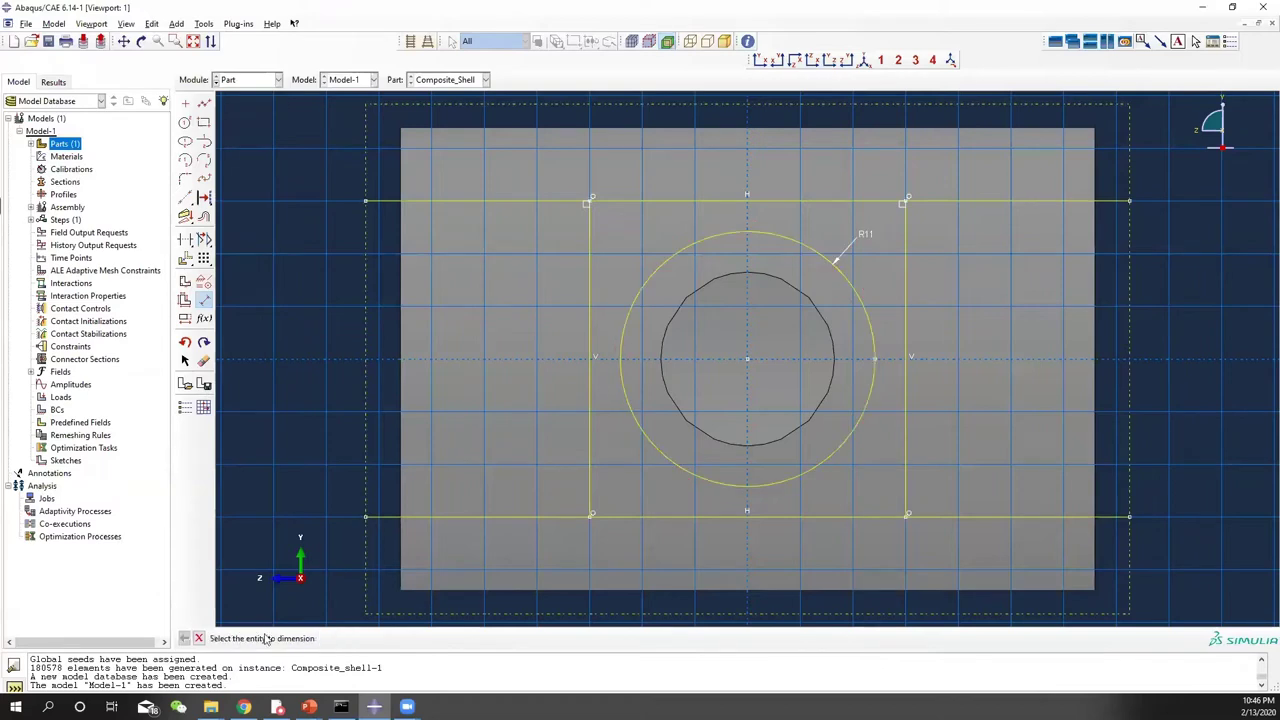
Step: Finish the sketch to partition the cylinder wall, and examine the square and ring-shaped faces around the hole
left_click(198, 638)
left_click(317, 639)
mouse_move(668, 267)
left_mouse_down("ctrl+alt")
mouse_move(760, 303)
mouse_move(860, 461)
mouse_move(896, 237)
left_mouse_up("ctrl+alt")
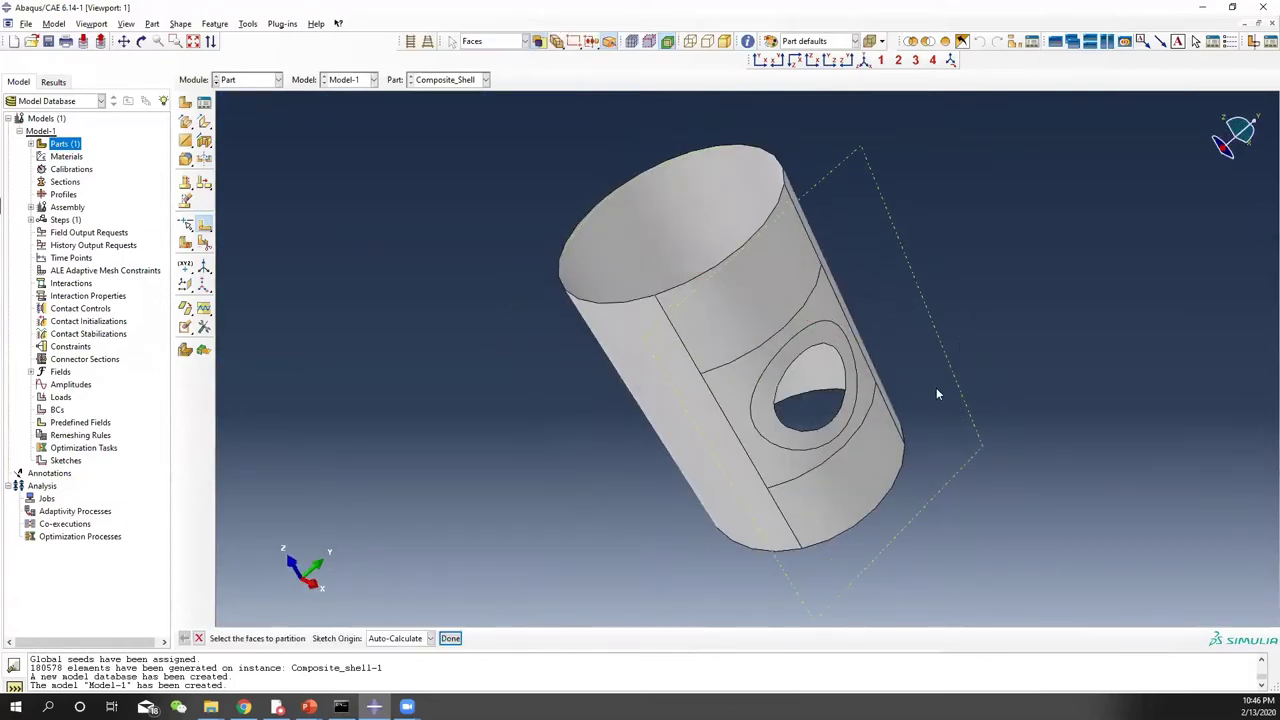
left_click_drag(938, 394, 737, 211, "ctrl+alt")
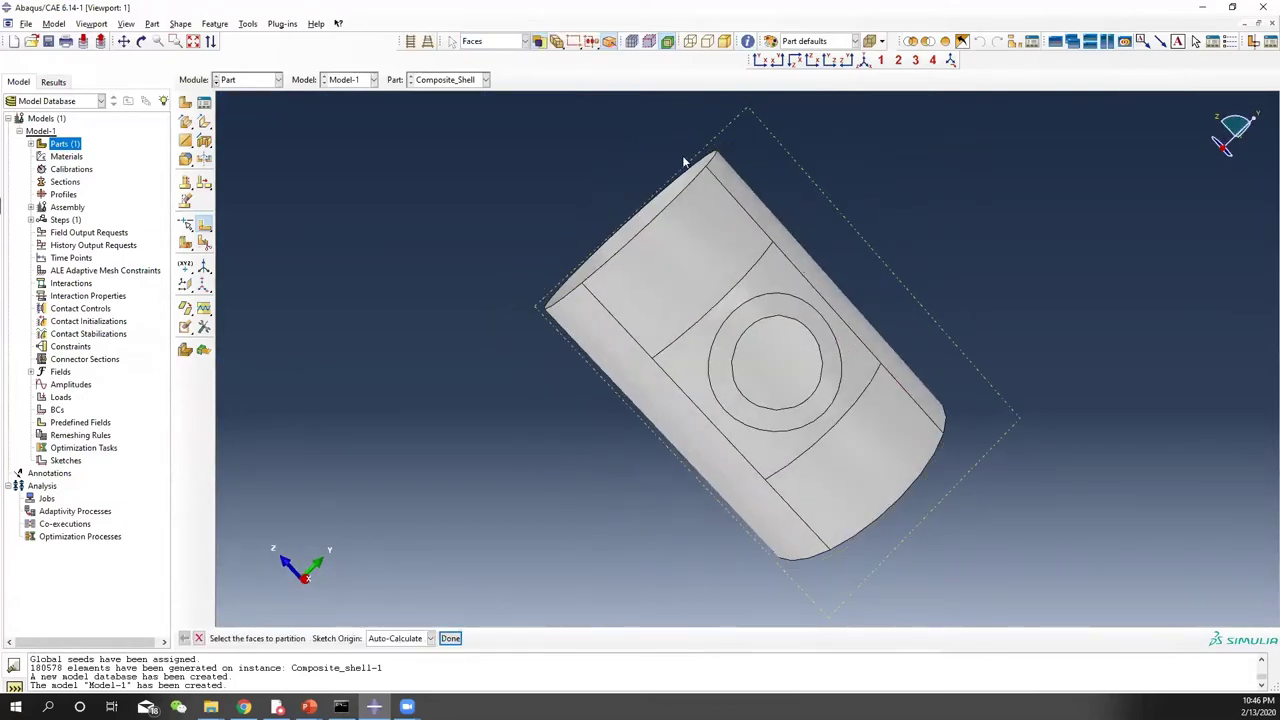
left_click_drag(704, 431, 783, 355, "ctrl+alt")
left_click_drag(899, 395, 694, 354, "ctrl+alt")
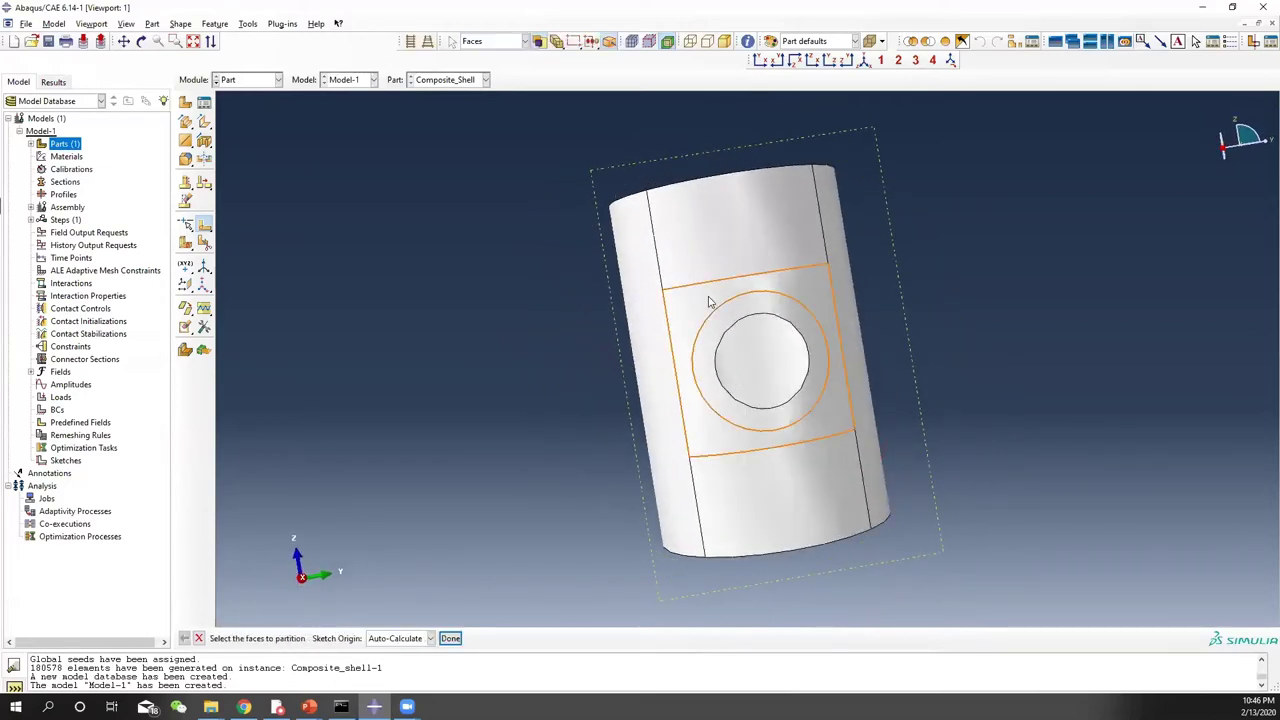
scroll(710, 310, "up", 5)
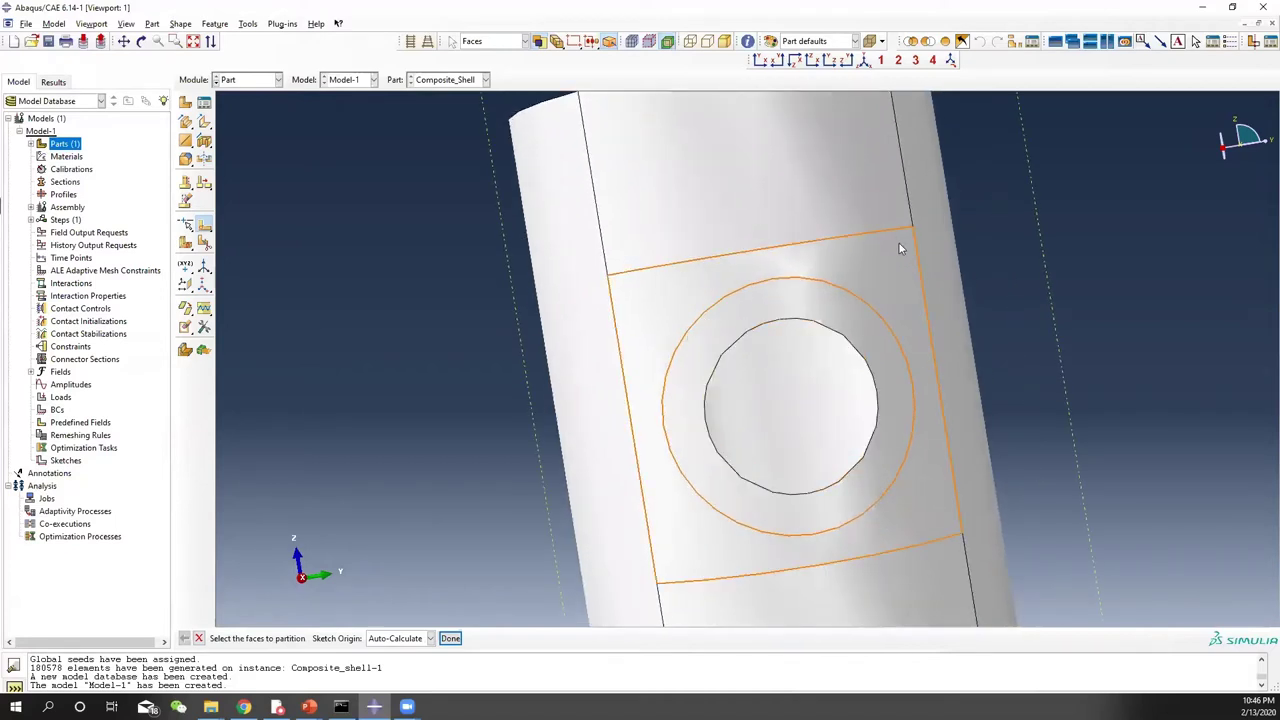
scroll(870, 316, "down", 2)
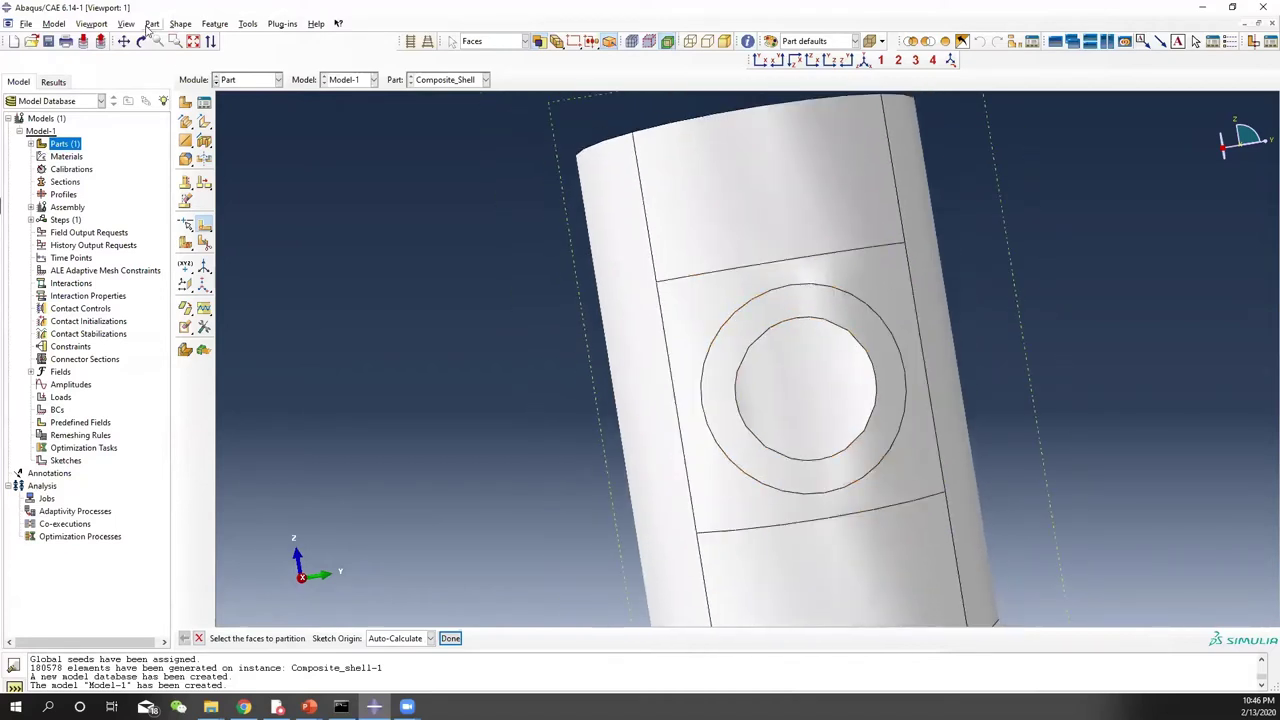
left_click(250, 82)
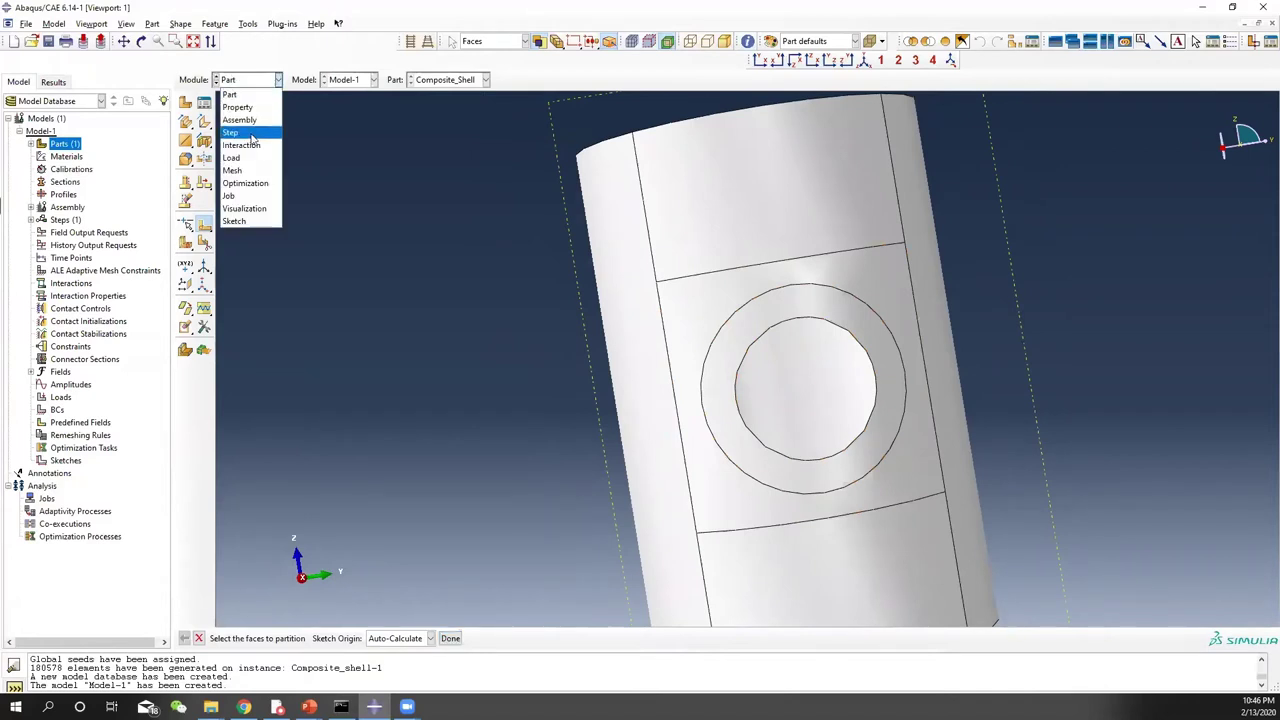
left_click(252, 122)
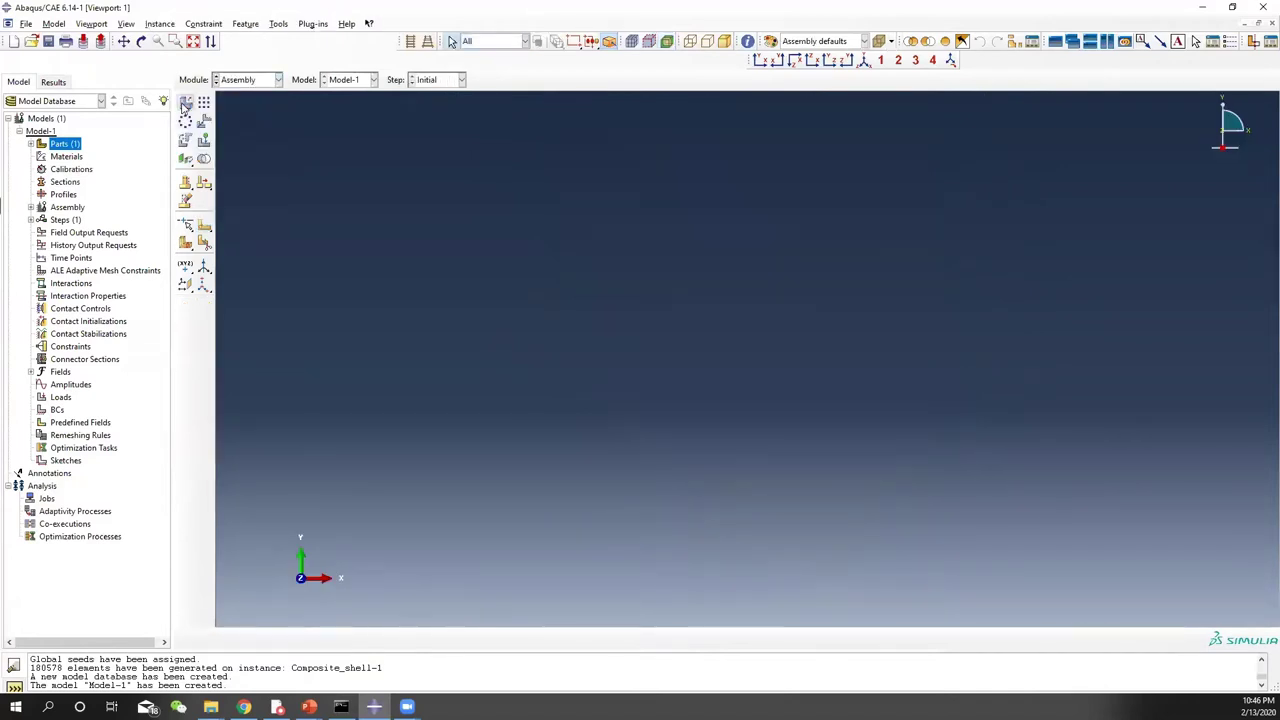
left_click(186, 104)
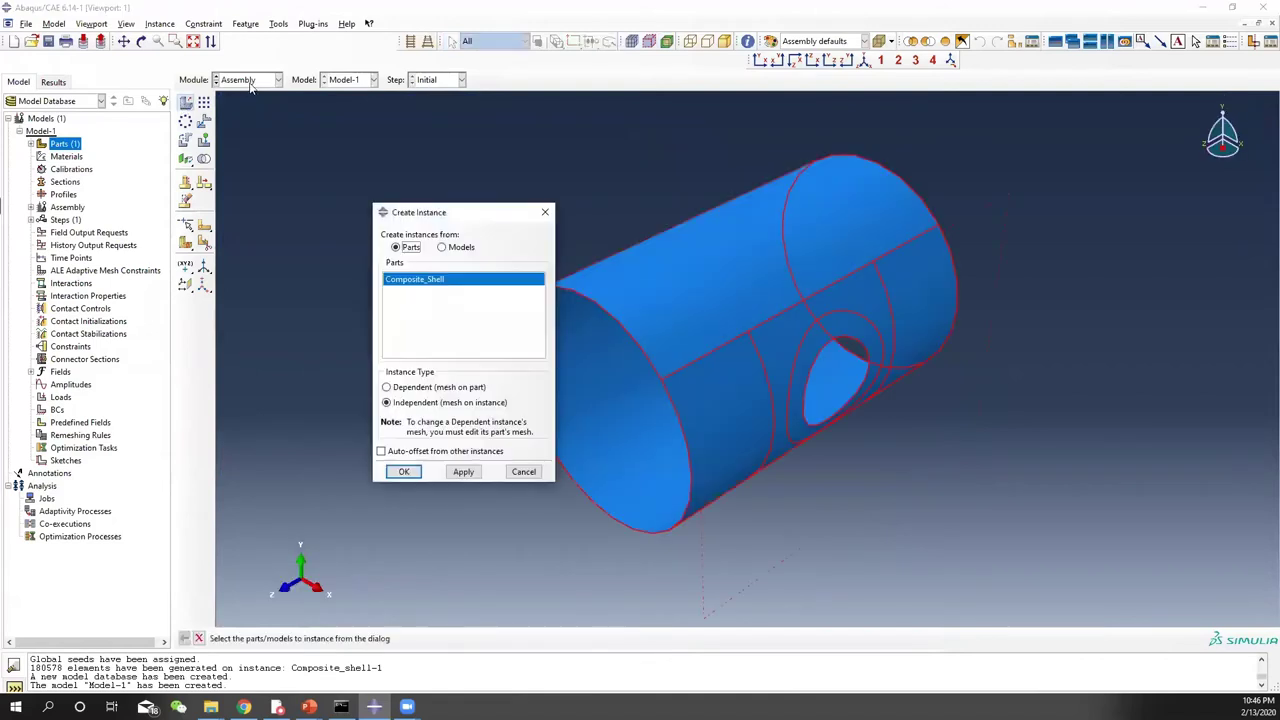
left_click(545, 212)
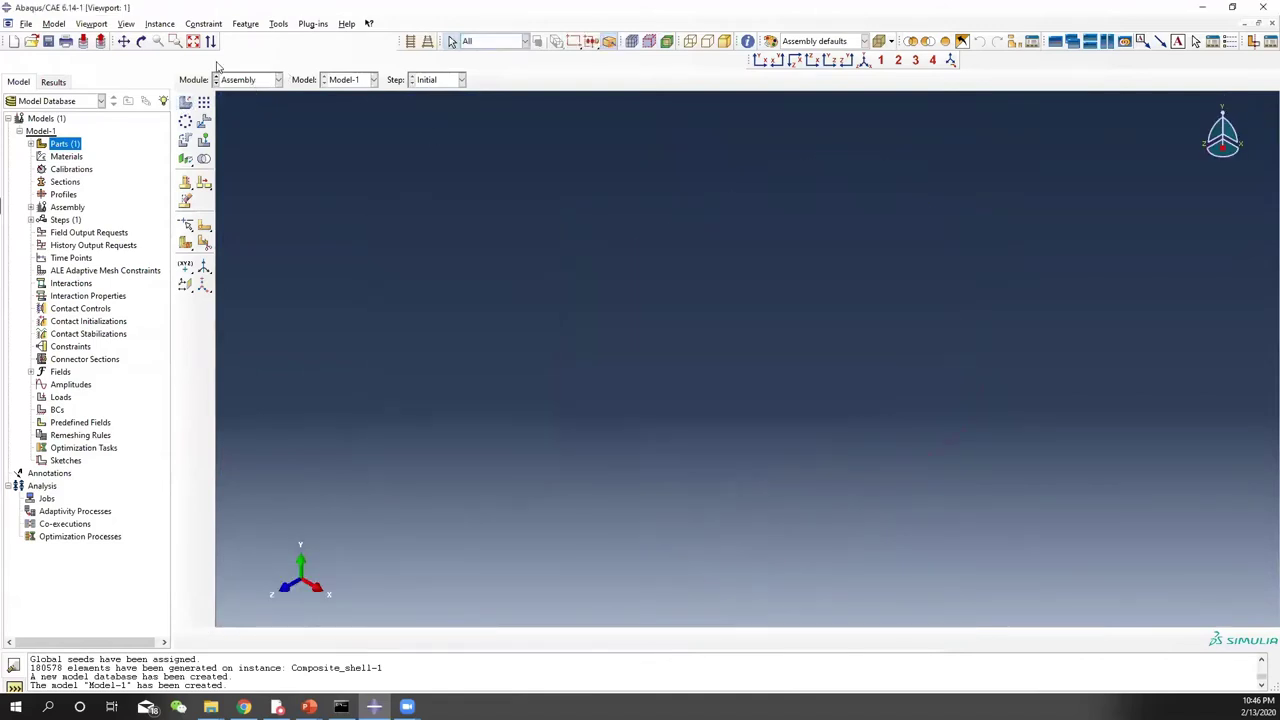
Step: Switch to the Property module and start a new material named CFRP
left_click(256, 82)
left_click(249, 108)
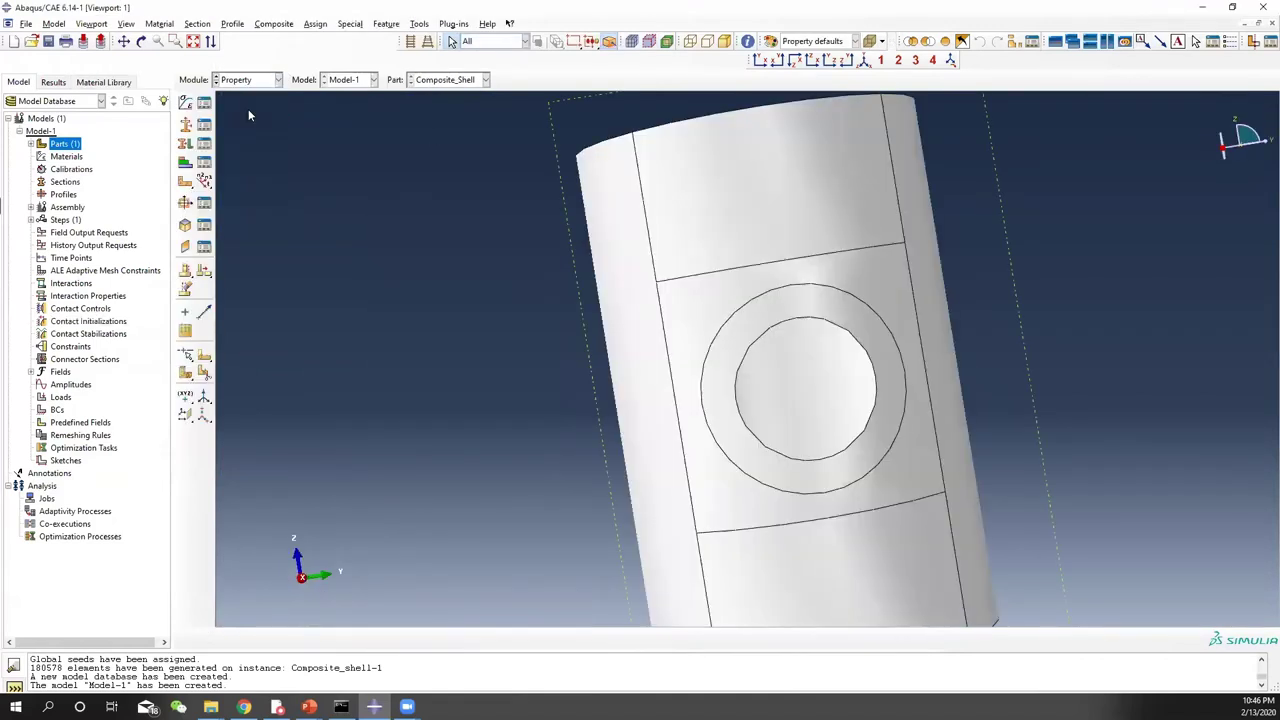
scroll(845, 295, "down", 4)
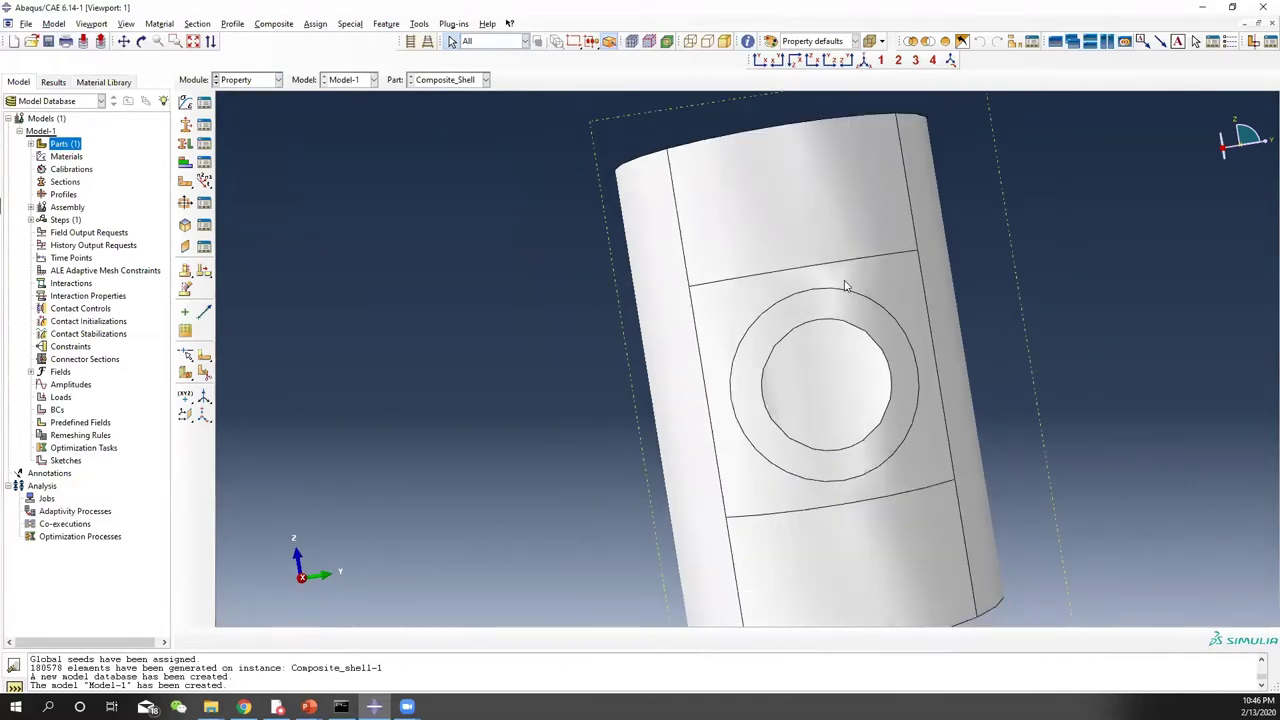
left_click_drag(869, 423, 815, 310, "ctrl+alt")
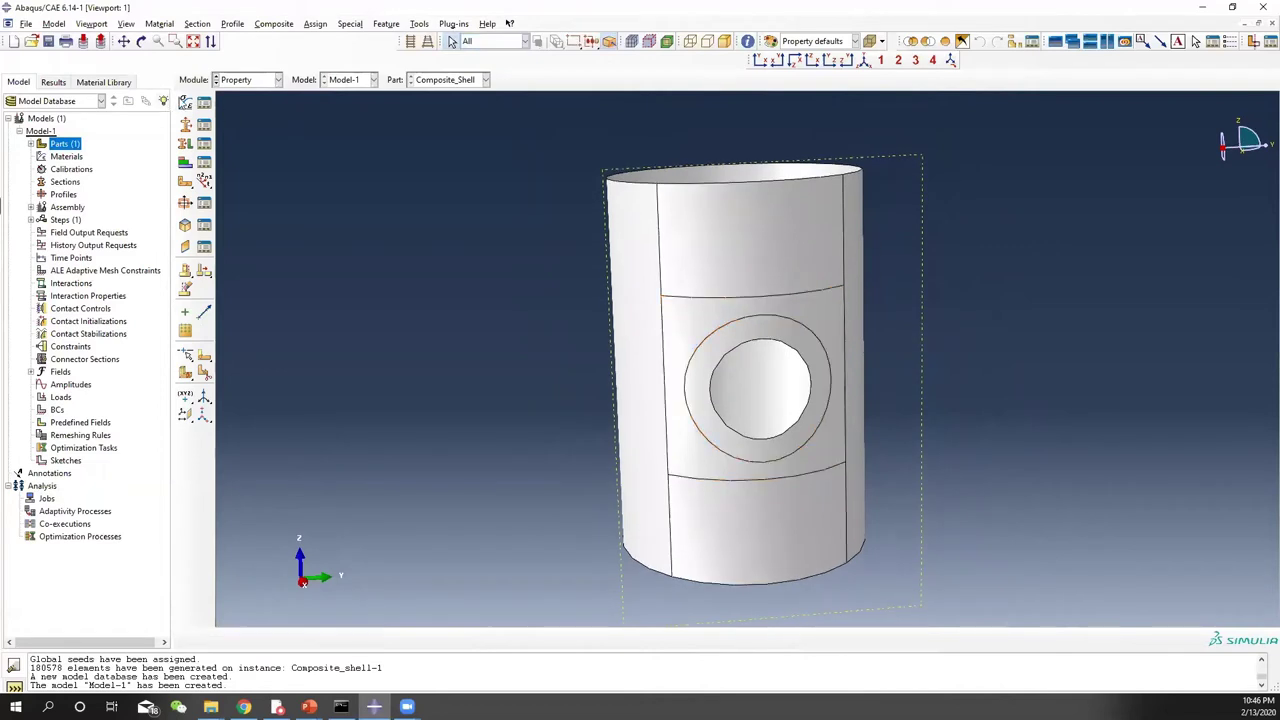
left_click(185, 102)
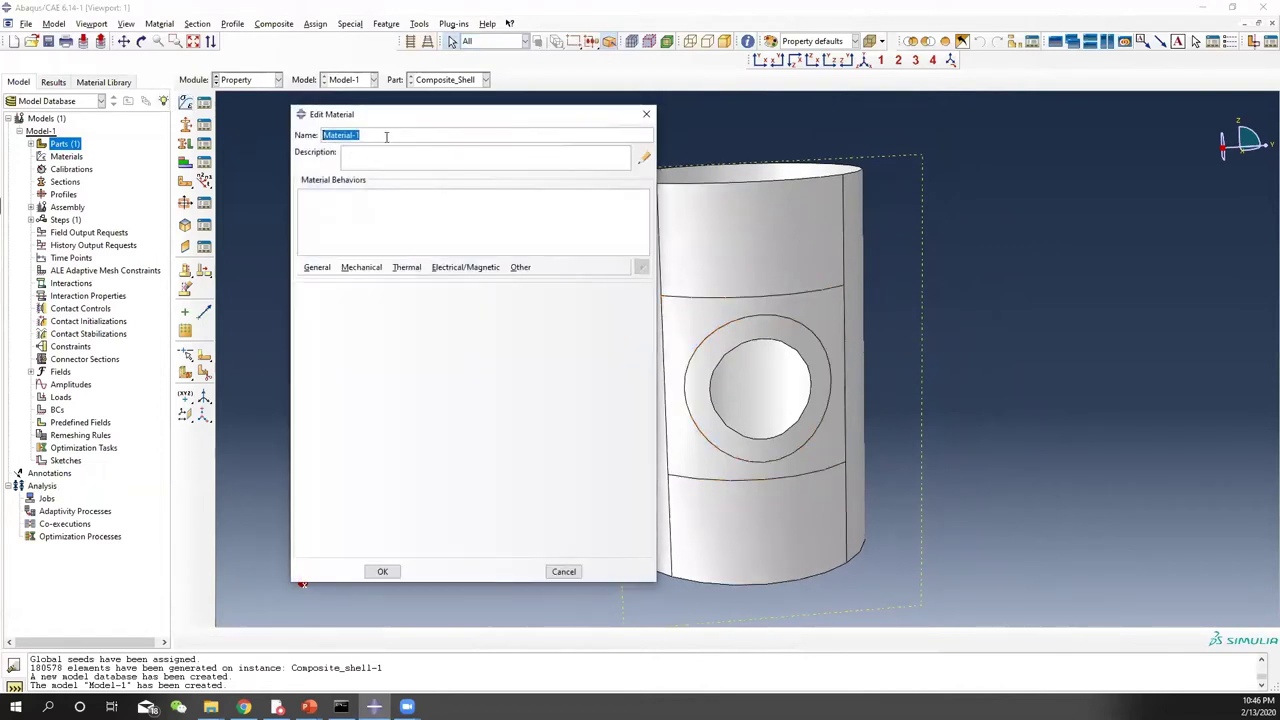
type("CFRP")
Step: Add an elastic behavior to the CFRP material and set its type to Engineering Constants
left_click(358, 268)
left_click(358, 268)
left_click(361, 267)
mouse_move(430, 281)
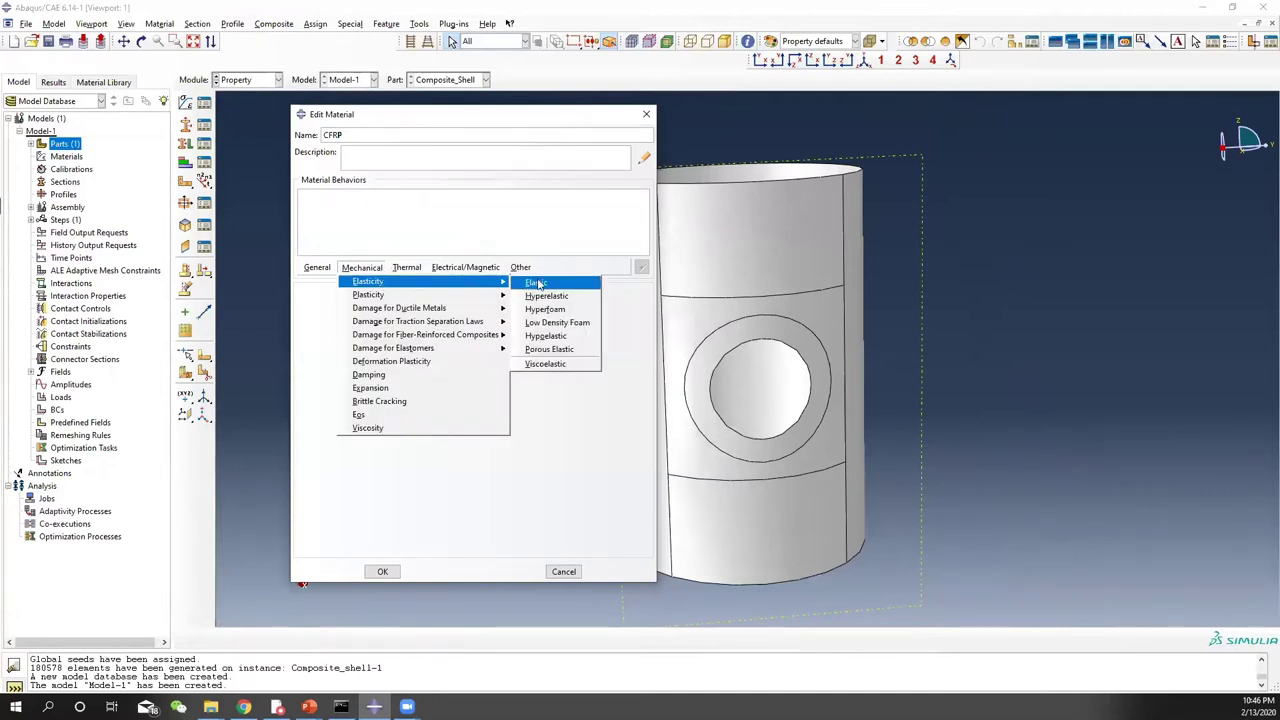
left_click(537, 283)
left_click(391, 312)
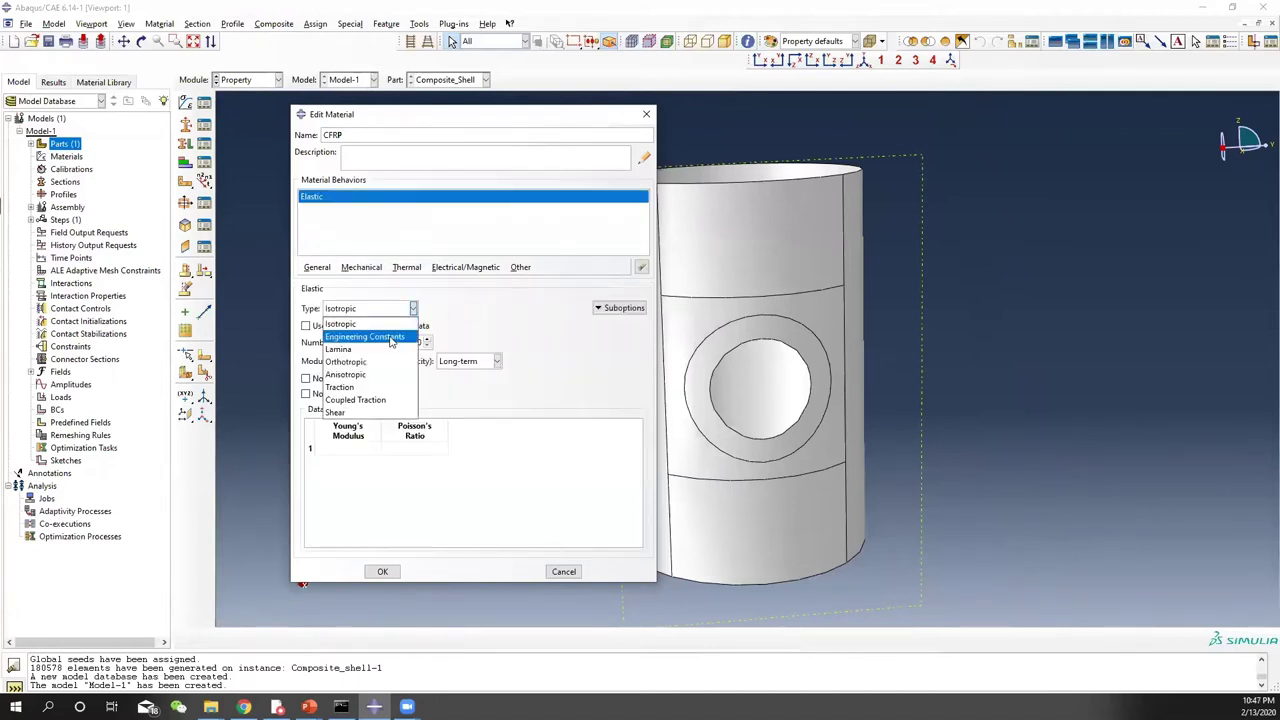
left_click(391, 337)
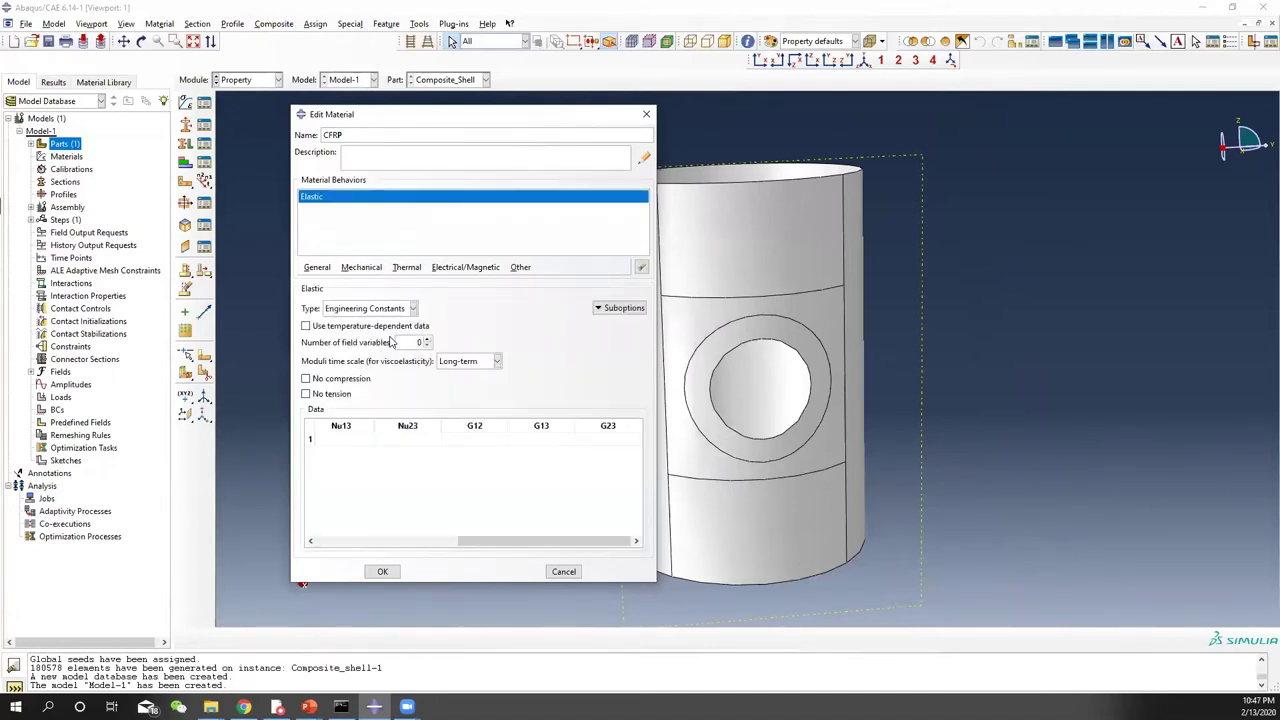
Step: Consult the Problem Statement slide for the ply stiffness values, and set E1 and E2 to 15e6 in the elastic data
left_click(348, 441)
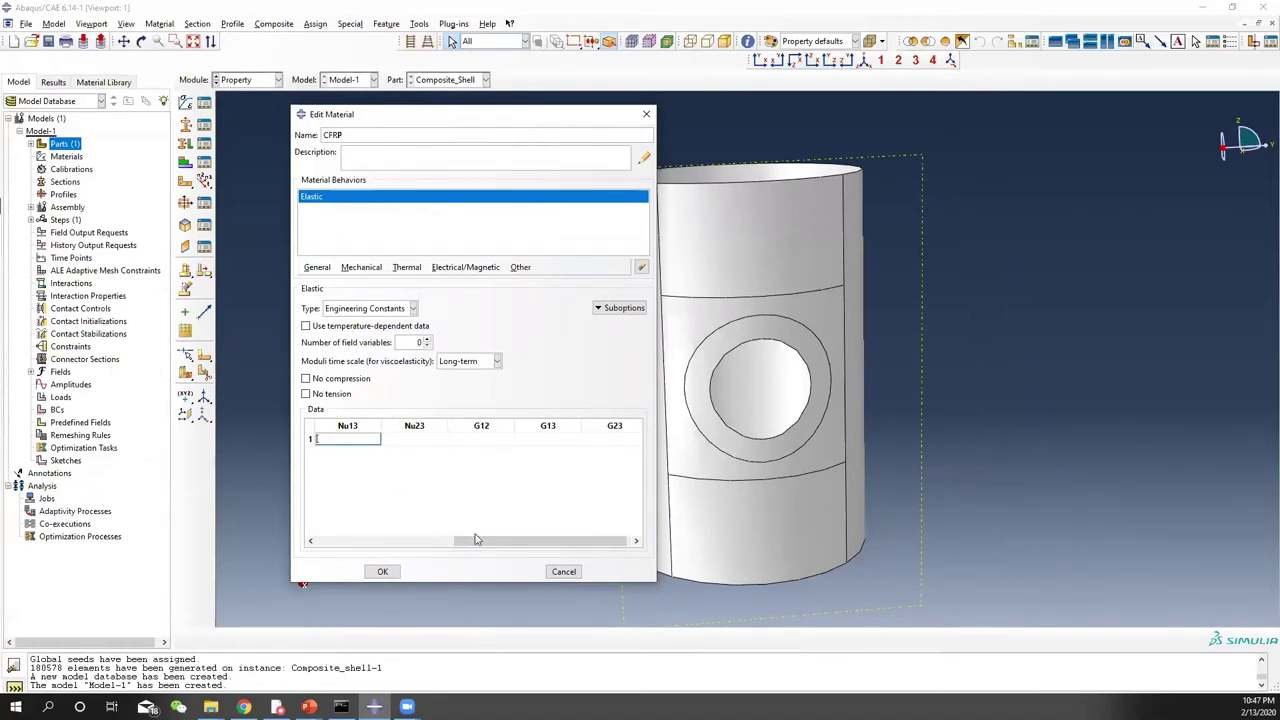
left_click_drag(479, 540, 370, 542)
left_click(370, 542)
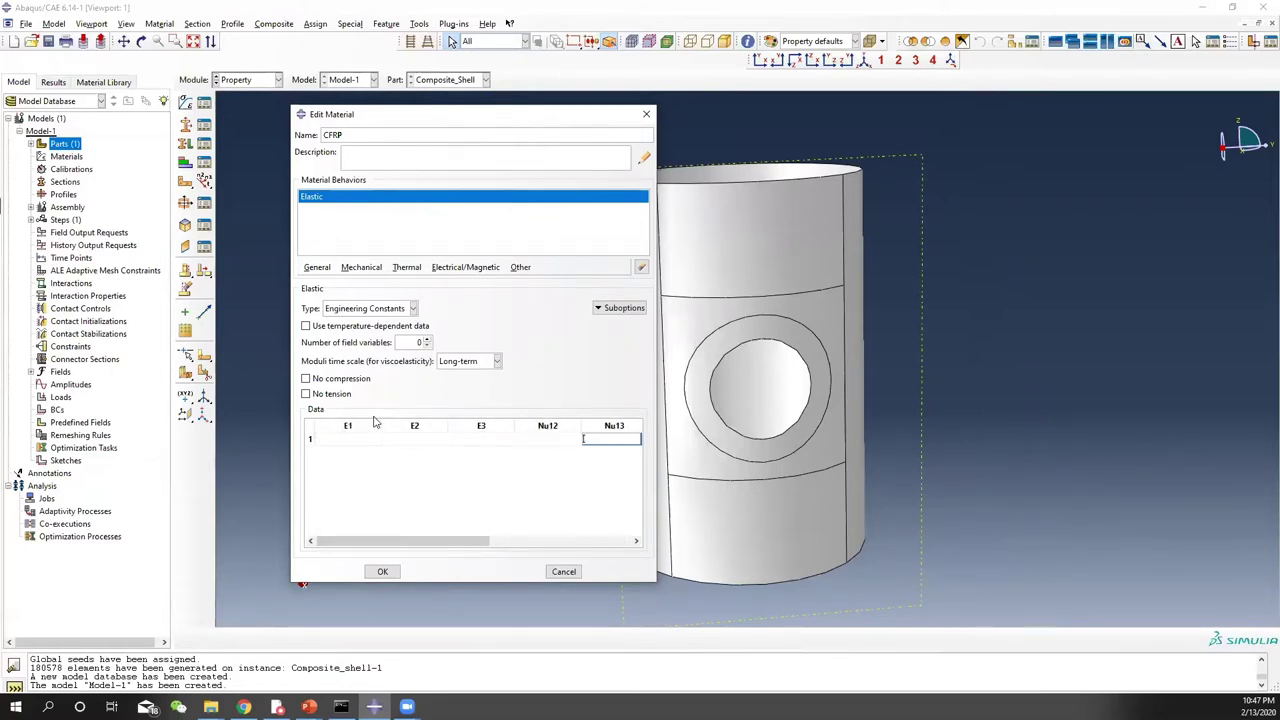
left_click(355, 440)
key("alt+Tab")
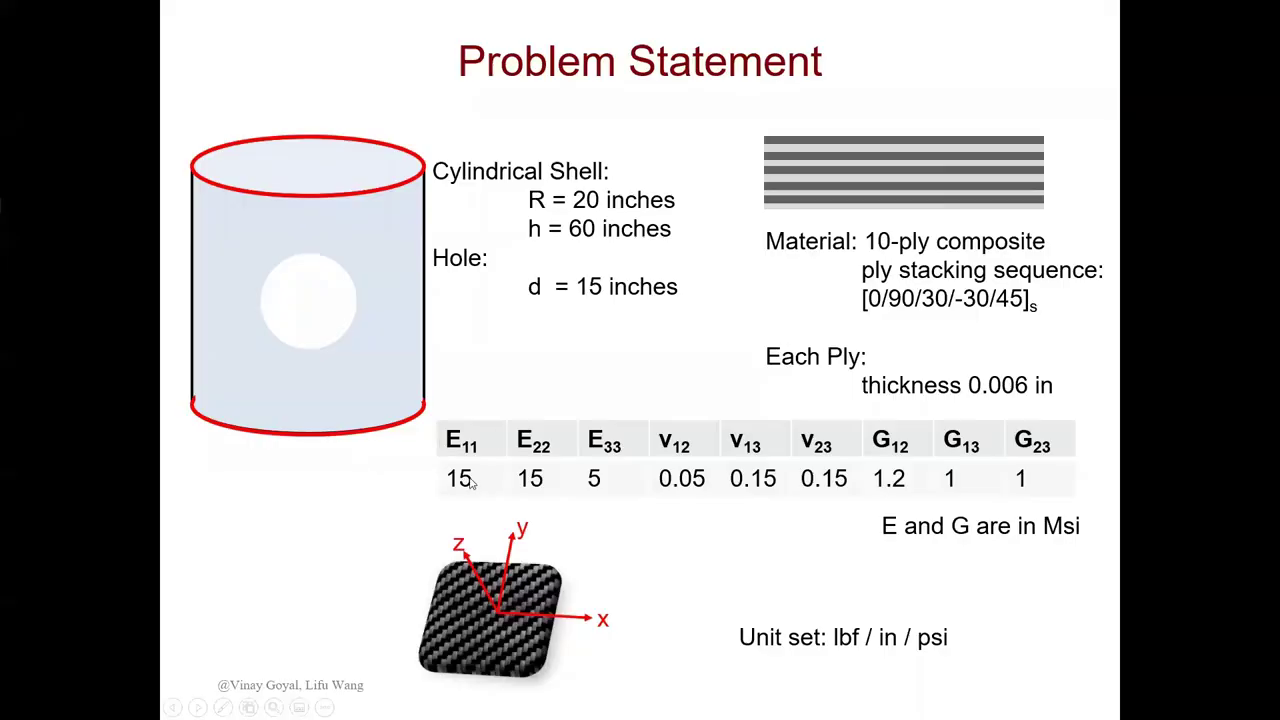
key("alt+Tab")
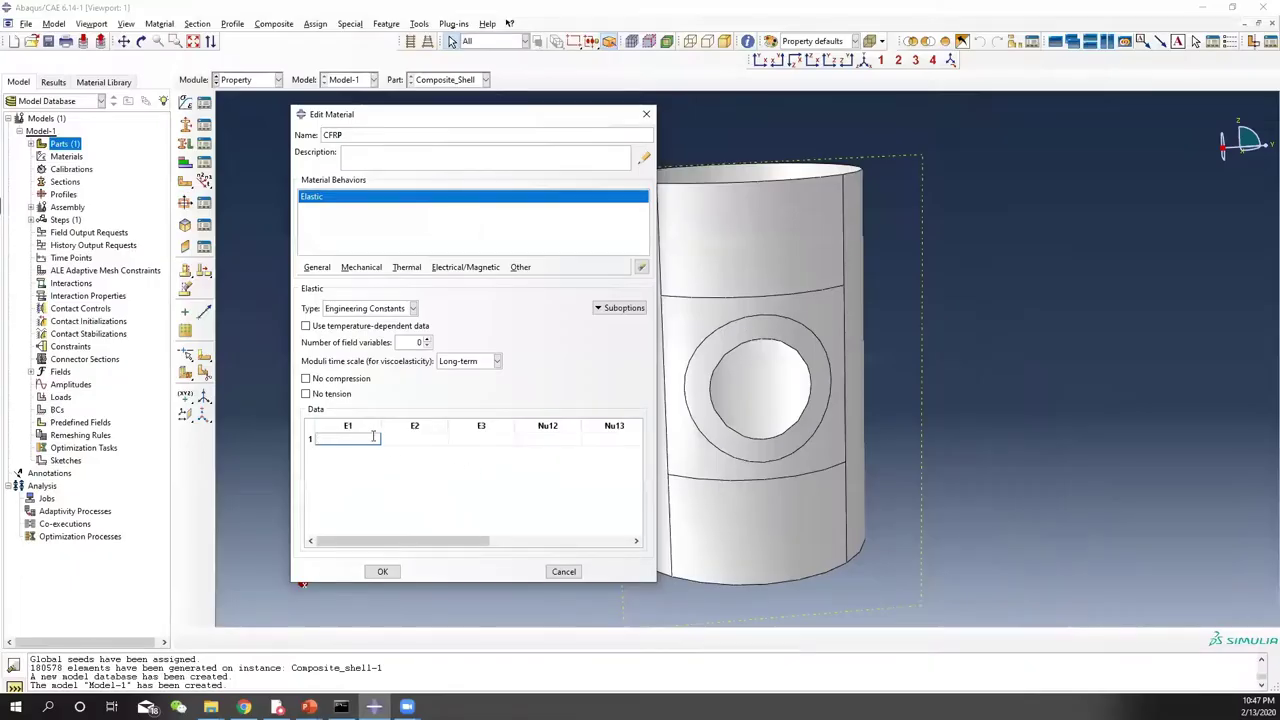
key("alt+Tab")
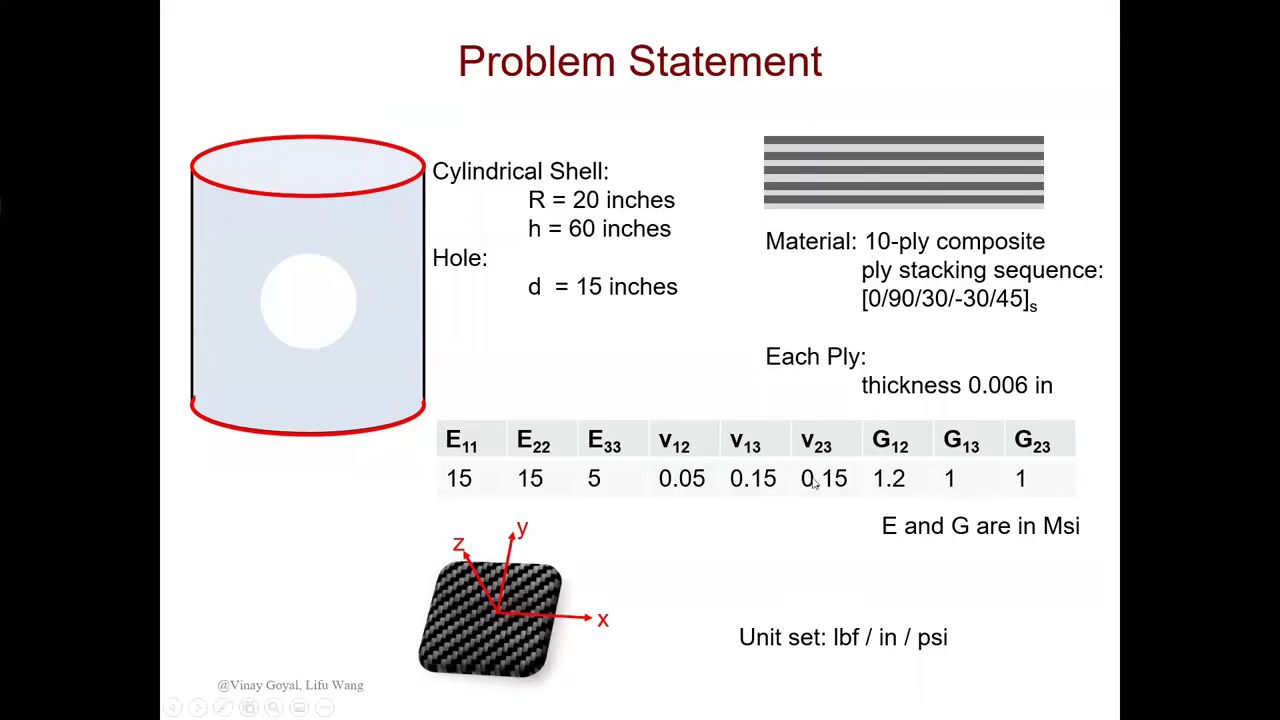
key("alt+Tab")
type("15e6")
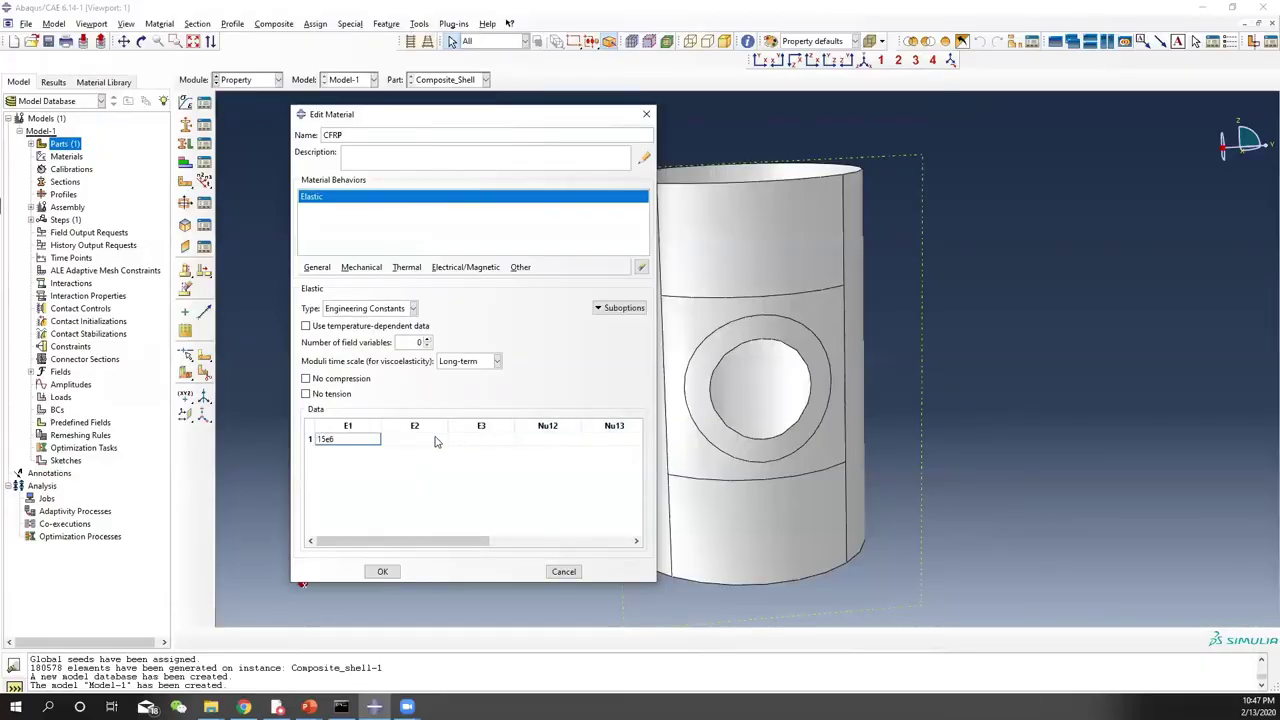
left_click(436, 437)
type("15e6")
key("Tab")
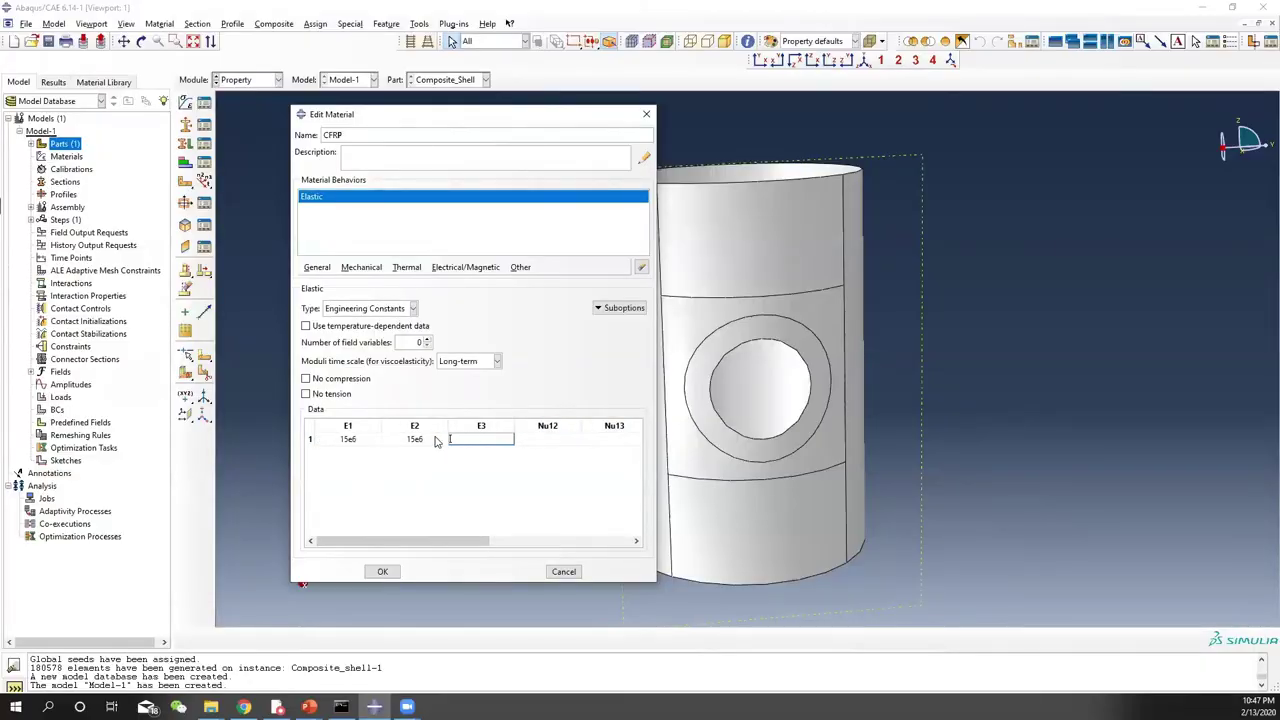
Step: Set E3 to 5e6 and Nu12 to 0.05 in the elastic data, following the Problem Statement slide
key("alt+Tab")
key("alt+Tab")
type("5e")
key("alt+Tab")
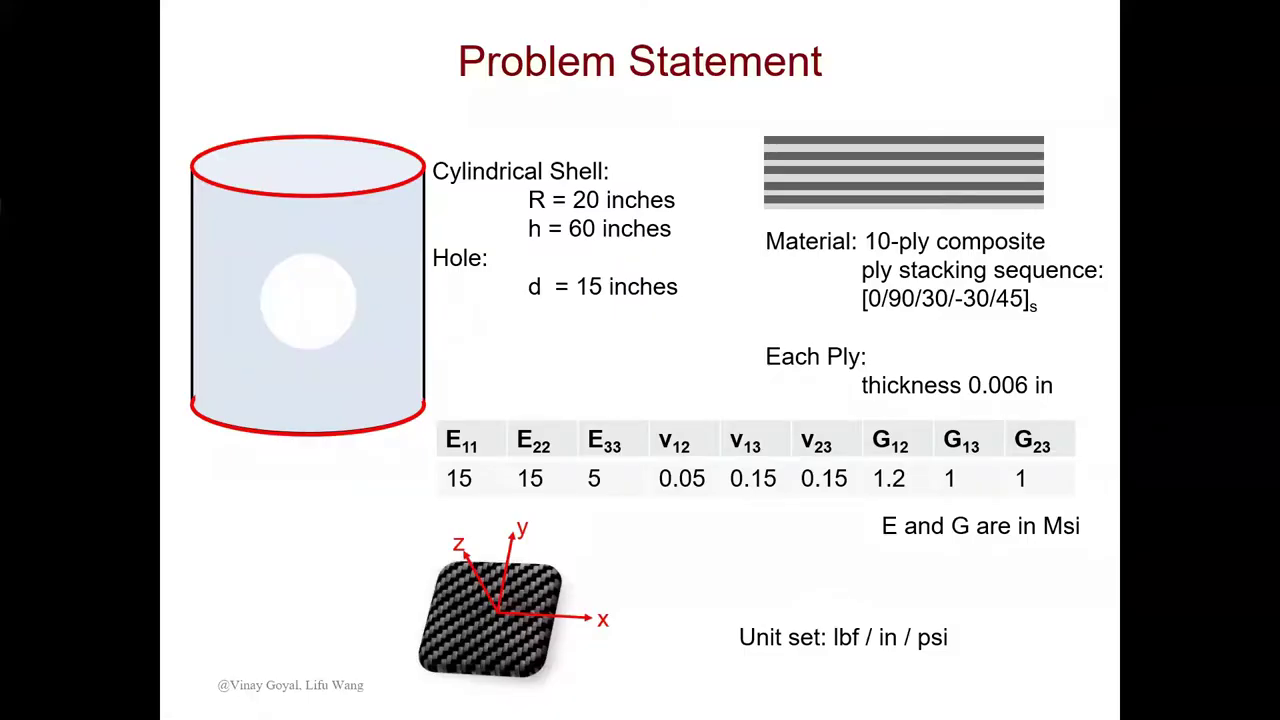
key("alt+Tab")
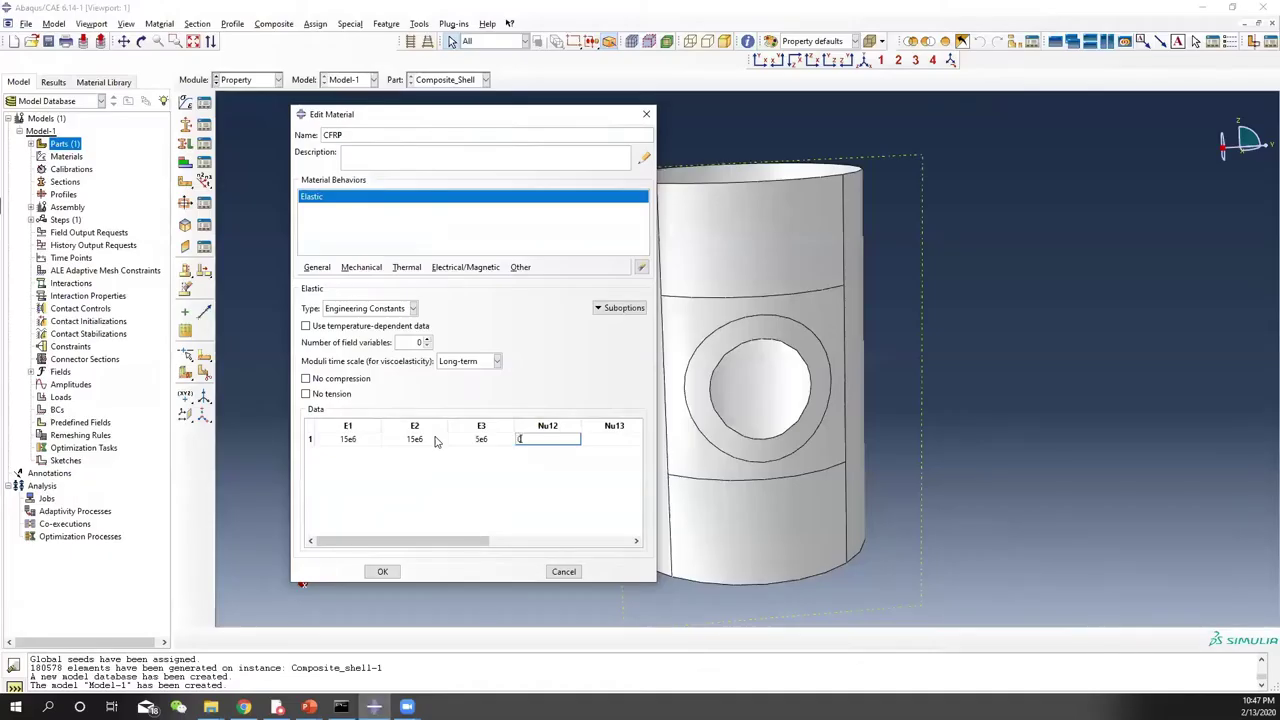
key("Tab")
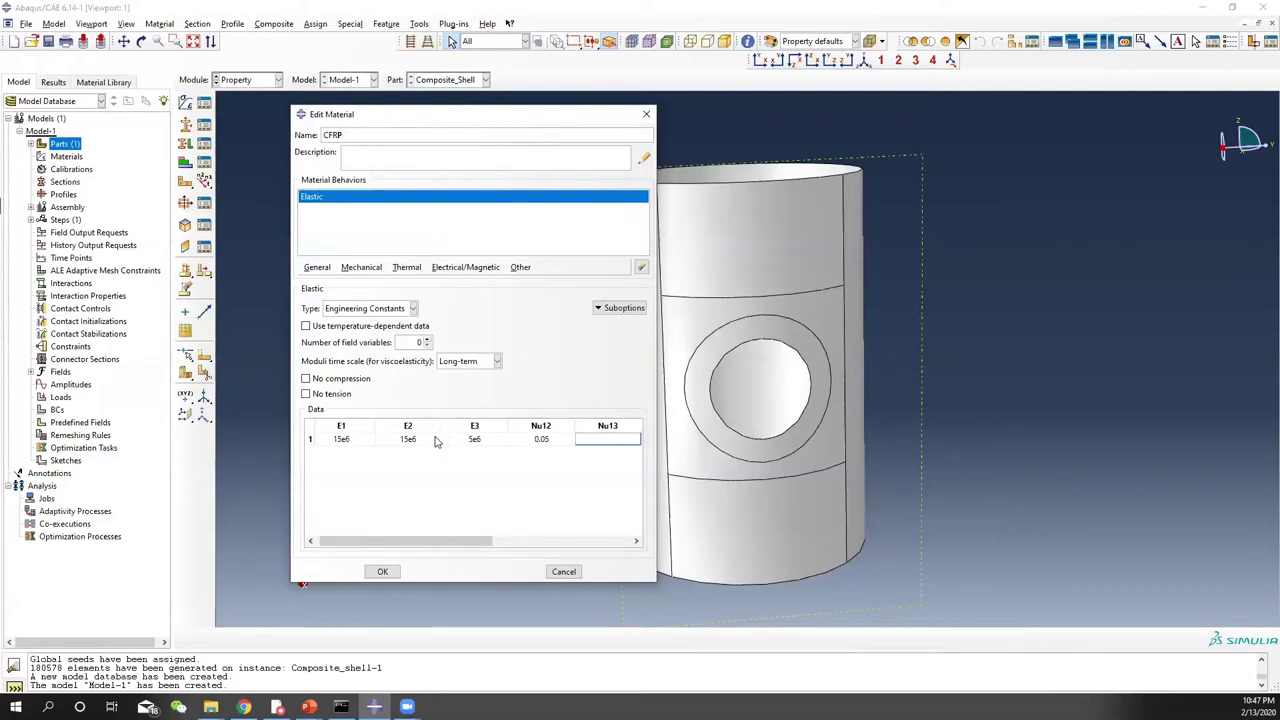
Step: Set Nu13 and Nu23 to .15, G12 to 1.2e6 and G13 to 1e6, fill in G23 from the slide, and save the material
type(".15")
key("Tab")
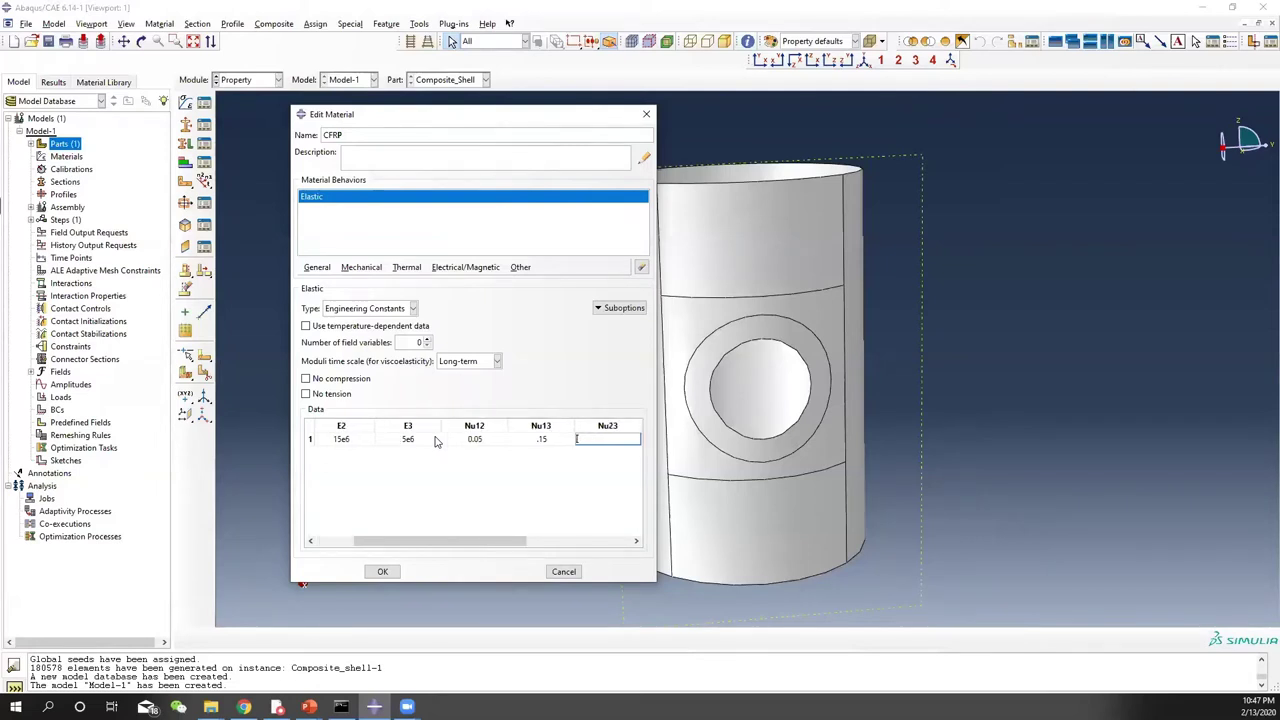
key("Tab")
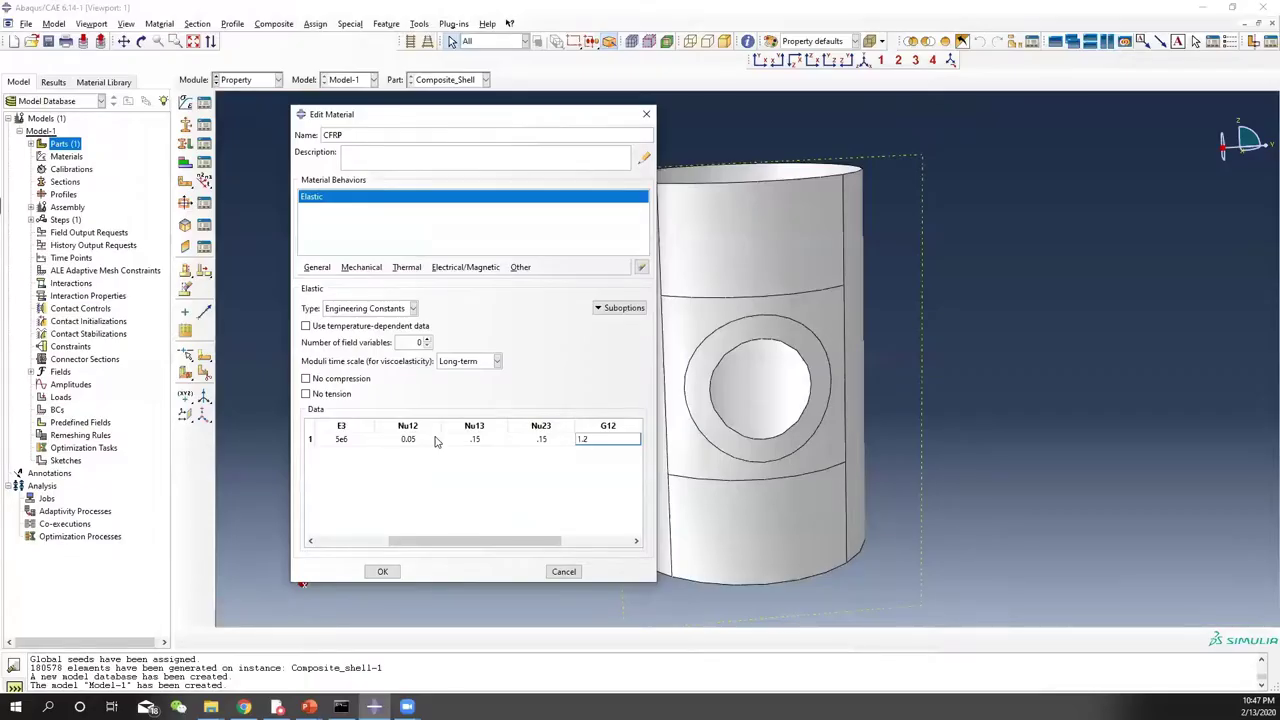
key("Tab")
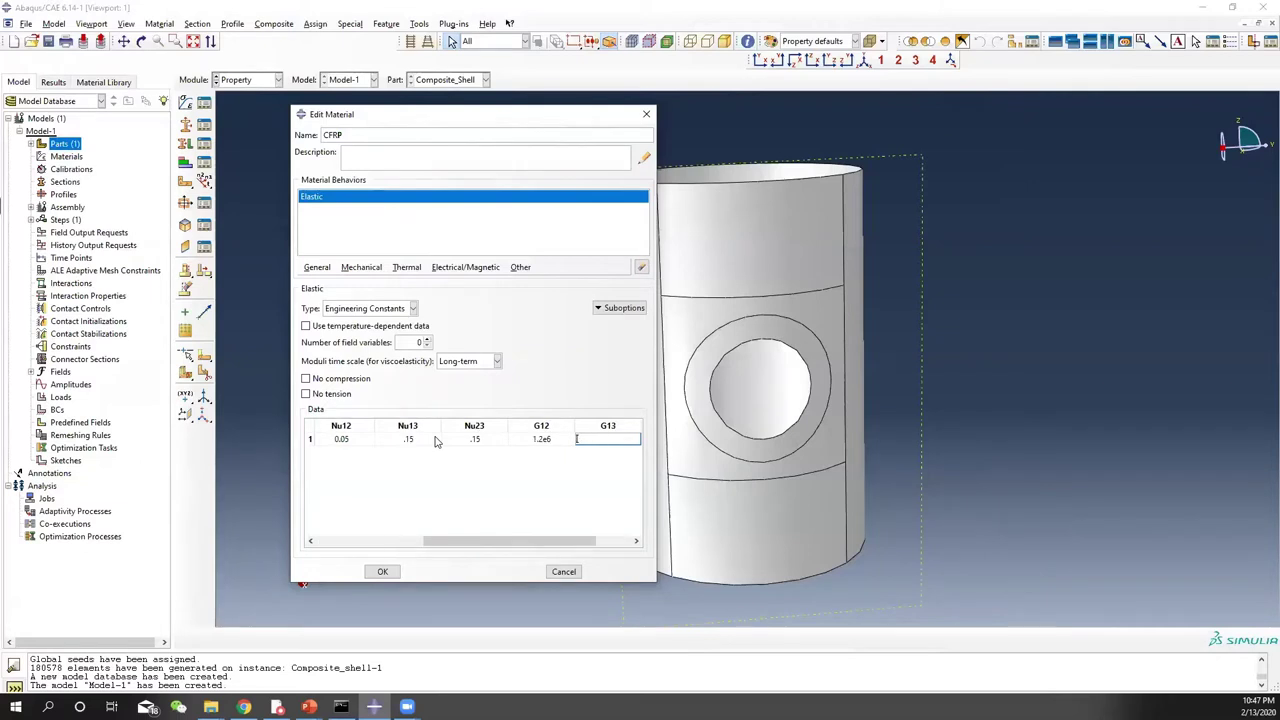
key("Tab")
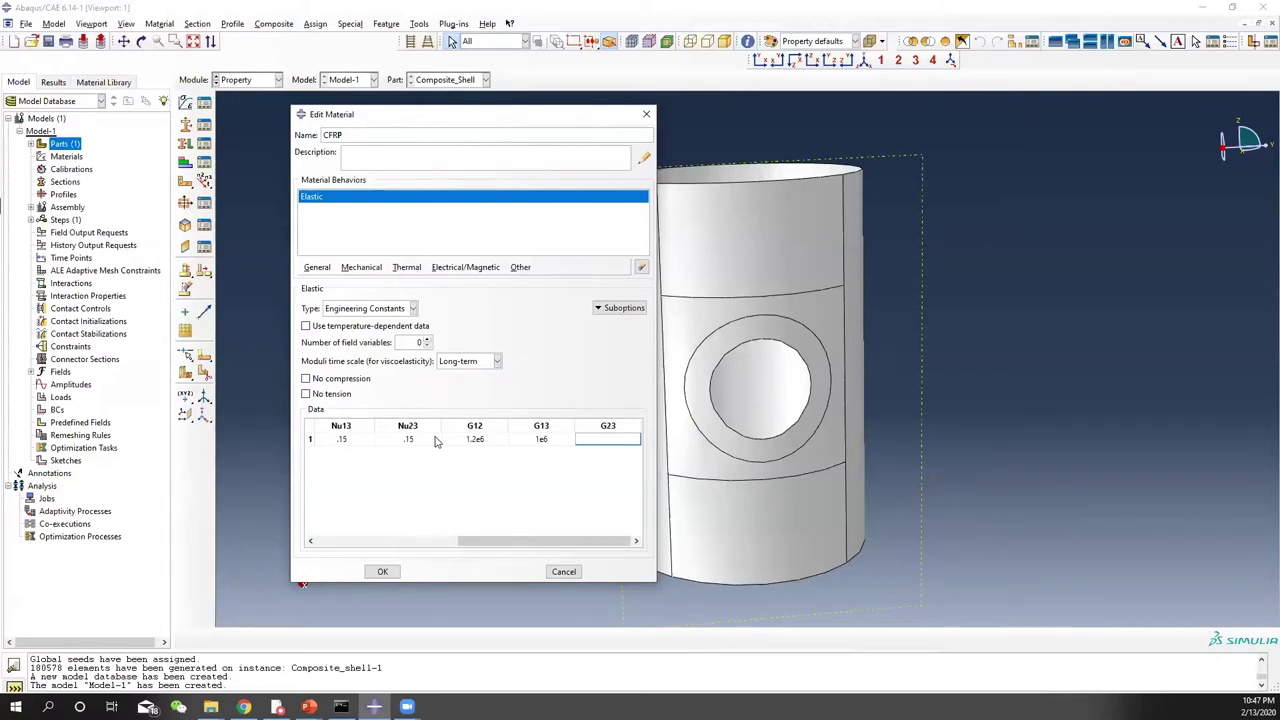
left_click(382, 571)
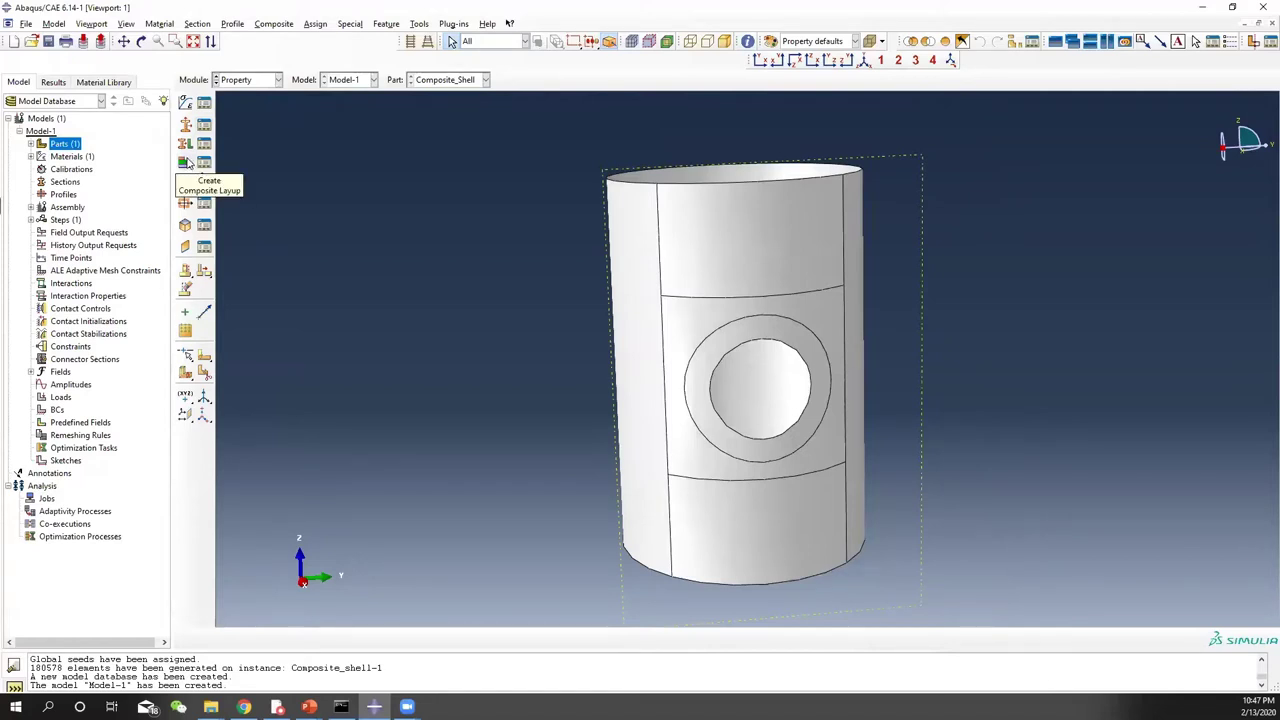
Step: Create a composite shell section named CFRP_sect and continue to its ply definition
left_click(186, 124)
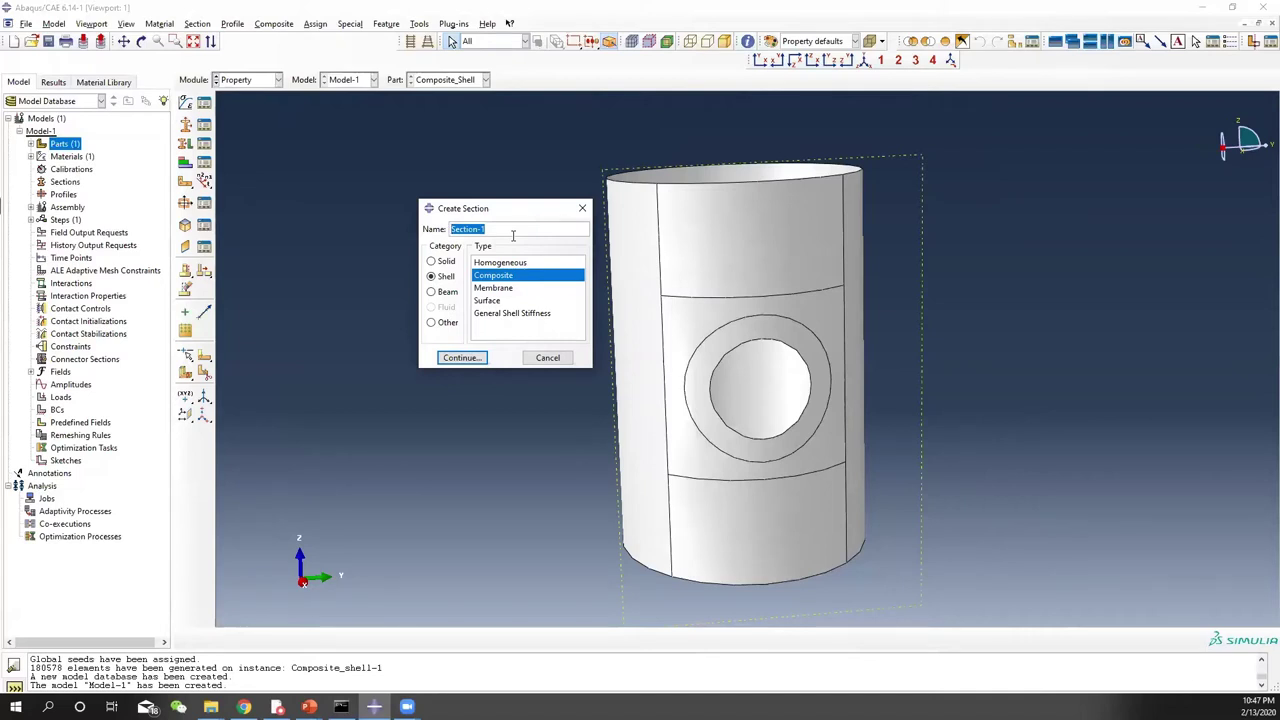
type("CFRP_sect")
left_click(431, 261)
left_click(432, 276)
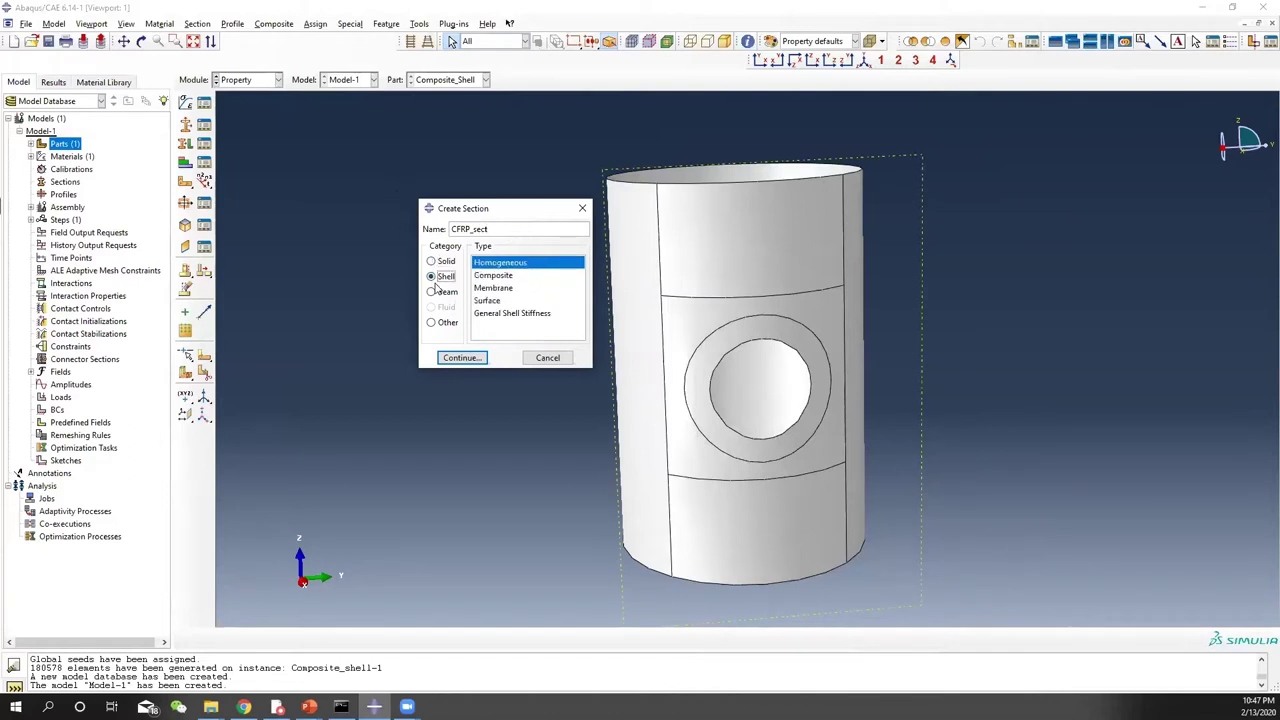
left_click(498, 276)
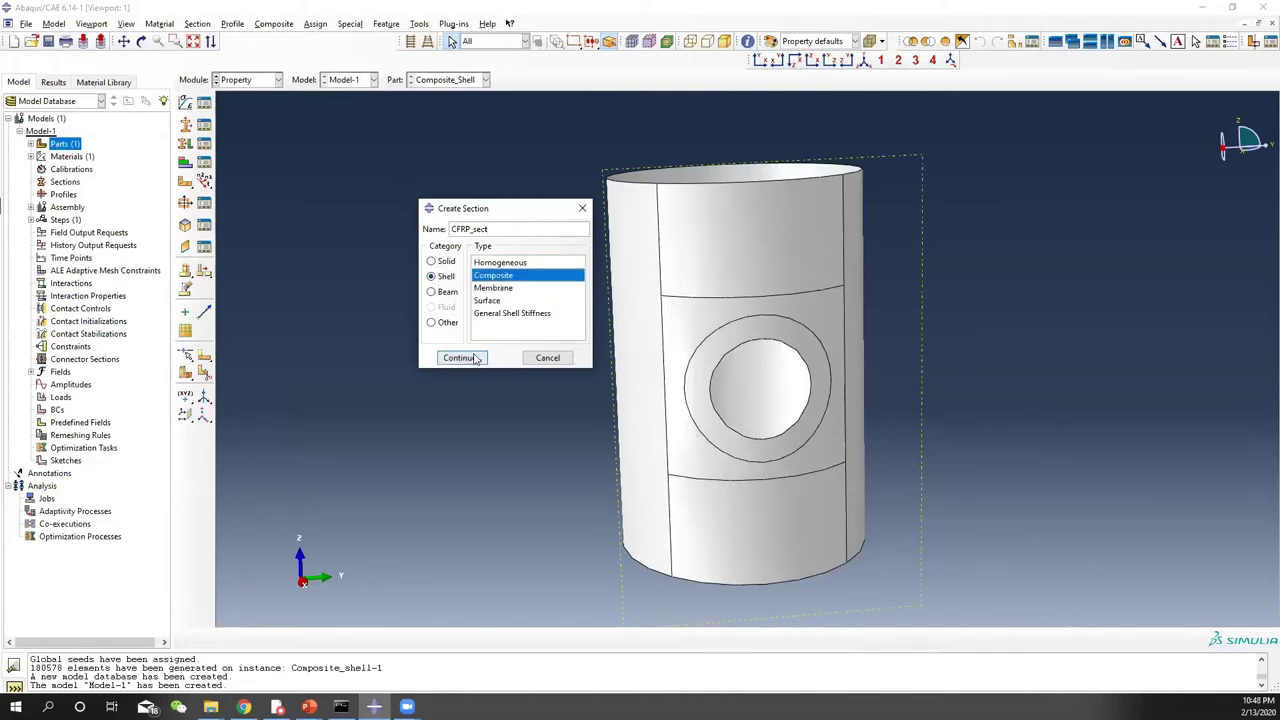
left_click(460, 358)
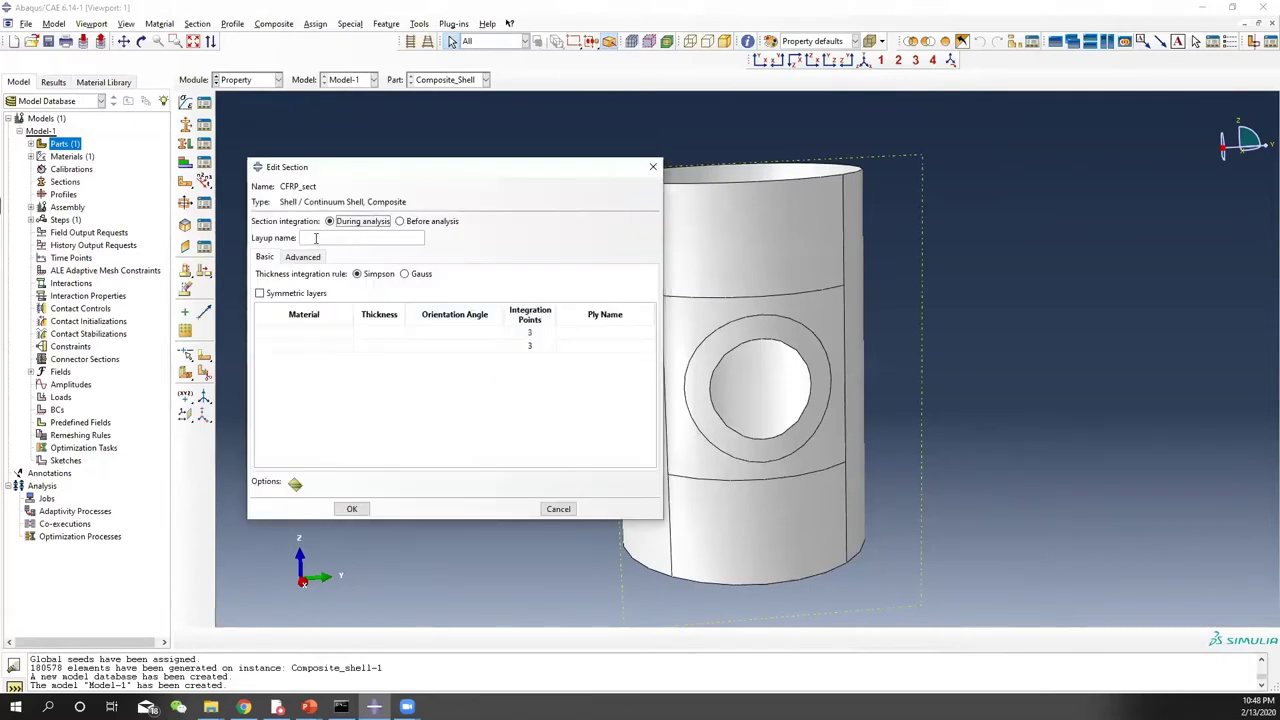
Step: Insert three additional rows in the section's ply table to make room for five plies
left_click(333, 346)
right_click(334, 349)
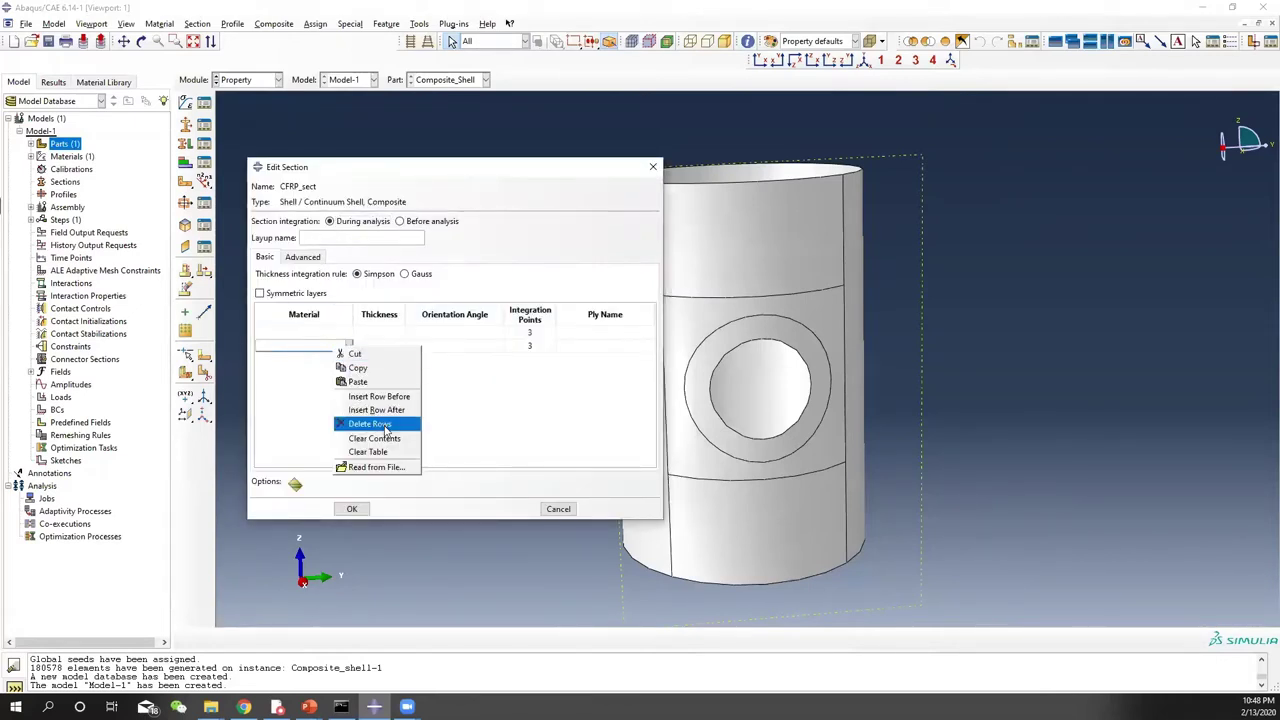
left_click(388, 397)
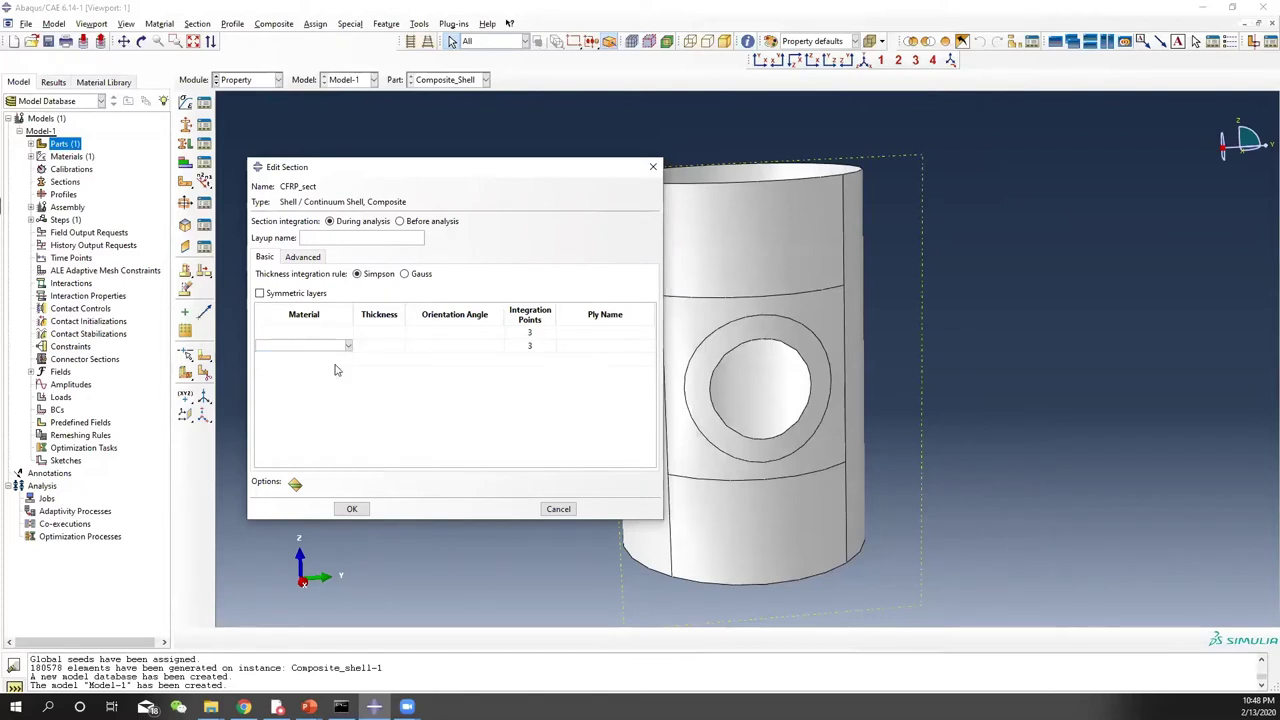
left_click(326, 358)
right_click(324, 359)
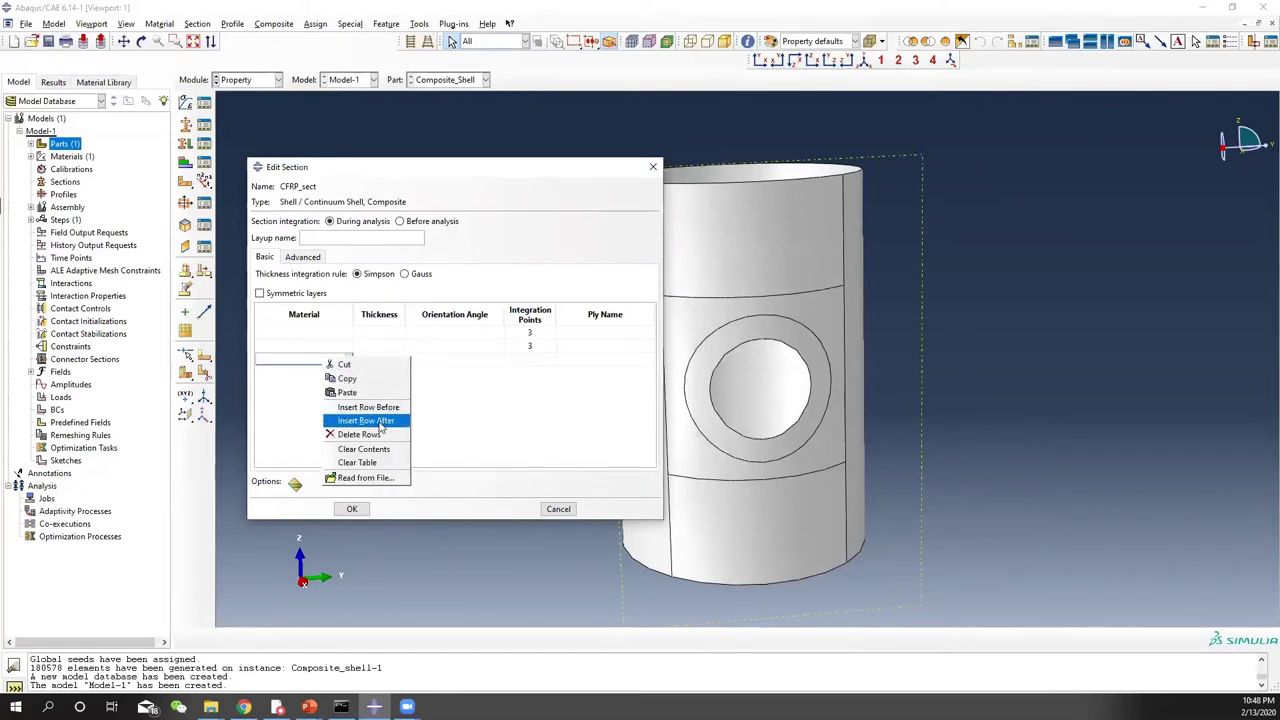
left_click(366, 406)
left_click(326, 372)
right_click(326, 373)
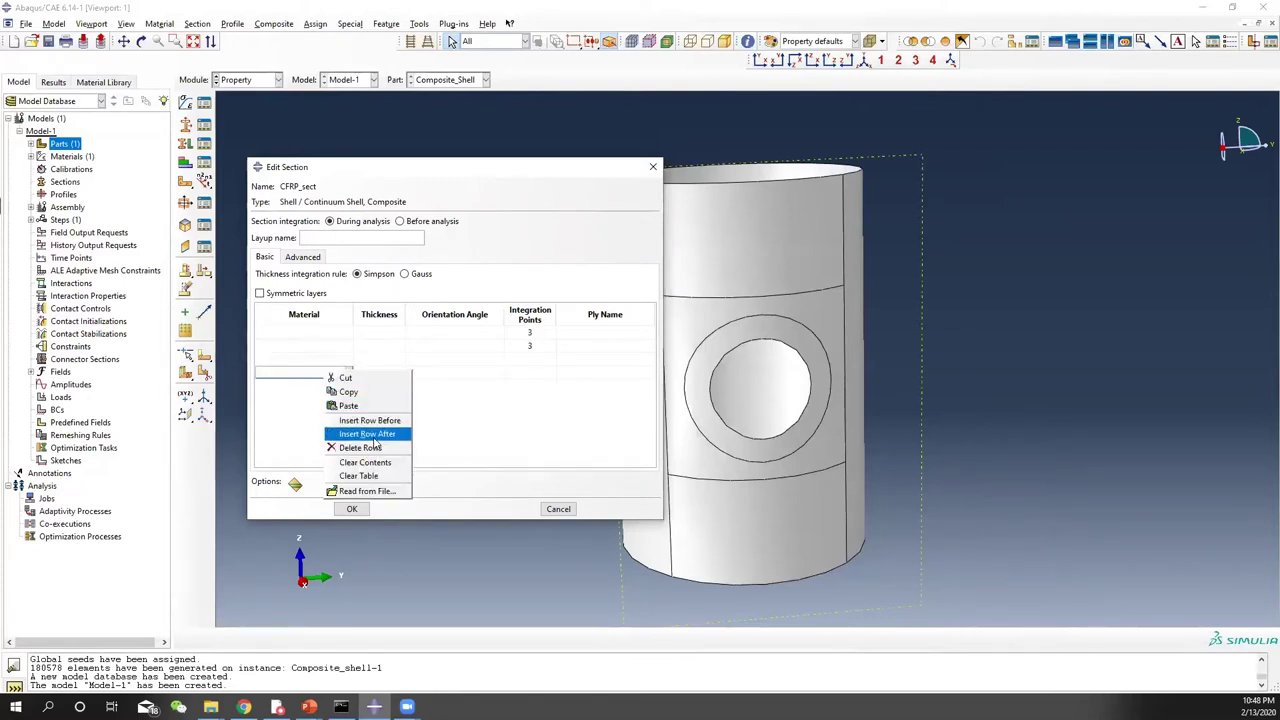
left_click(366, 434)
Step: Assign the CFRP material to all five ply rows of the composite section
left_click(346, 334)
left_click(348, 336)
left_click(348, 333)
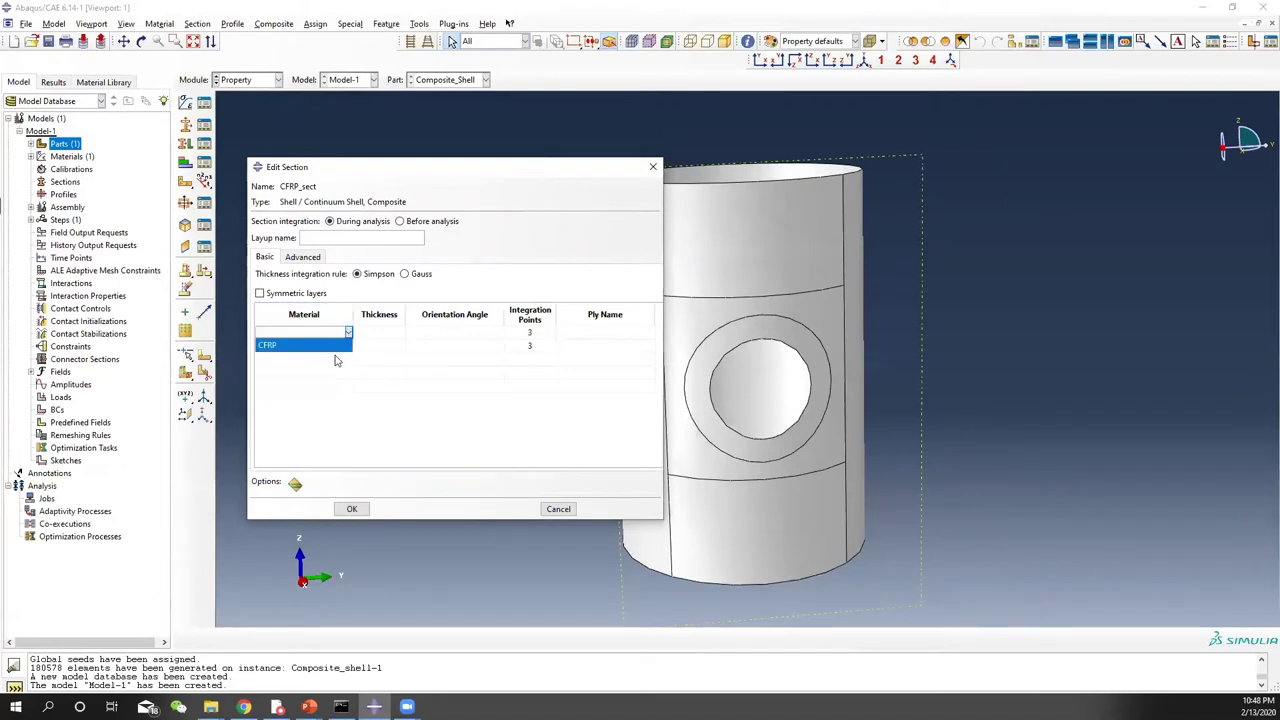
left_click(300, 345)
left_click(346, 346)
left_click(348, 346)
left_click(300, 358)
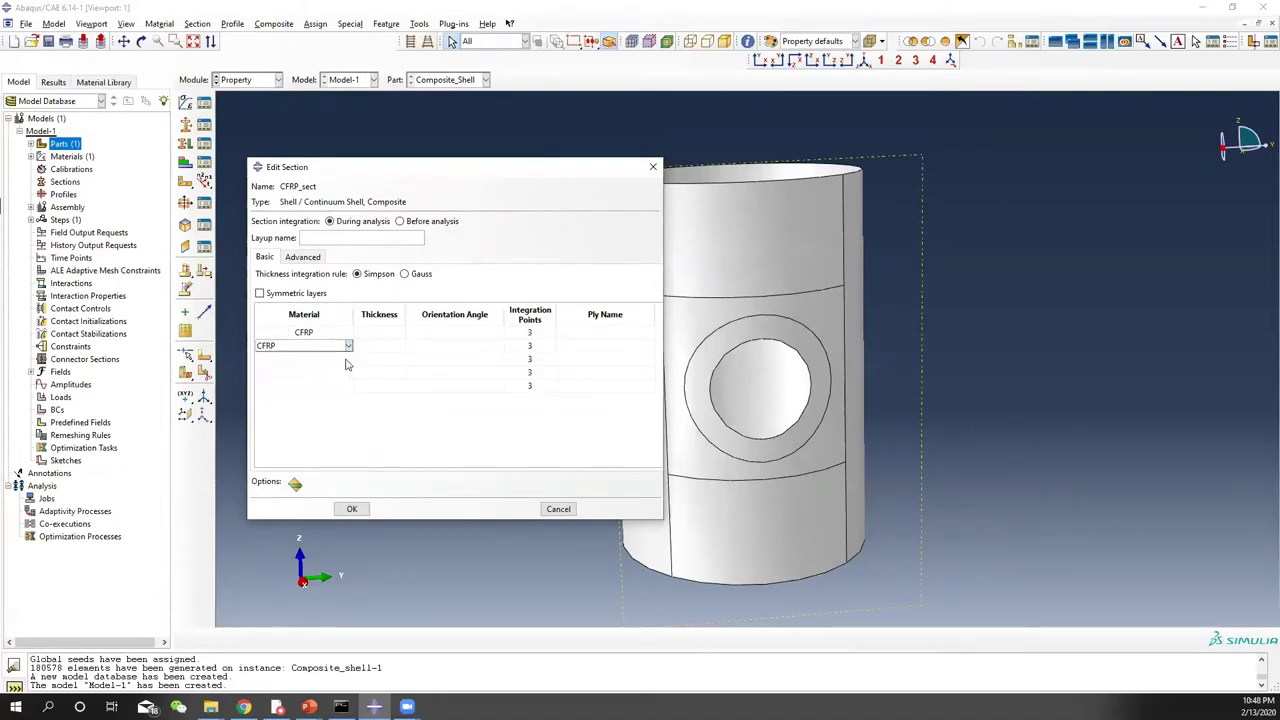
left_click(348, 359)
left_click(348, 360)
left_click(300, 372)
left_click(348, 373)
left_click(348, 374)
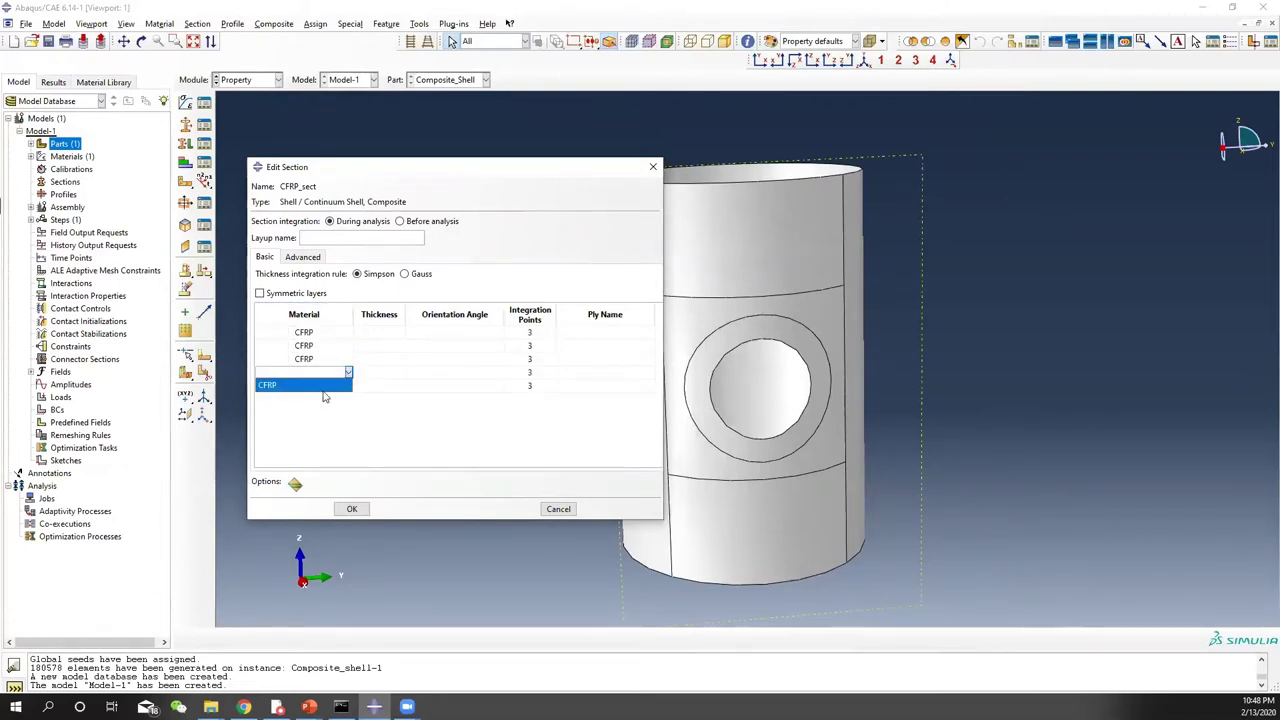
left_click(325, 386)
left_click(348, 386)
left_click(348, 386)
left_click(325, 400)
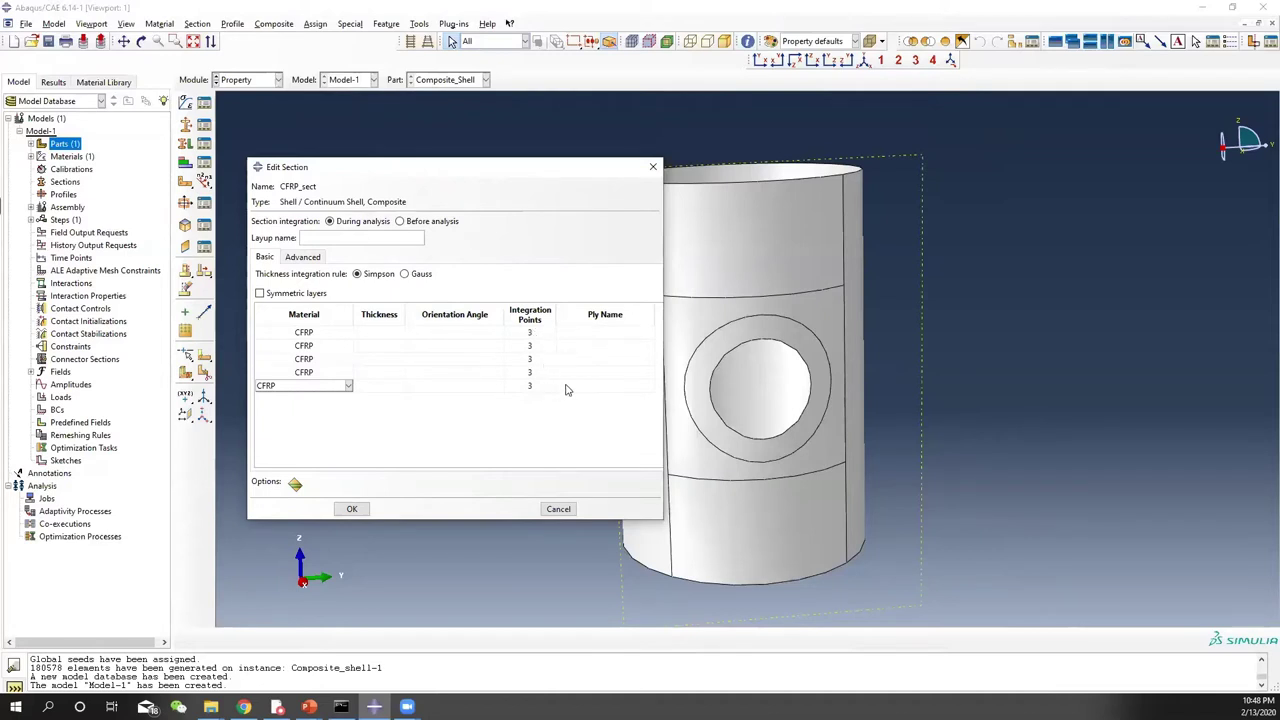
left_click(452, 425)
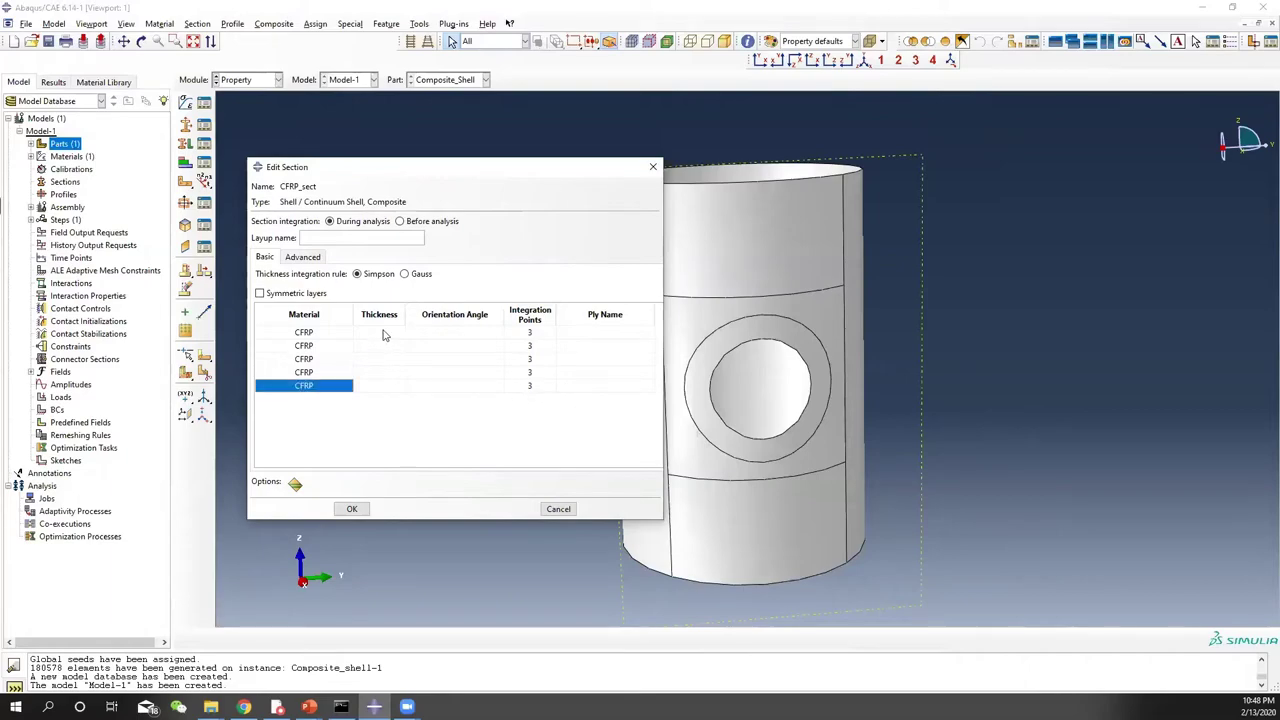
Step: Set the thickness of the first ply to 0.006 and of the other four plies to 6e-3
left_click(383, 331)
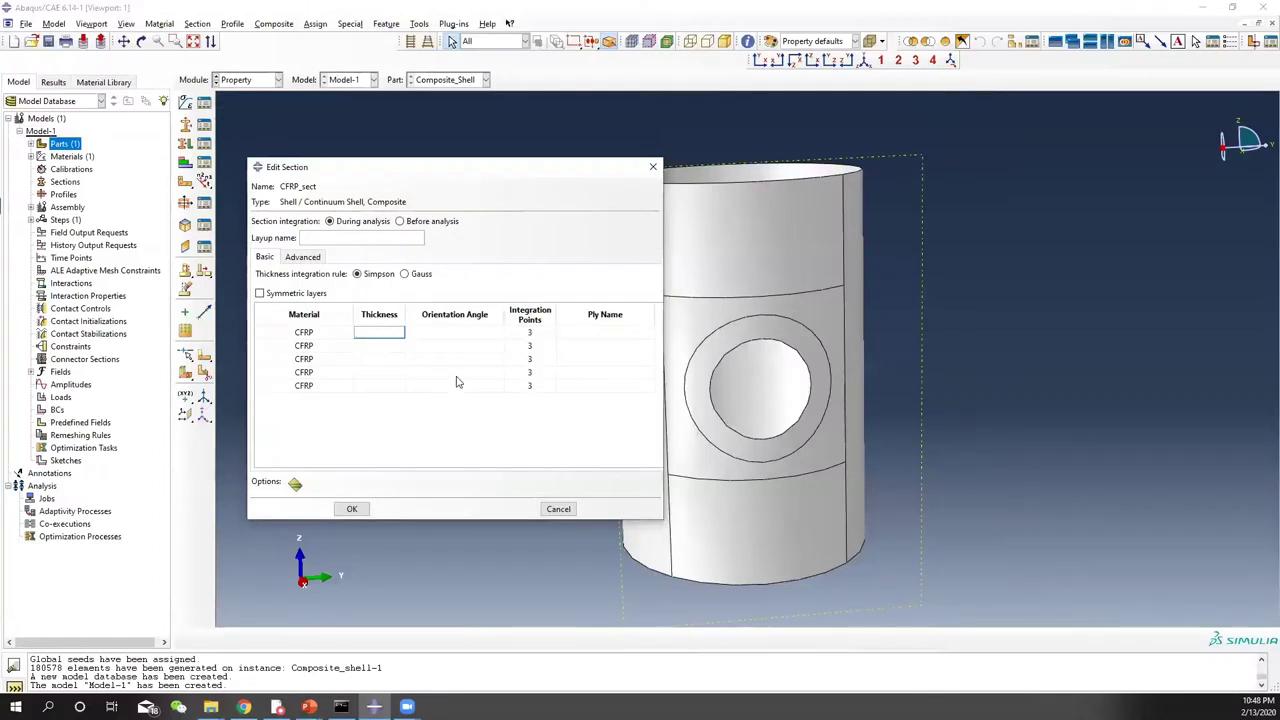
type("0.006")
key("Tab")
left_click(388, 345)
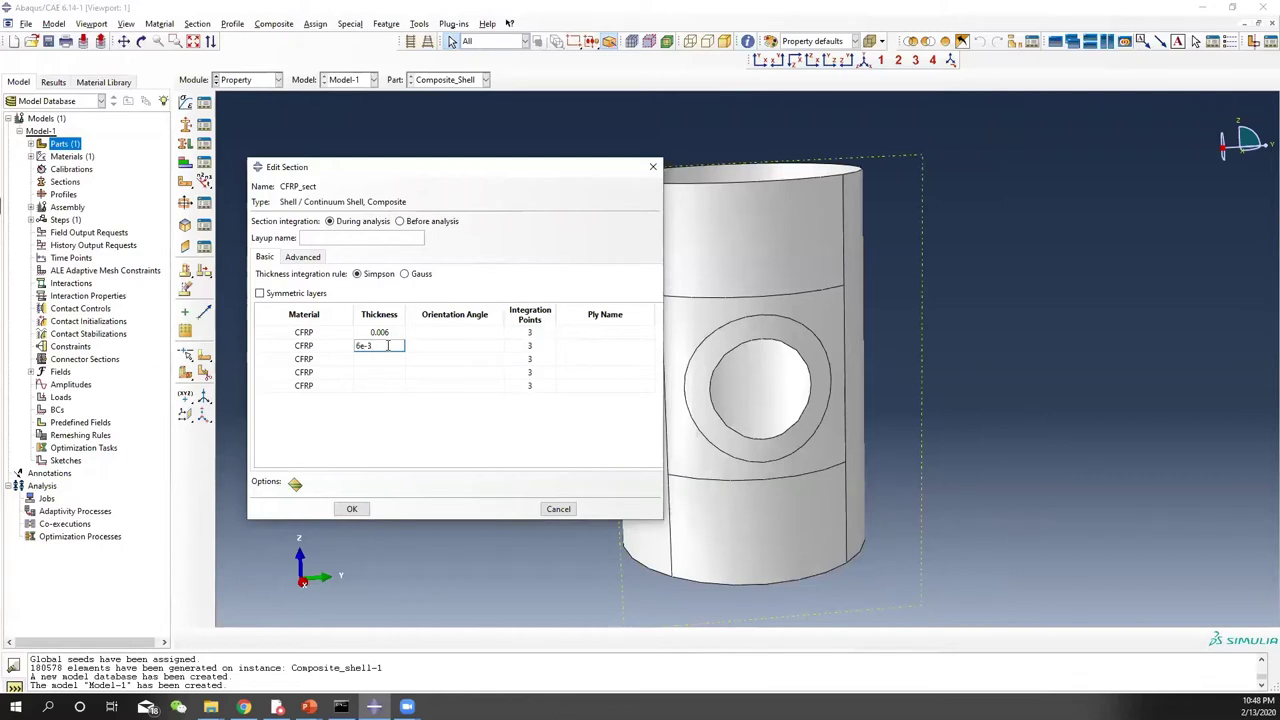
left_click(381, 358)
type("6e-3")
left_click(369, 373)
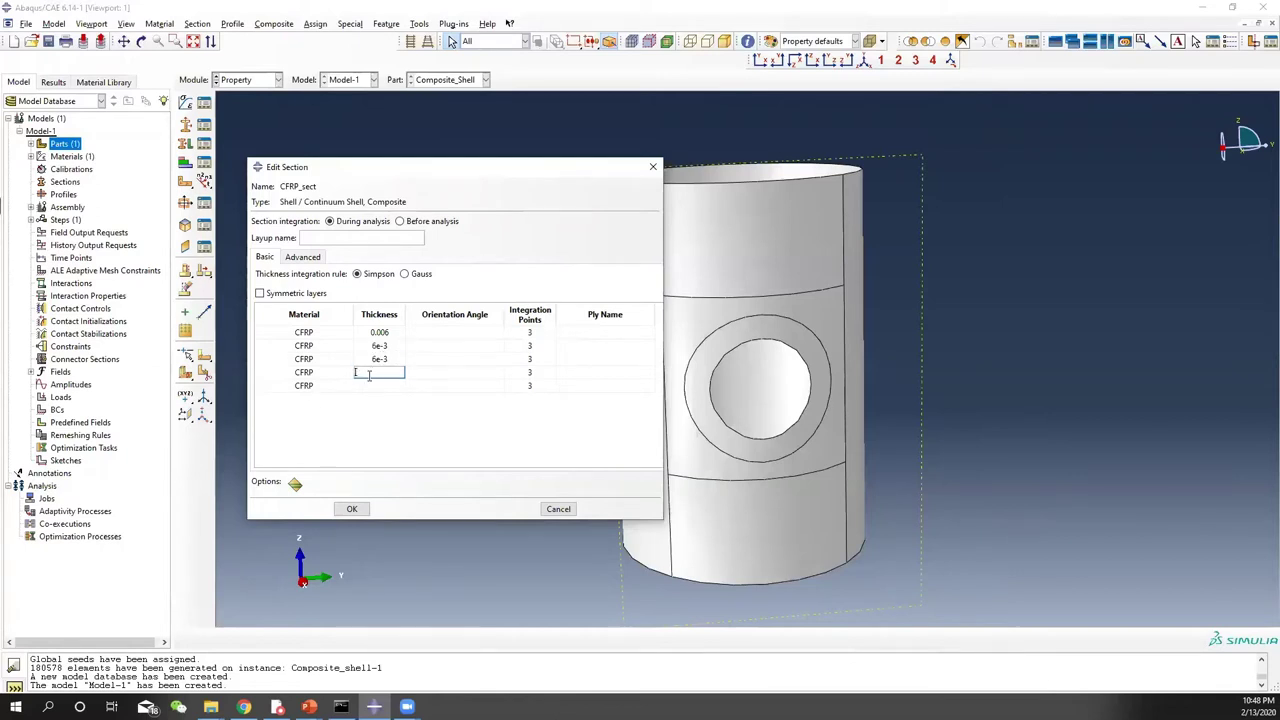
type("6e-")
key("Return")
left_click(379, 386)
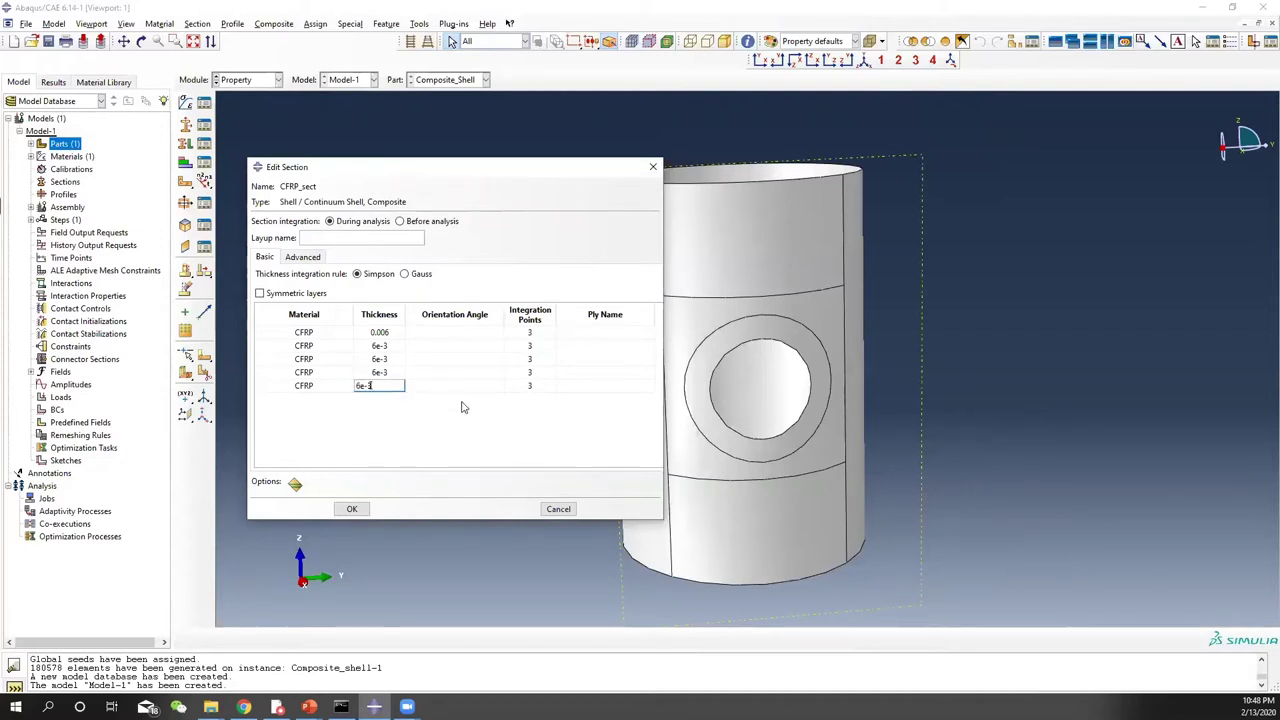
key("Return")
Step: Set the ply orientation angles to 0, 90, 30, -30 and 45 in order, enable symmetric layers, and save the section
left_click(490, 331)
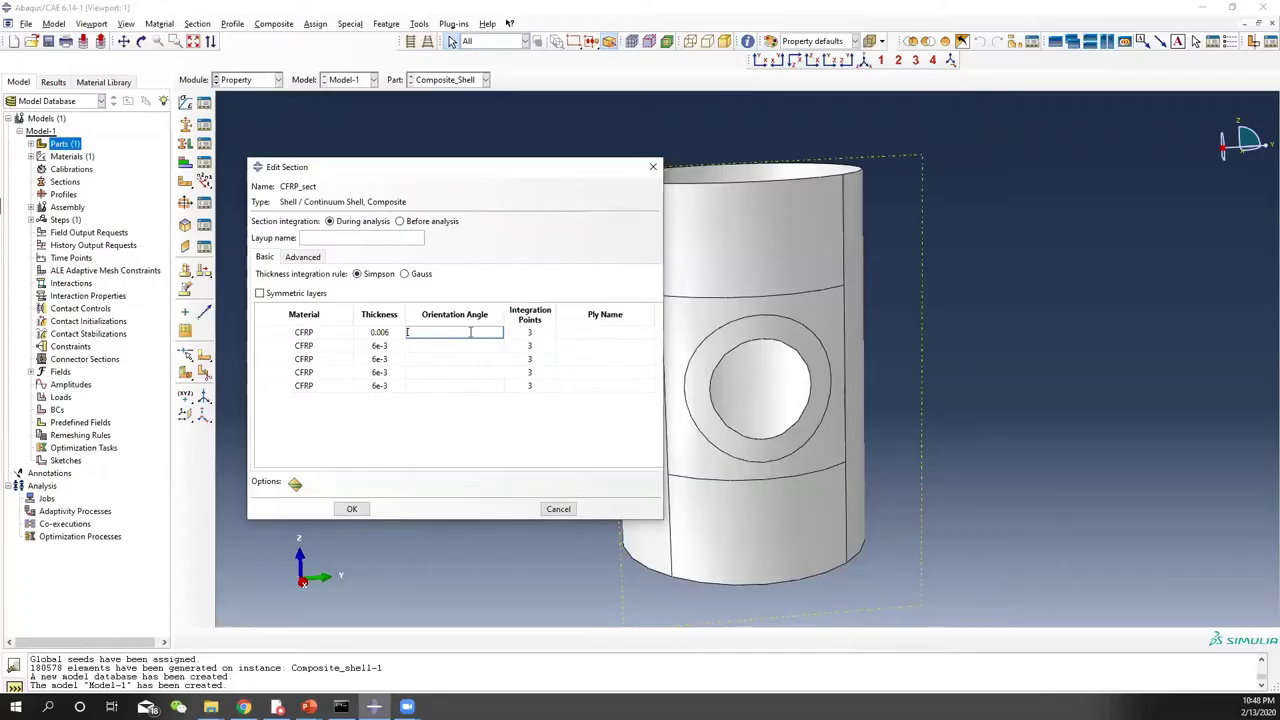
left_click(467, 347)
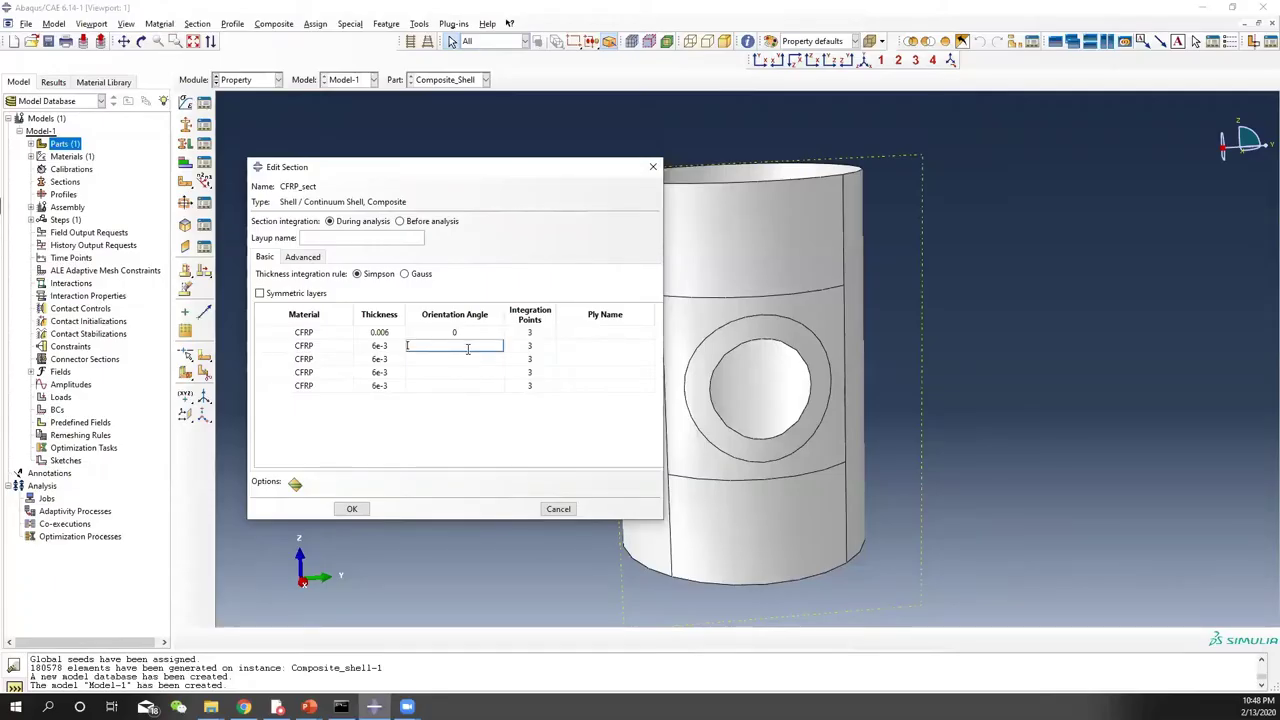
type("90")
left_click(452, 362)
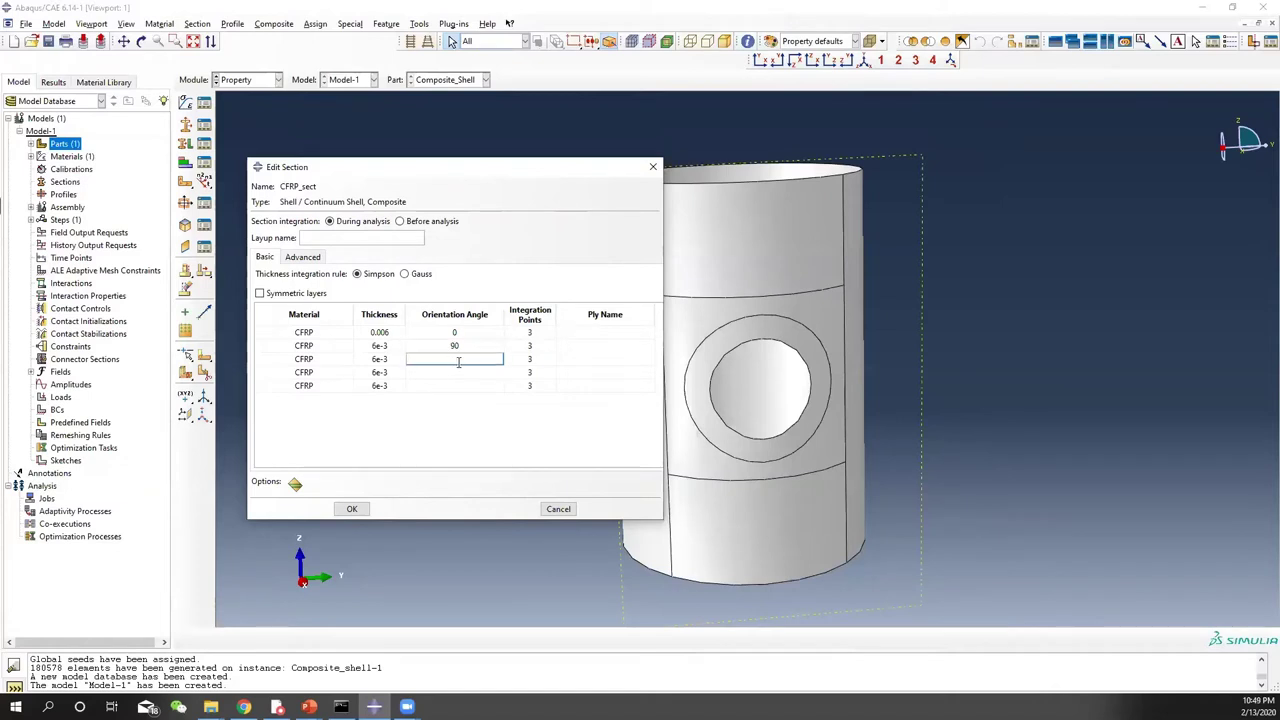
type("30")
left_click(457, 373)
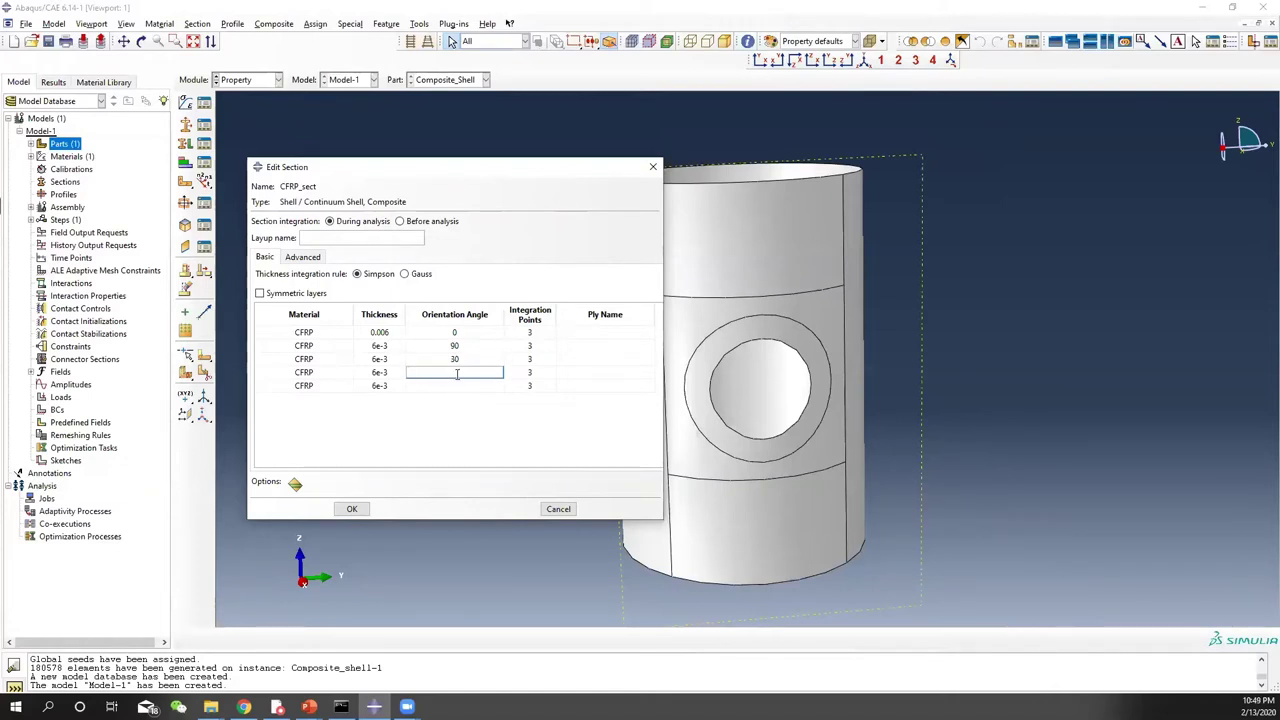
type("-30")
left_click(465, 386)
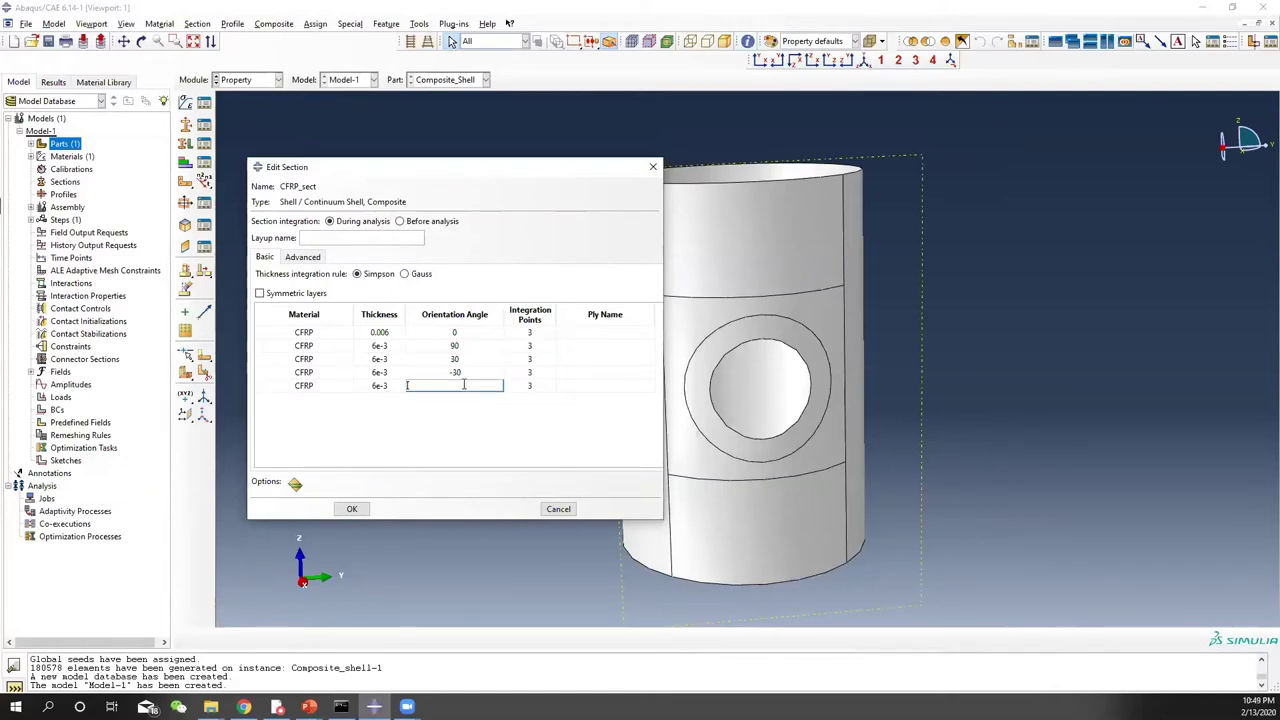
type("45")
key("Return")
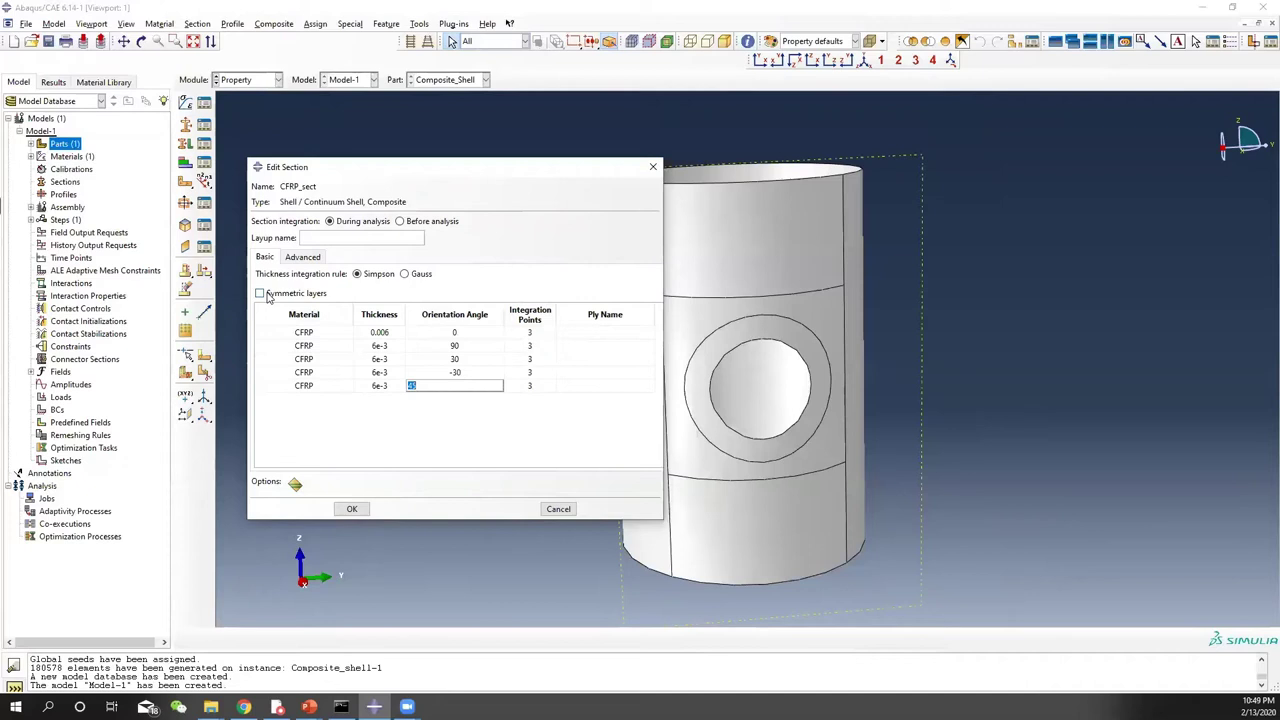
left_click(259, 293)
left_click(352, 510)
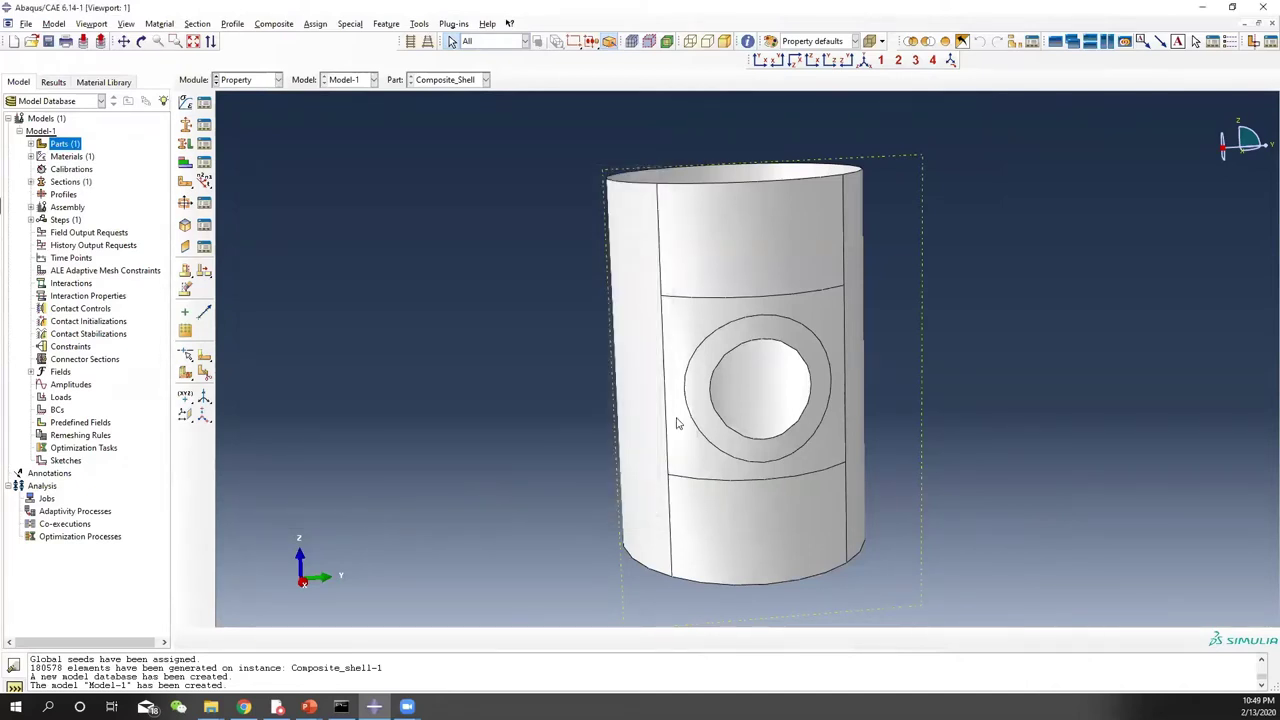
Step: Assign the CFRP_sect section to the entire cylindrical shell, with thickness from section and the middle surface as shell offset
left_click(185, 143)
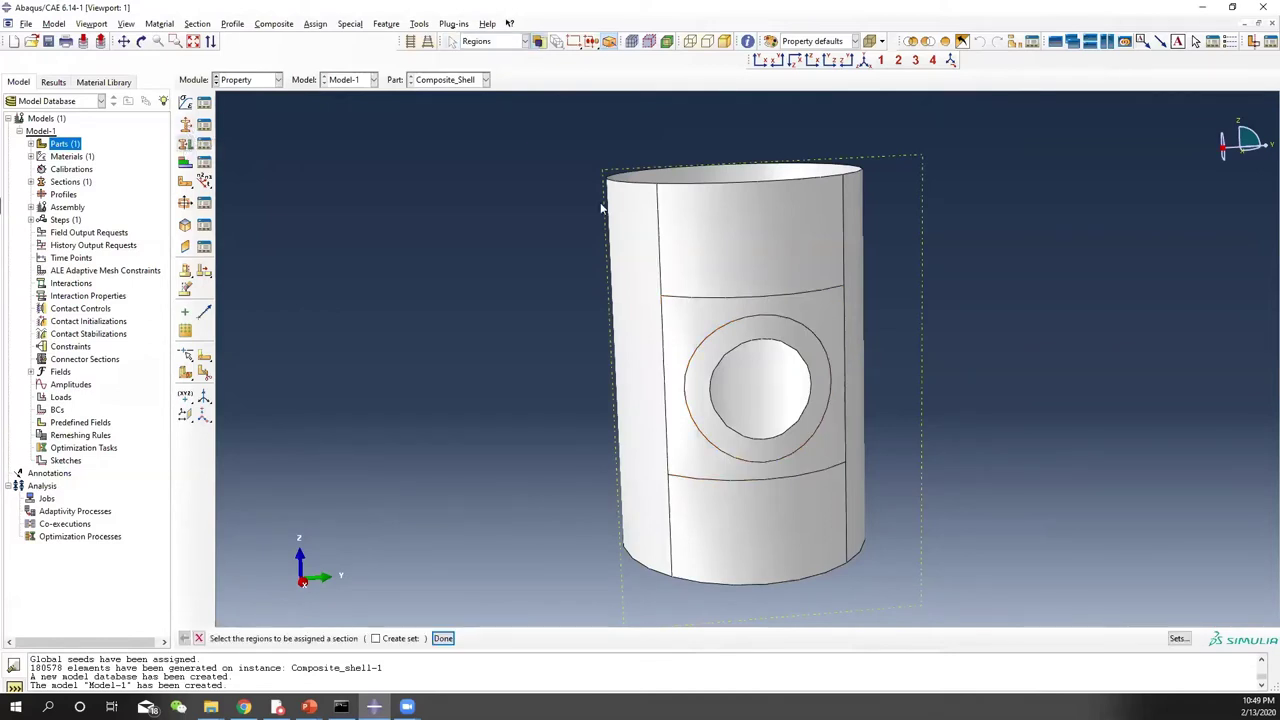
left_click_drag(525, 127, 1061, 599)
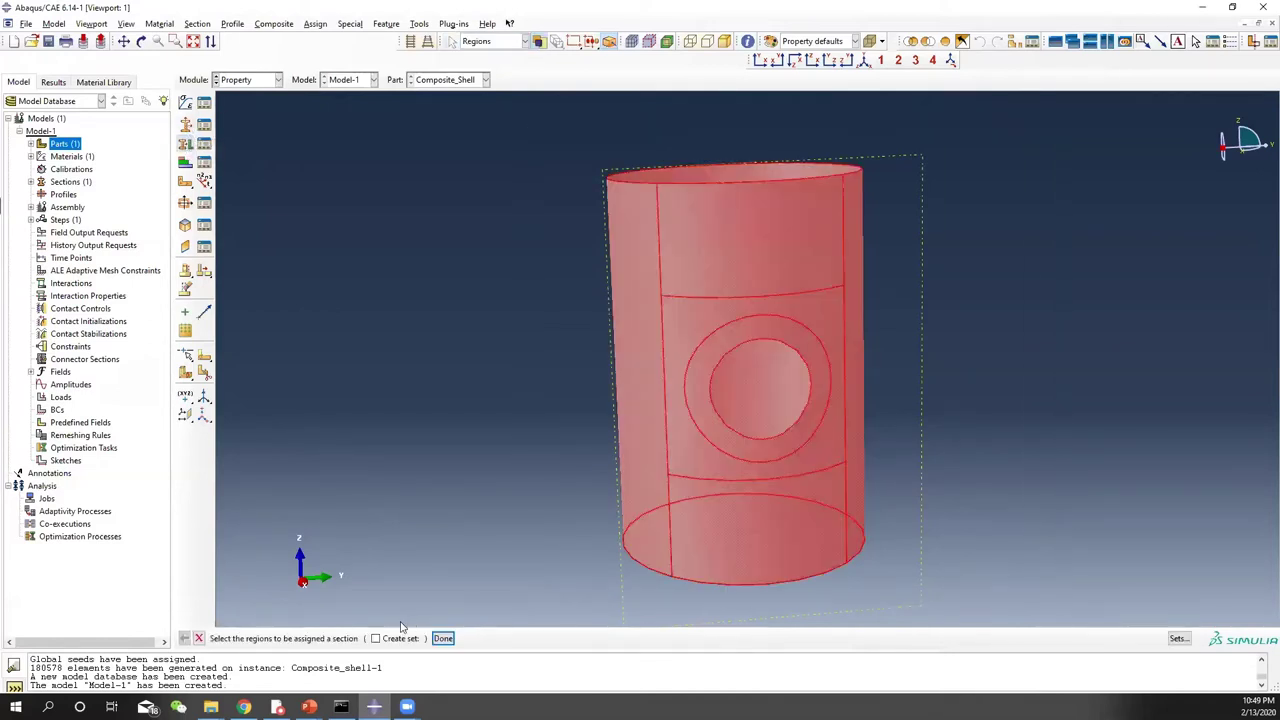
left_click(445, 639)
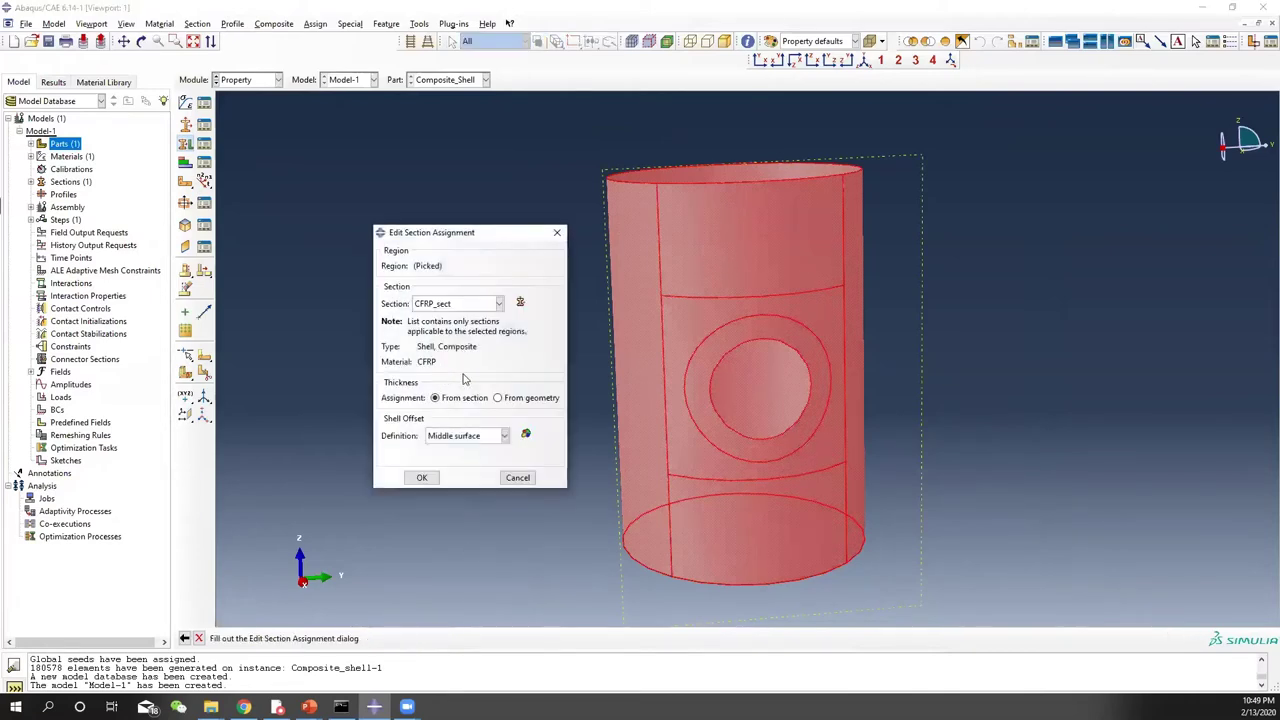
left_click(423, 478)
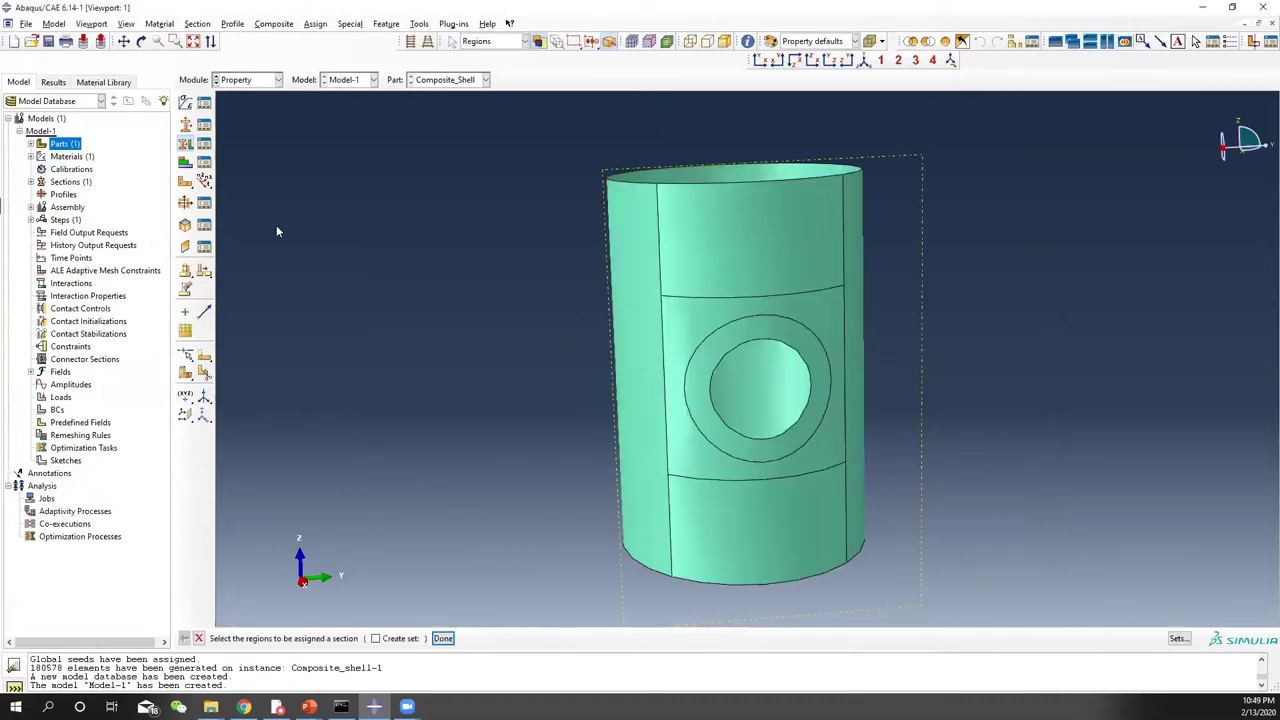
Step: Check the ply axes on the Problem Statement slide and start a three-point rectangular datum coordinate system named CFRP_csys
left_click_drag(680, 530, 591, 543, "ctrl+alt")
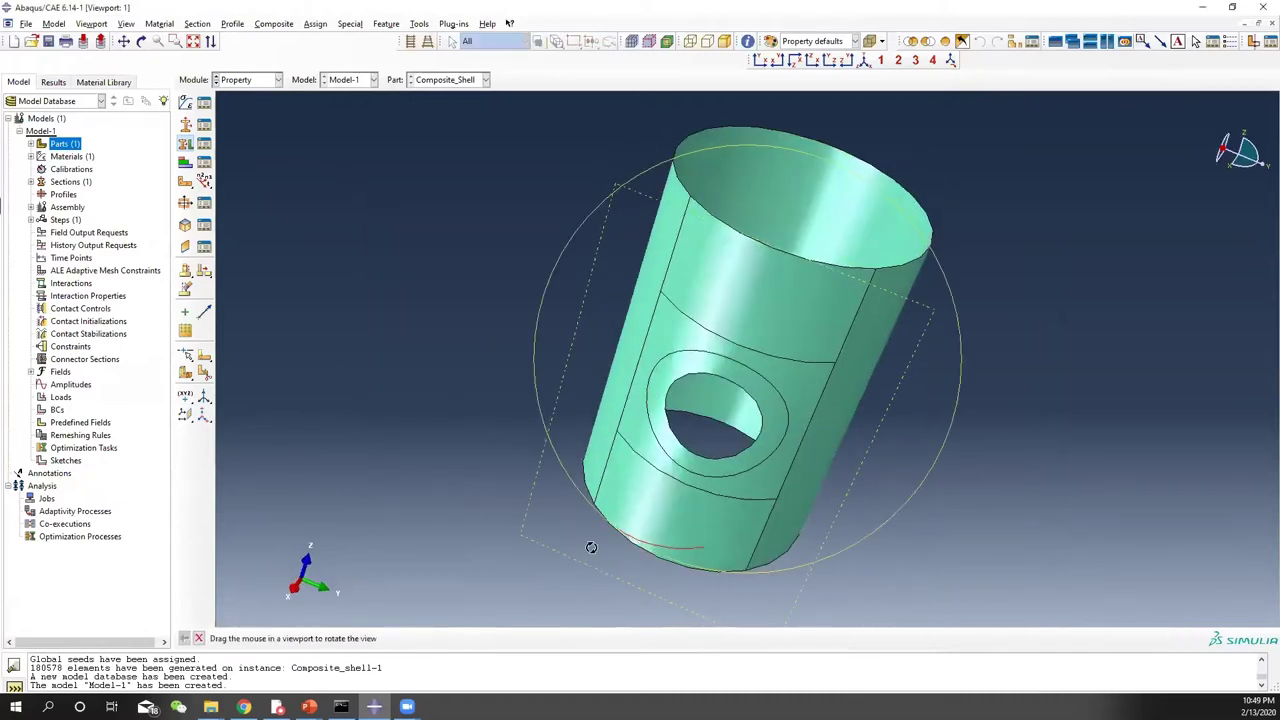
left_click_drag(755, 250, 640, 250, "ctrl+alt")
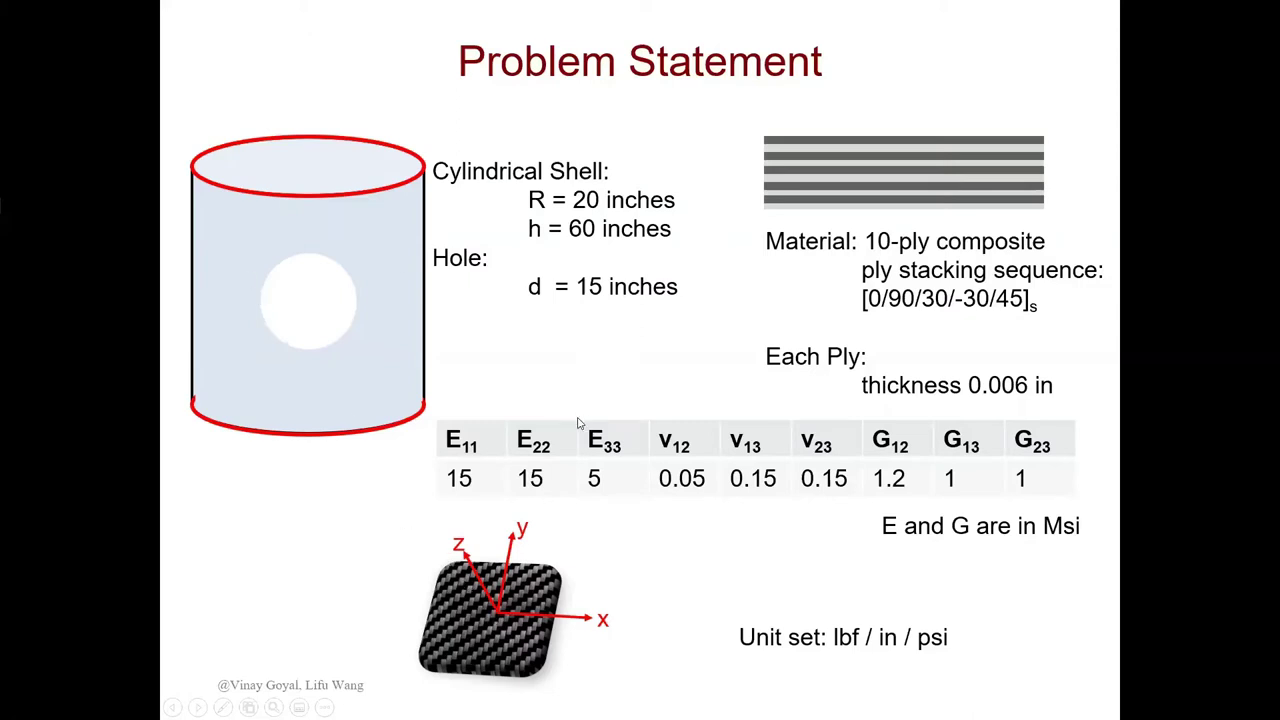
key("alt+Tab")
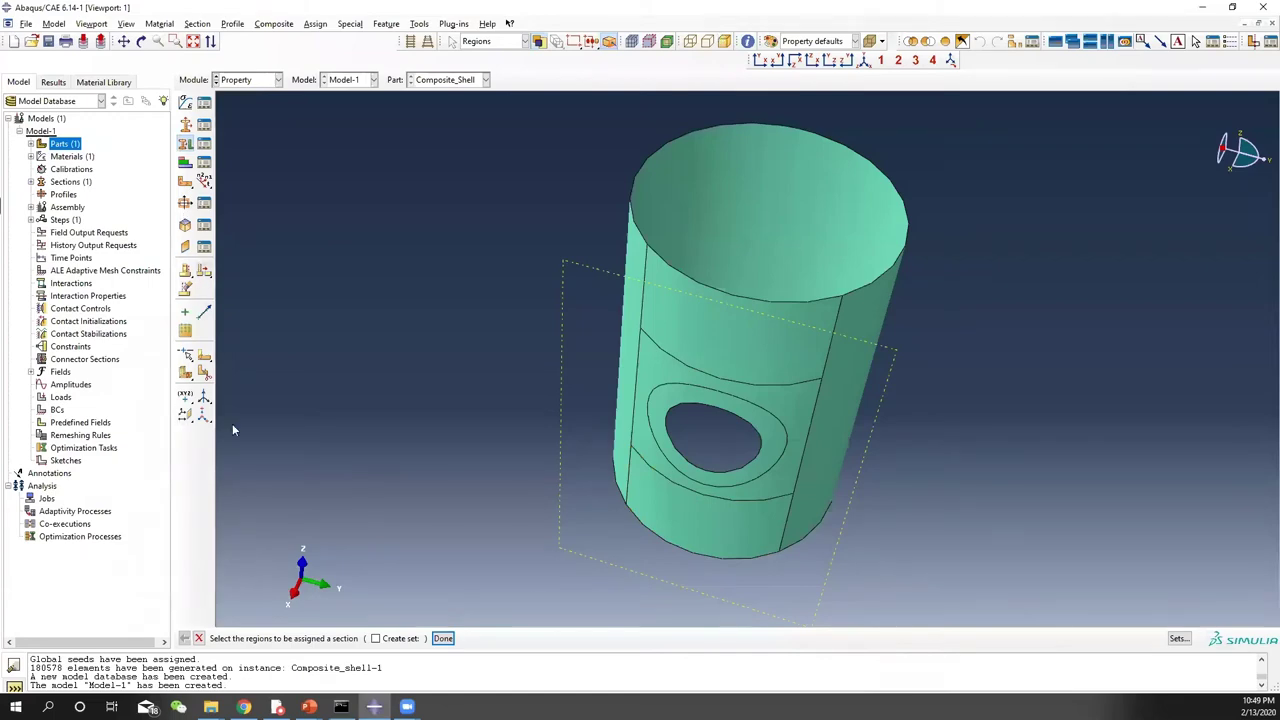
left_click_drag(808, 392, 700, 333, "ctrl+alt")
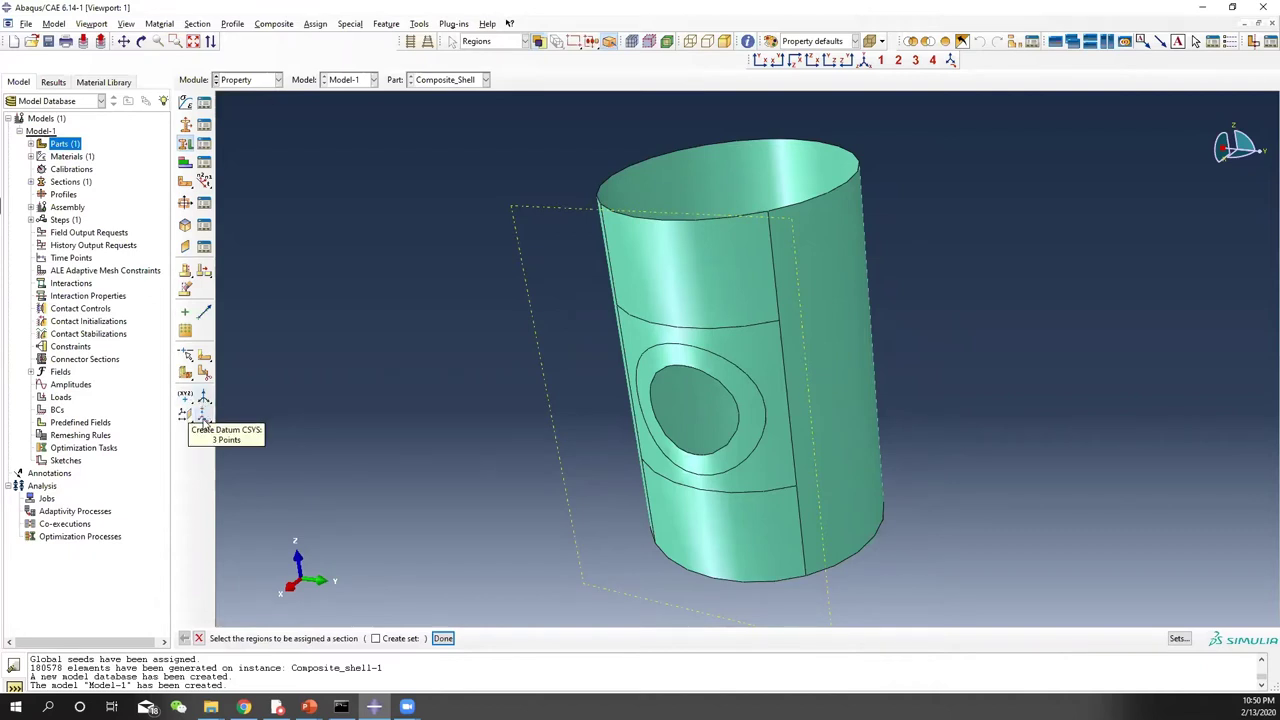
left_click(203, 418)
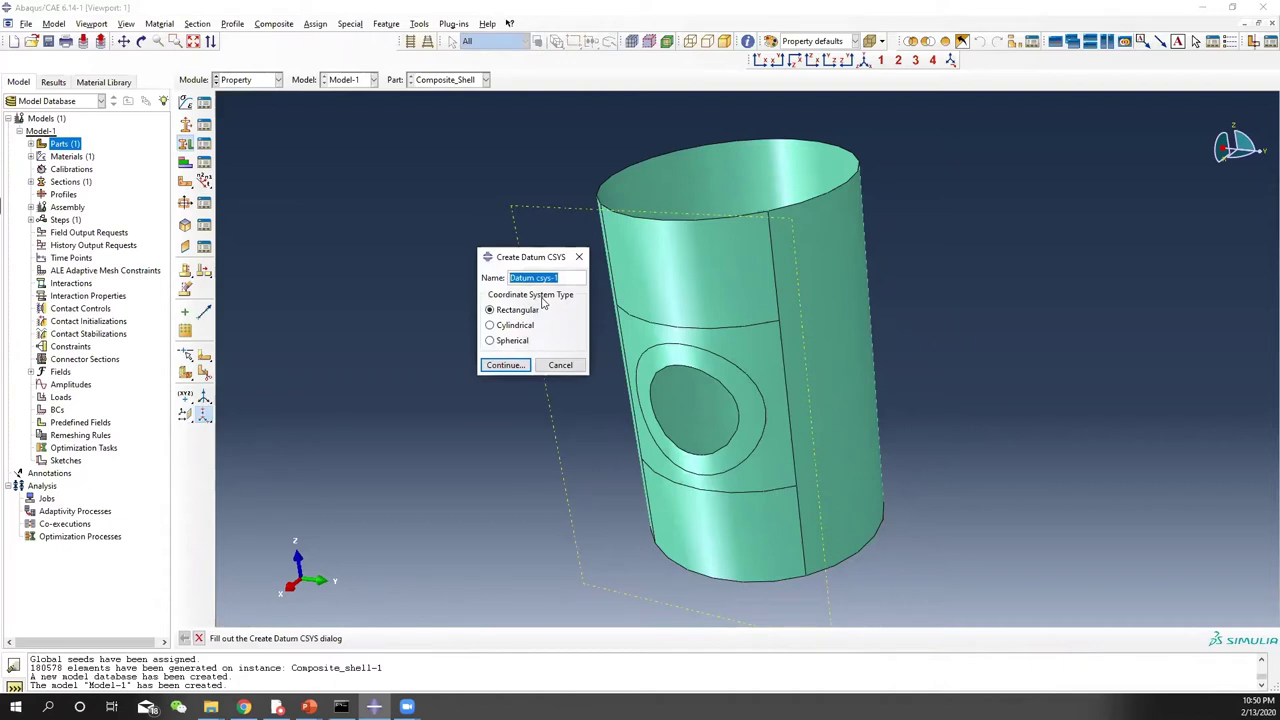
type("CFRP_csys")
left_click(503, 366)
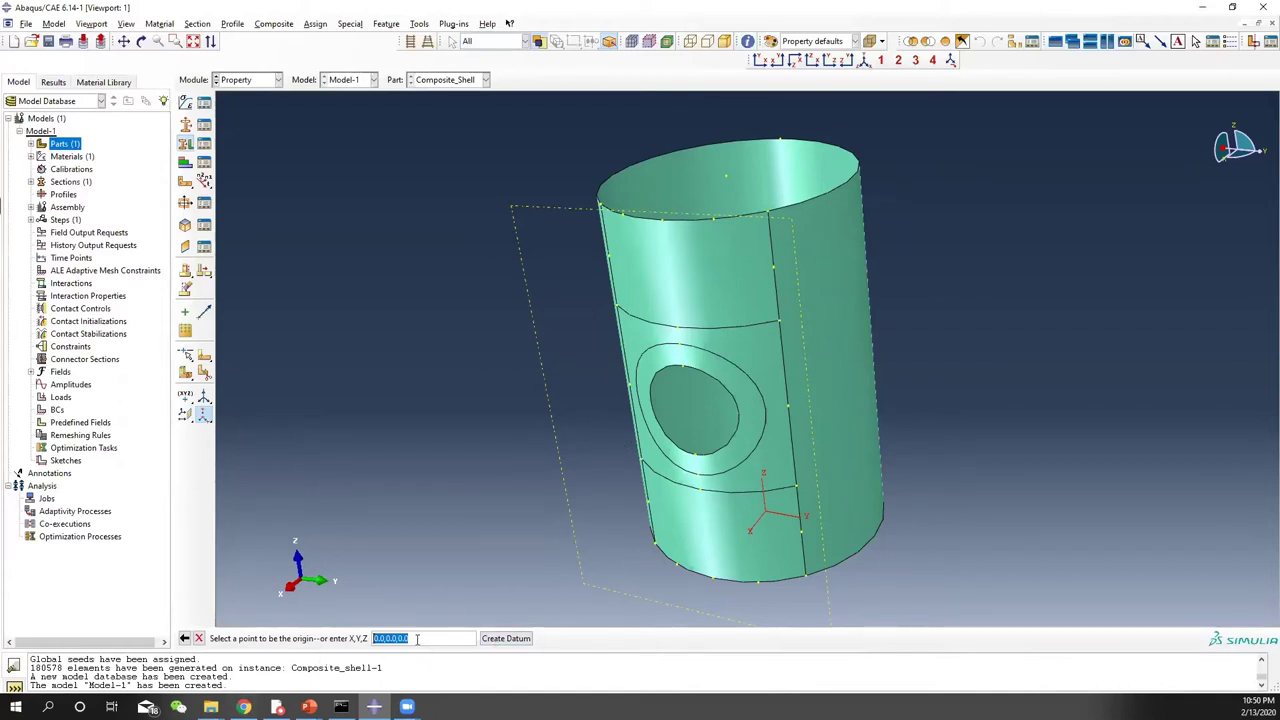
Step: Define the coordinate system with its origin at 0,0,0, an X-axis point at 0,0,1 and an X-Y plane point at 0,1,0
key("Return")
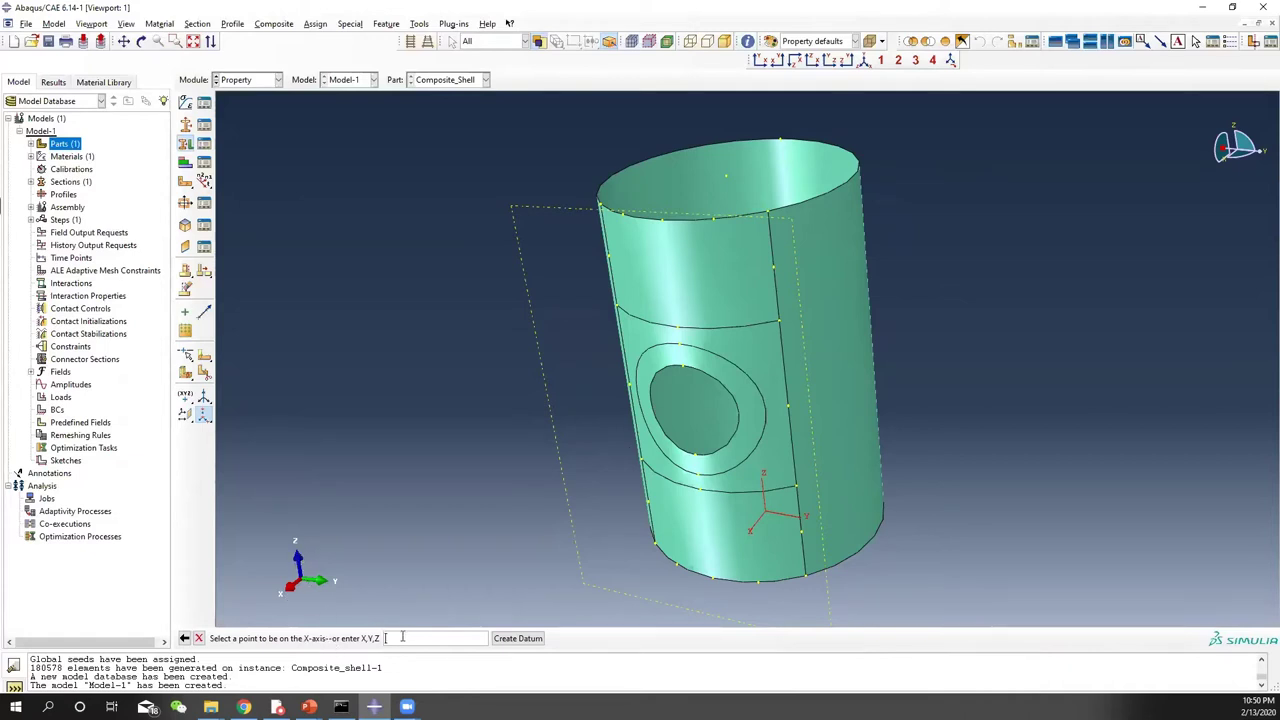
type("0,0,1")
key("Return")
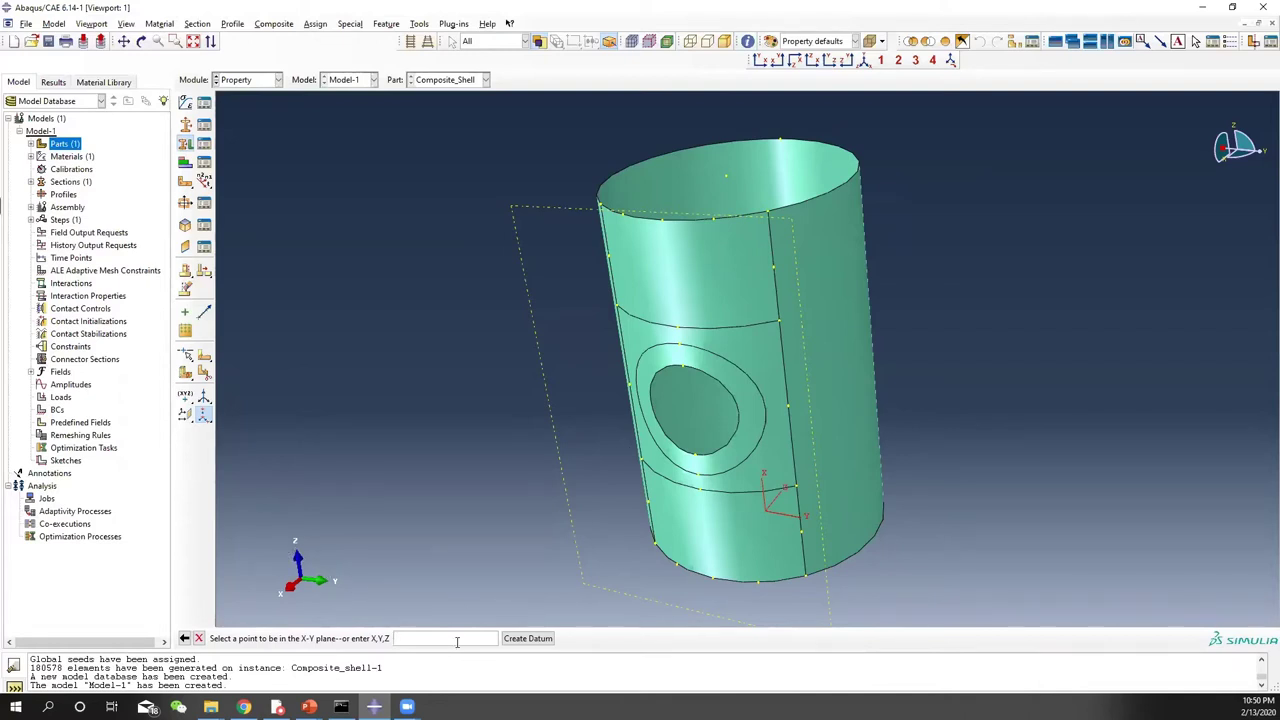
type("0,1,0")
key("Return")
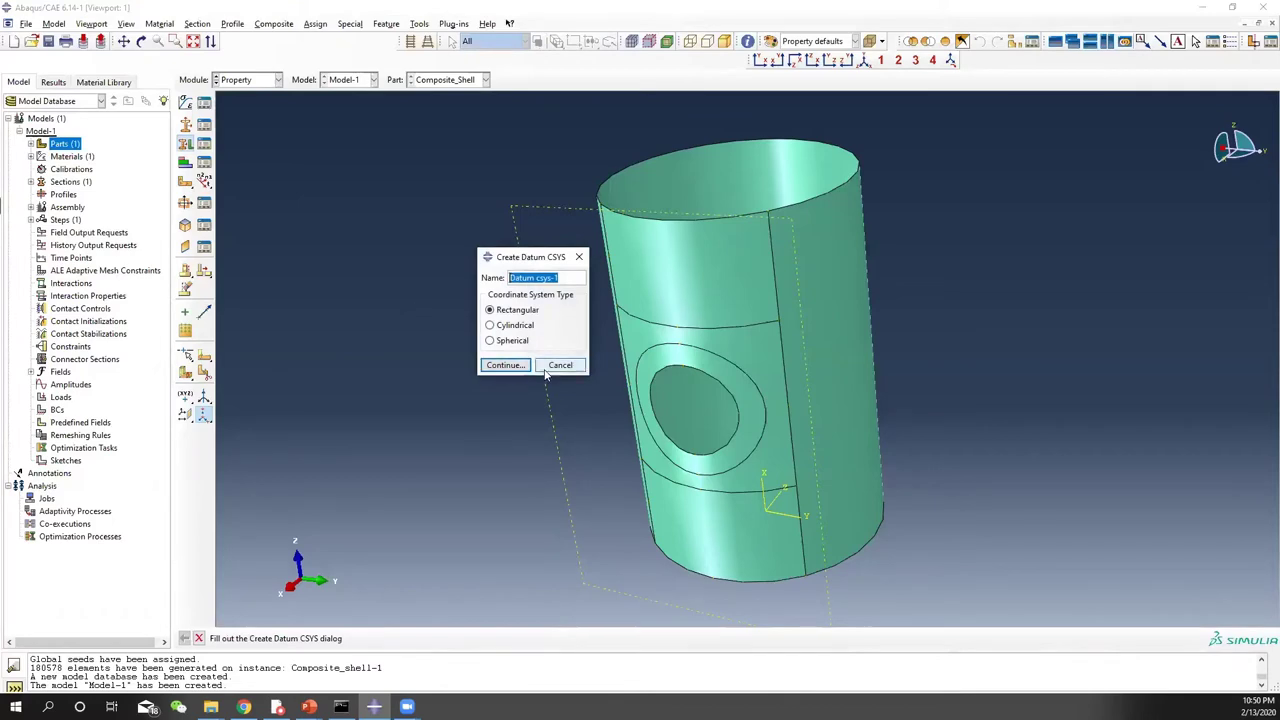
left_click(505, 365)
Step: Start a material orientation assignment on the entire cylindrical shell using the default orientation or other method option
left_click_drag(789, 528, 703, 560, "ctrl+alt")
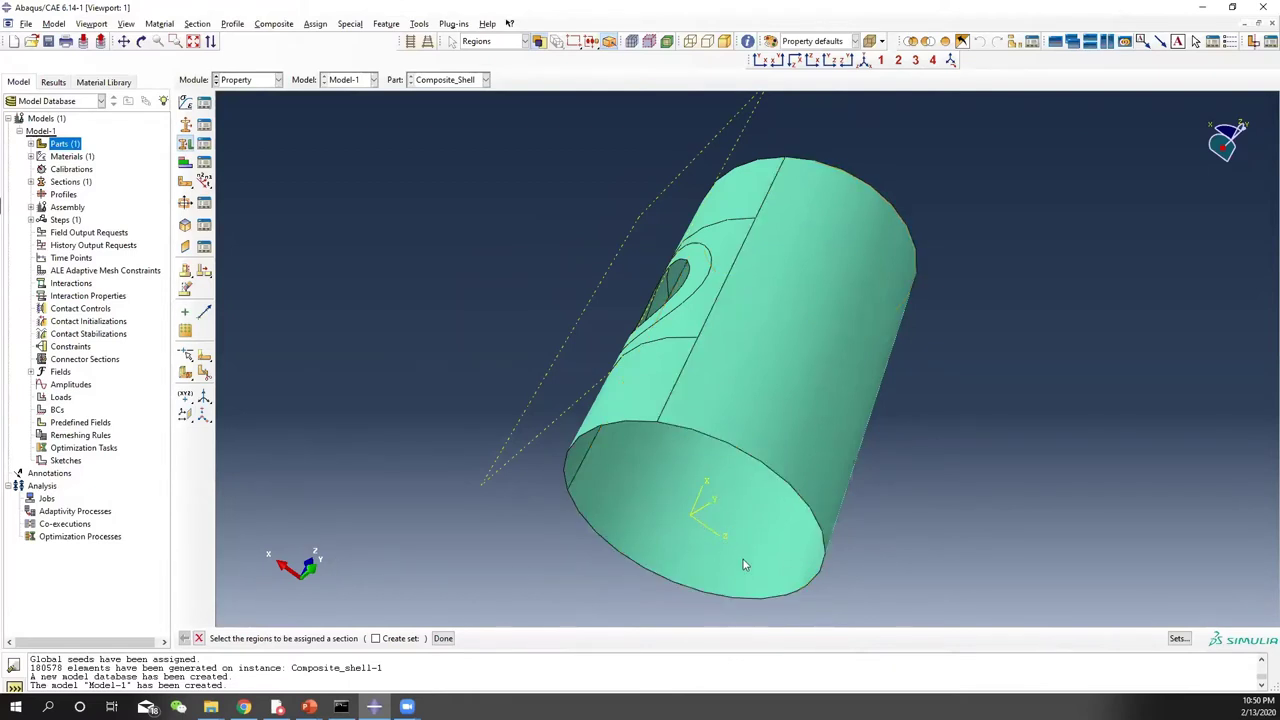
left_click_drag(700, 534, 868, 548, "ctrl+alt")
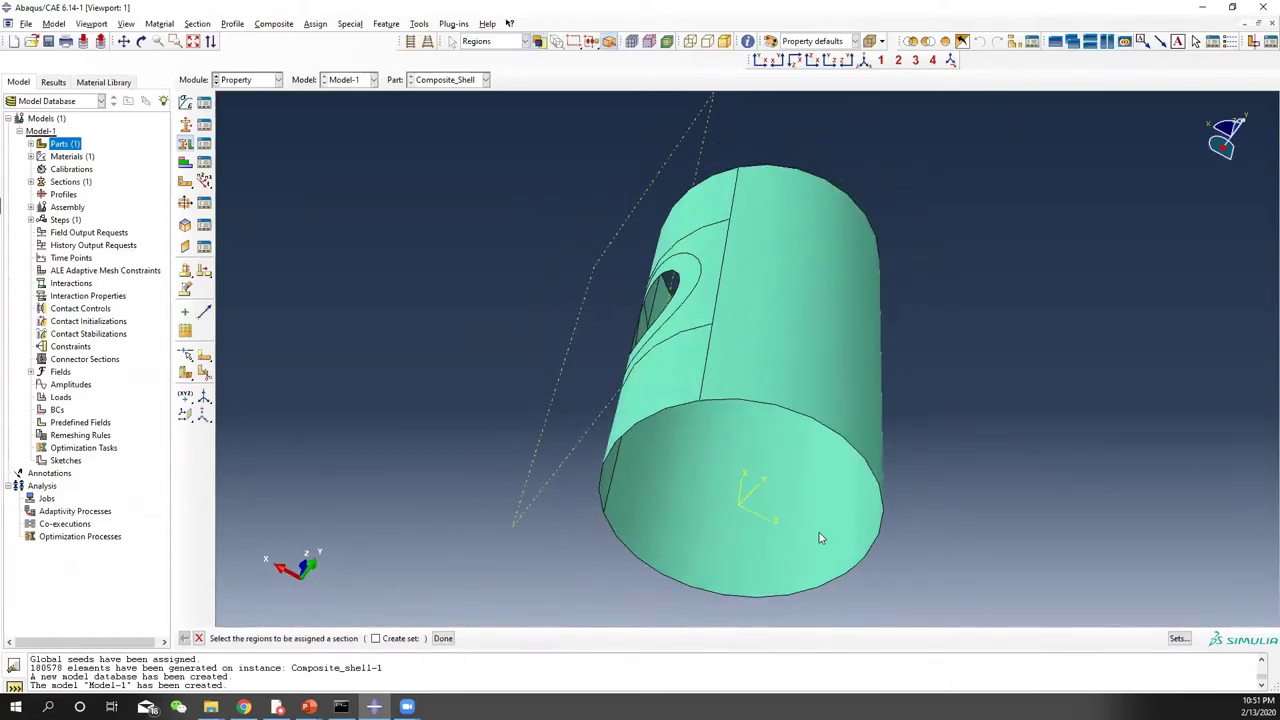
left_click_drag(757, 514, 697, 622, "ctrl+alt")
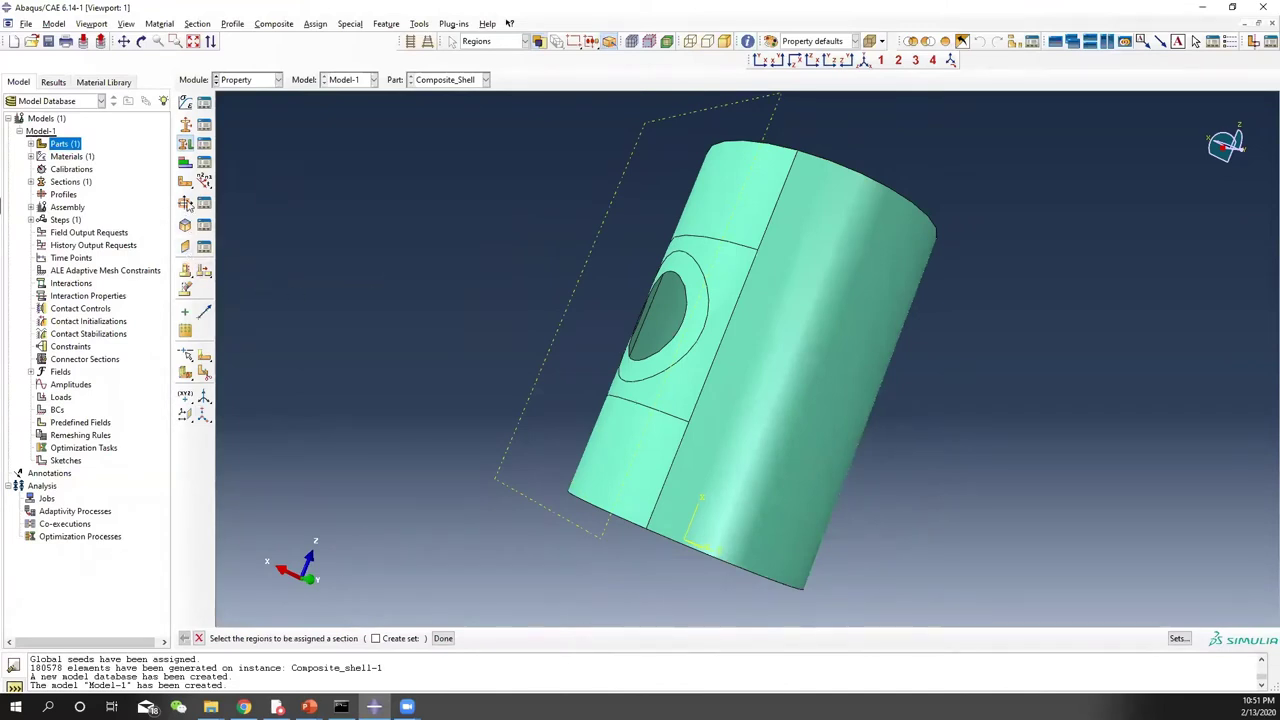
left_click(185, 183)
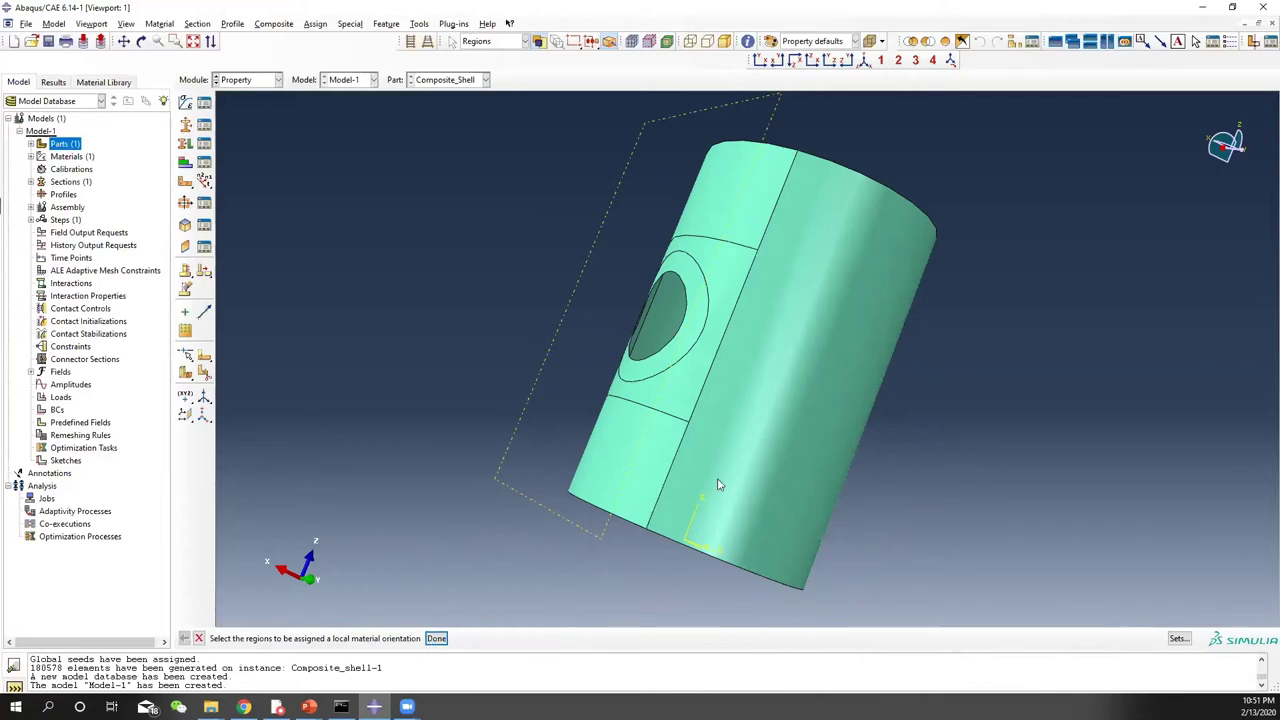
left_click_drag(718, 484, 664, 324, "ctrl+alt")
left_click_drag(472, 138, 1134, 628)
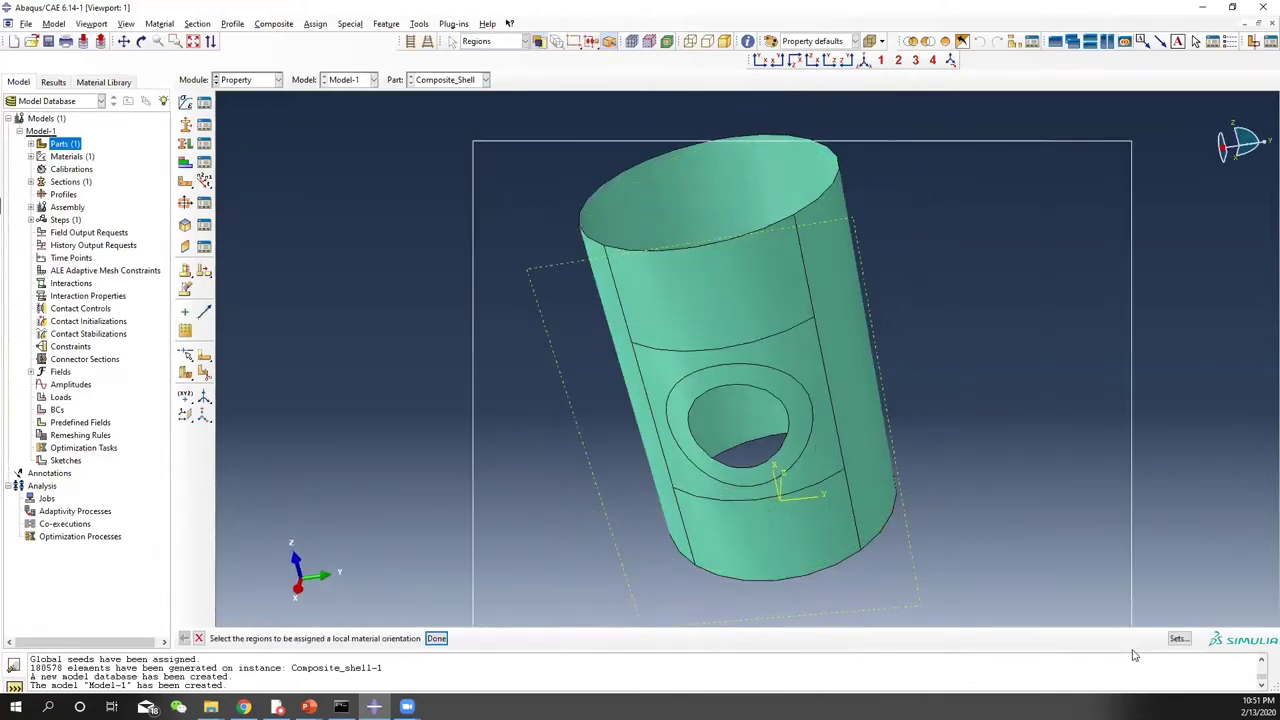
left_click(436, 638)
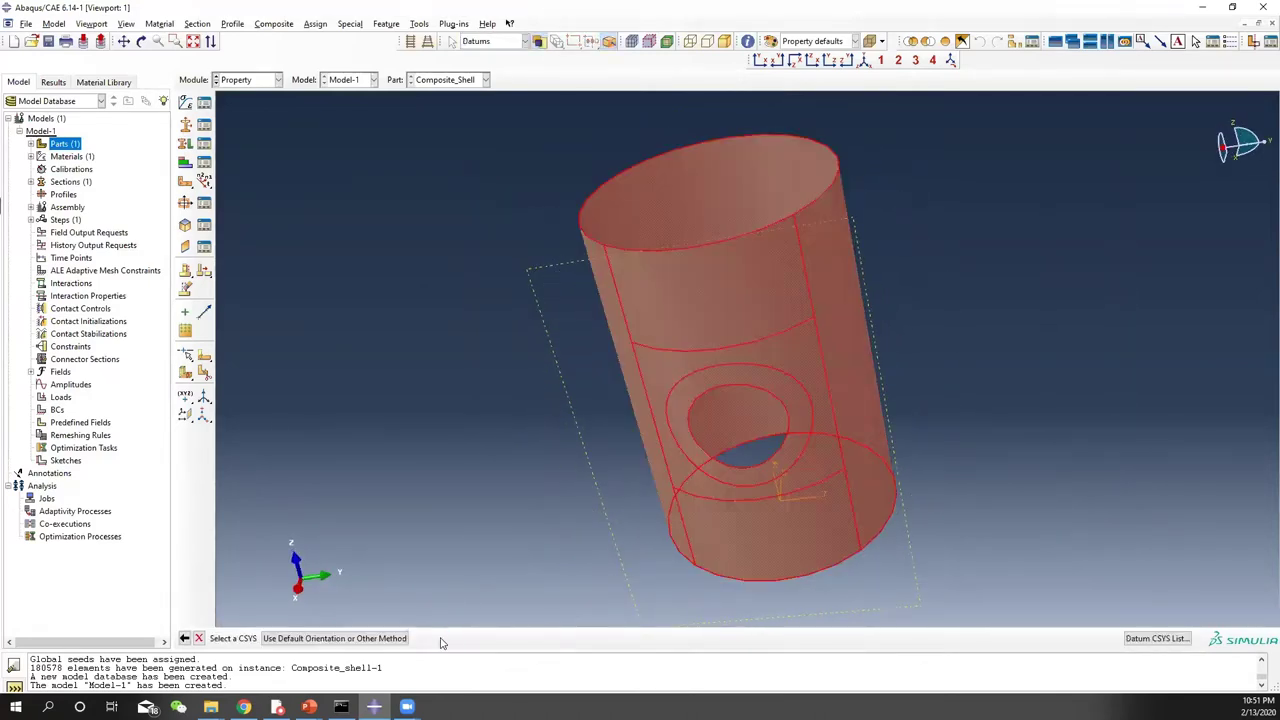
left_click(354, 640)
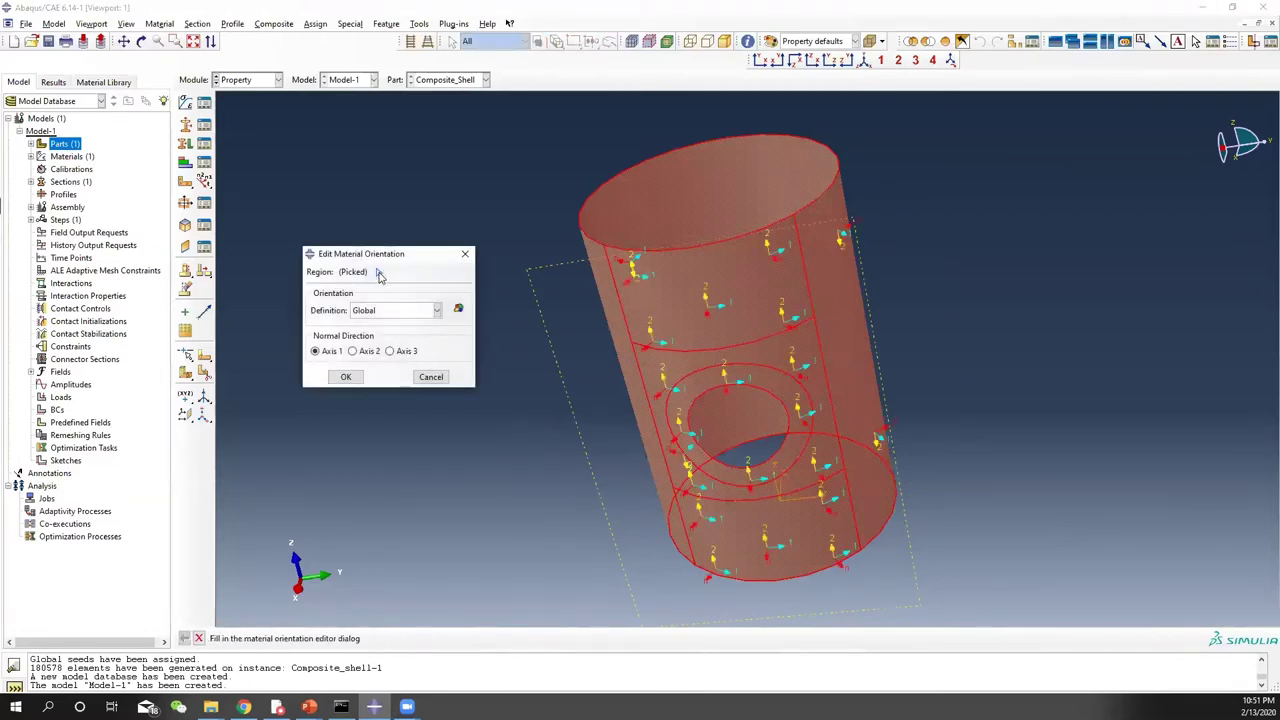
Step: Set the orientation definition to Coordinate system and pick CFRP_csys as its coordinate system
left_click(436, 311)
left_click(368, 327)
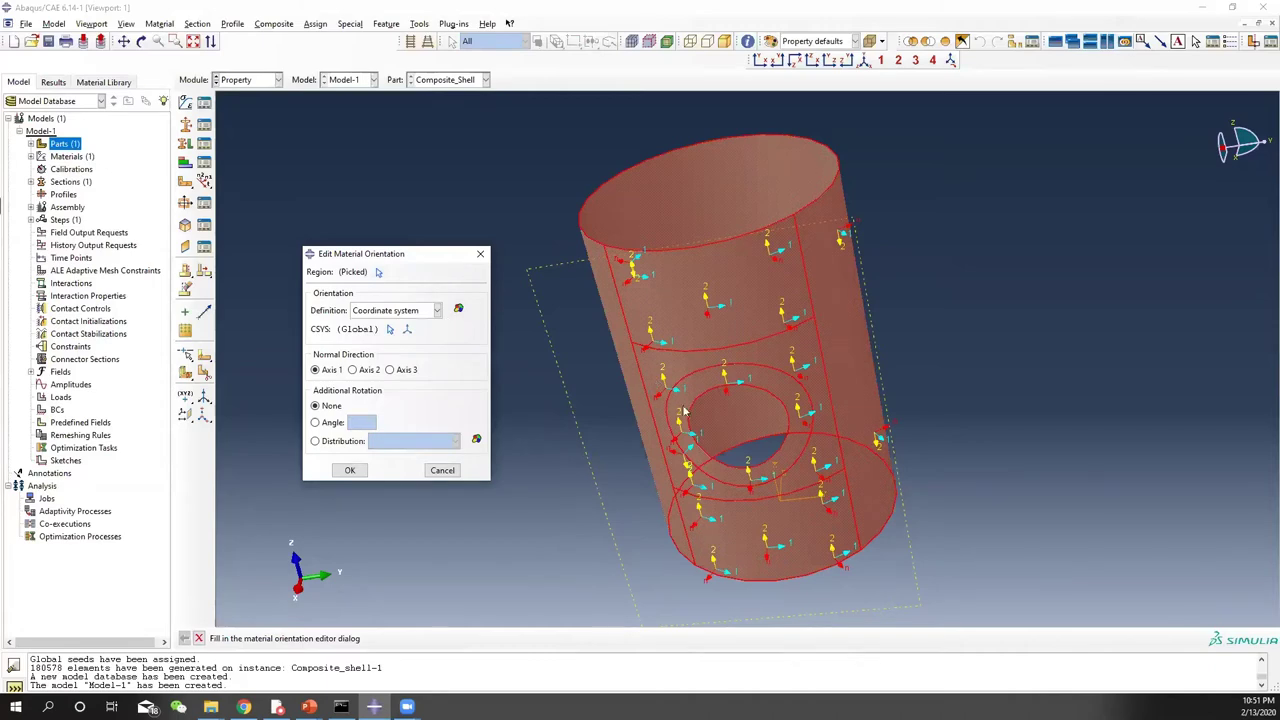
left_click_drag(719, 489, 714, 375, "ctrl+alt")
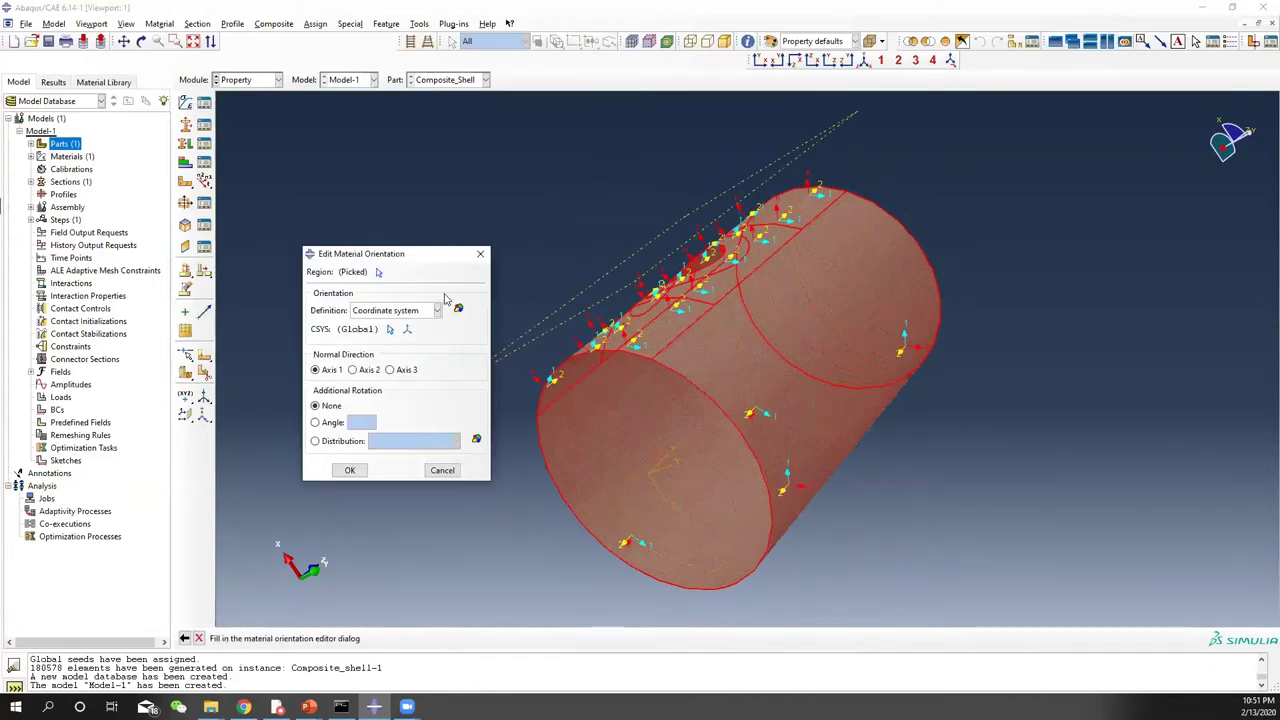
left_click(390, 329)
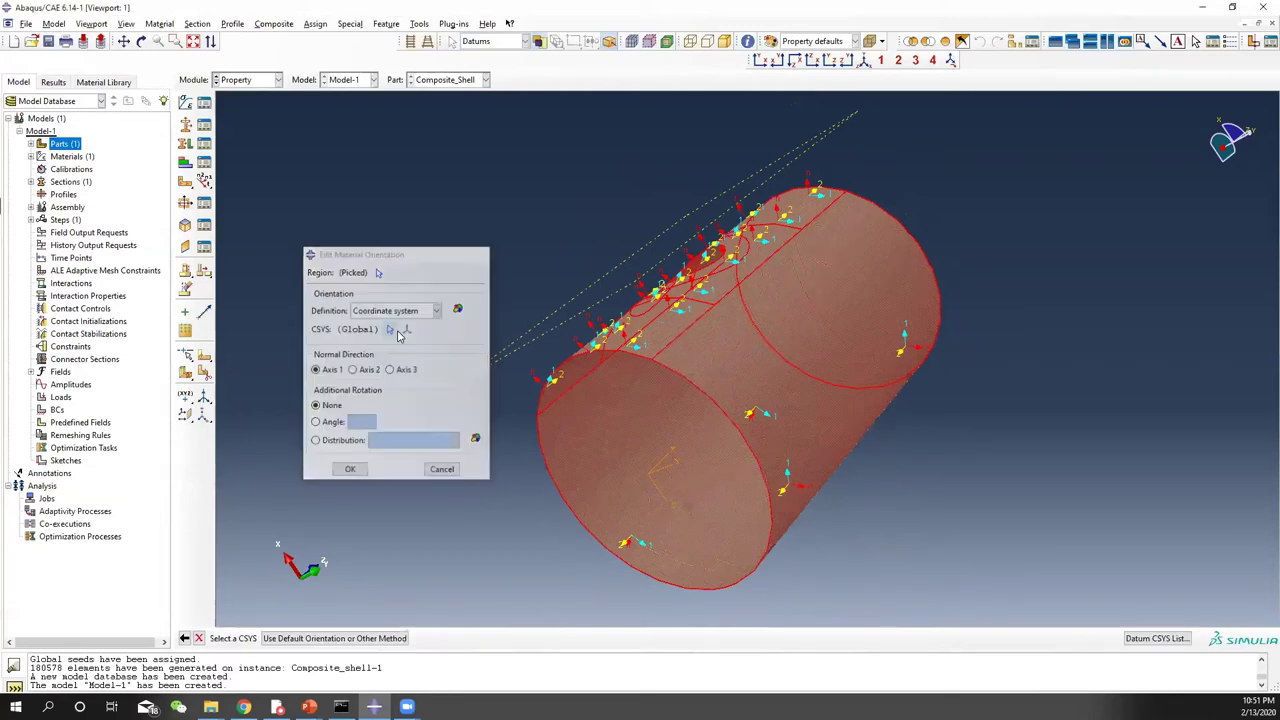
left_click(651, 478)
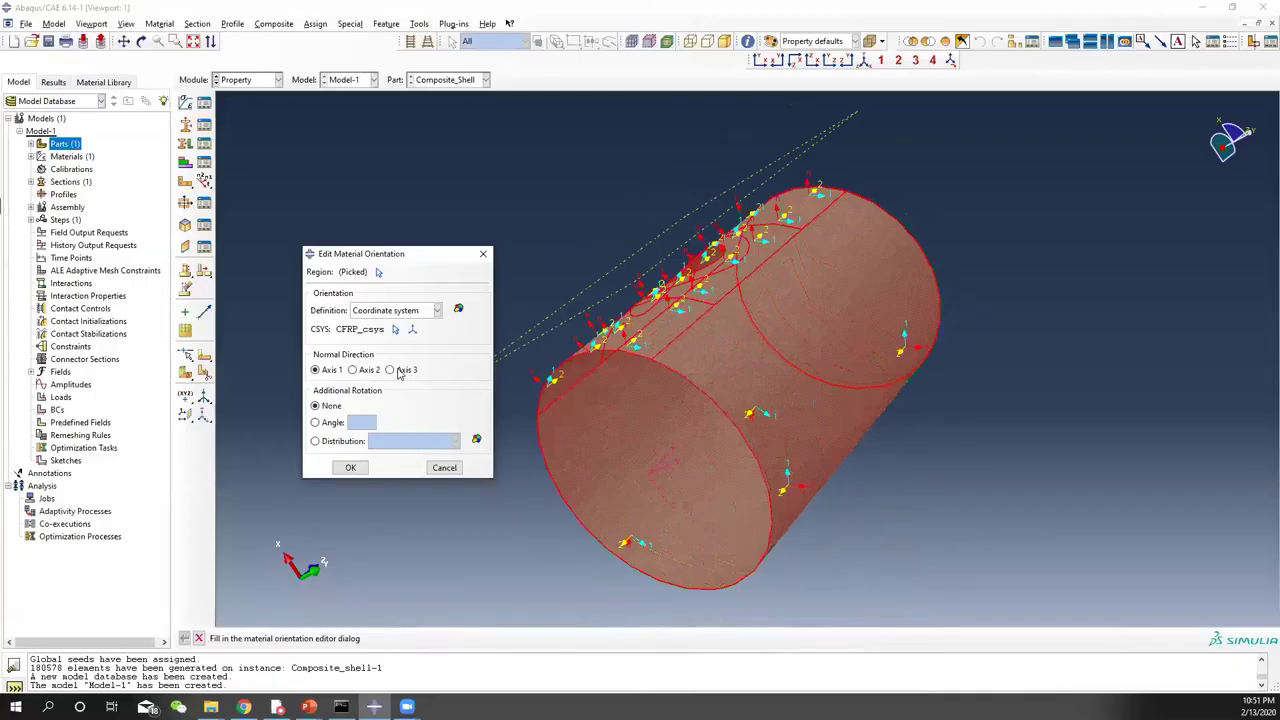
Step: Set the normal direction to Axis 3, inspect the ply axes on the shell, and save the material orientation
left_click(391, 370)
left_click_drag(611, 399, 556, 372, "ctrl+alt")
scroll(540, 355, "up", 5)
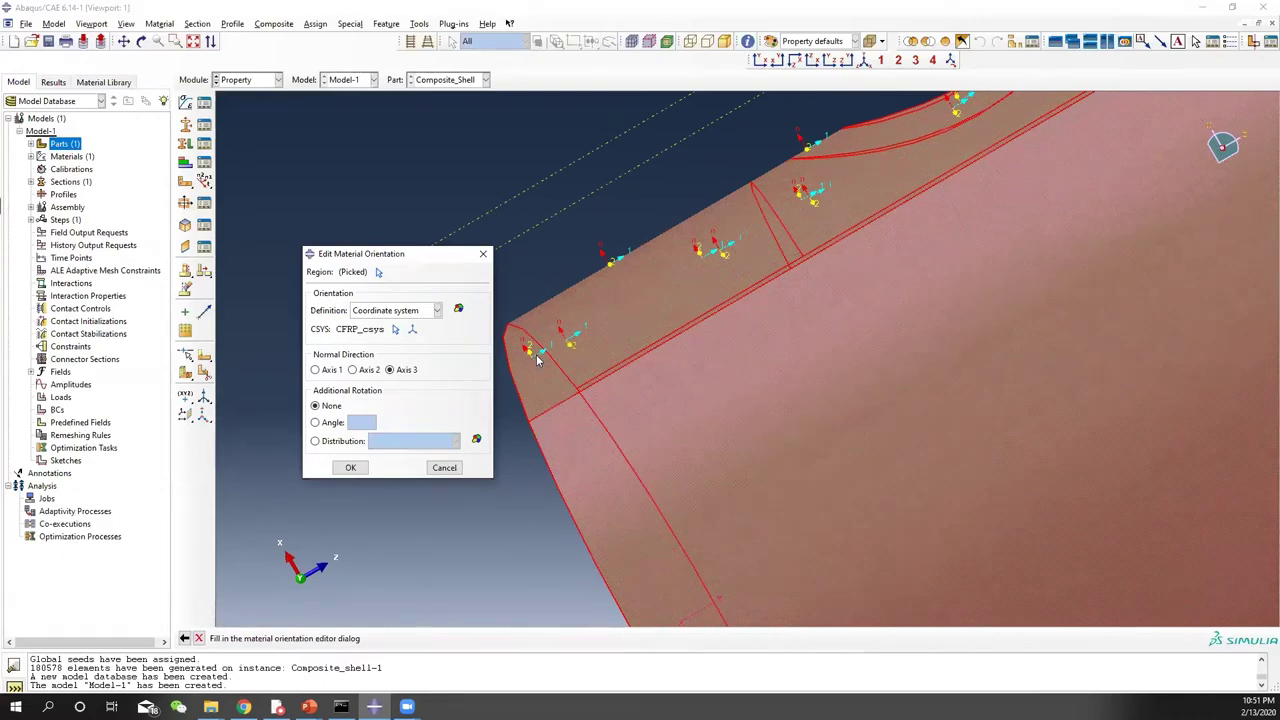
left_click_drag(665, 440, 790, 381, "ctrl+alt")
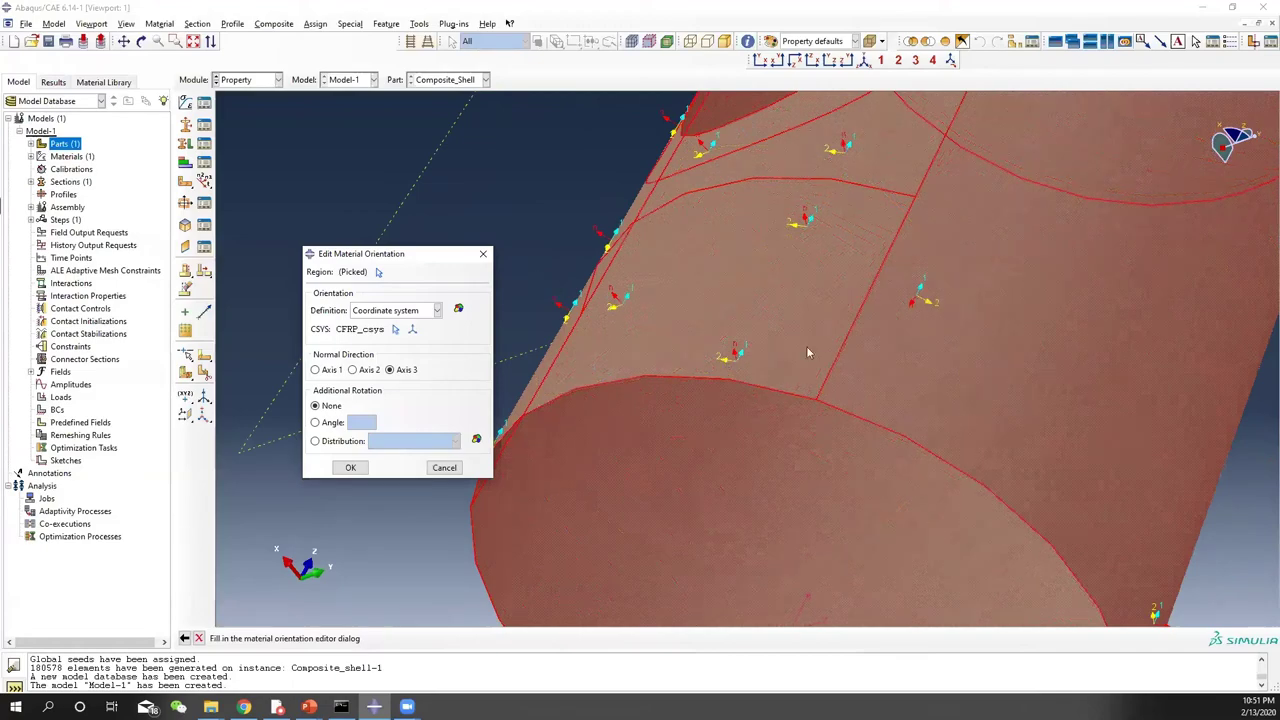
left_click_drag(752, 362, 676, 287, "ctrl+alt")
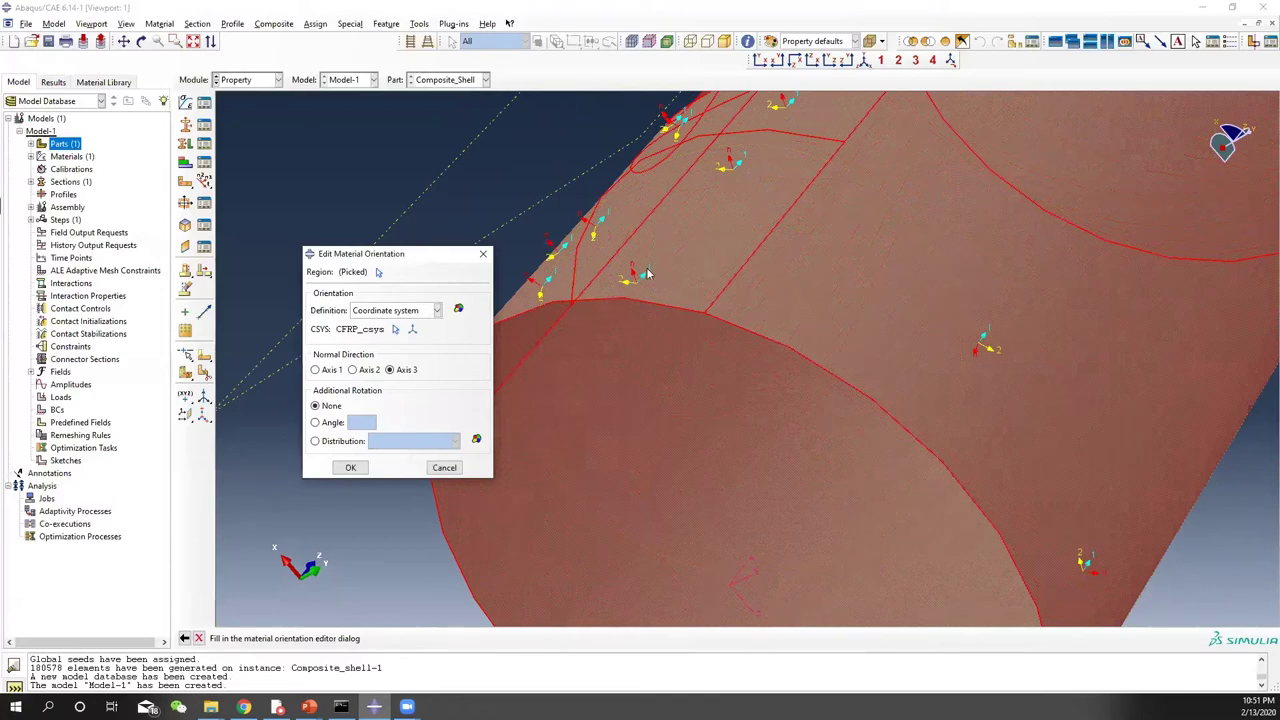
scroll(655, 276, "down", 5)
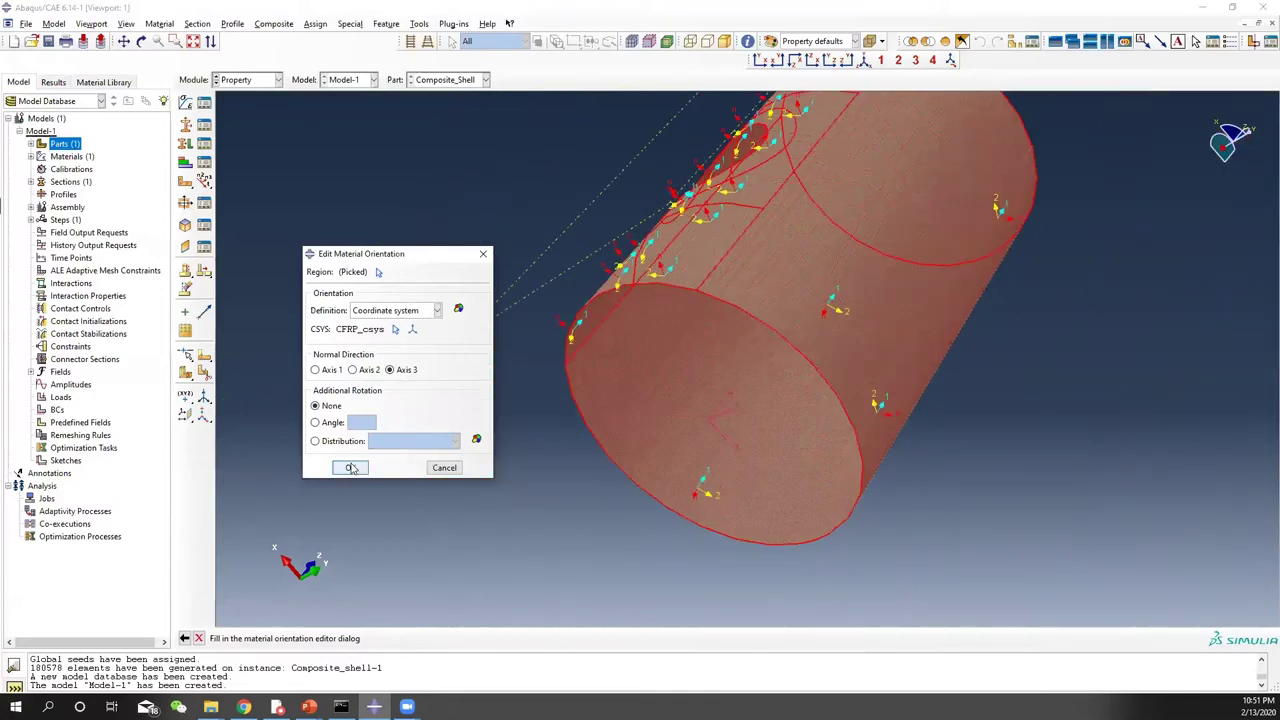
left_click(353, 468)
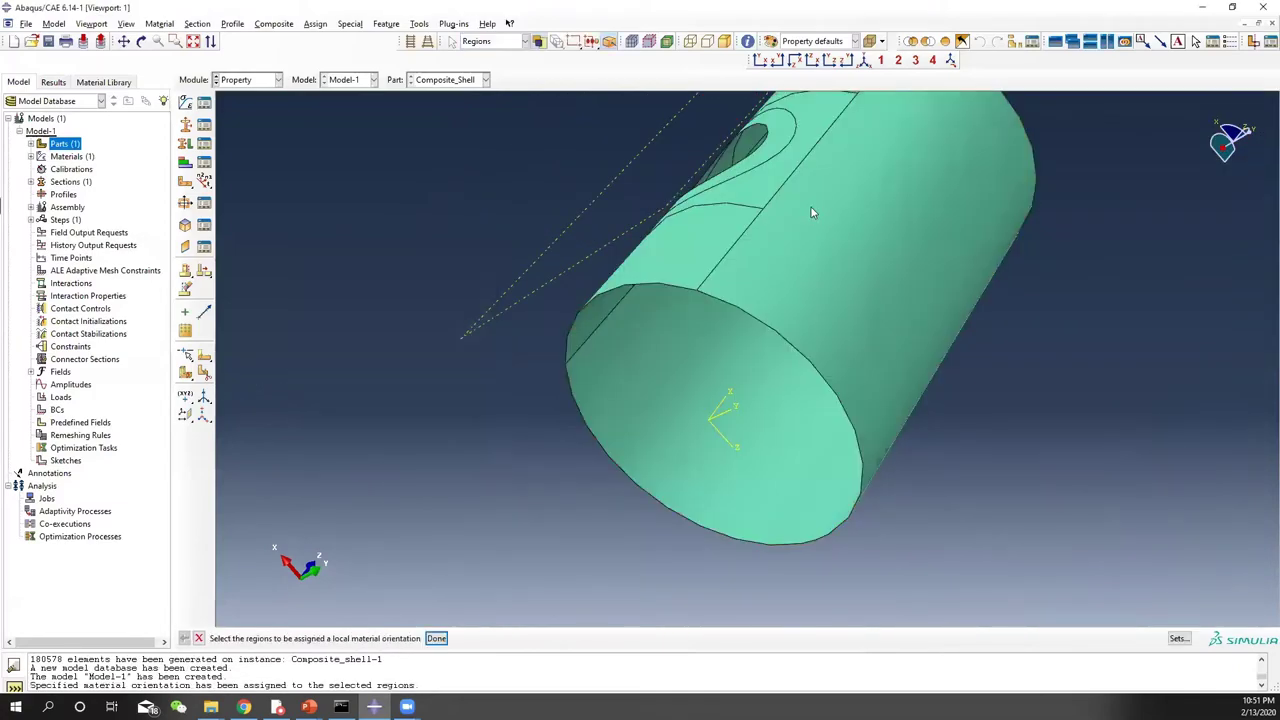
Step: Create an independent instance of the Composite_Shell part in the Assembly module
left_click_drag(811, 207, 277, 103, "ctrl+alt")
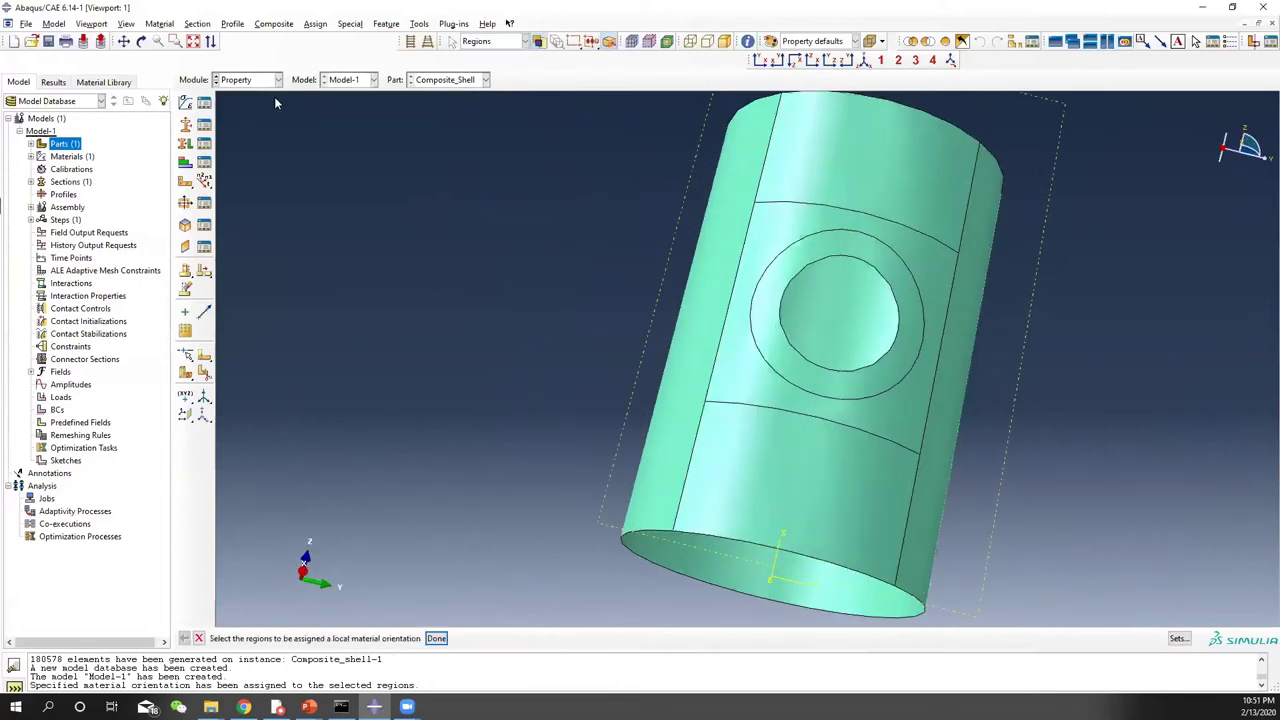
left_click(262, 81)
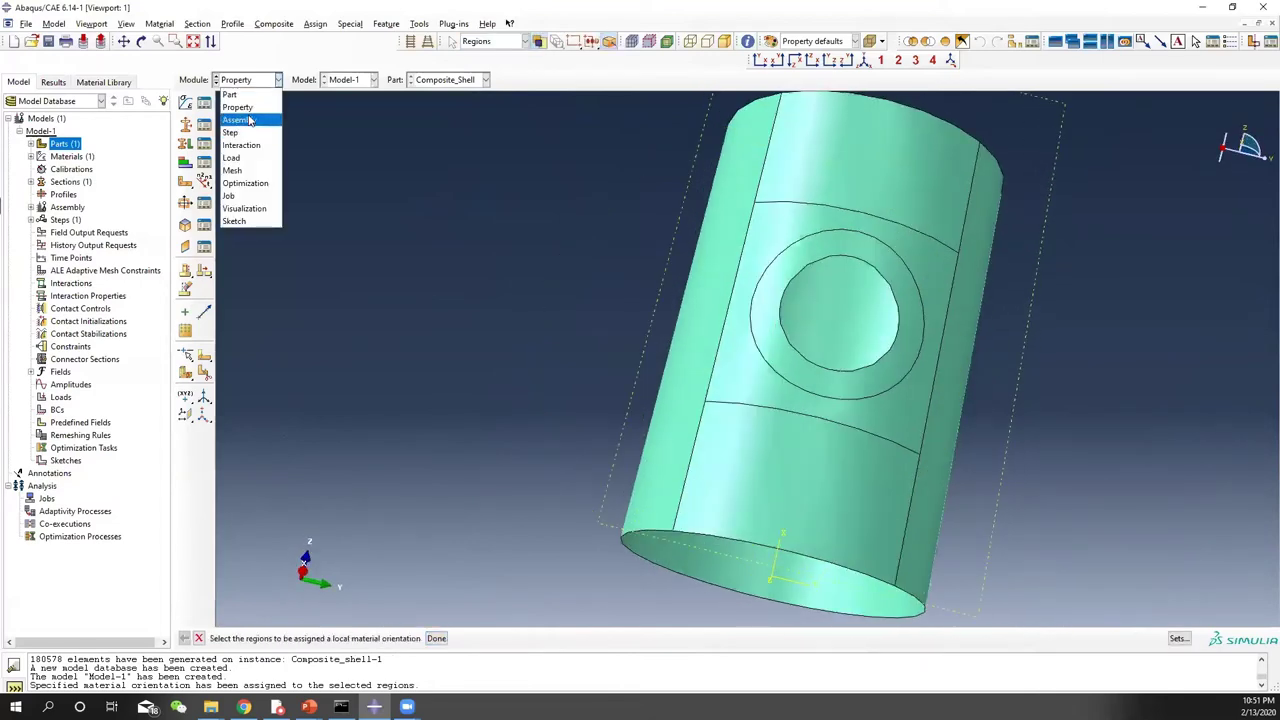
left_click(410, 121)
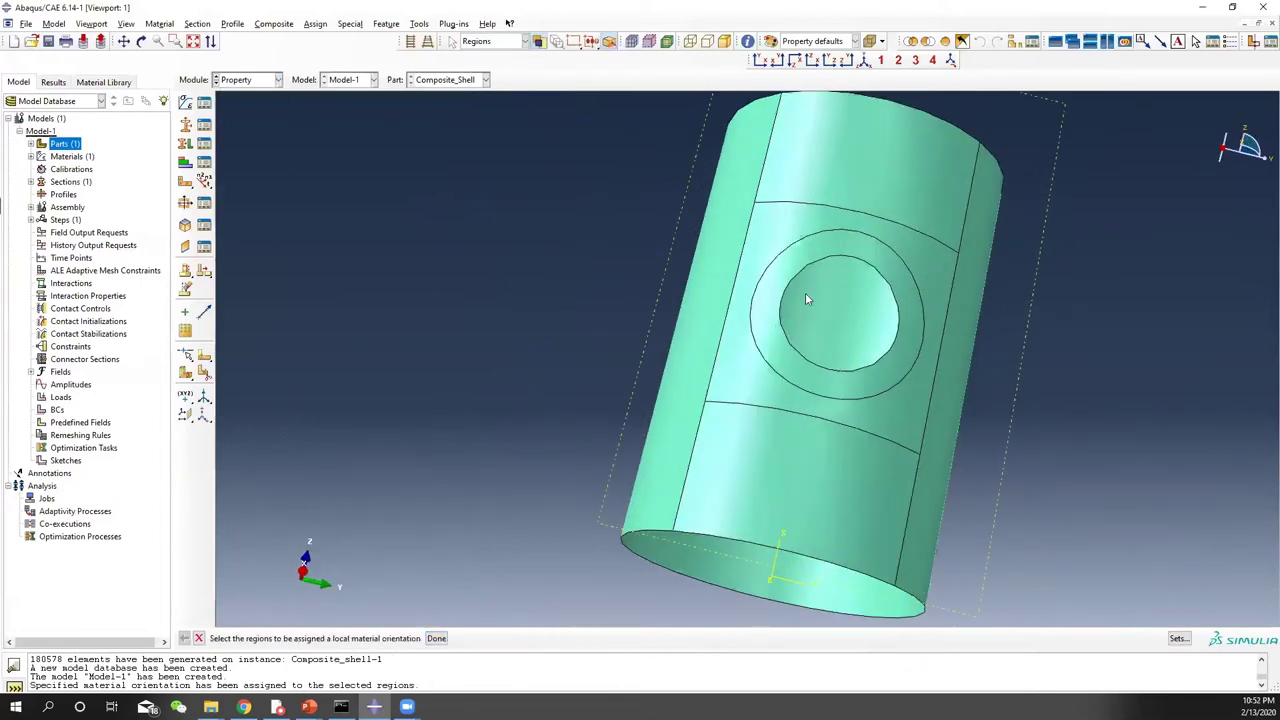
left_click_drag(898, 298, 800, 470, "ctrl+alt")
left_click(267, 81)
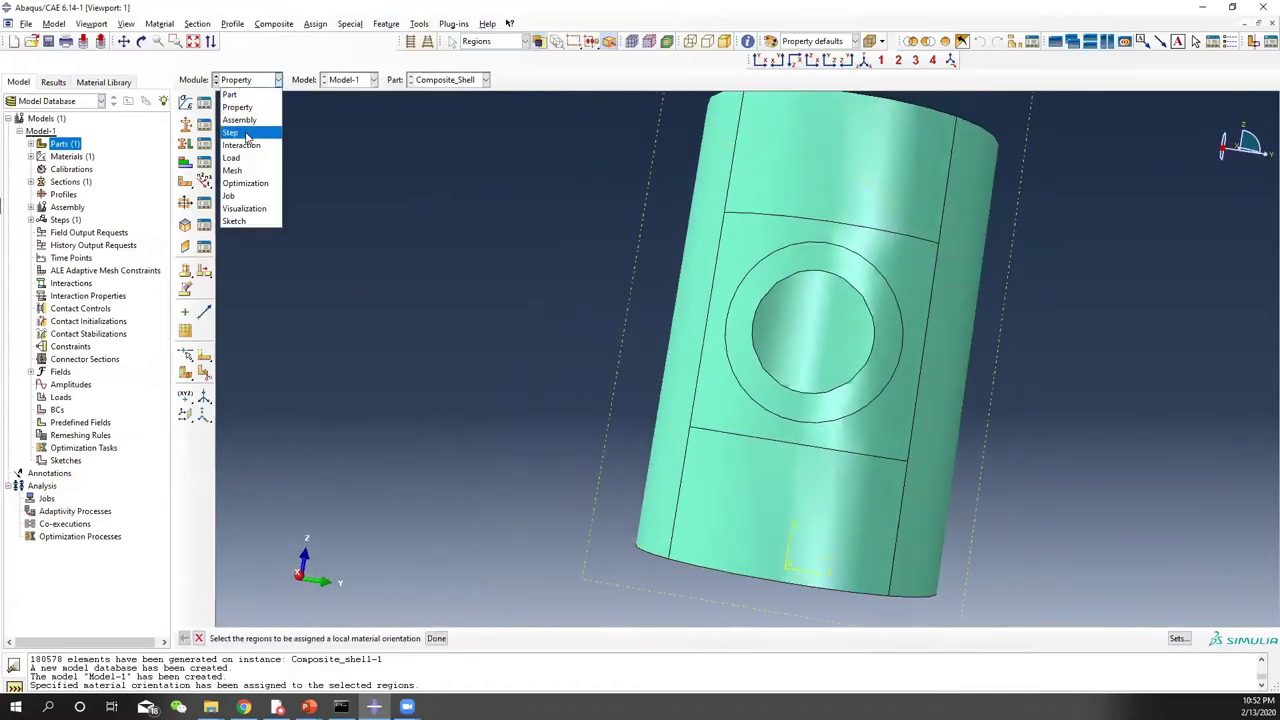
left_click(240, 120)
left_click(185, 102)
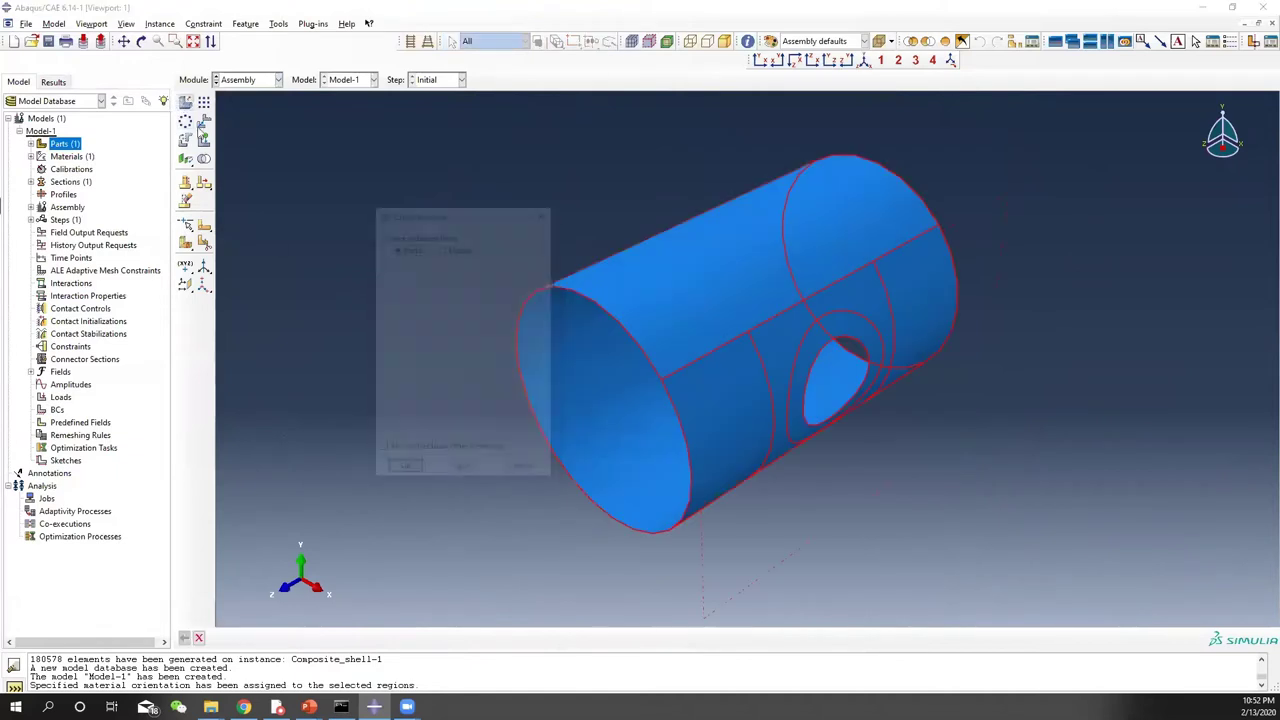
left_click(463, 471)
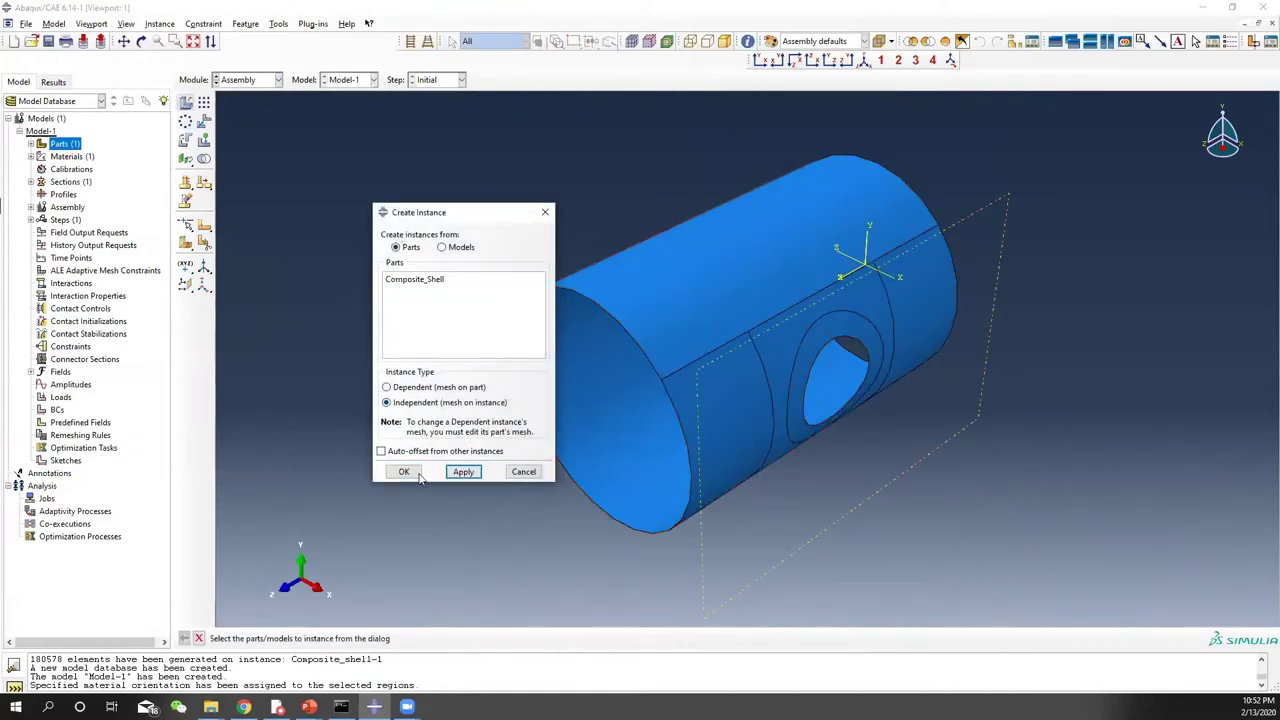
left_click(404, 471)
left_click(463, 366)
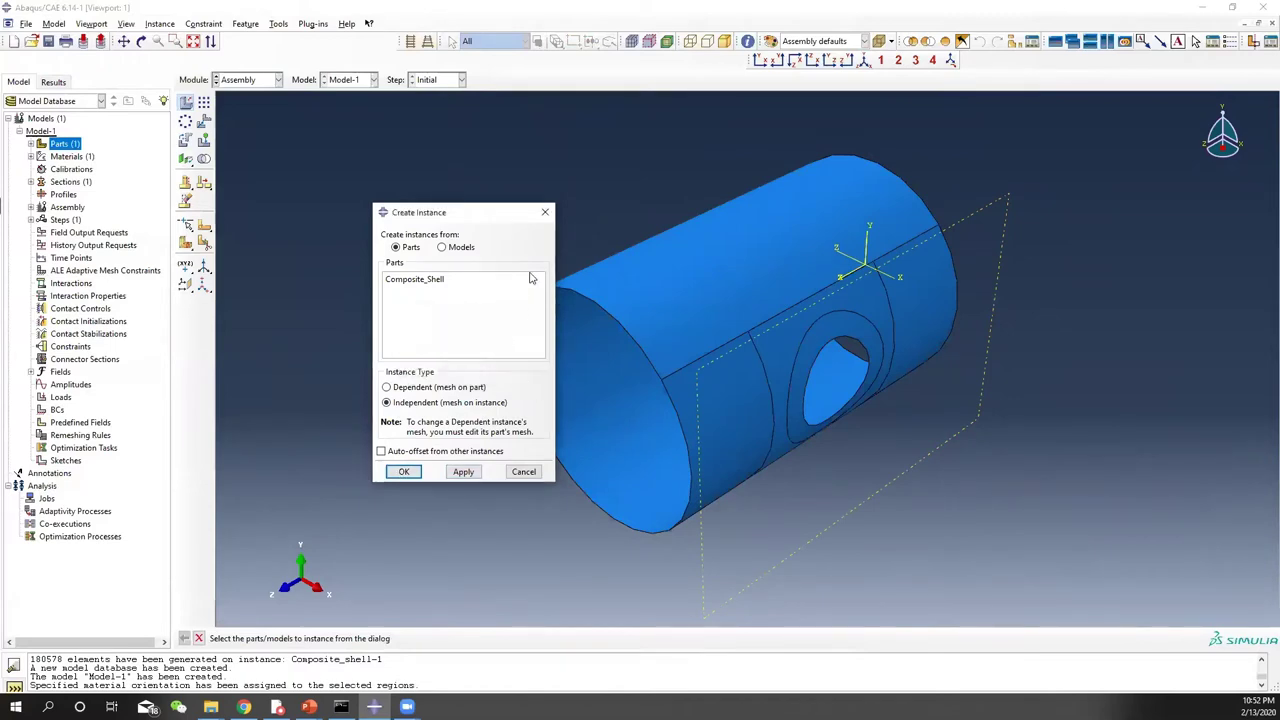
left_click(545, 212)
Step: Switch to the Mesh module for the assembly and orient the shell with the hole facing forward
left_click_drag(600, 240, 760, 190, "ctrl+alt")
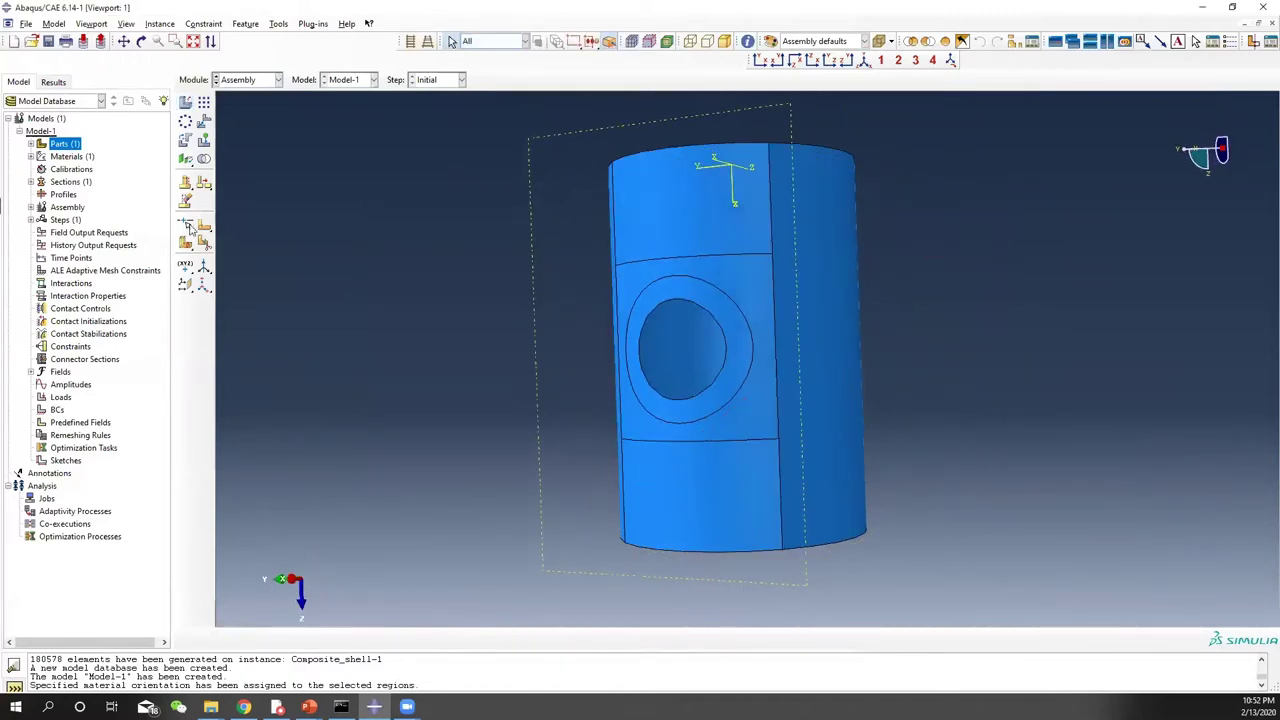
left_click(265, 82)
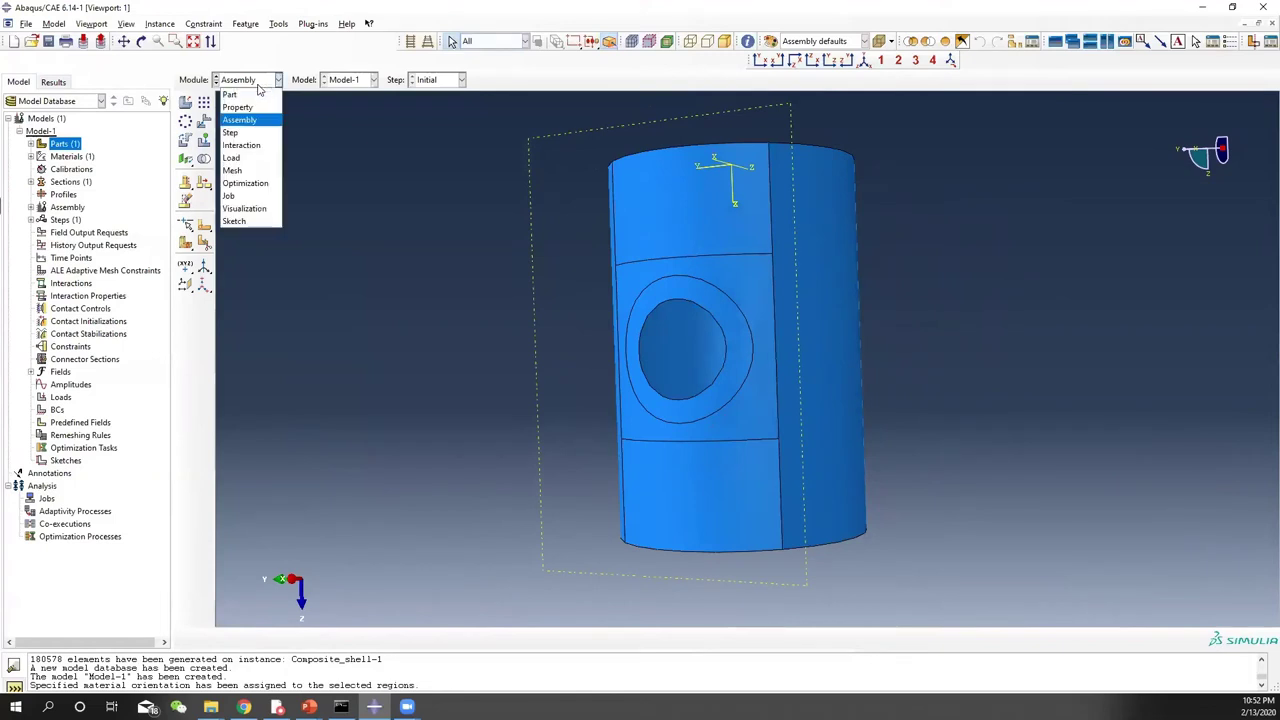
left_click(235, 170)
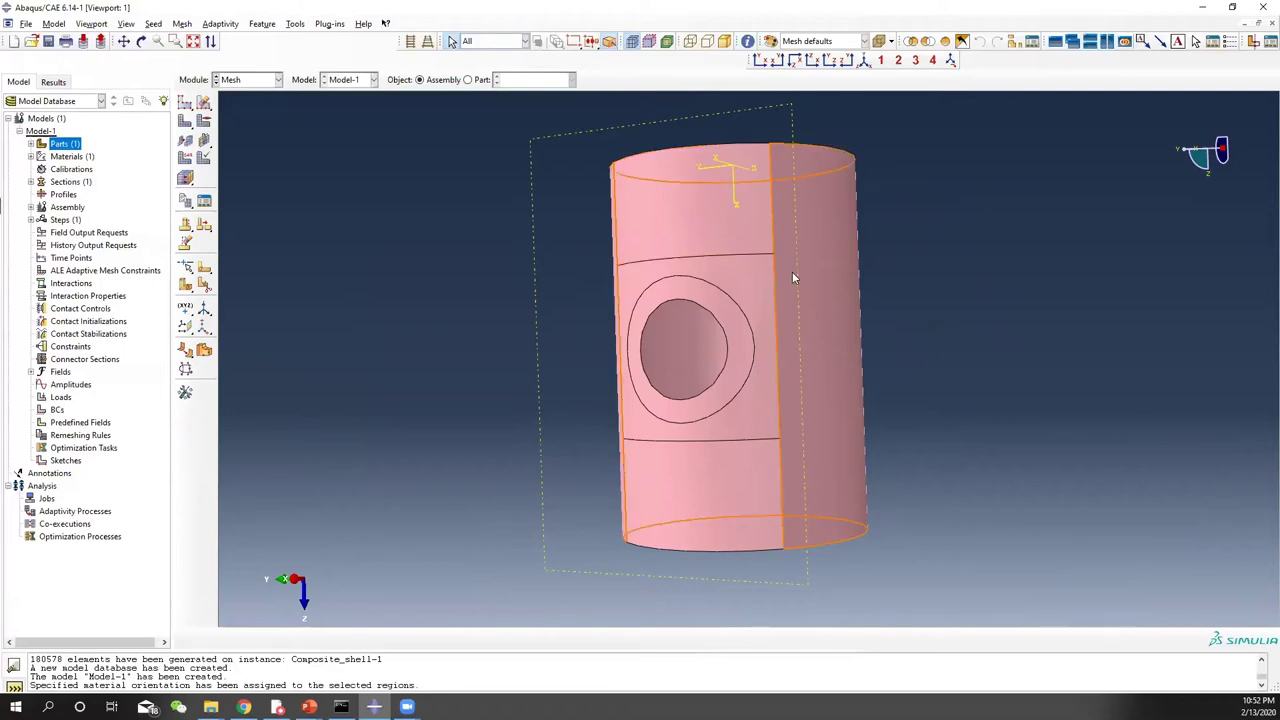
left_click_drag(711, 232, 602, 133, "ctrl+alt")
Step: Assign the Structured meshing technique to all shell faces except the square patch and the ring around the hole
left_click(181, 23)
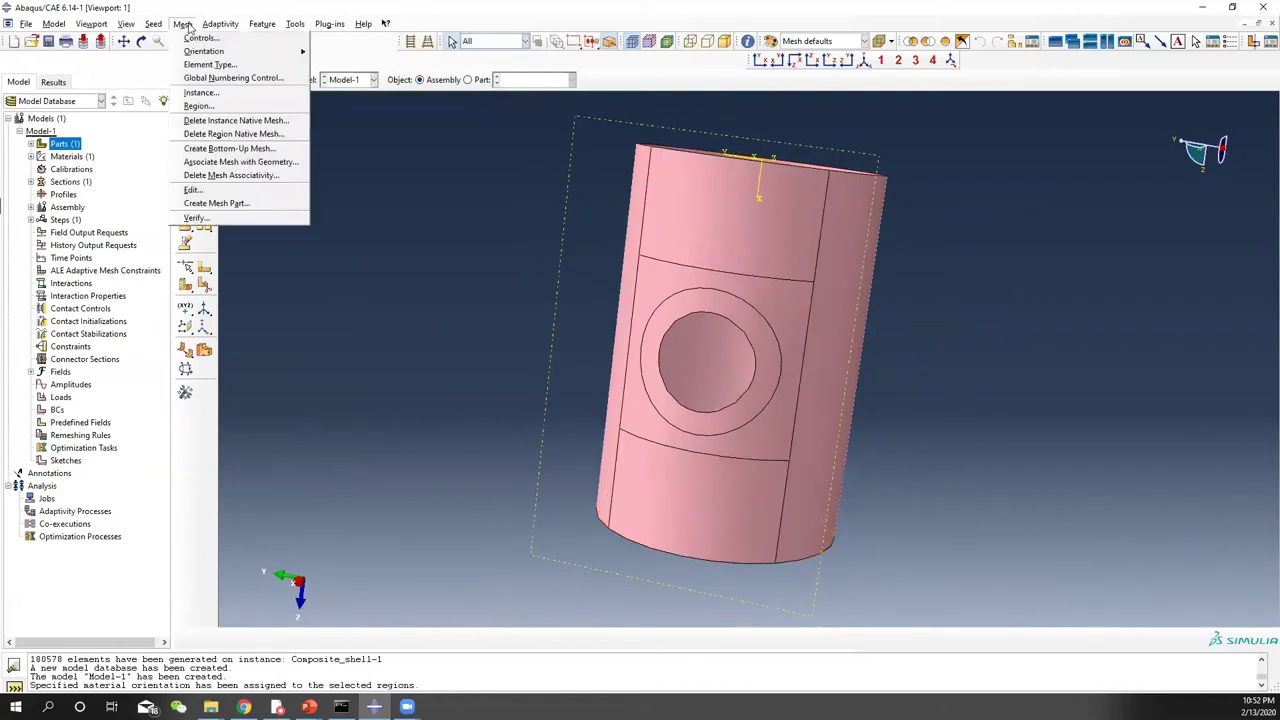
left_click(200, 37)
left_click_drag(496, 147, 1216, 626)
left_click(626, 284, "ctrl")
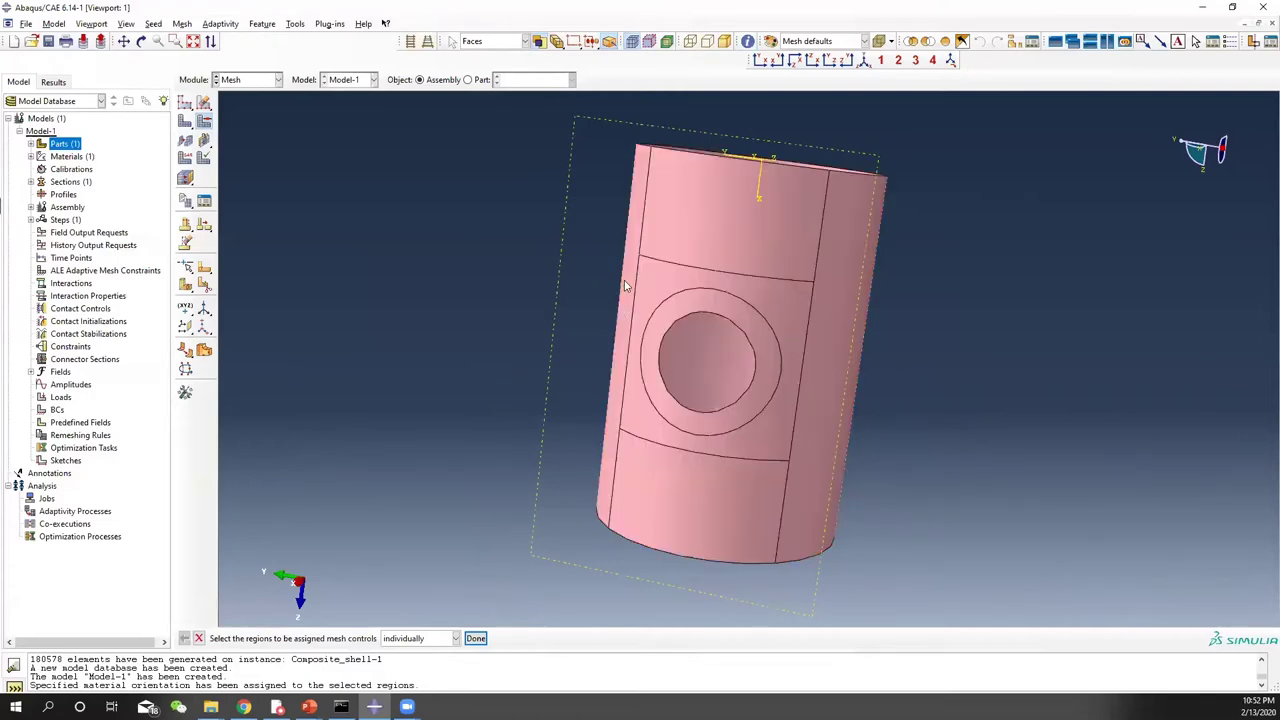
left_click_drag(768, 219, 782, 266, "ctrl+alt")
middle_click(804, 254)
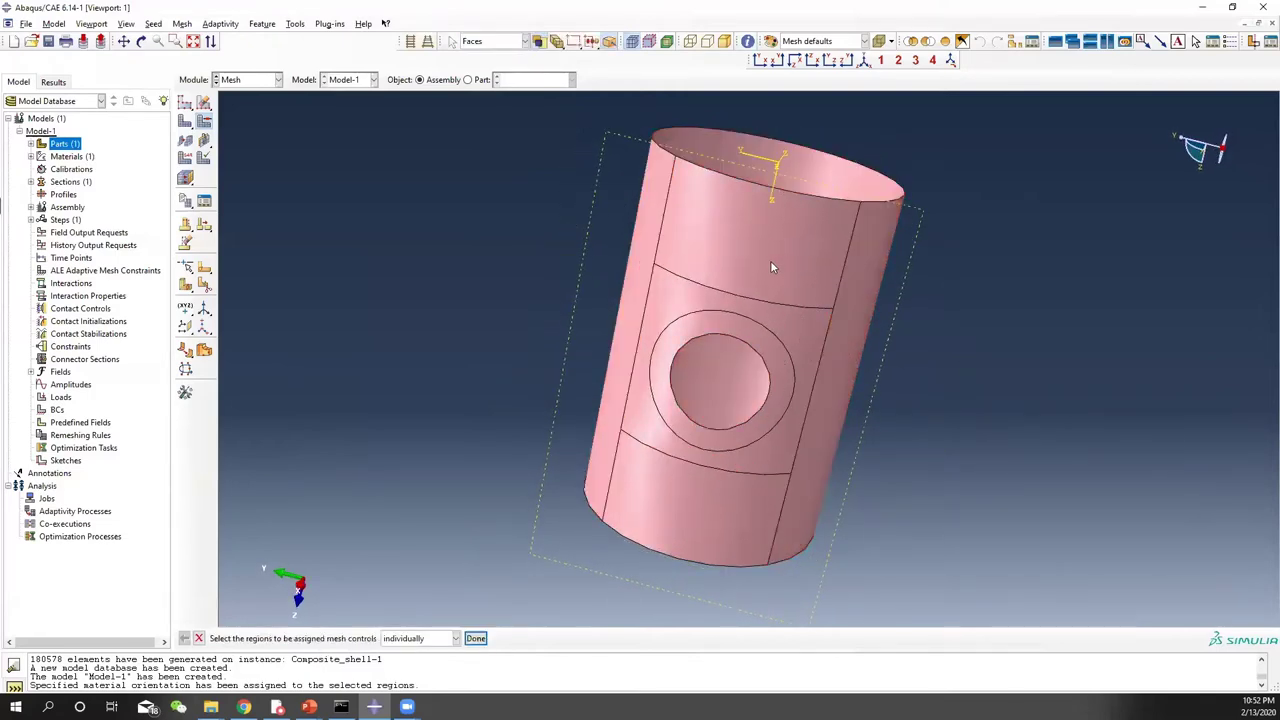
left_click(770, 266)
left_click(704, 480, "shift")
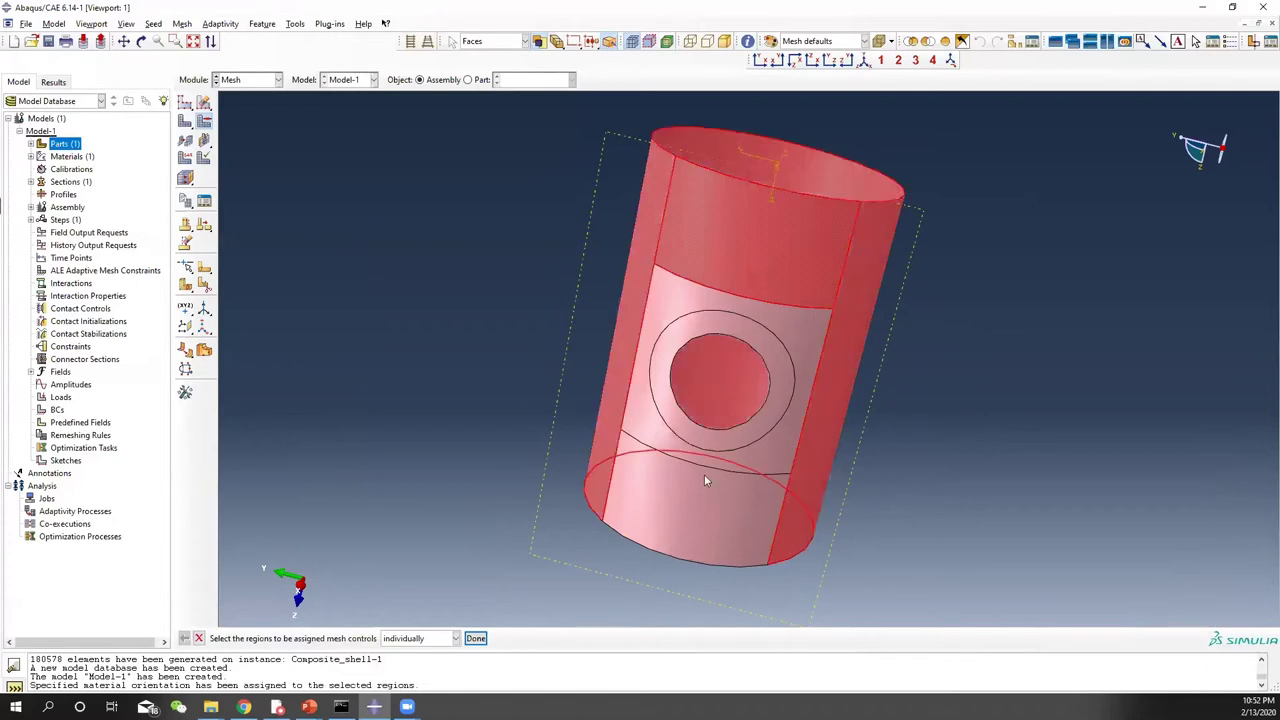
left_click(757, 537, "shift")
left_click_drag(712, 486, 731, 372, "ctrl+alt")
left_click(475, 638)
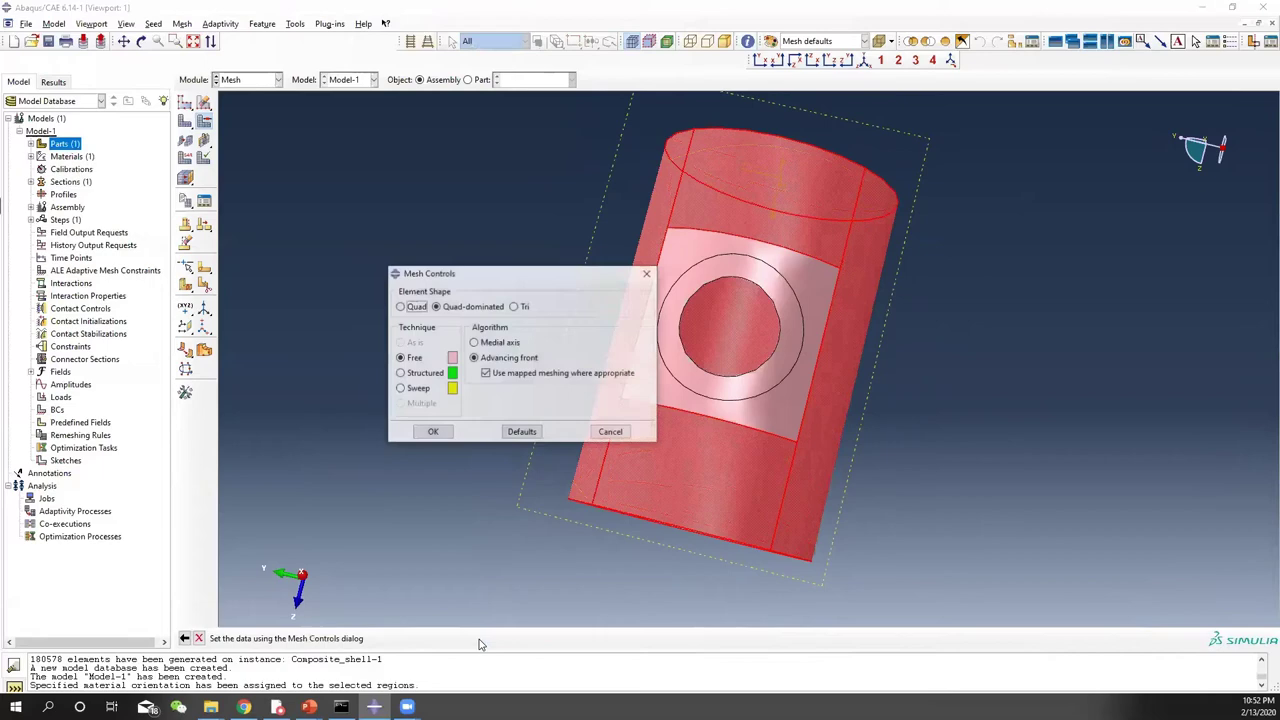
left_click(400, 374)
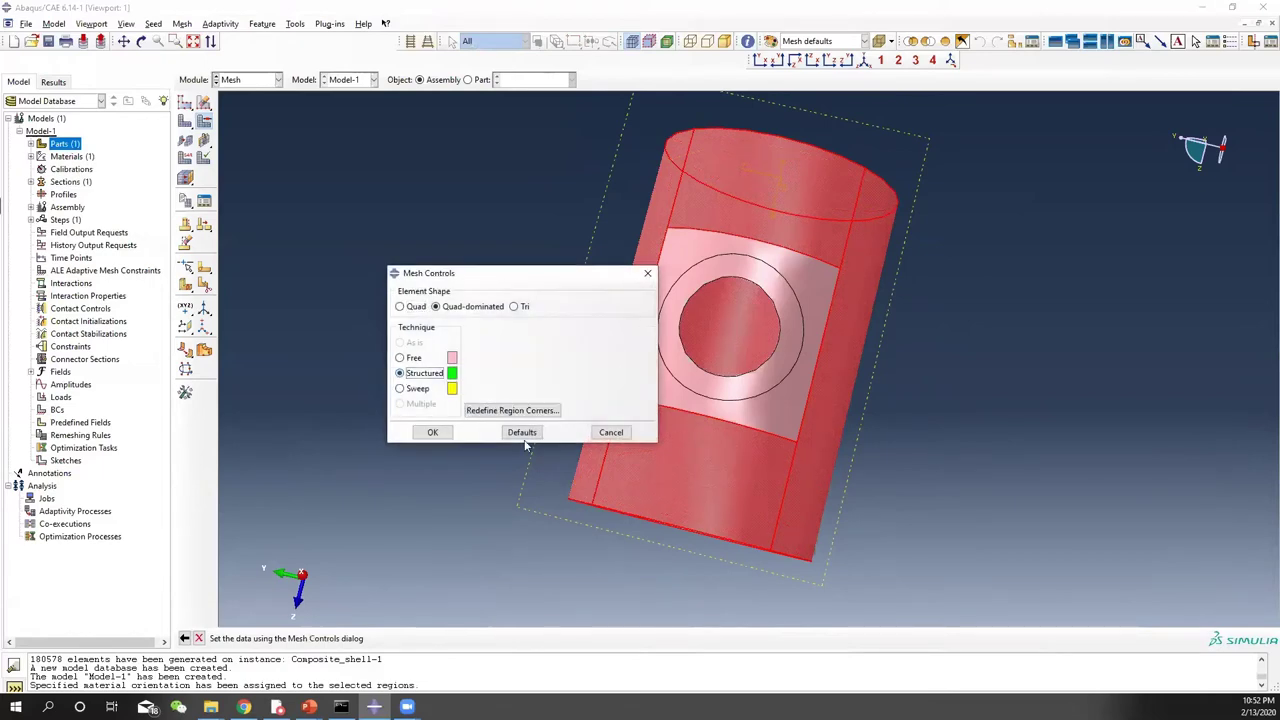
left_click(432, 432)
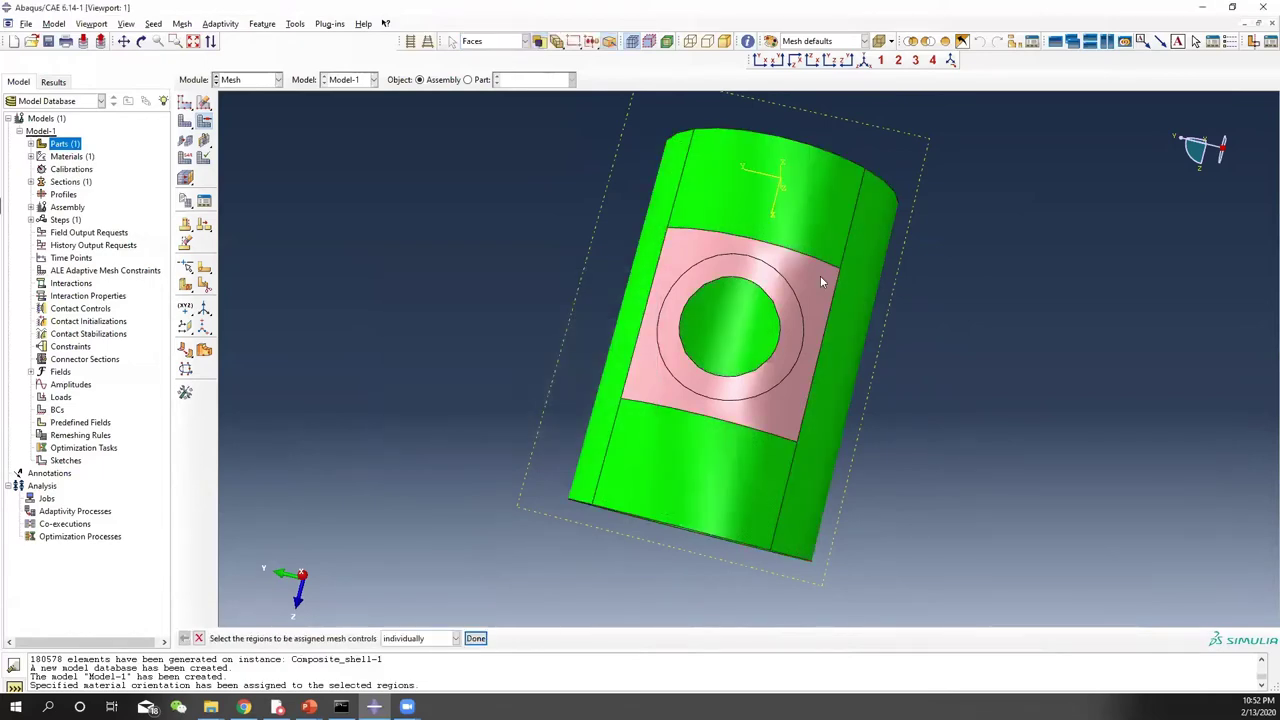
Step: Assign the Medial axis algorithm with Quad-dominated elements to the square patch and the ring around the hole
left_click_drag(820, 280, 696, 370, "ctrl+alt")
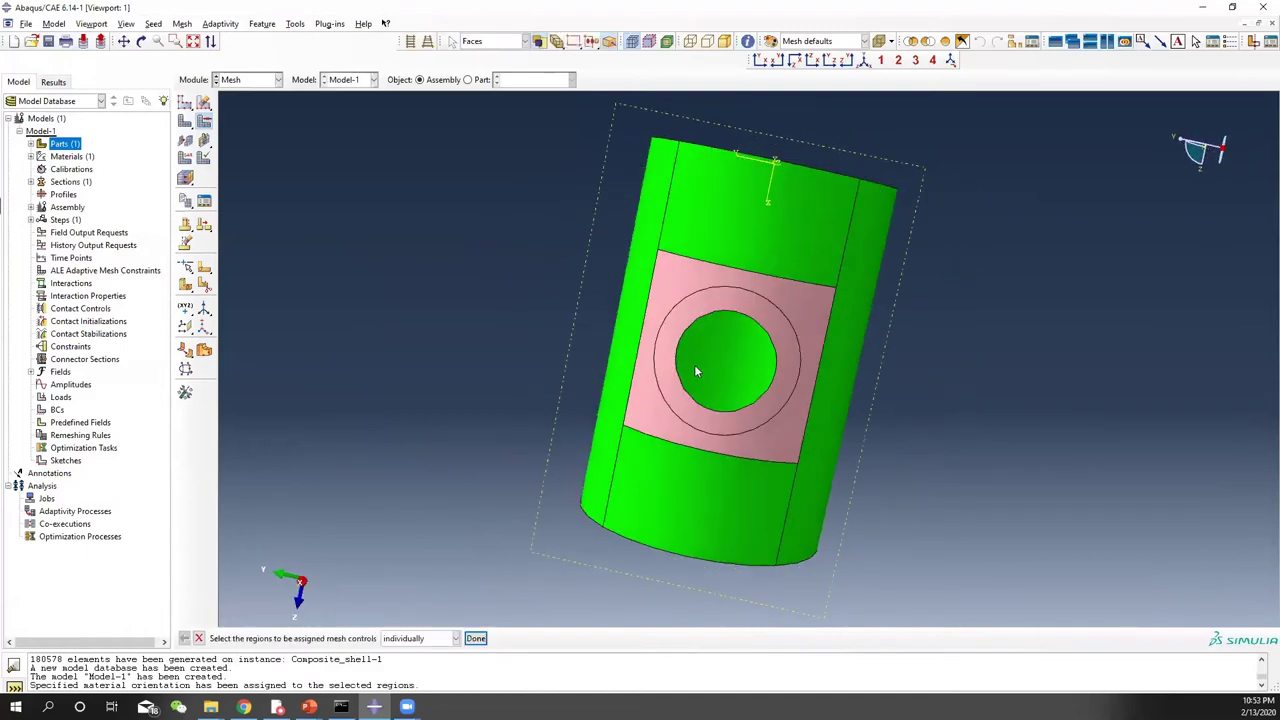
scroll(693, 335, "down", 1)
left_click(675, 307)
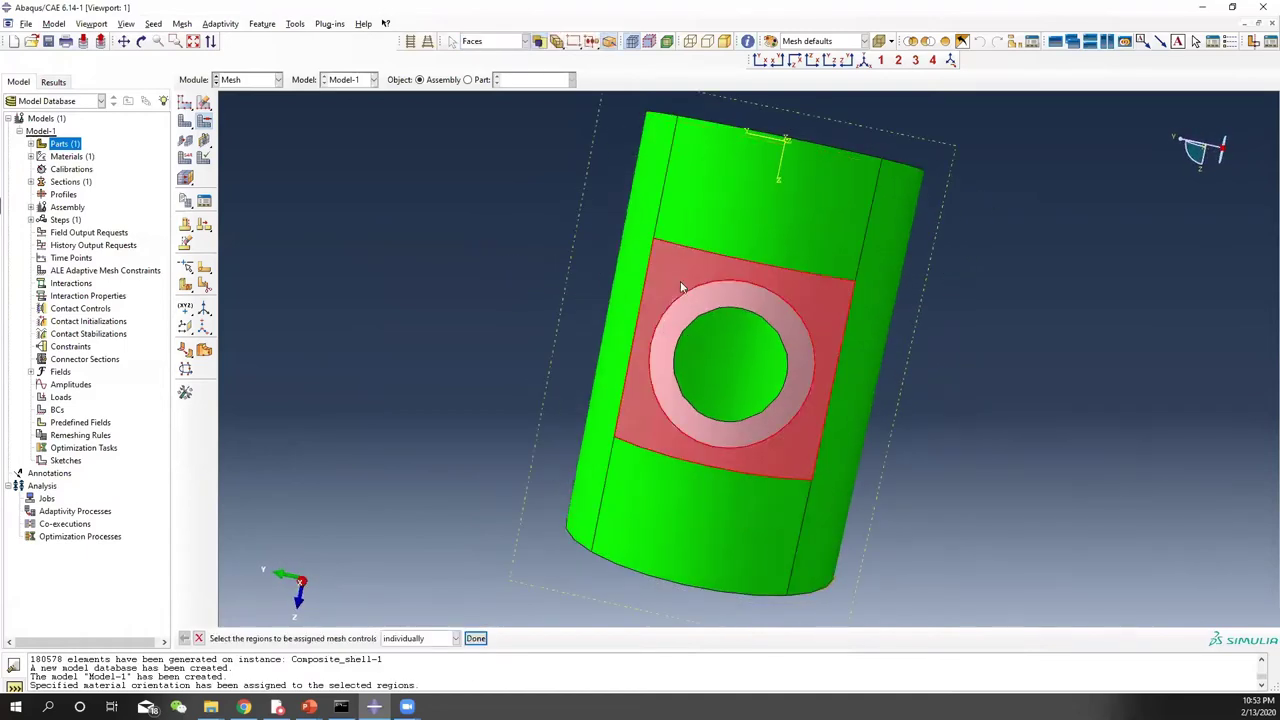
left_click(182, 23)
left_click(273, 128)
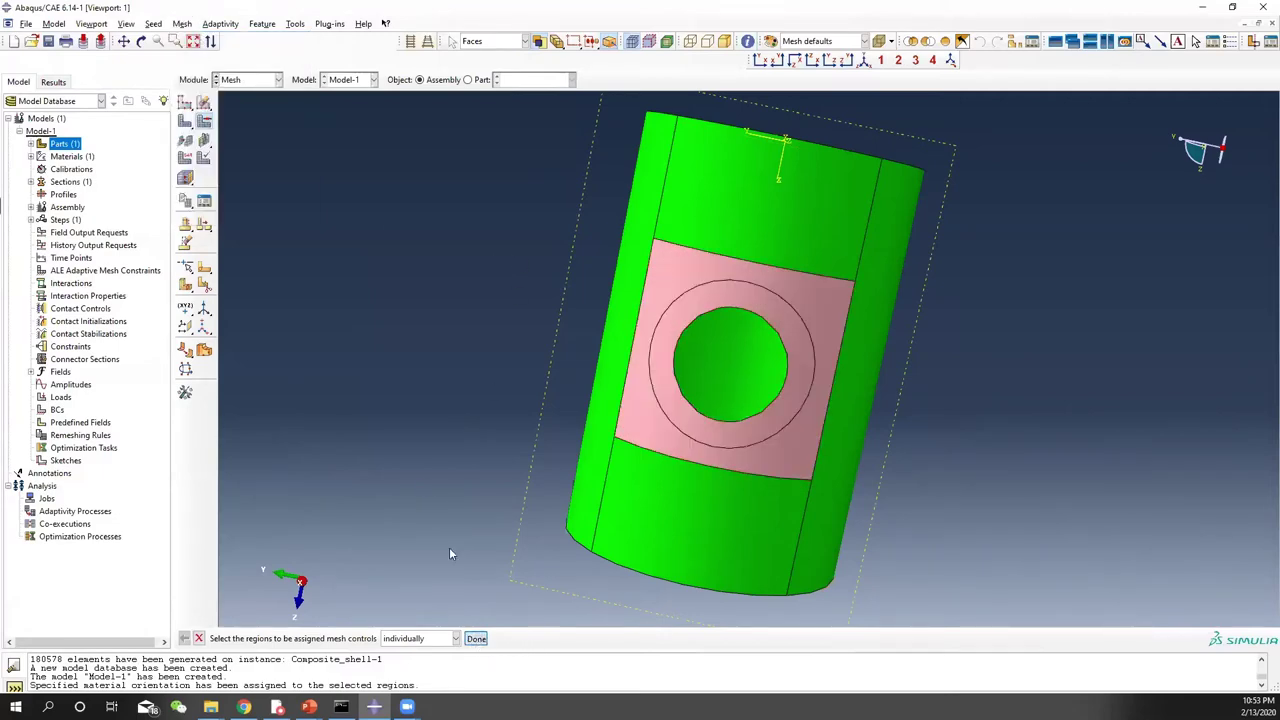
left_click(660, 297)
left_click(672, 318, "shift")
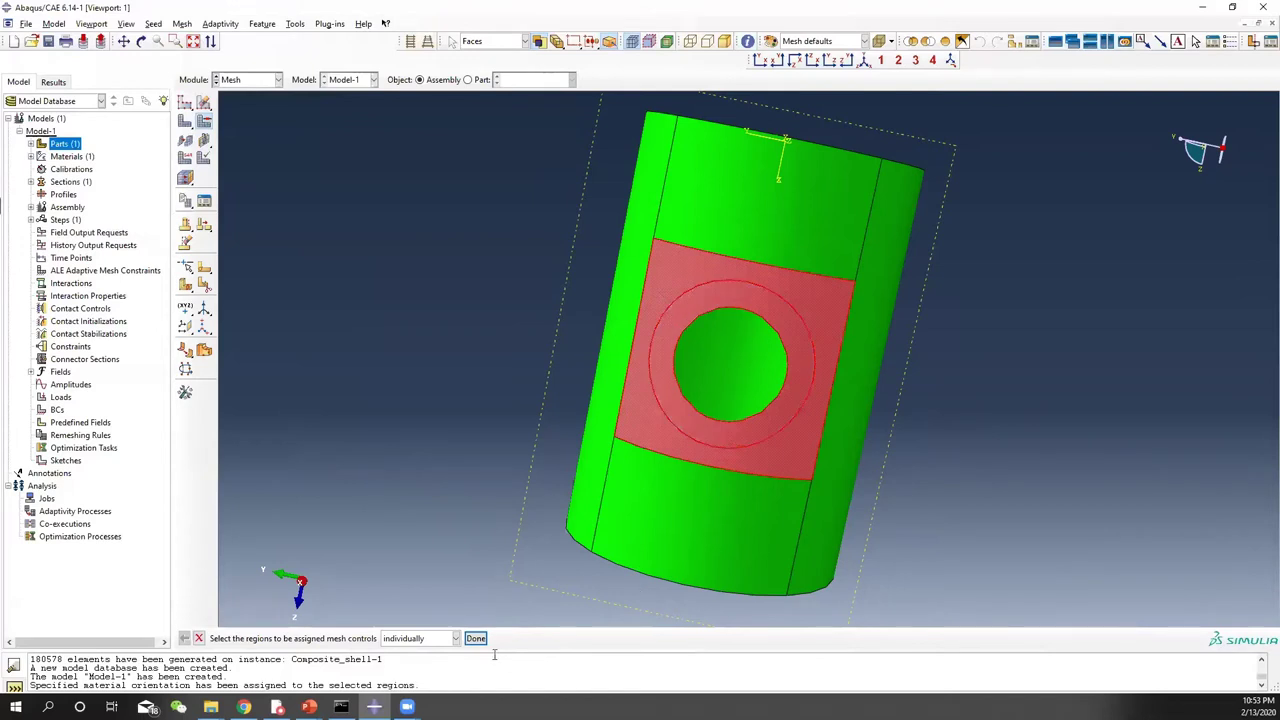
left_click(475, 638)
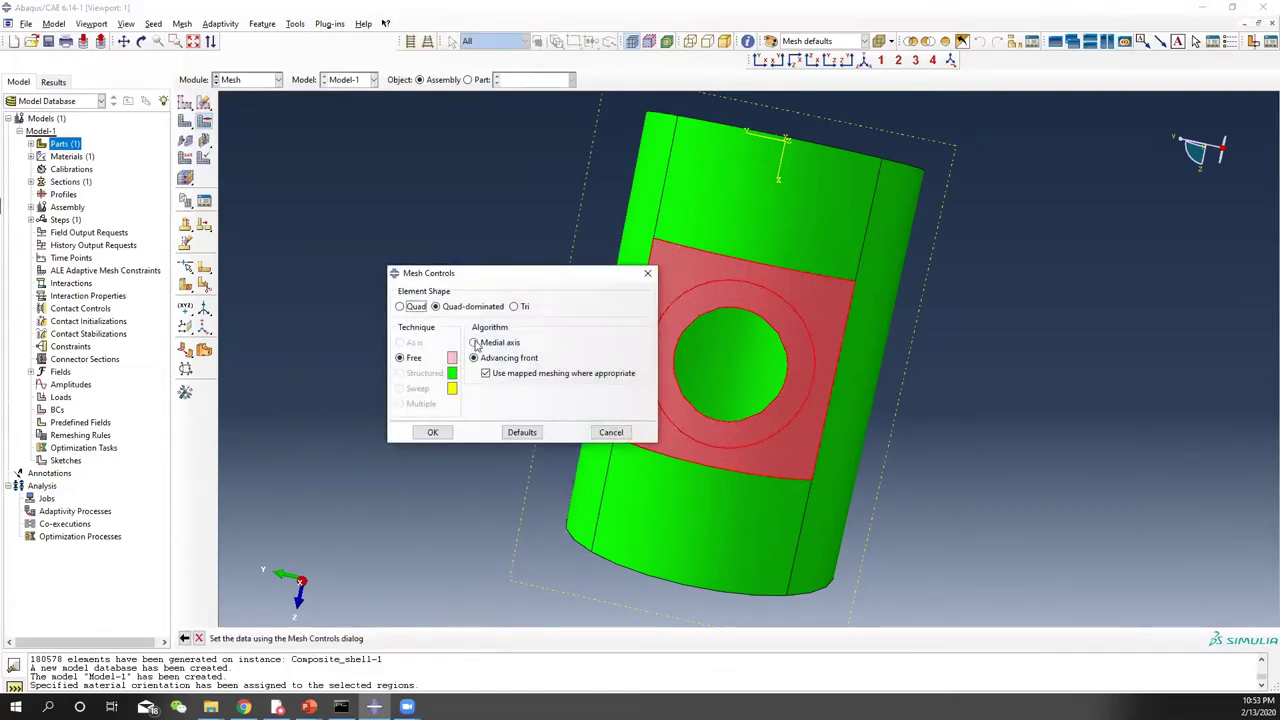
left_click(475, 342)
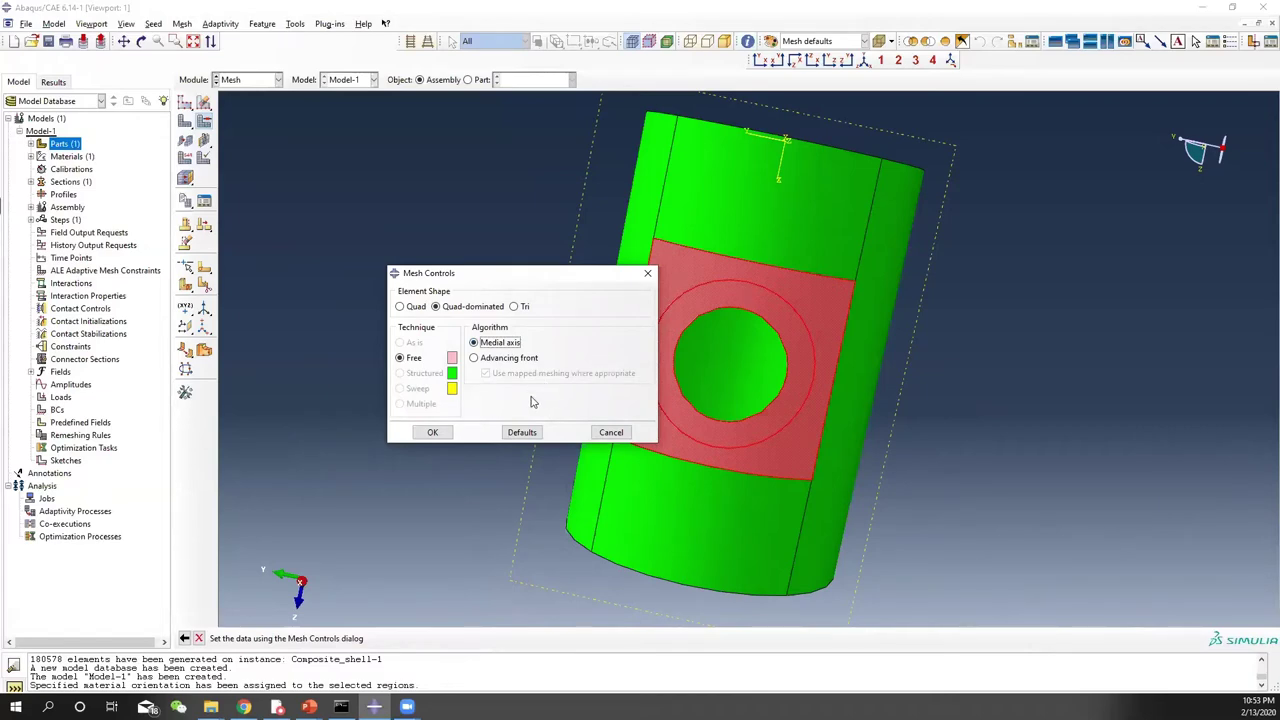
left_click(432, 432)
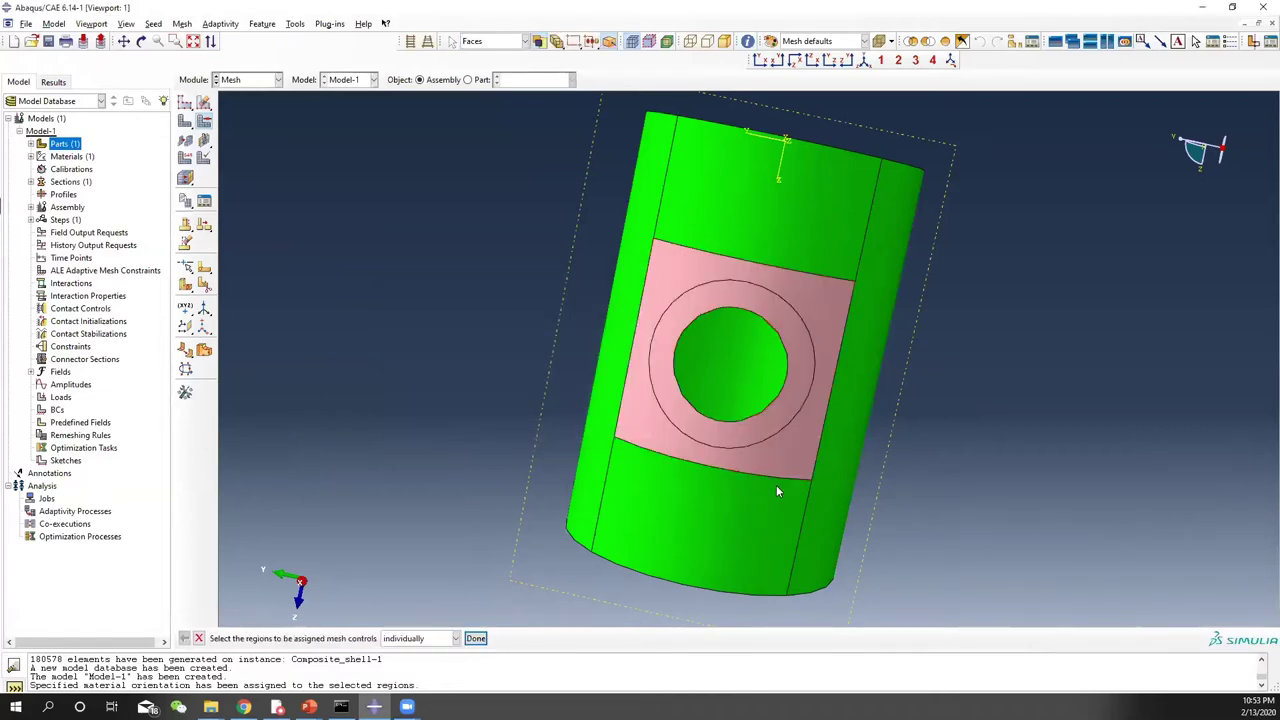
Step: Seed the shell instance globally, trying an approximate size of 0.2 and settling on 0.4 with curvature control
left_click_drag(776, 490, 814, 457, "ctrl+alt")
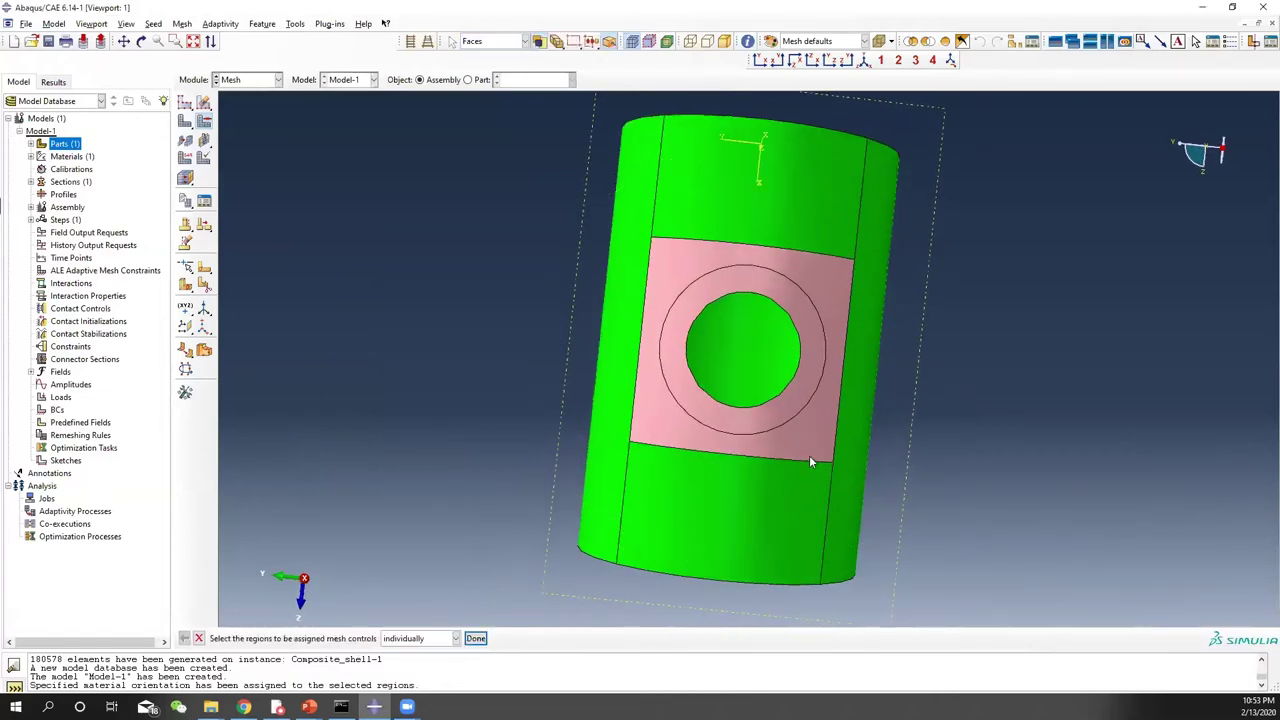
left_click(185, 106)
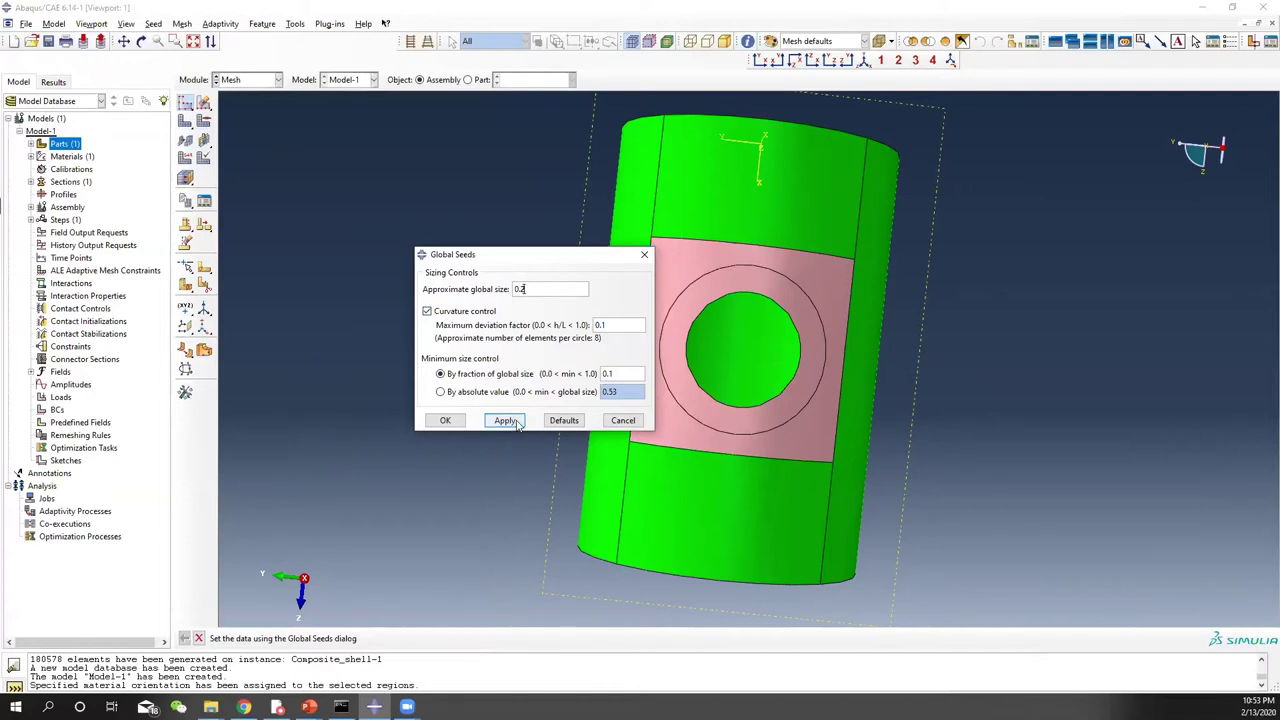
left_click(506, 420)
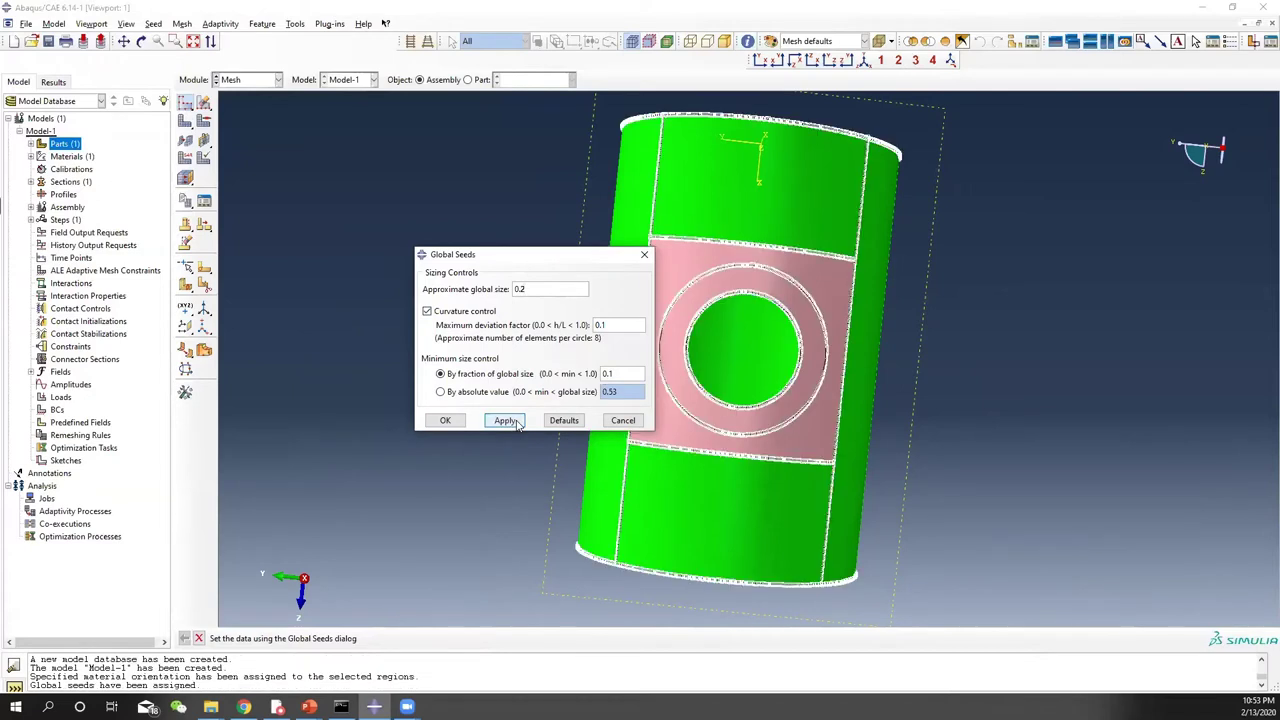
left_click_drag(786, 212, 685, 200, "ctrl+alt")
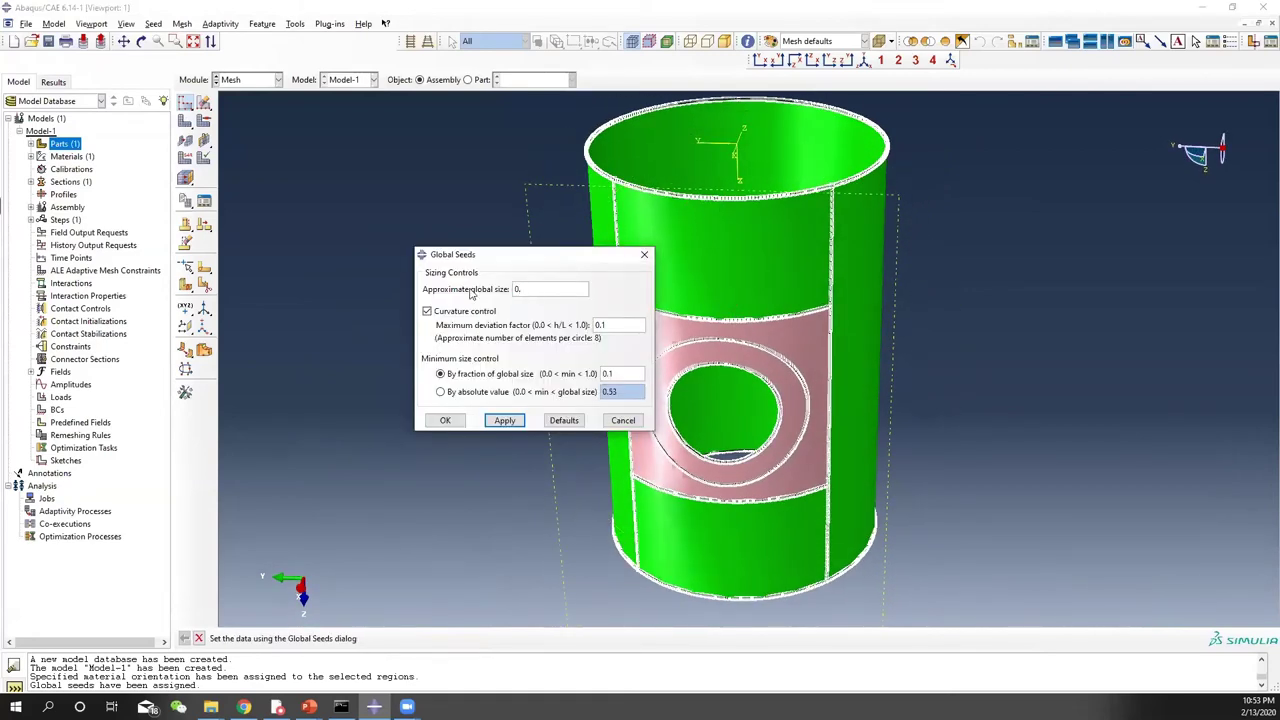
left_click(504, 420)
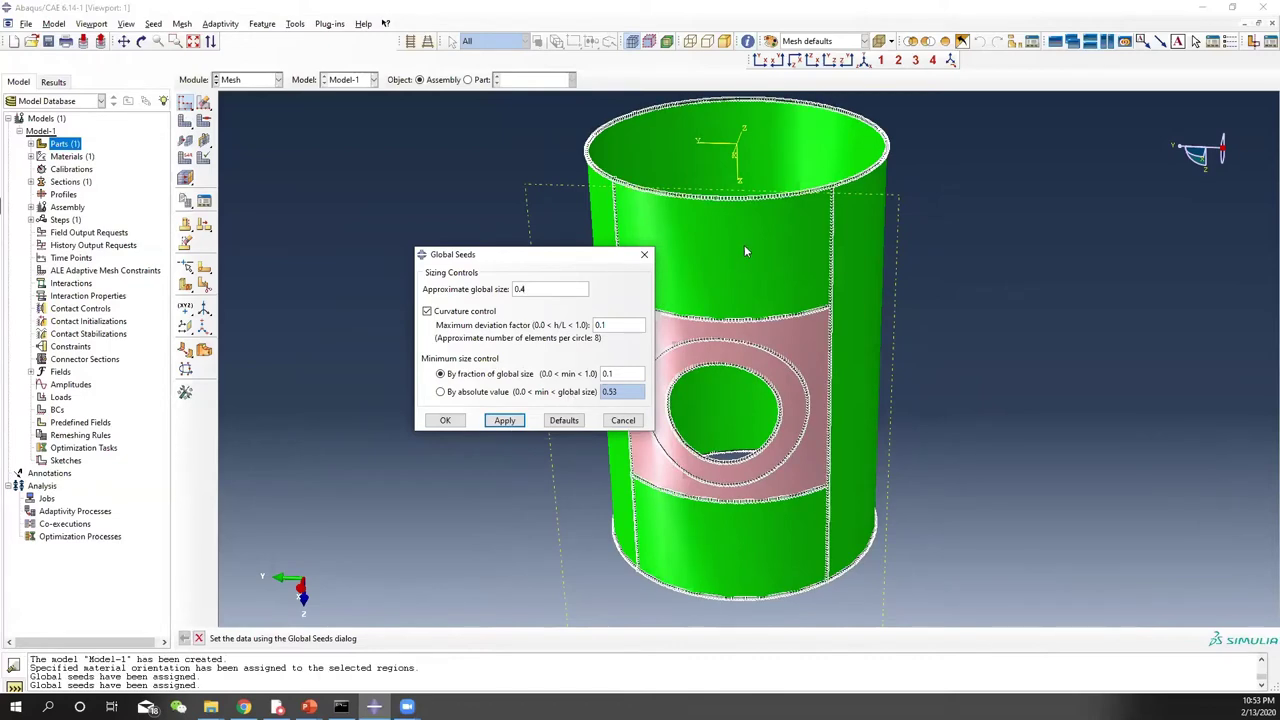
scroll(735, 196, "up", 2)
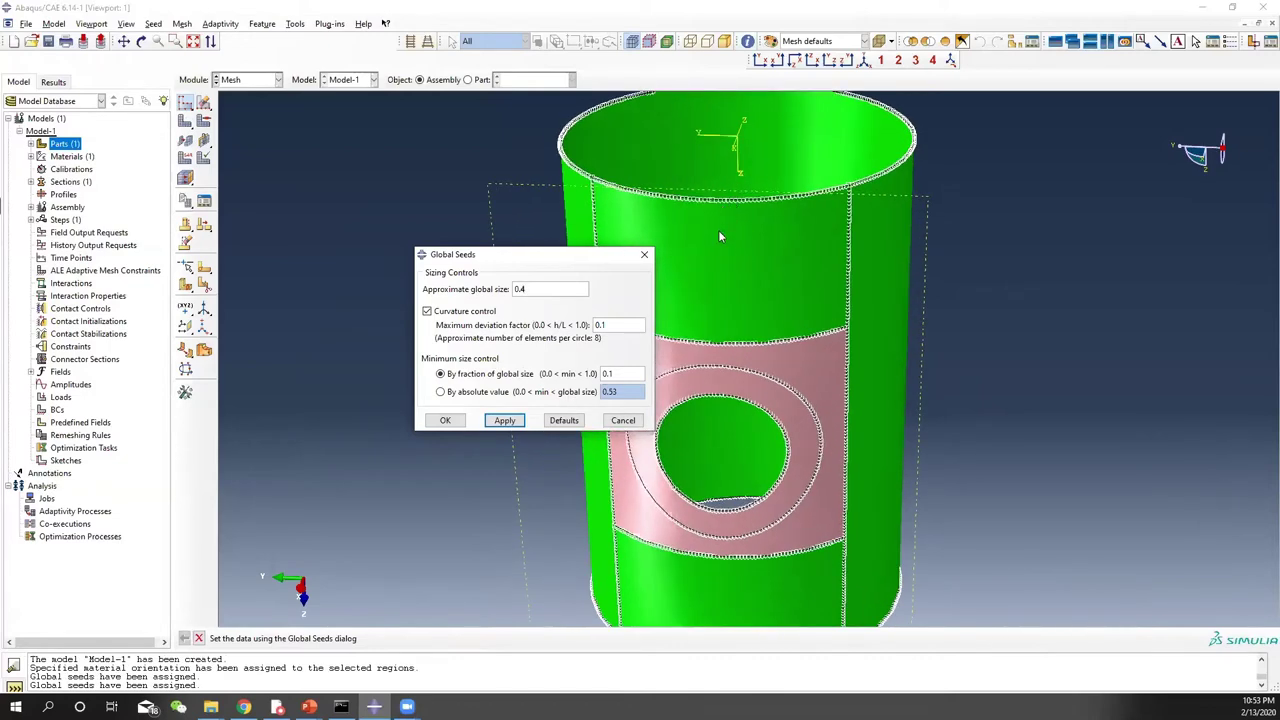
scroll(718, 236, "down", 1)
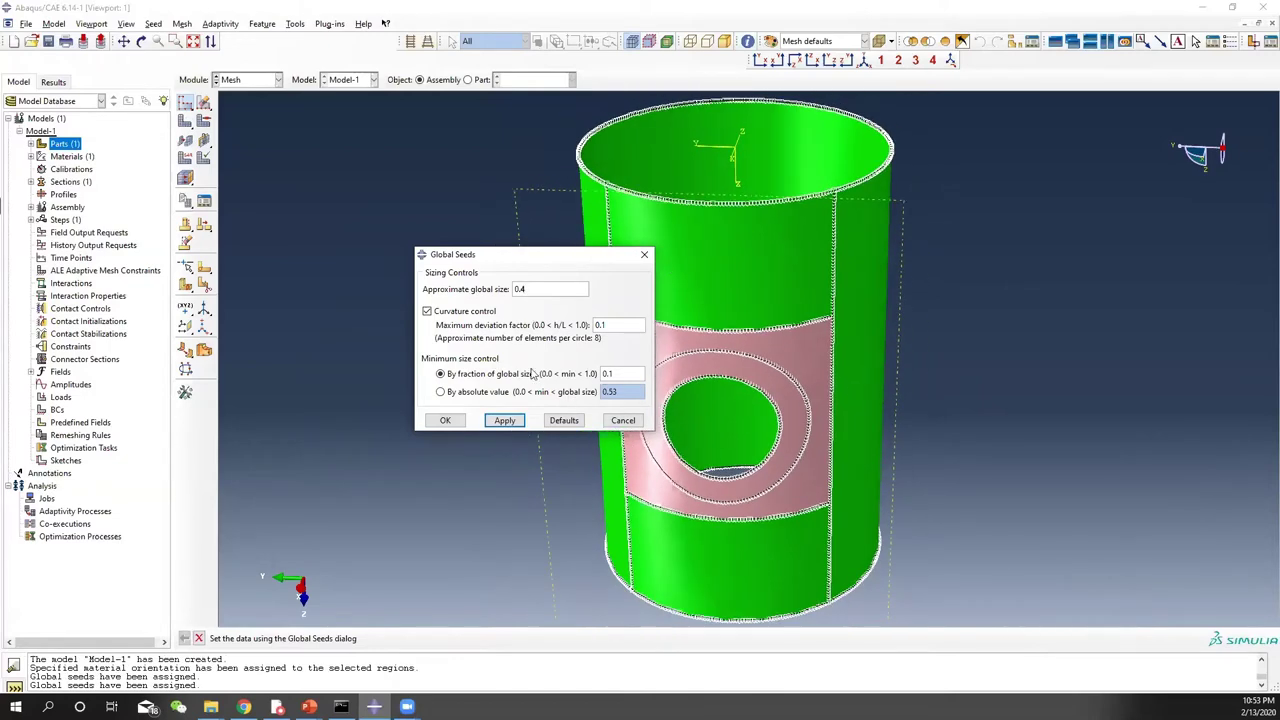
left_click(457, 422)
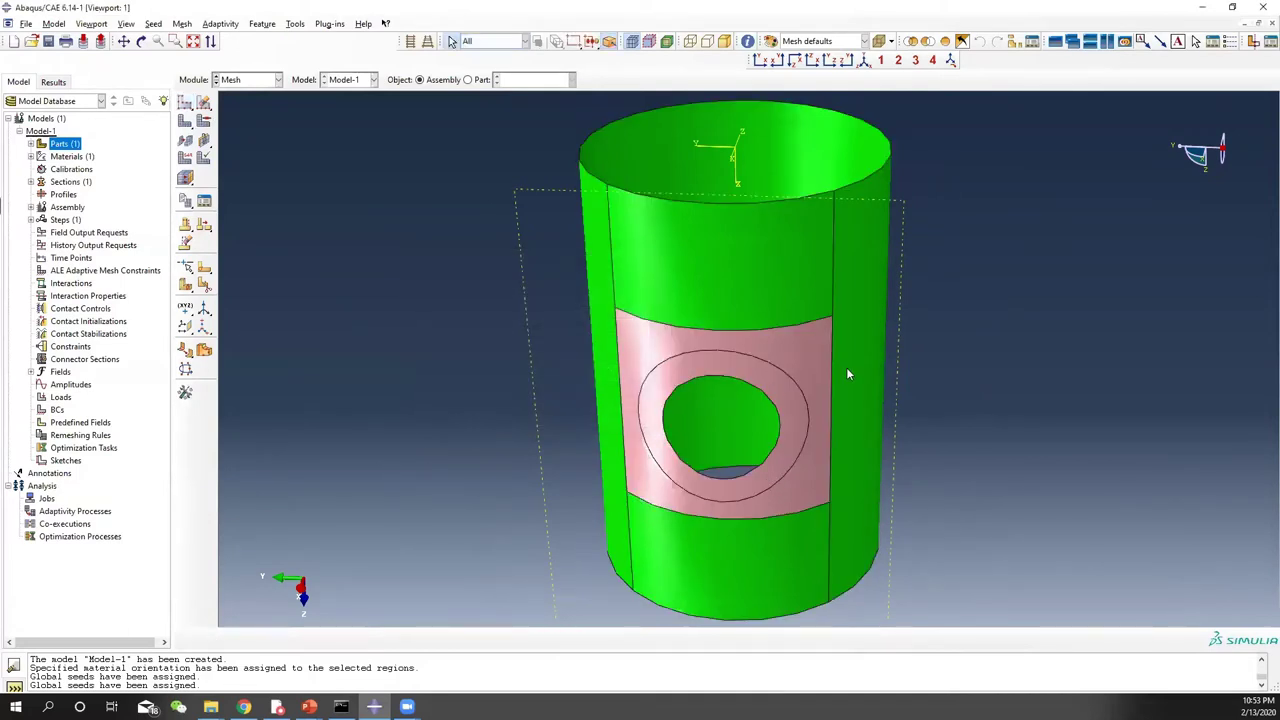
Step: Seed the outer circle of the ring around the hole by number with 300 elements
left_click_drag(762, 387, 776, 295, "ctrl+alt")
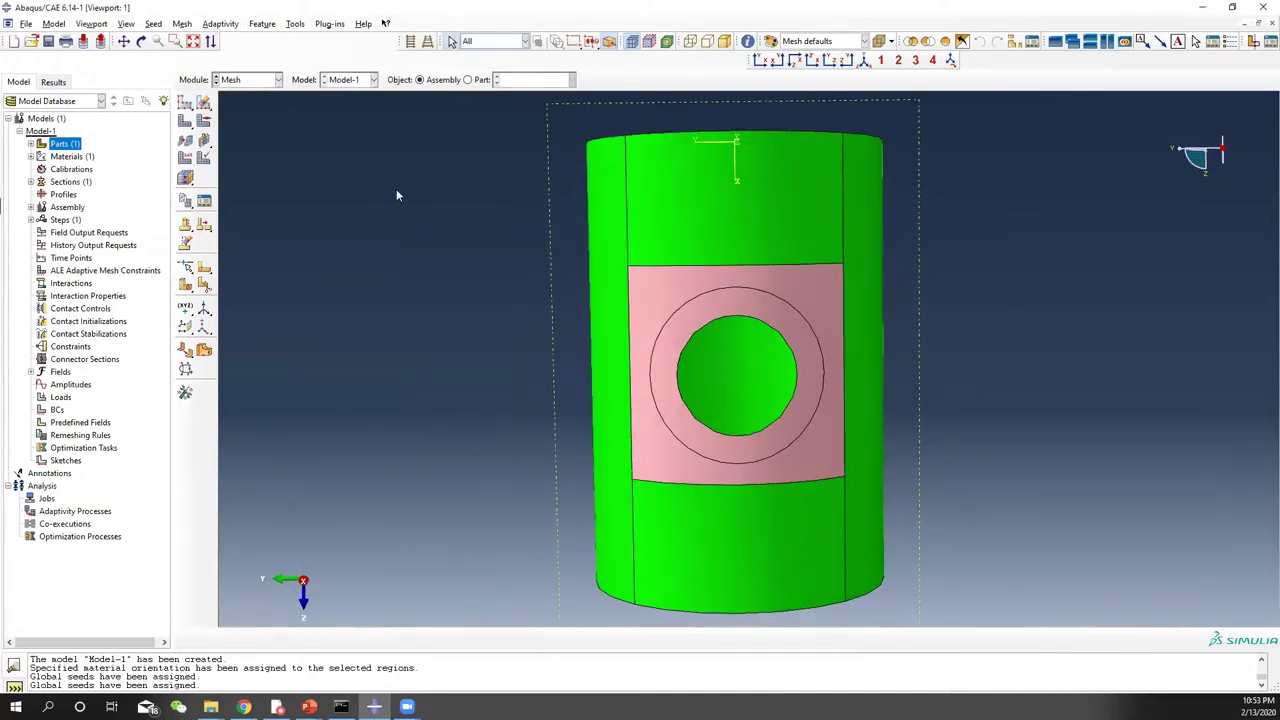
scroll(700, 292, "up", 2)
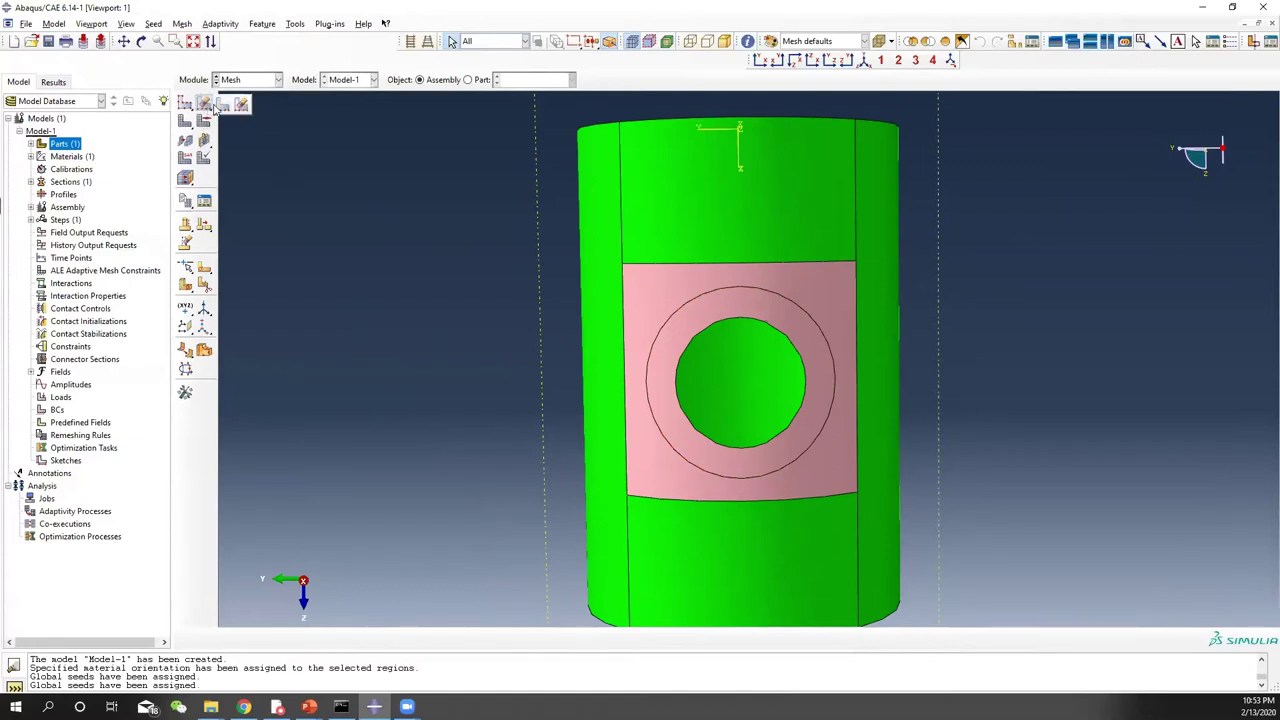
left_click(205, 103)
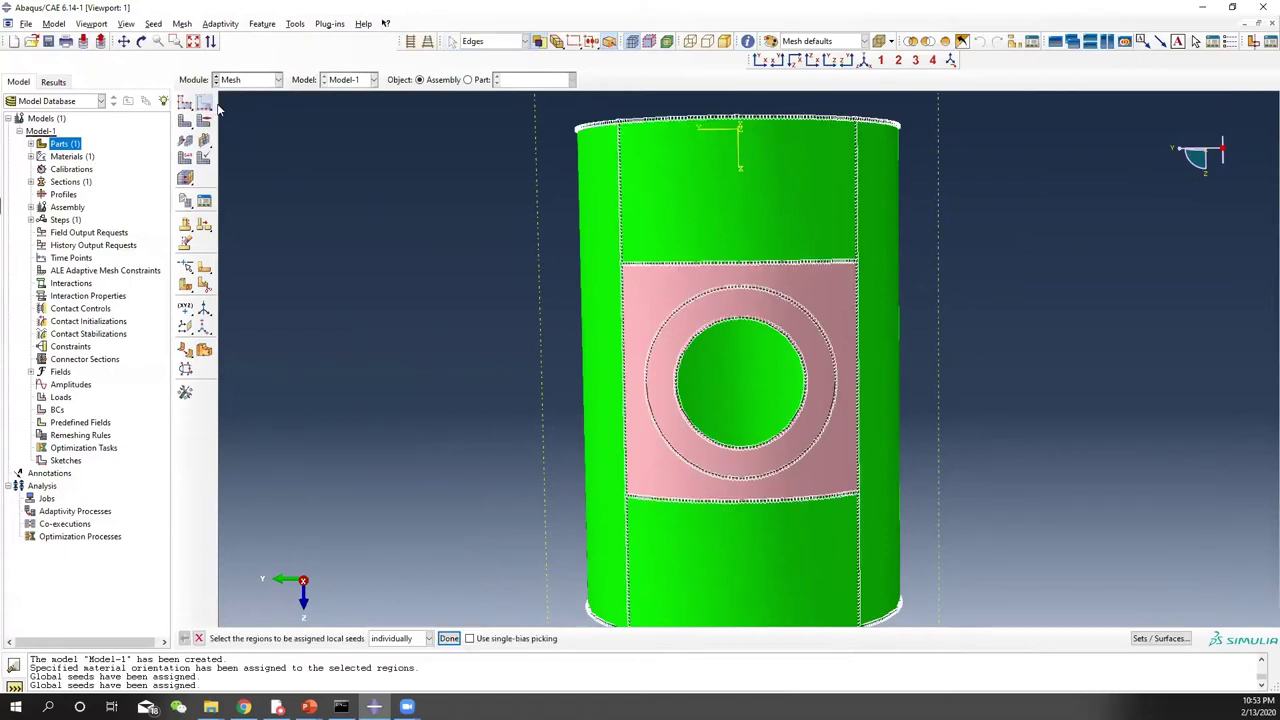
left_click(681, 306)
left_click(448, 639)
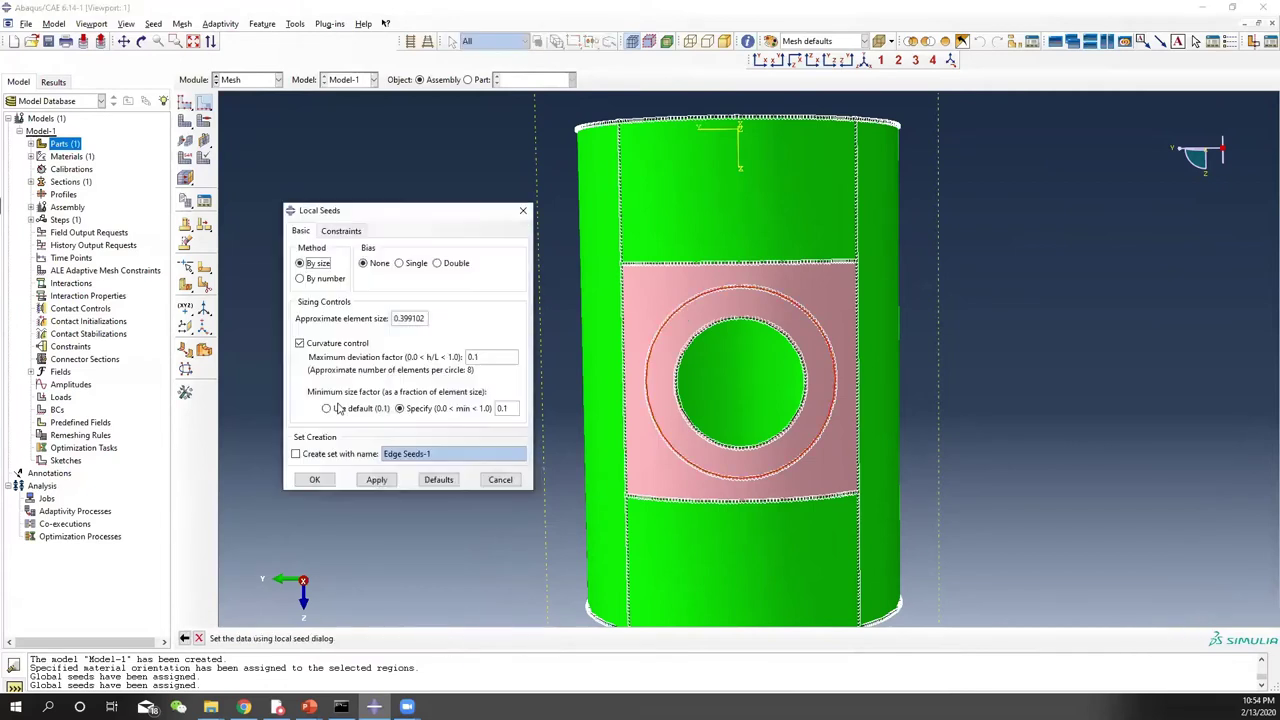
left_click(301, 279)
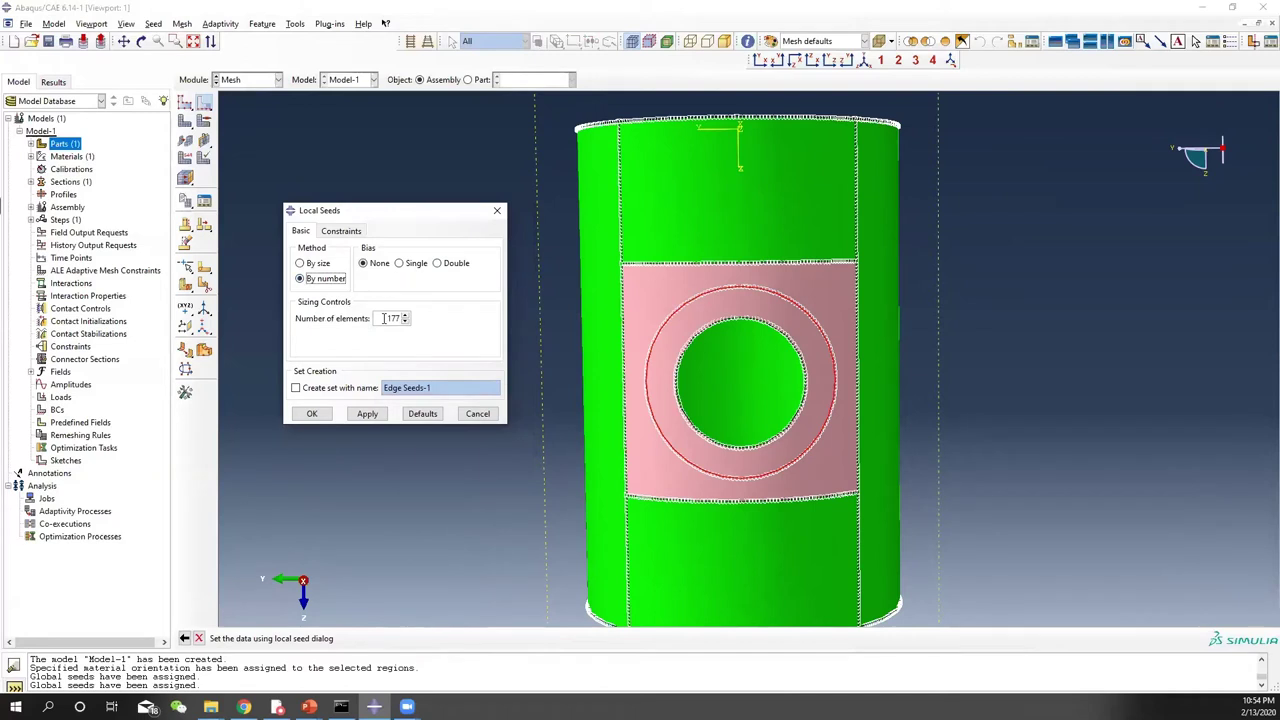
left_click_drag(384, 318, 417, 318)
type("1")
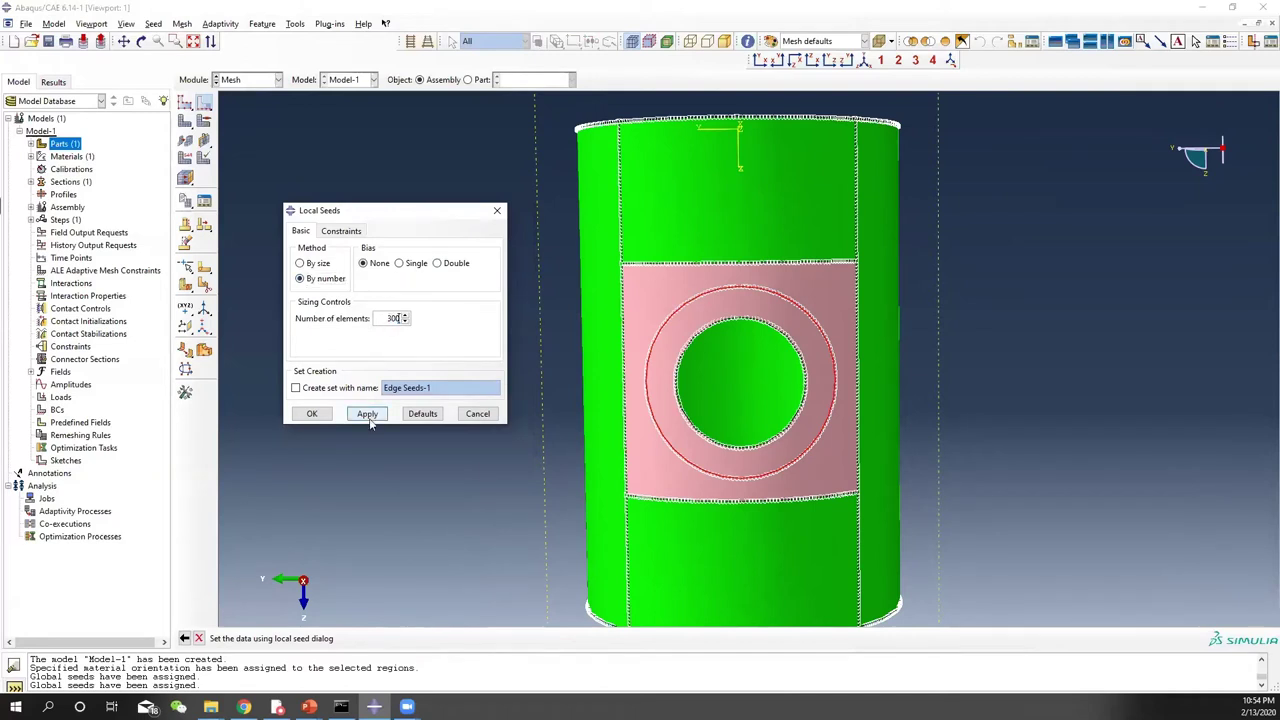
left_click(368, 414)
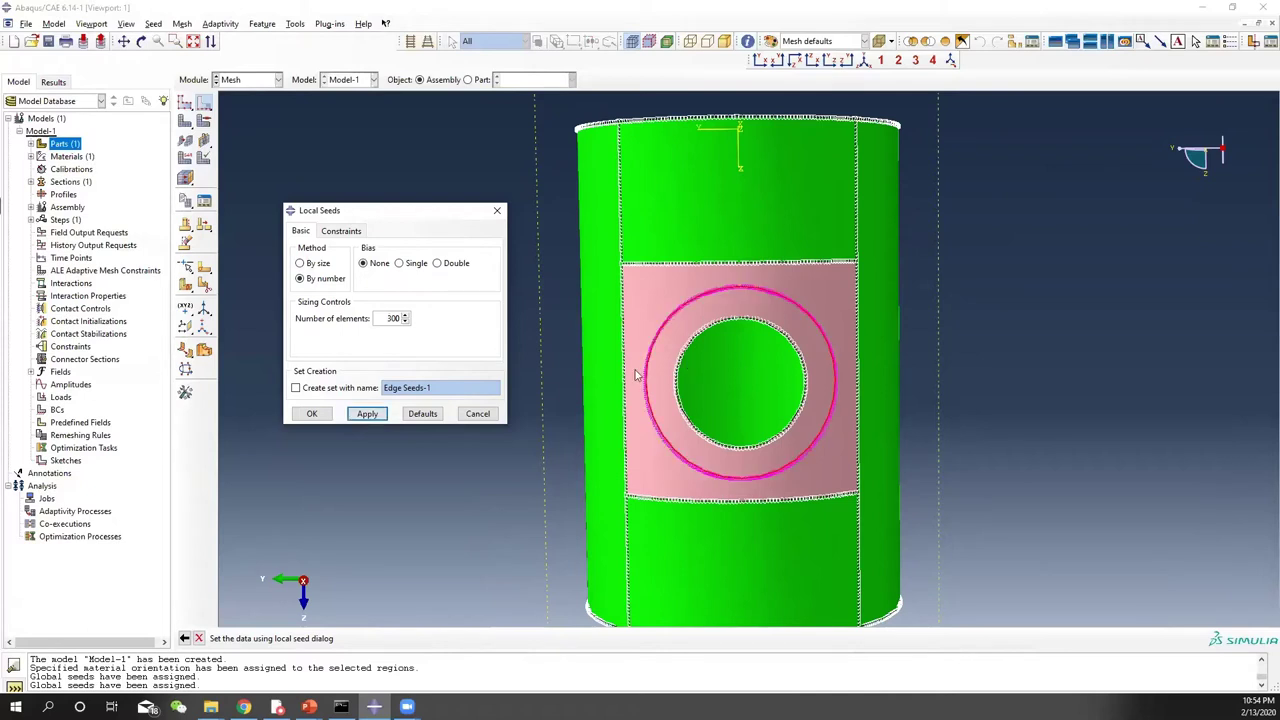
left_click(477, 413)
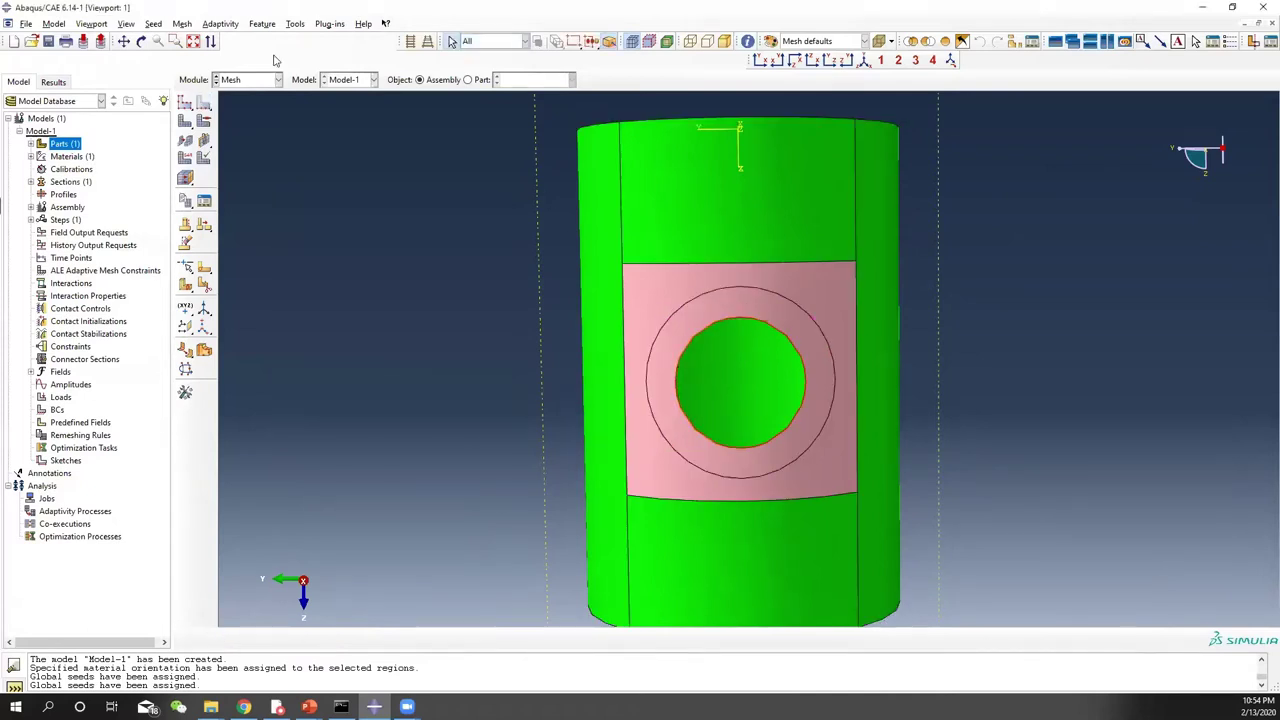
Step: Seed the hole's edge by number with 300 elements and close the local seed settings
left_click(204, 103)
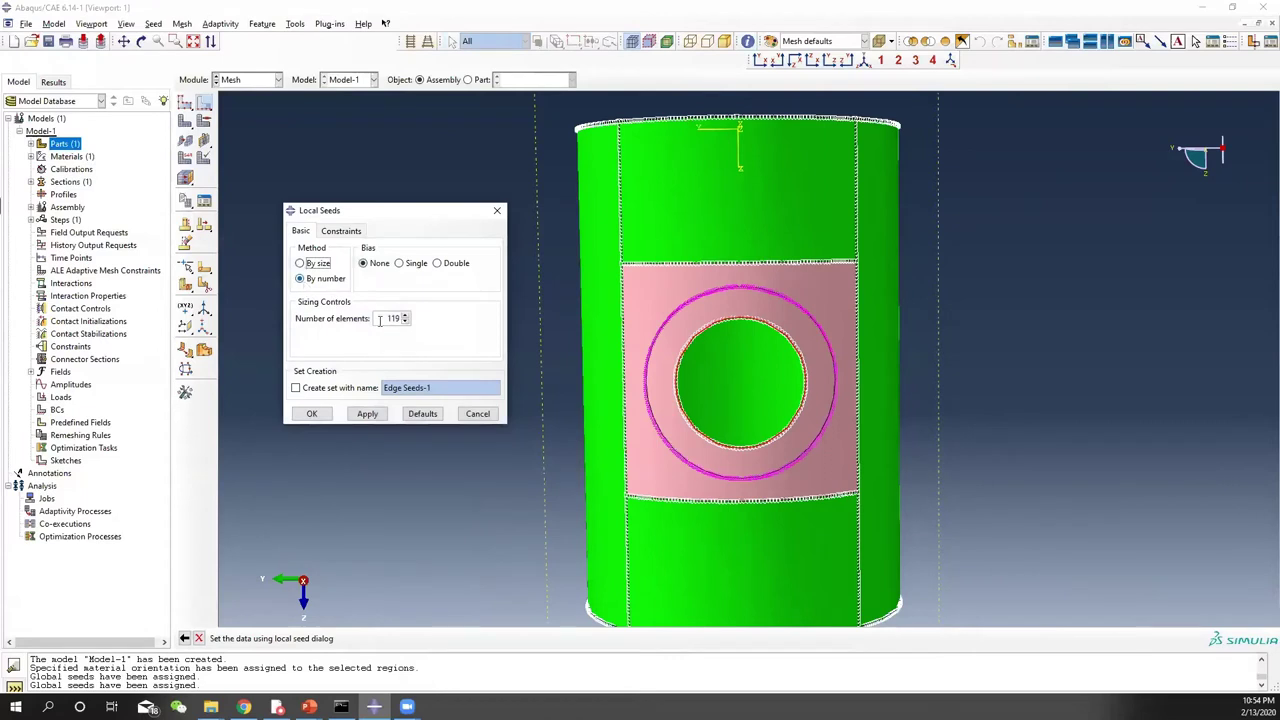
double_click(390, 318)
type("300")
left_click(367, 413)
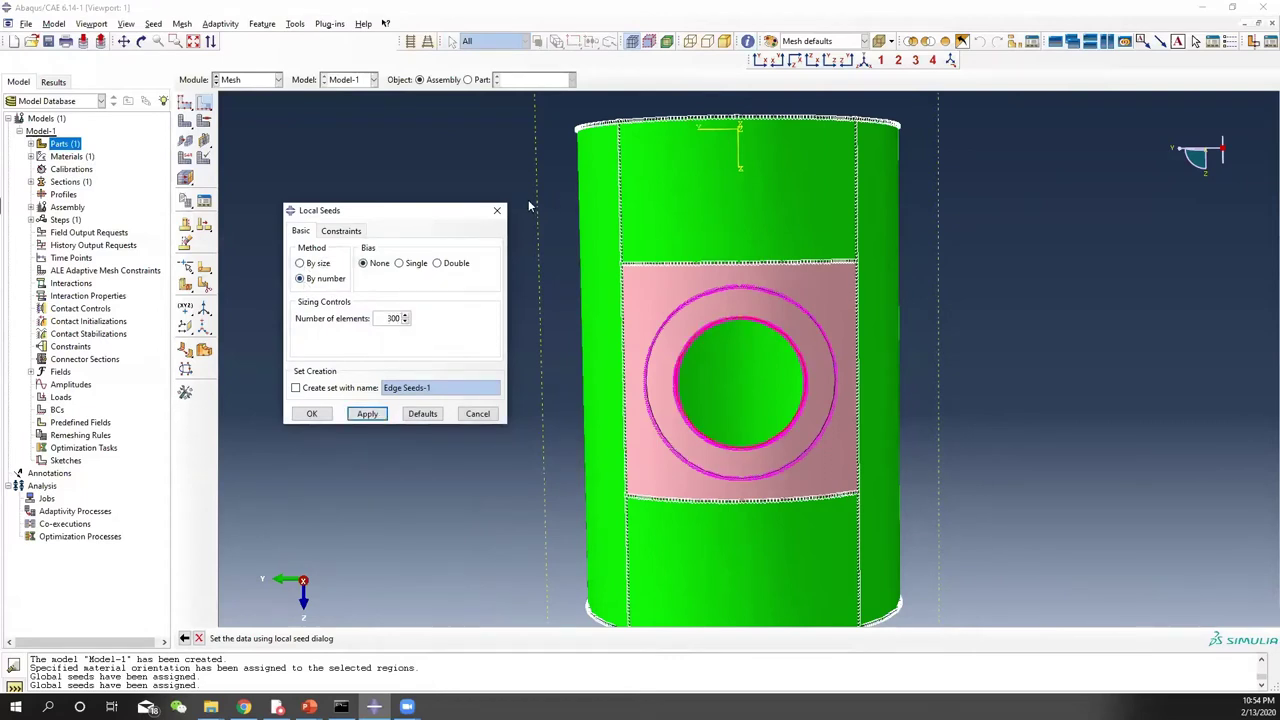
left_click(497, 210)
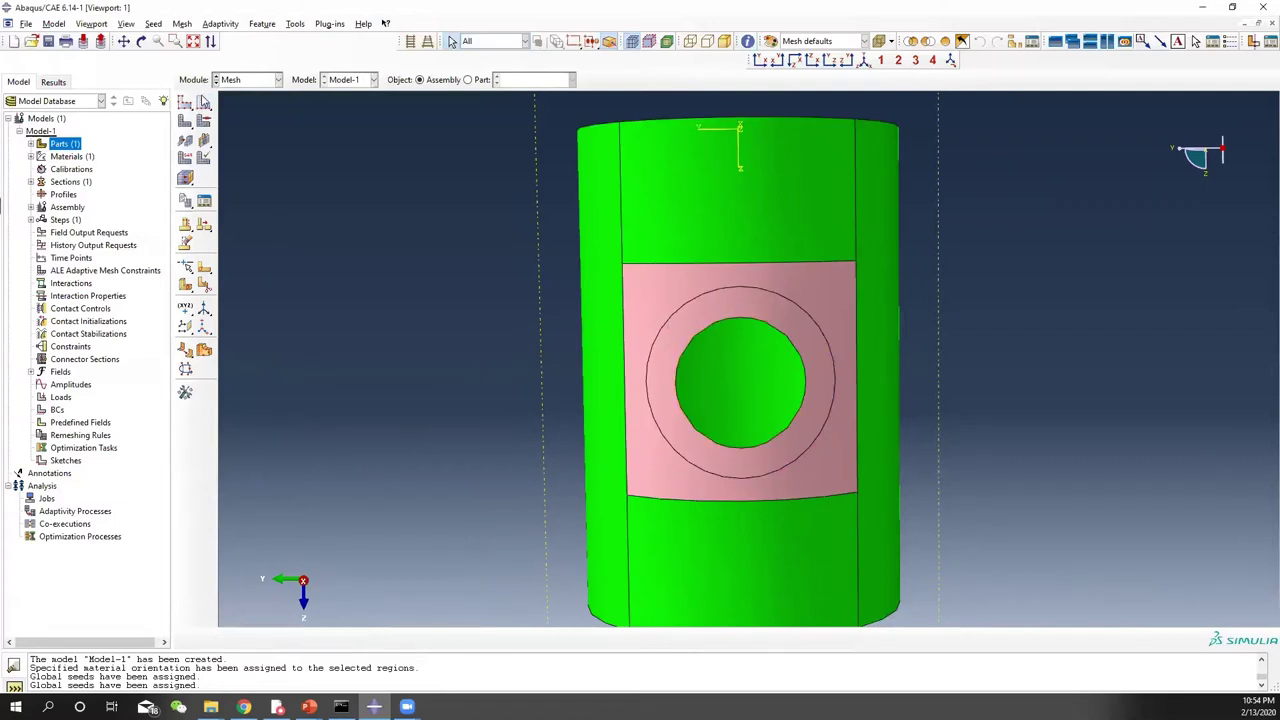
Step: Generate the mesh on the whole shell instance
left_click_drag(188, 121, 203, 130)
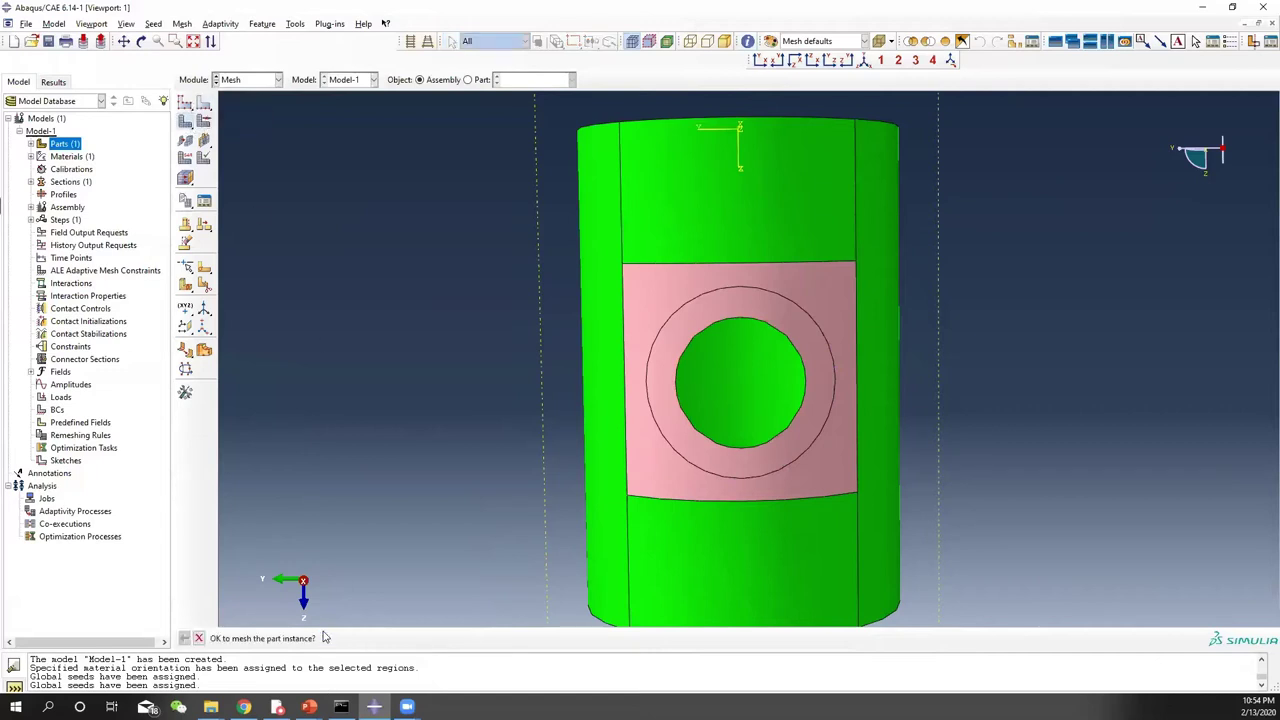
left_click(325, 637)
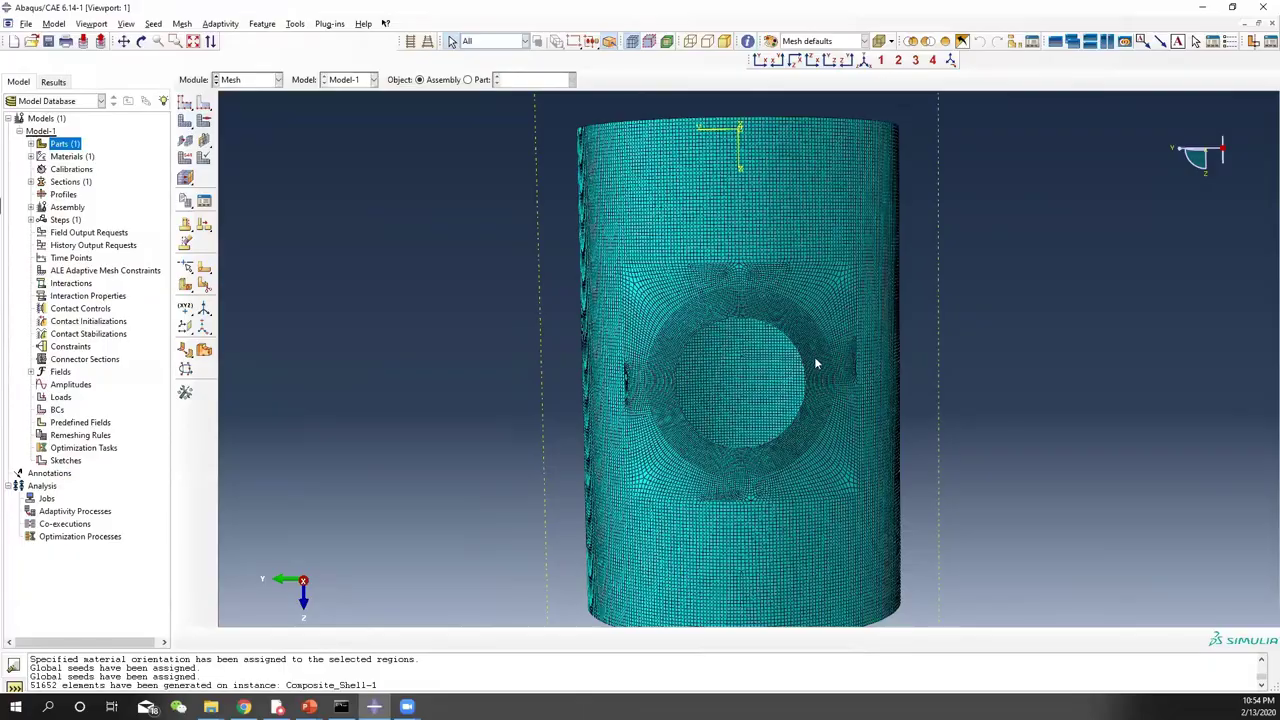
Step: Examine the mesh around the hole and across the ring and square patch transitions
scroll(816, 363, "up", 5)
scroll(613, 221, "down", 1)
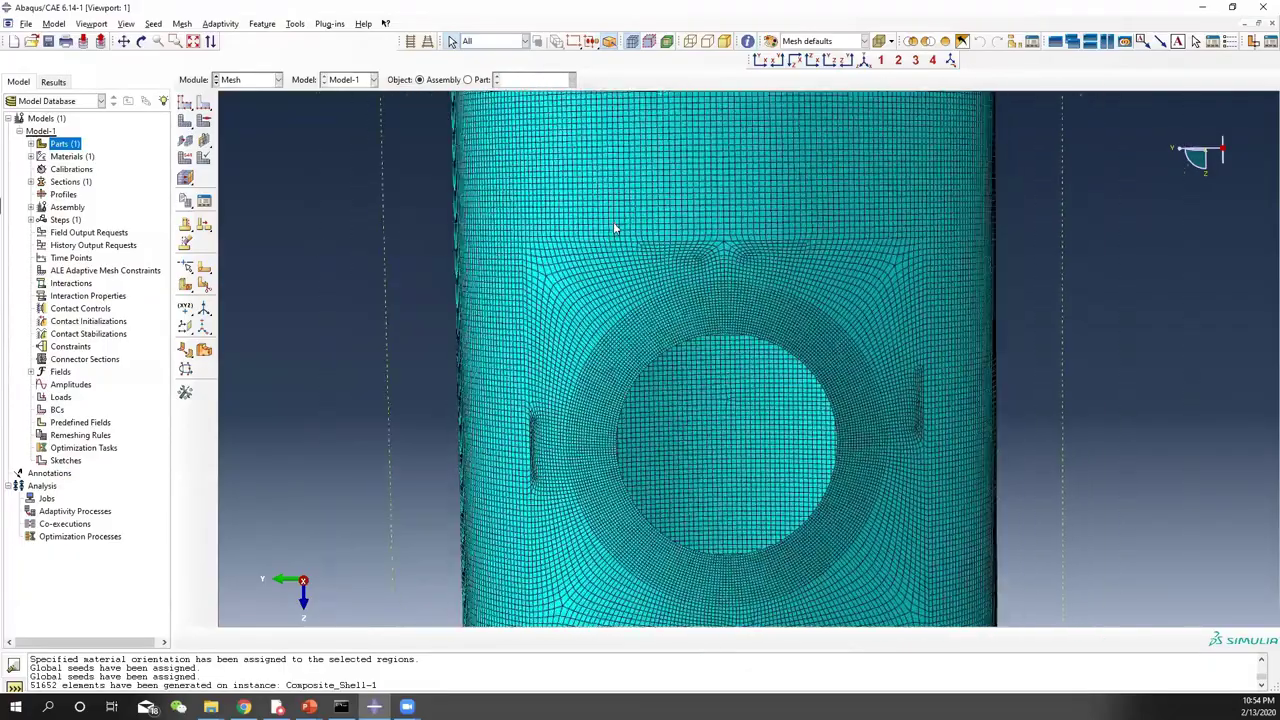
scroll(613, 221, "down", 3)
mouse_move(514, 374)
left_mouse_down("ctrl+alt")
mouse_move(660, 389)
mouse_move(734, 363)
mouse_move(527, 362)
left_mouse_up("ctrl+alt")
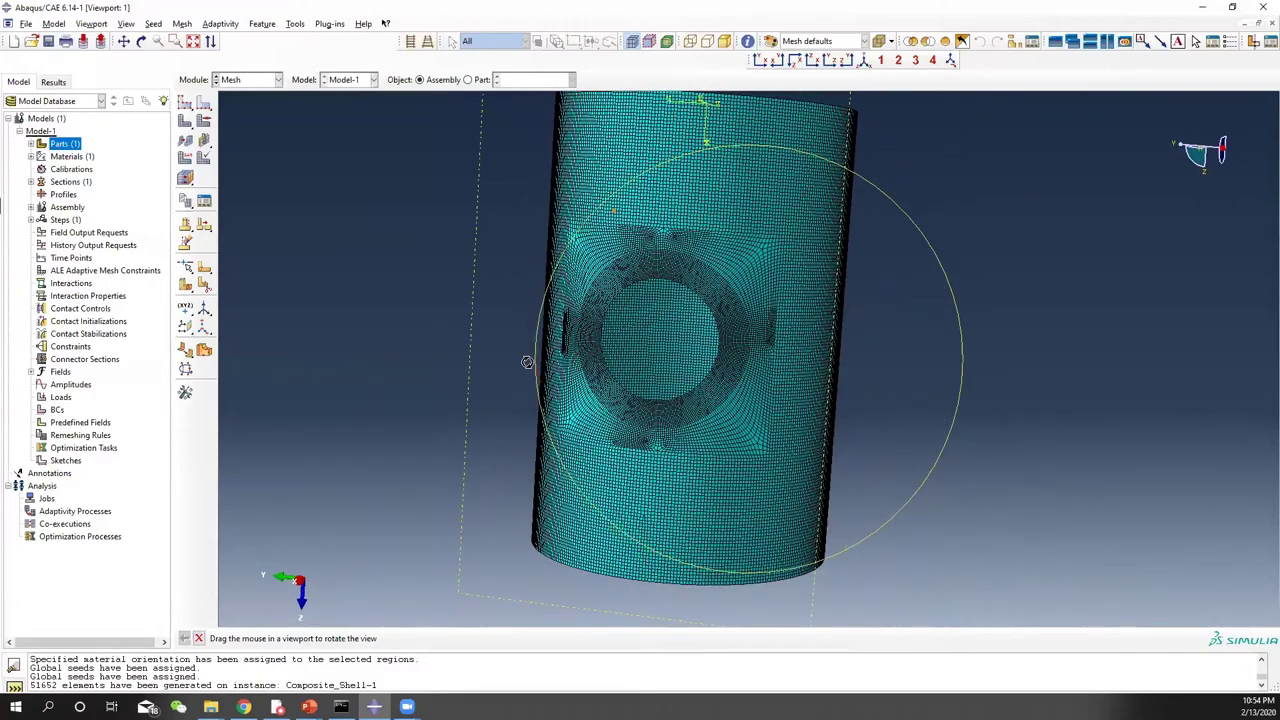
scroll(686, 380, "up", 5)
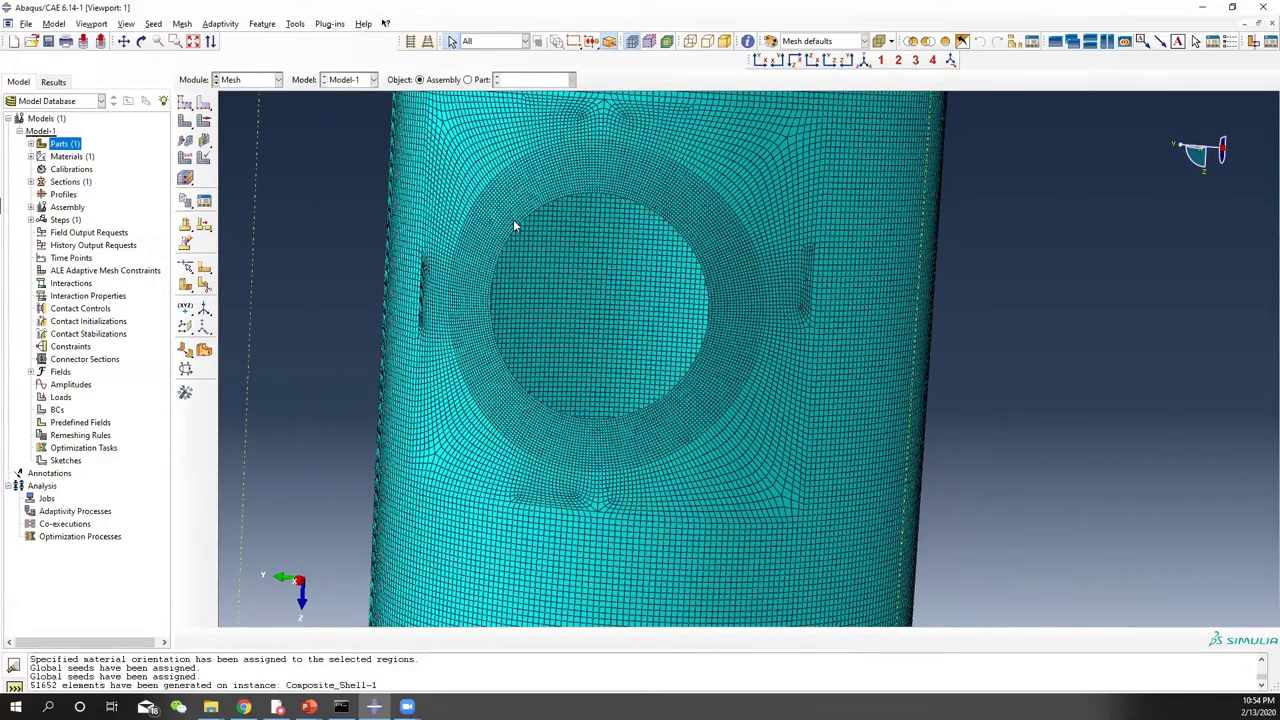
scroll(725, 286, "up", 4)
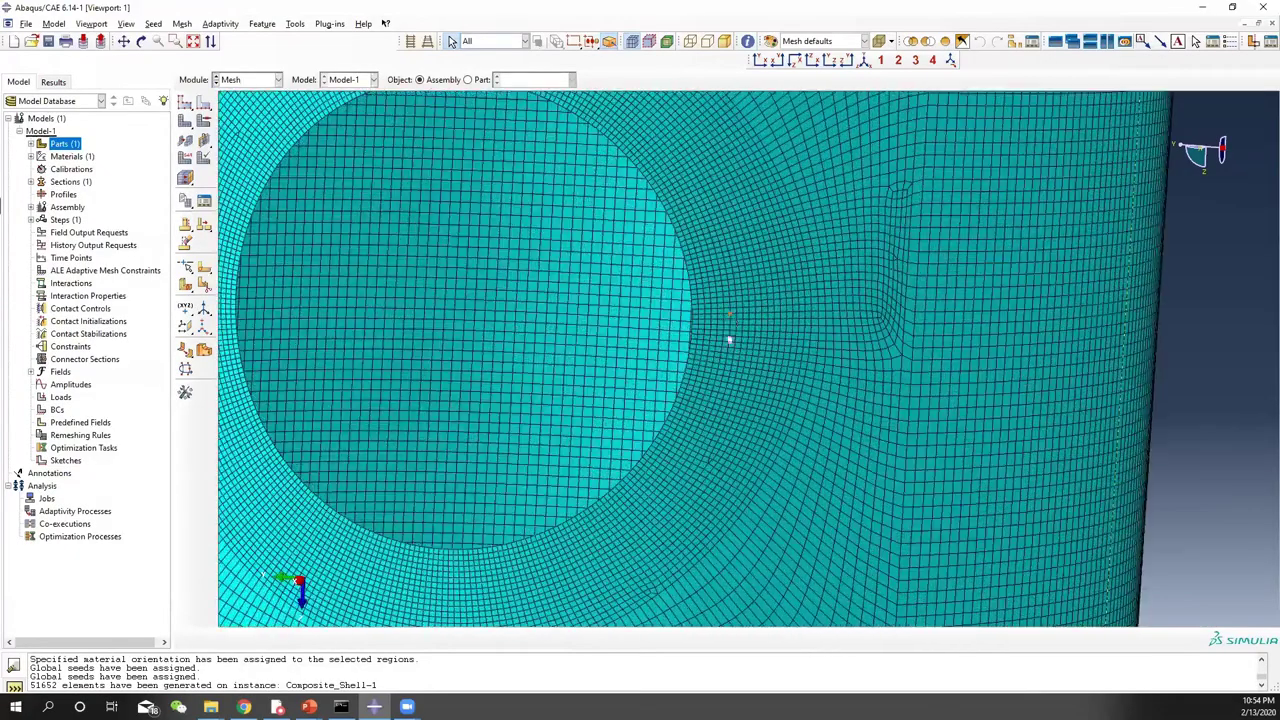
scroll(745, 302, "down", 5)
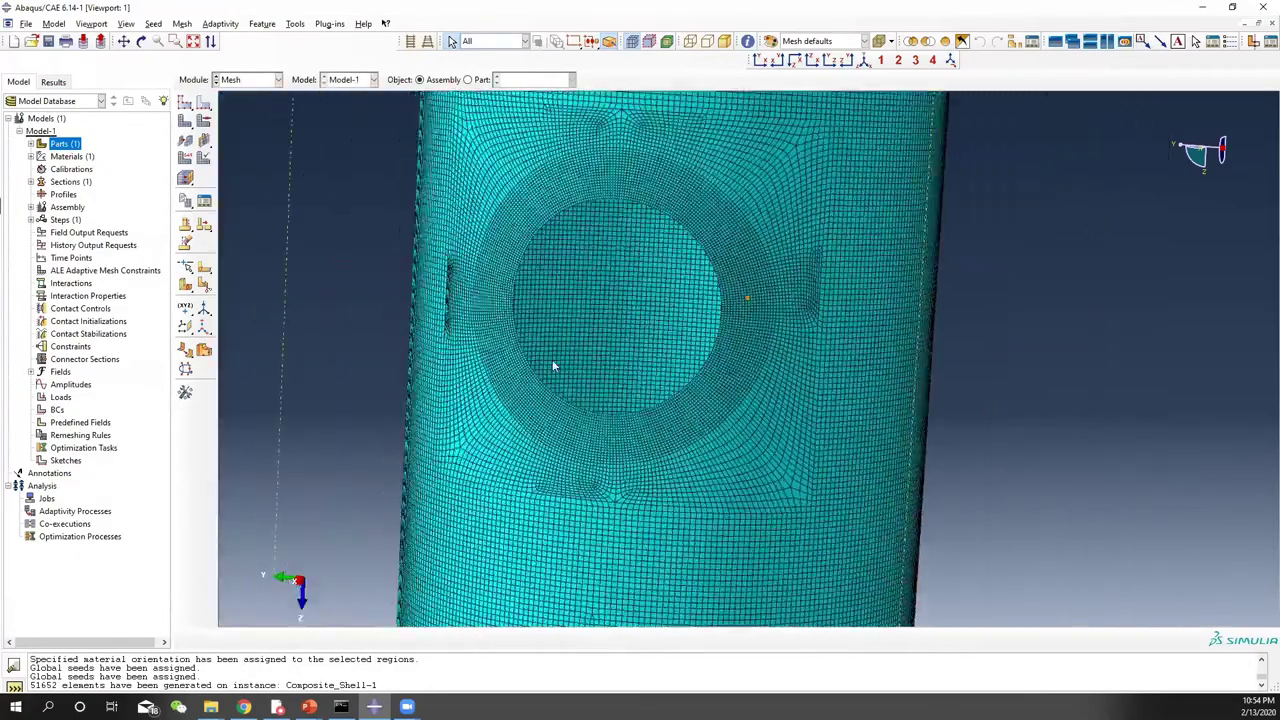
key("F3")
left_click_drag(624, 388, 612, 385)
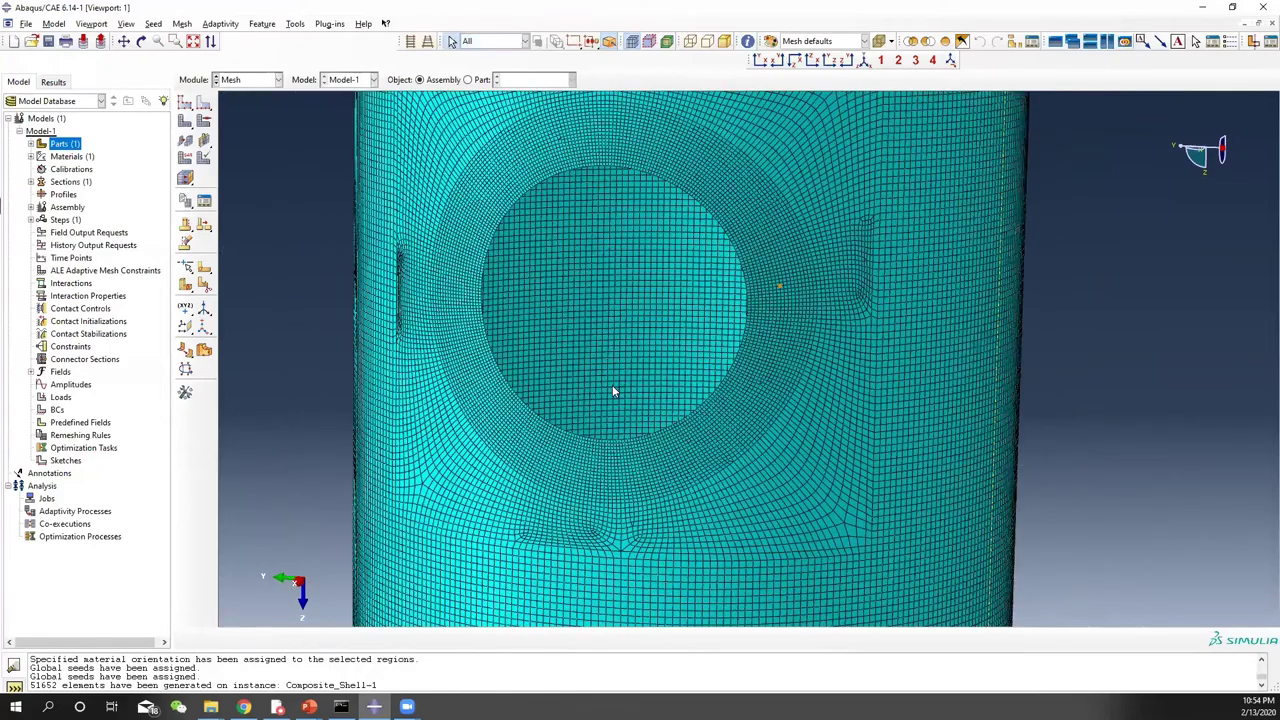
Step: Start creating a node set named Top for the meshed shell
scroll(710, 375, "down", 3)
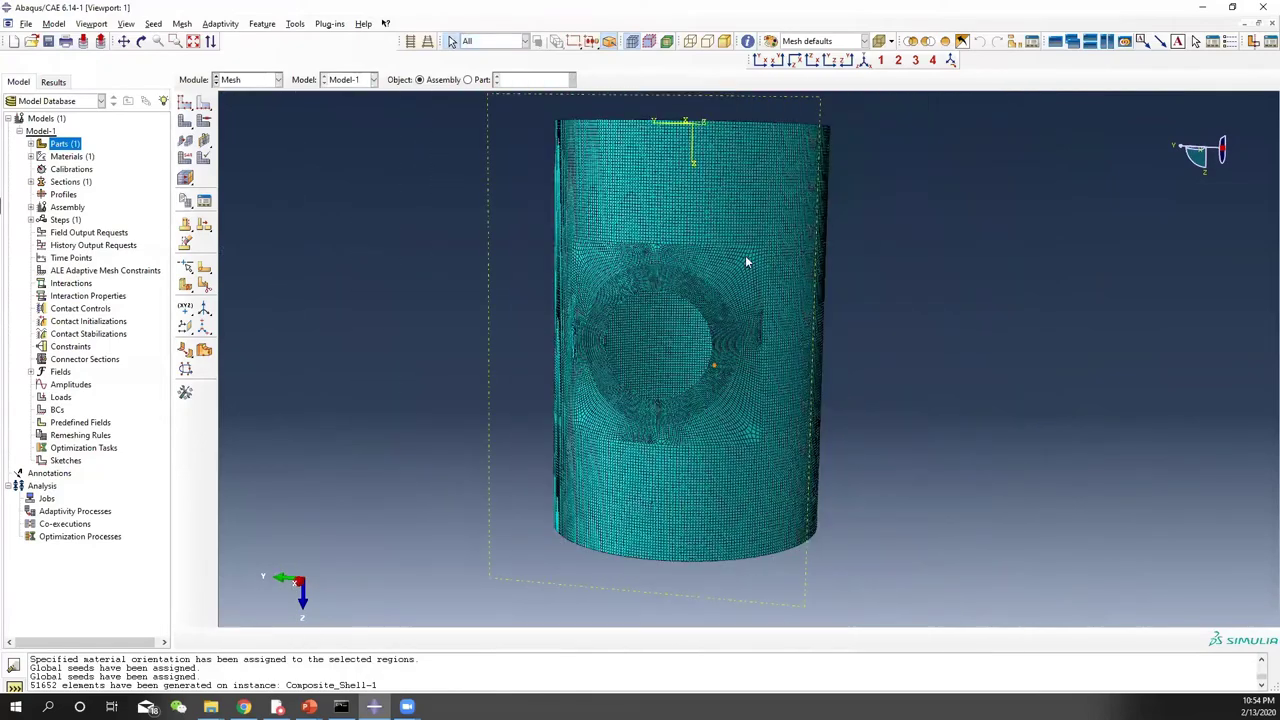
key("F3")
left_click_drag(746, 262, 666, 280)
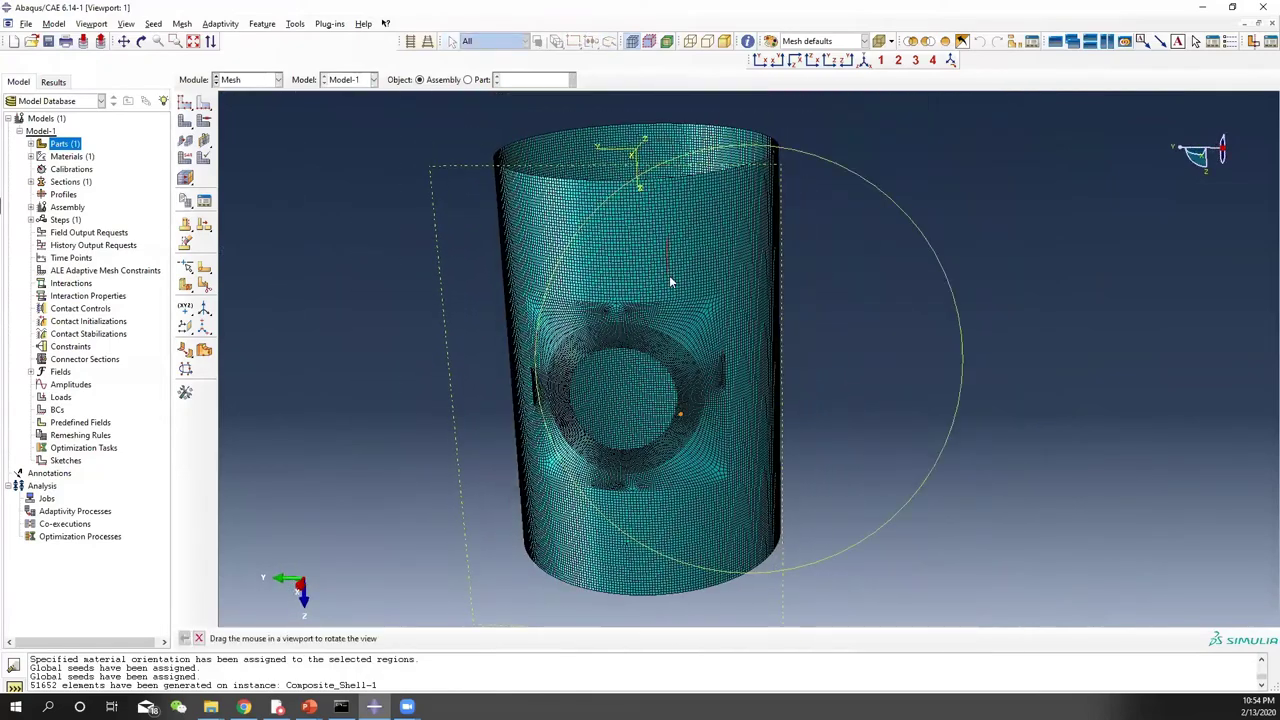
left_click(295, 24)
mouse_move(306, 51)
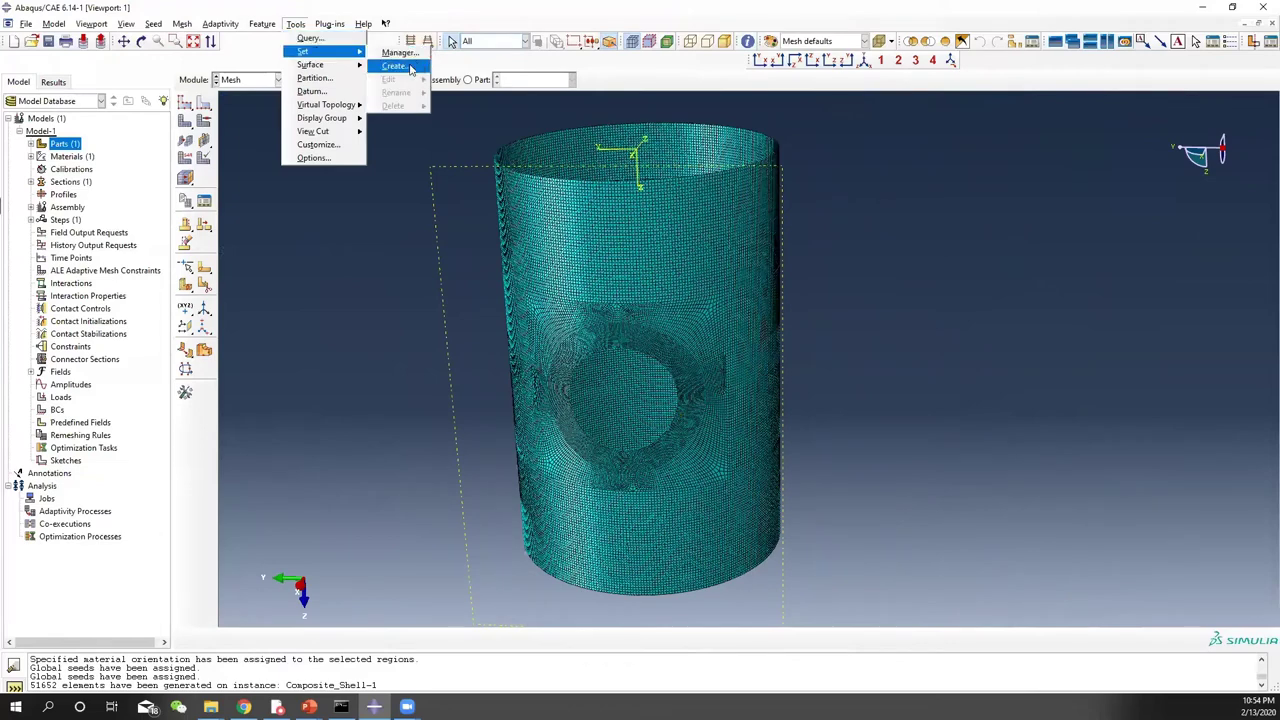
left_click(393, 66)
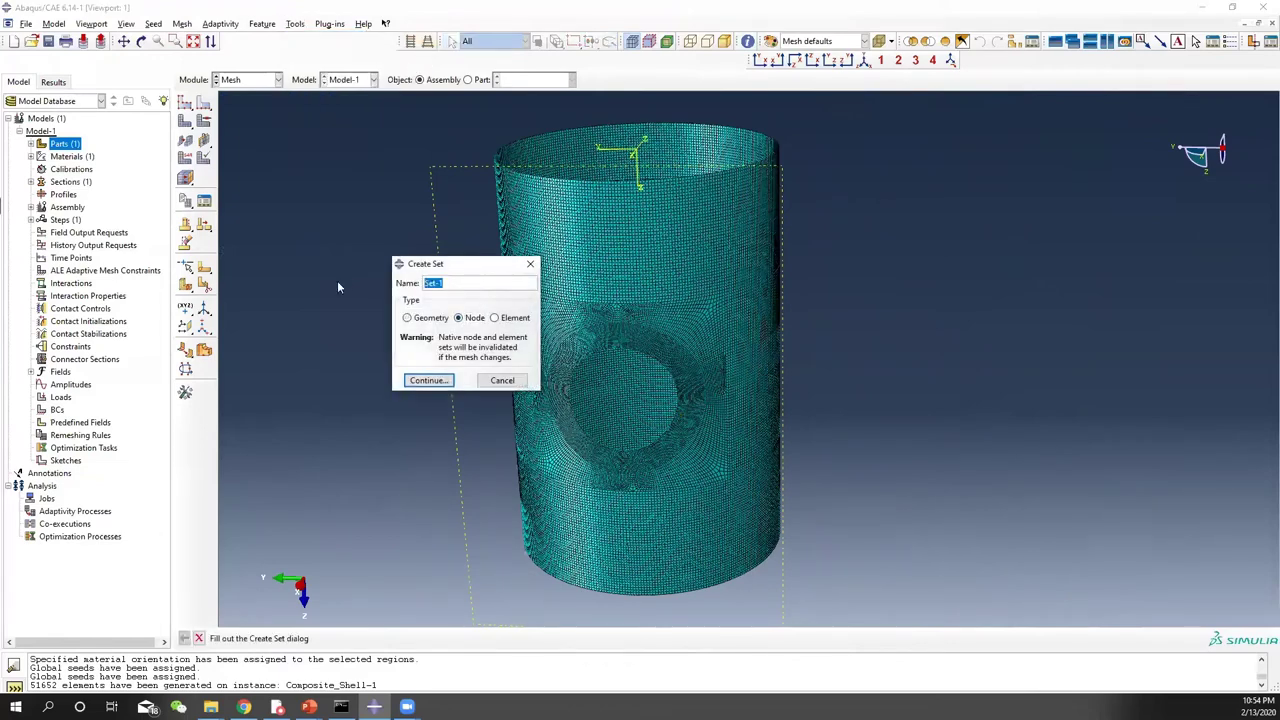
type("Top")
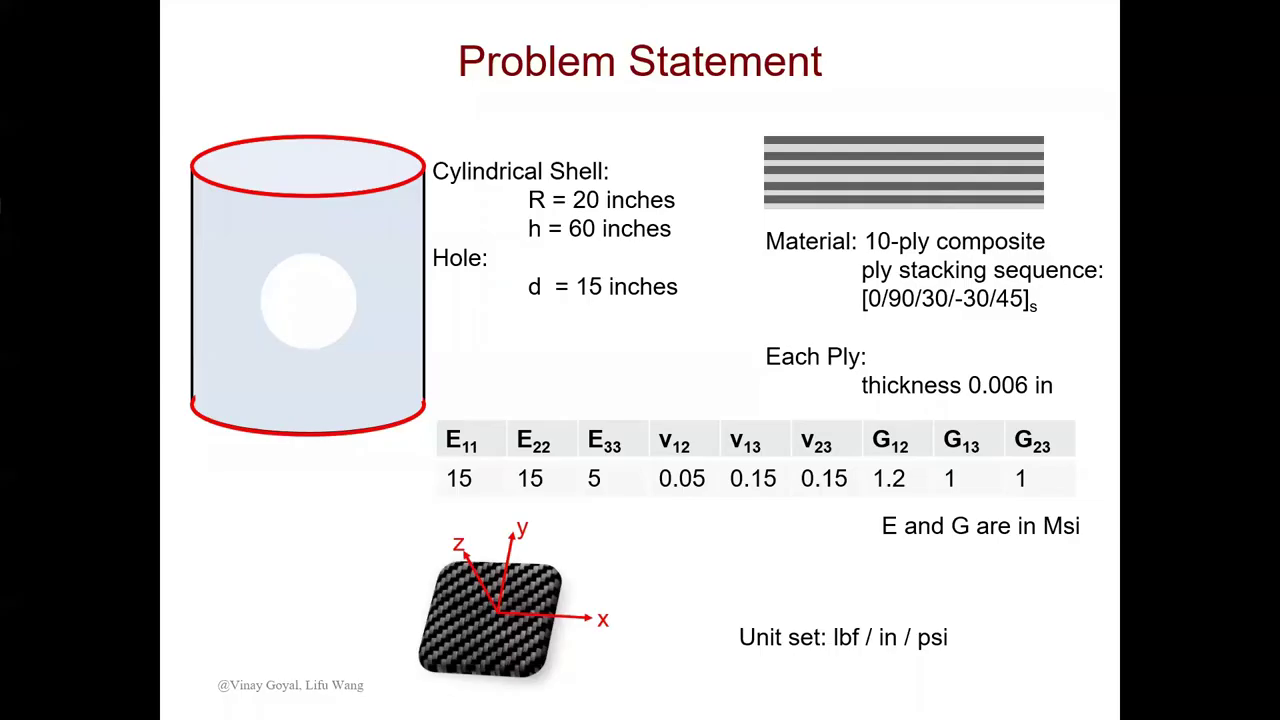
key("Right")
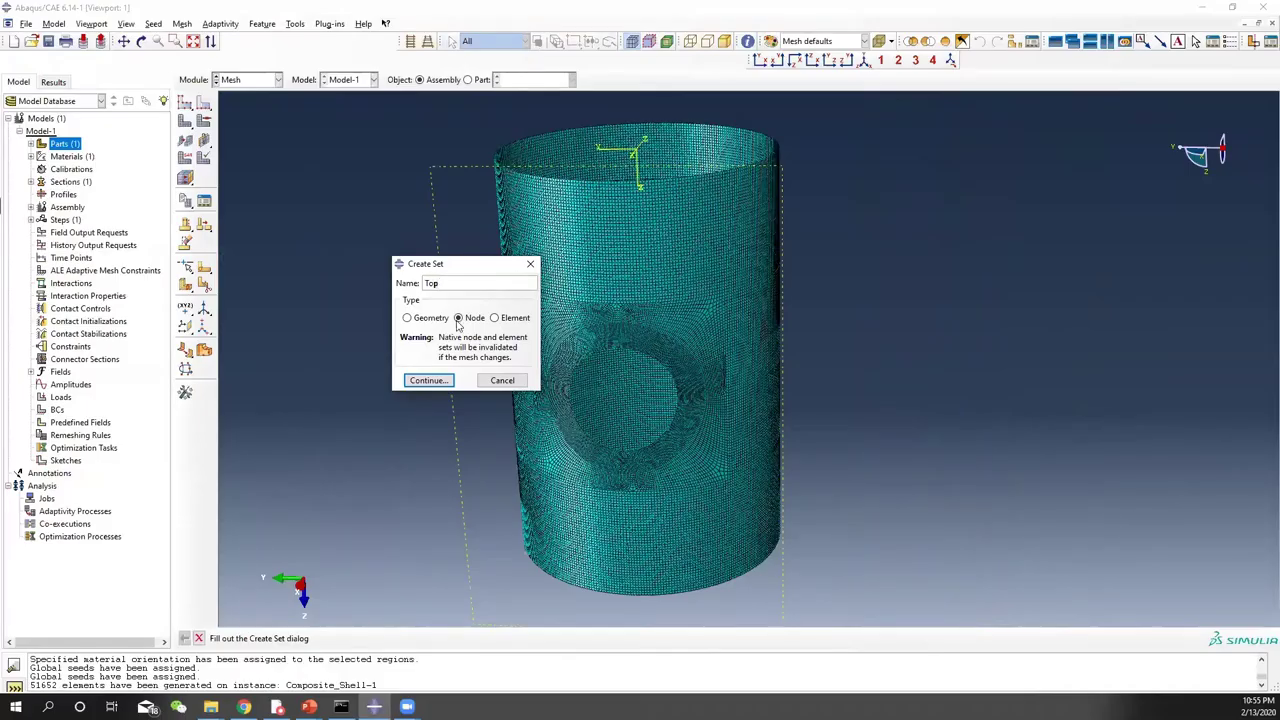
Step: Create the node set Top from the nodes along the cylinder's upper rim, selecting them by feature edge
left_click(441, 383)
left_click(371, 638)
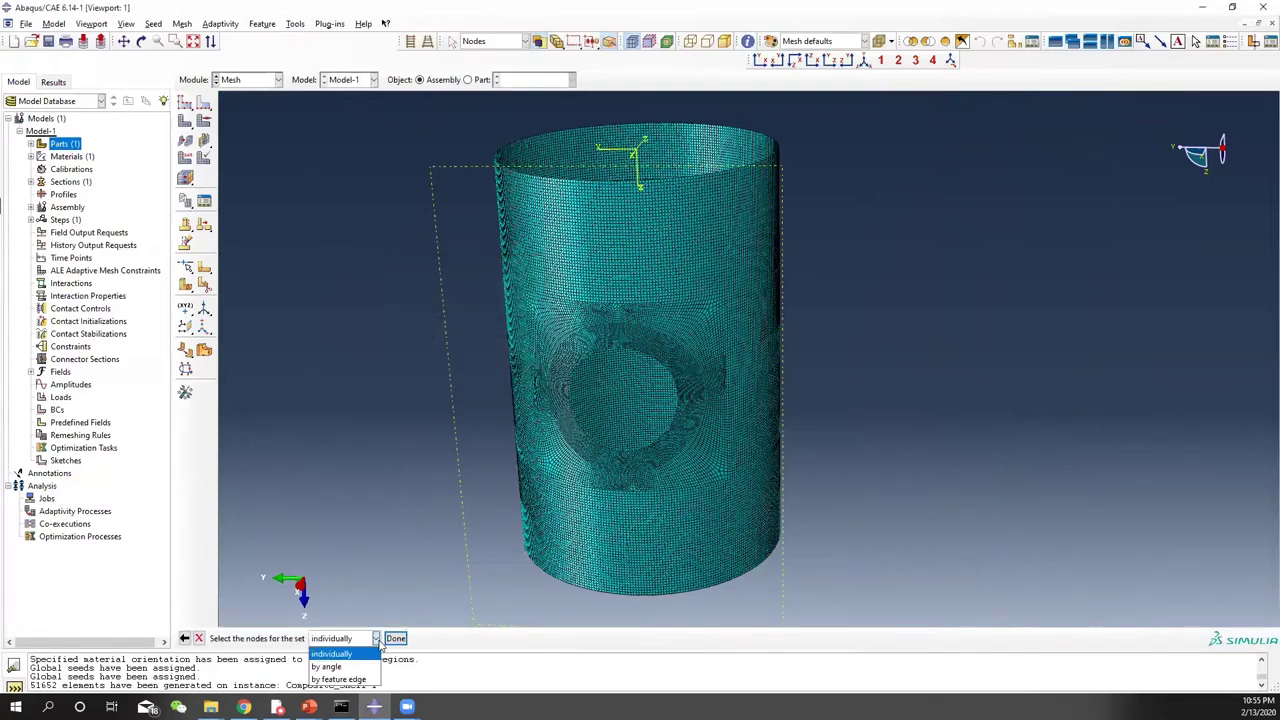
left_click(340, 679)
scroll(644, 238, "up", 5)
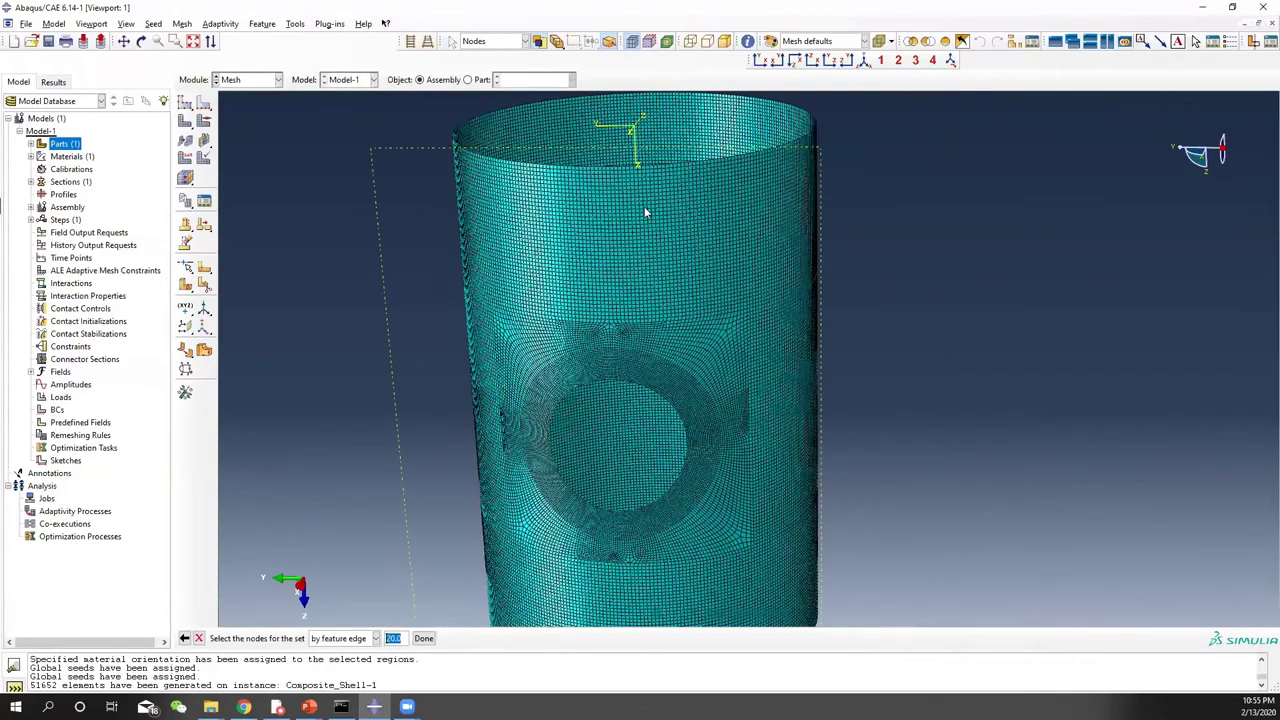
left_click_drag(634, 171, 630, 290, "ctrl+alt")
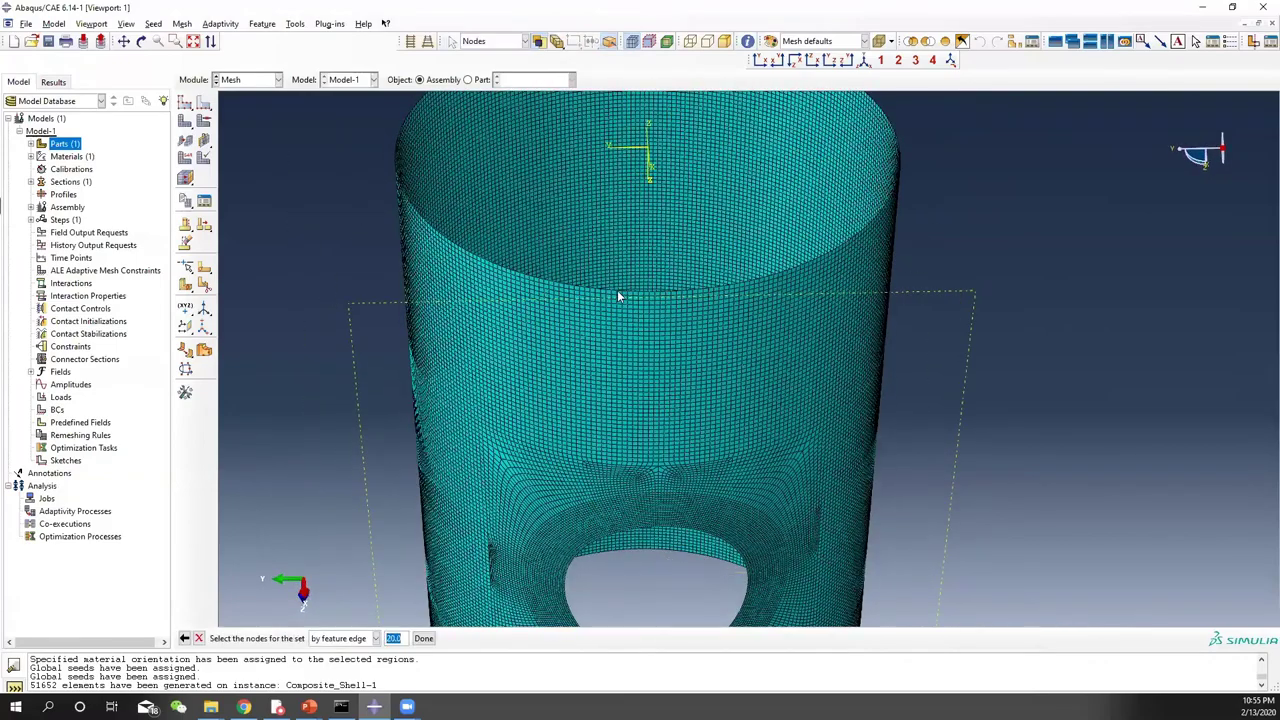
left_click(618, 294)
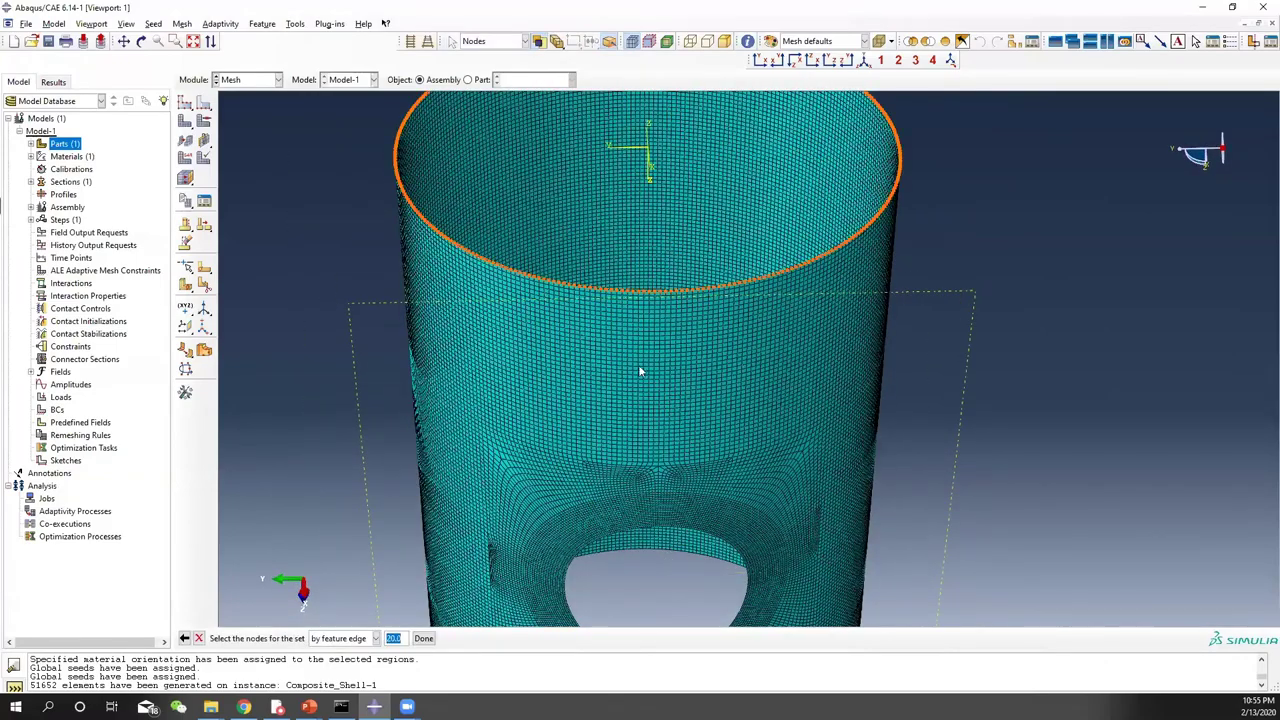
left_click(423, 640)
Step: Create a node set named Bottom from the nodes along the cylinder's lower rim, selecting them by feature edge
left_click_drag(657, 438, 632, 200, "ctrl+alt")
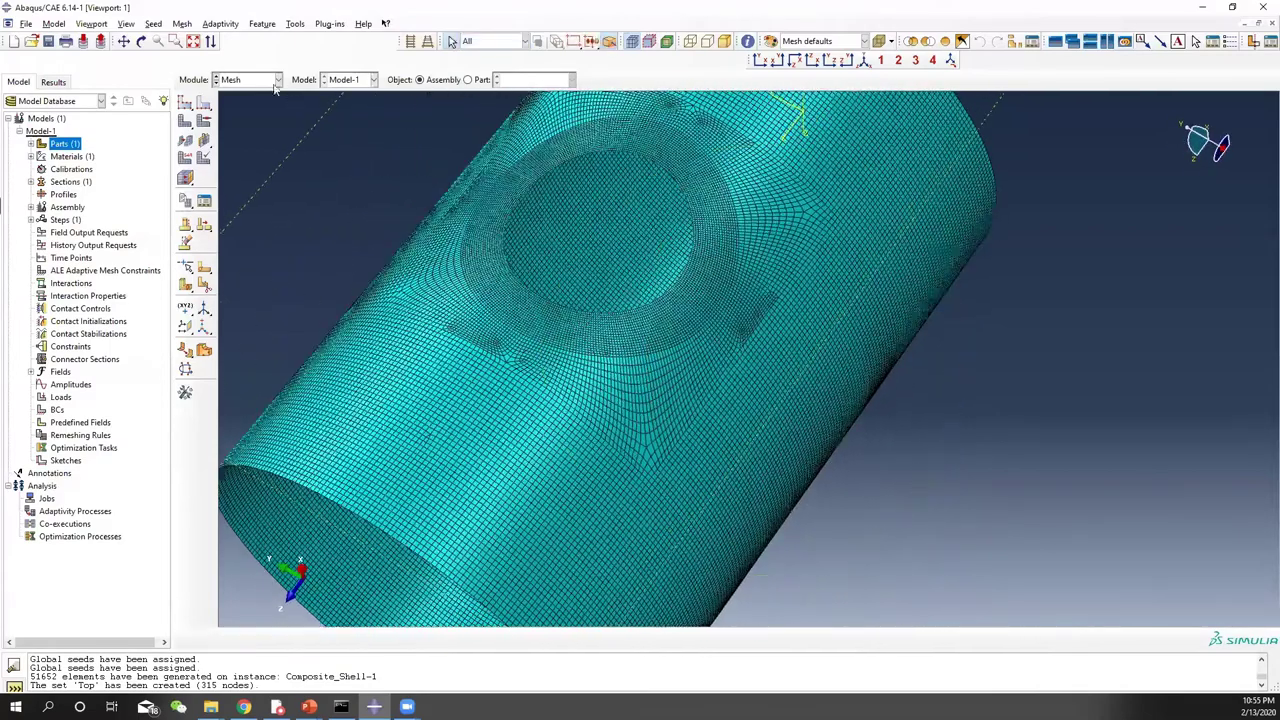
left_click(296, 24)
mouse_move(336, 54)
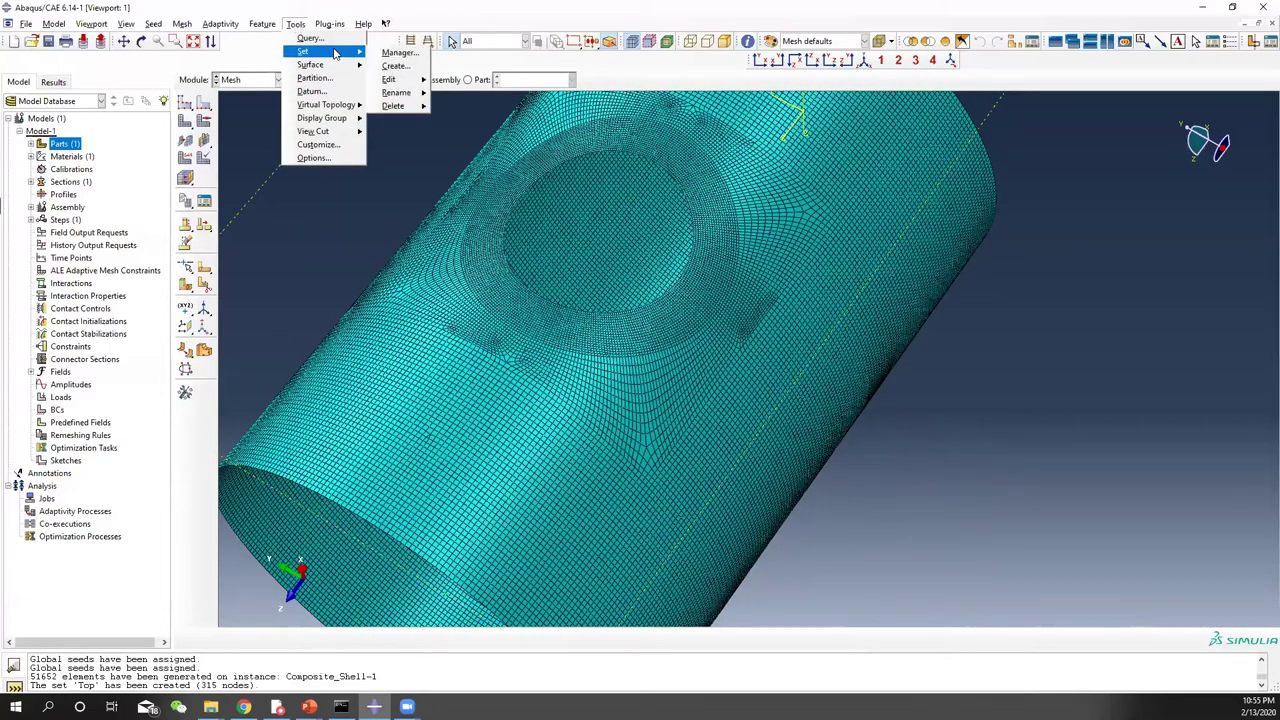
left_click(398, 52)
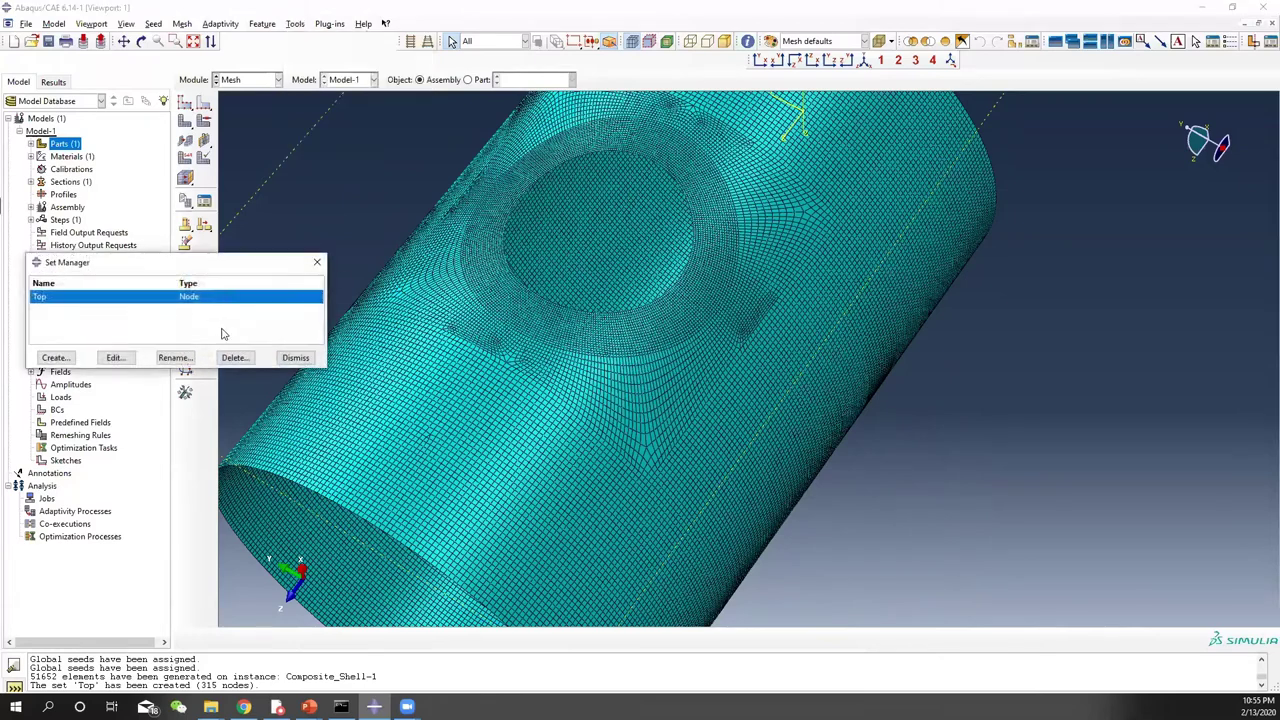
left_click(54, 358)
type("B")
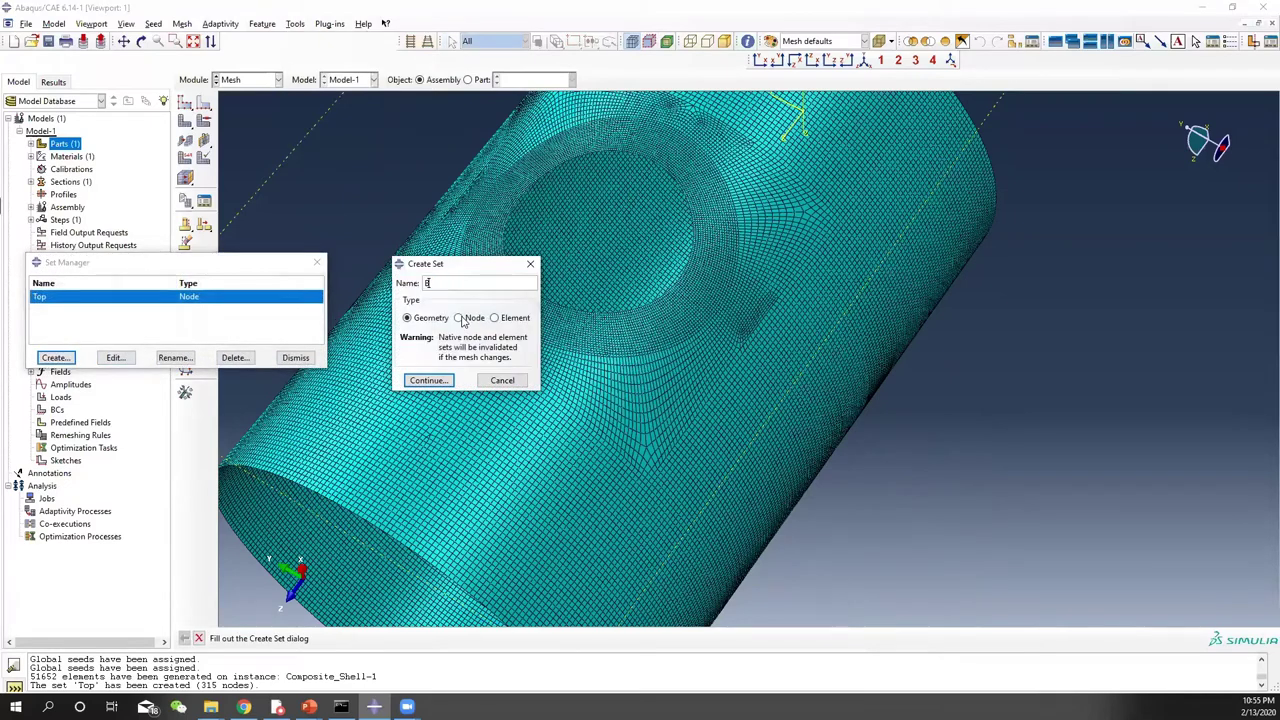
type("ottom")
left_click(460, 318)
left_click(446, 382)
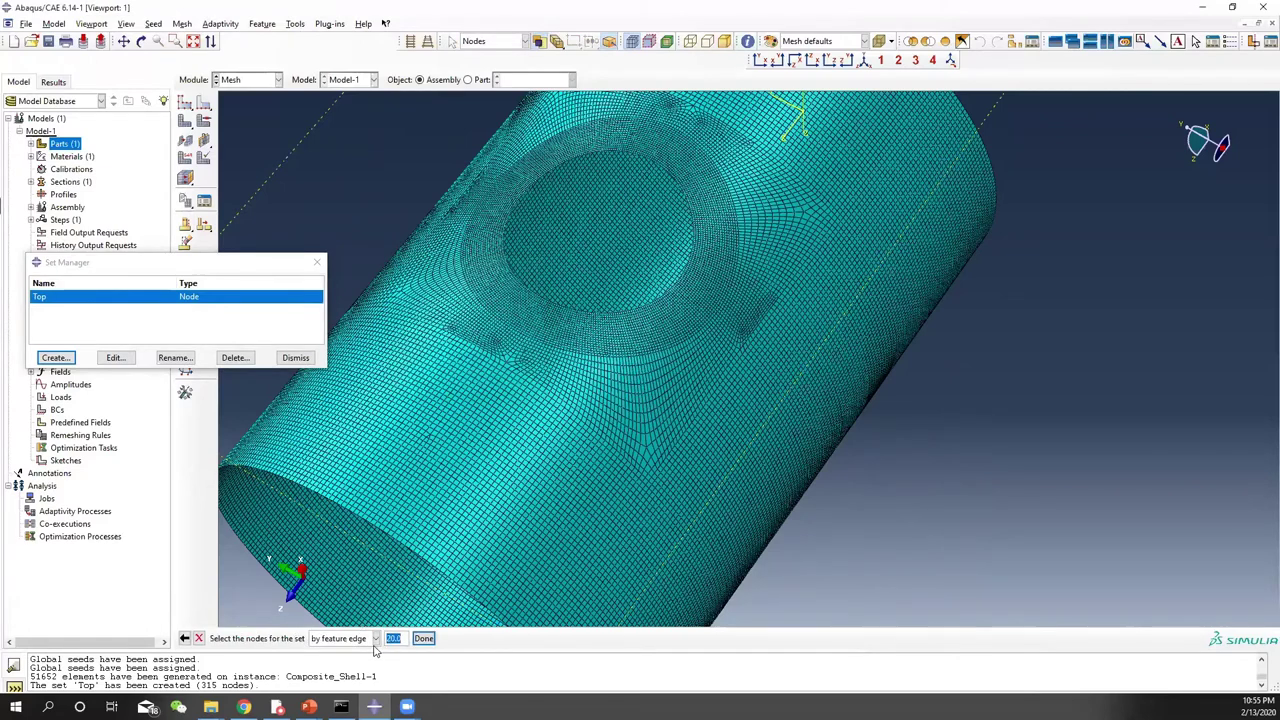
left_click(390, 541)
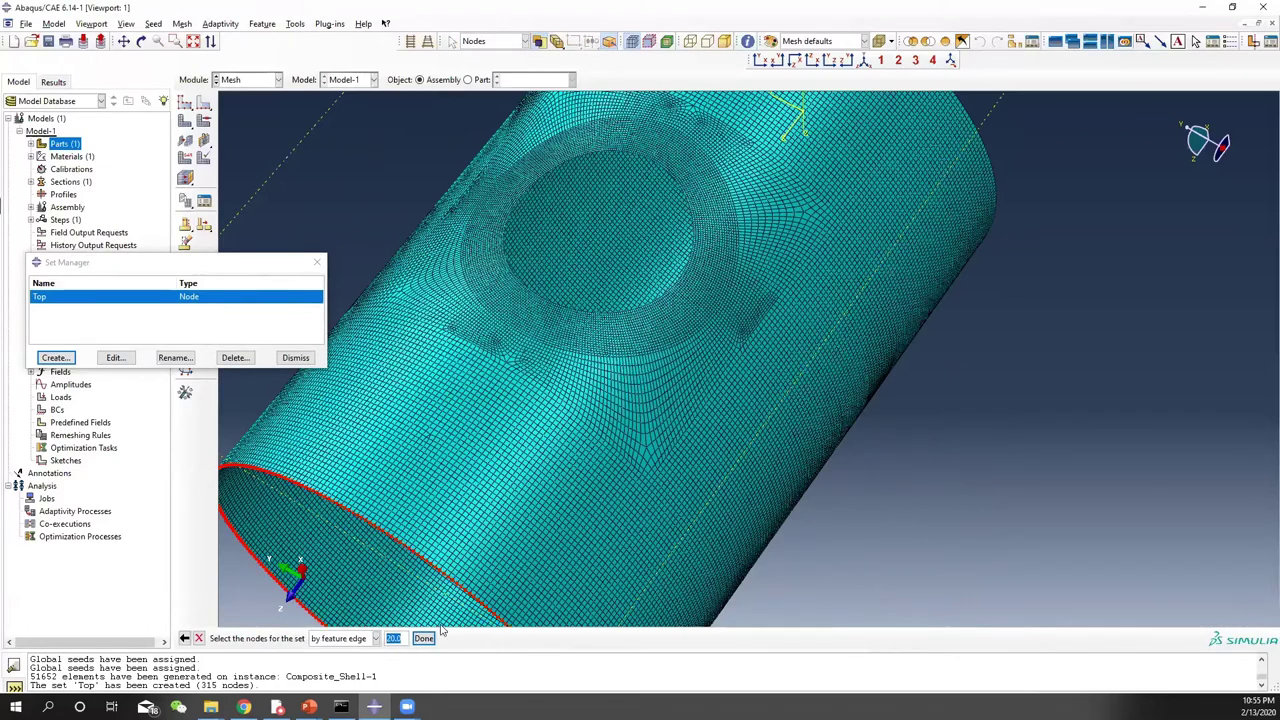
left_click(423, 638)
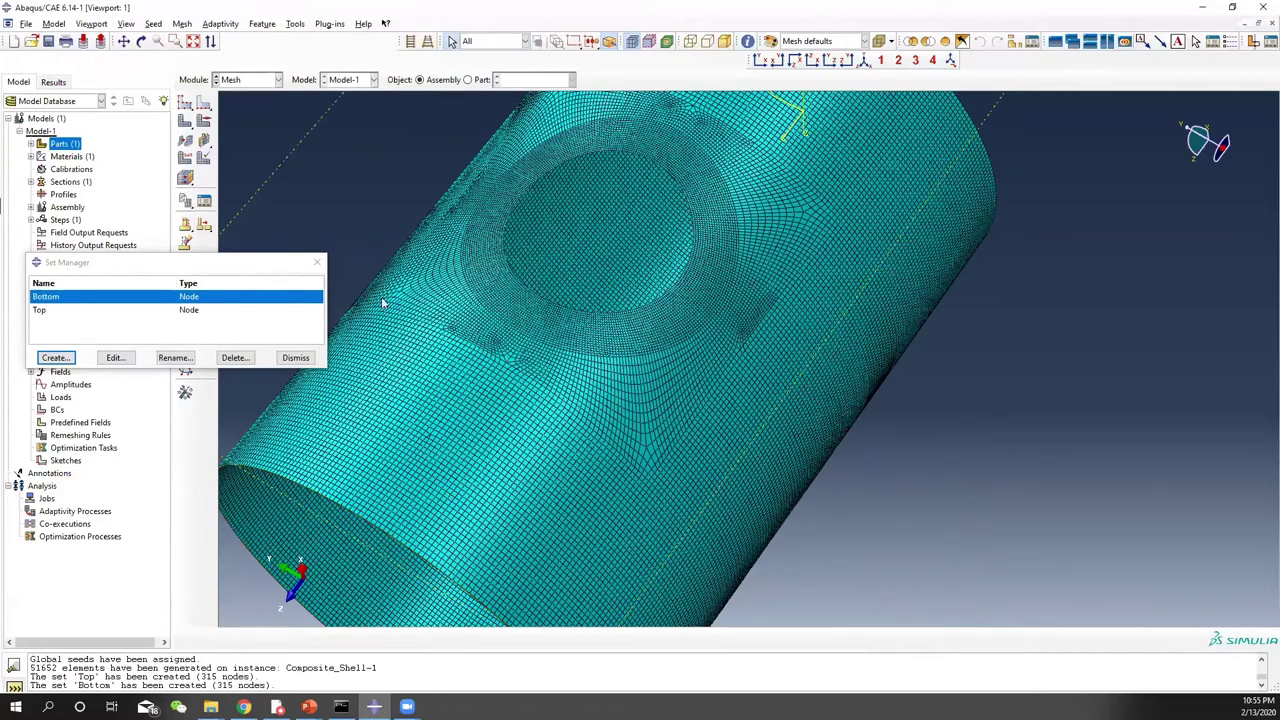
left_click(318, 262)
Step: Switch from the Mesh module to the Step module
left_click_drag(574, 290, 648, 410, "ctrl+alt")
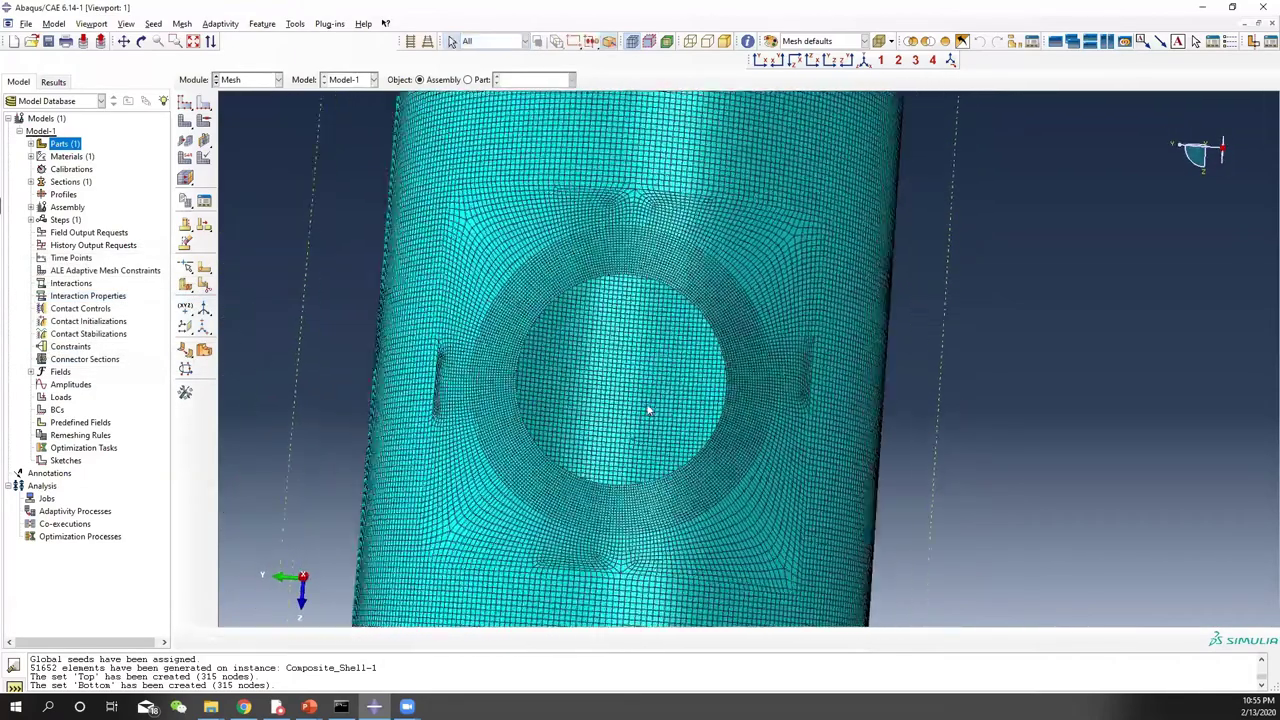
scroll(754, 389, "down", 4)
middle_click_drag(774, 363, 692, 268, "ctrl+alt")
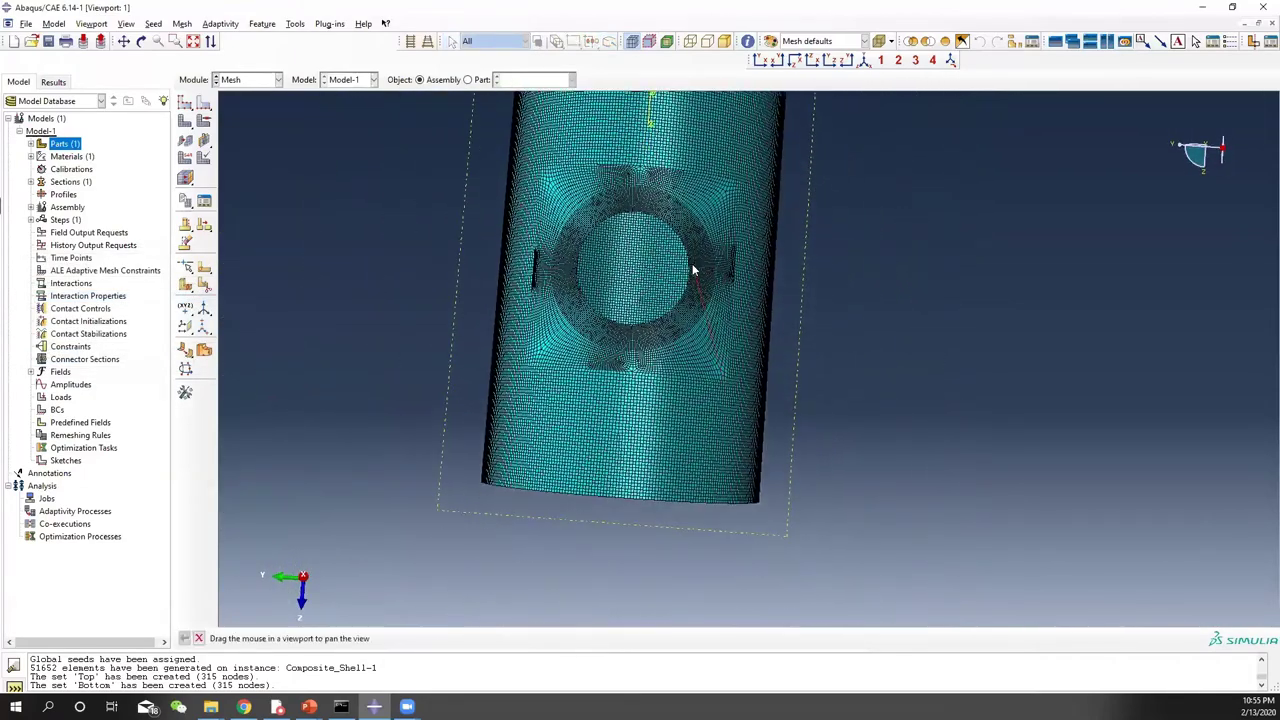
mouse_move(692, 263)
left_mouse_down("ctrl+alt")
mouse_move(664, 360)
mouse_move(703, 257)
left_mouse_up("ctrl+alt")
middle_click_drag(703, 257, 718, 333, "ctrl+alt")
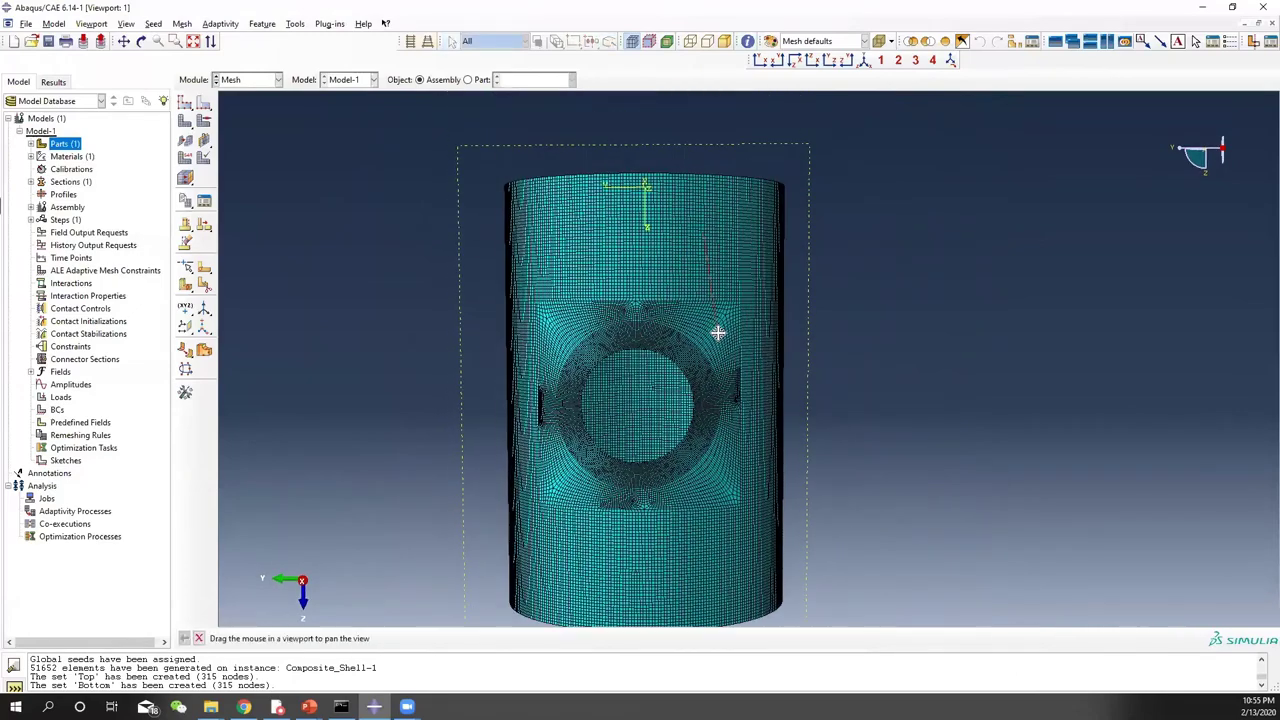
left_click(240, 80)
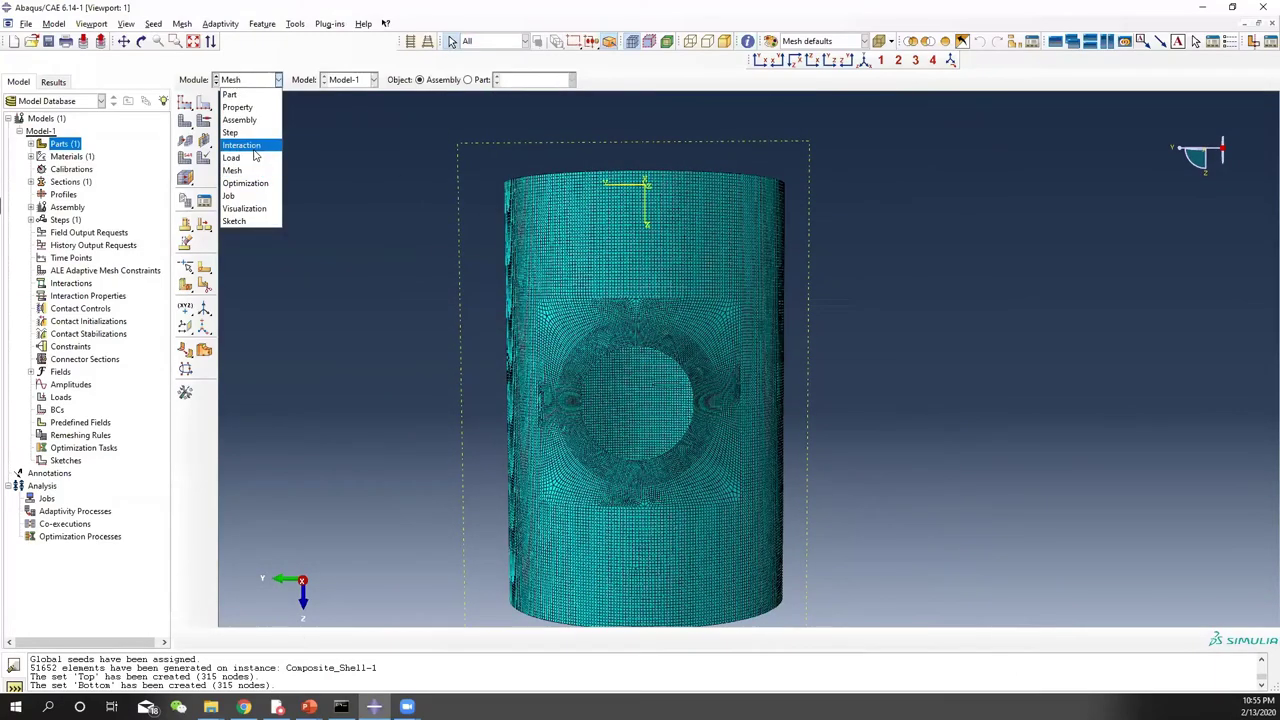
left_click(254, 133)
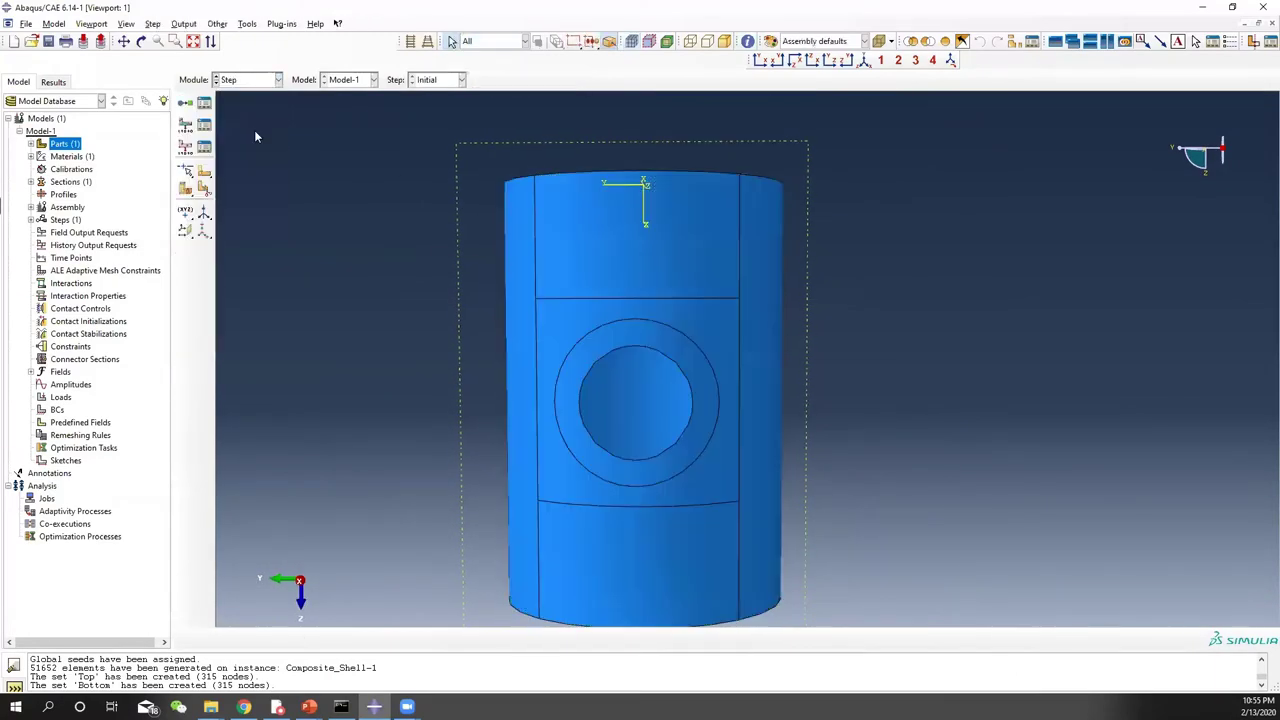
Step: Create a linear perturbation step of type Buckle named Linear_buckling after the Initial step
left_click(204, 102)
left_click(374, 331)
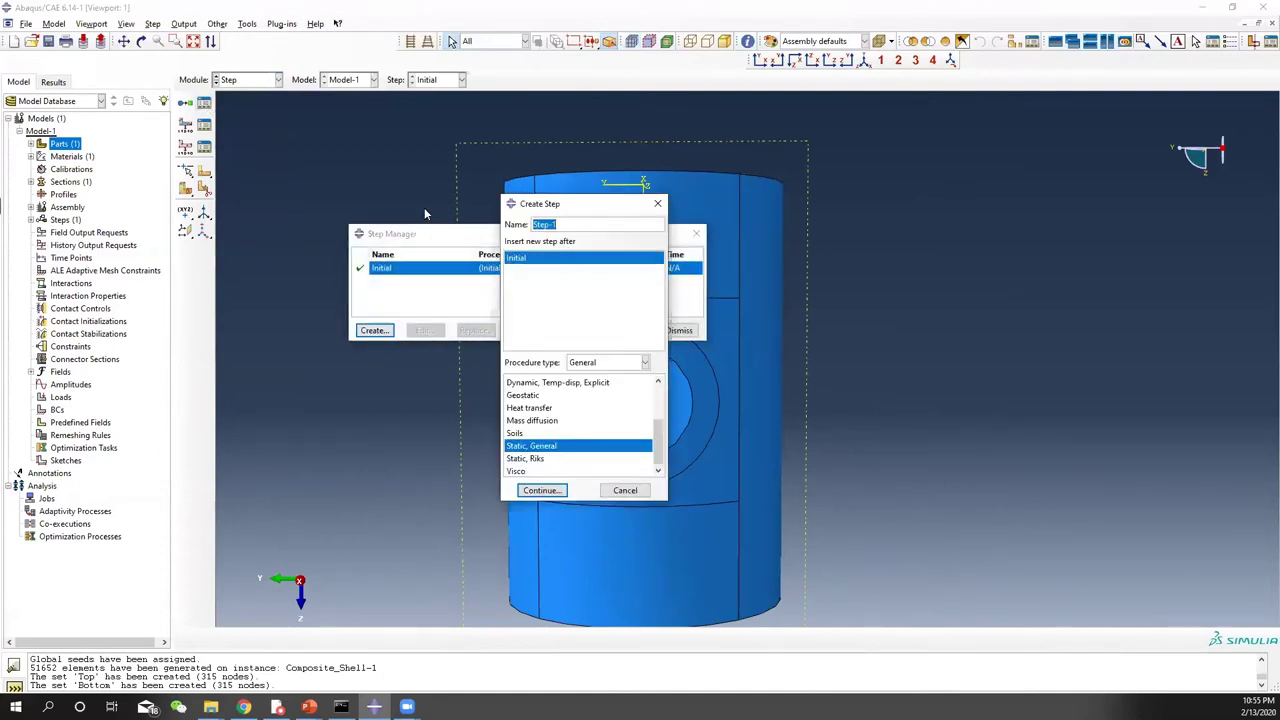
type("Linear_buckling")
left_click(609, 364)
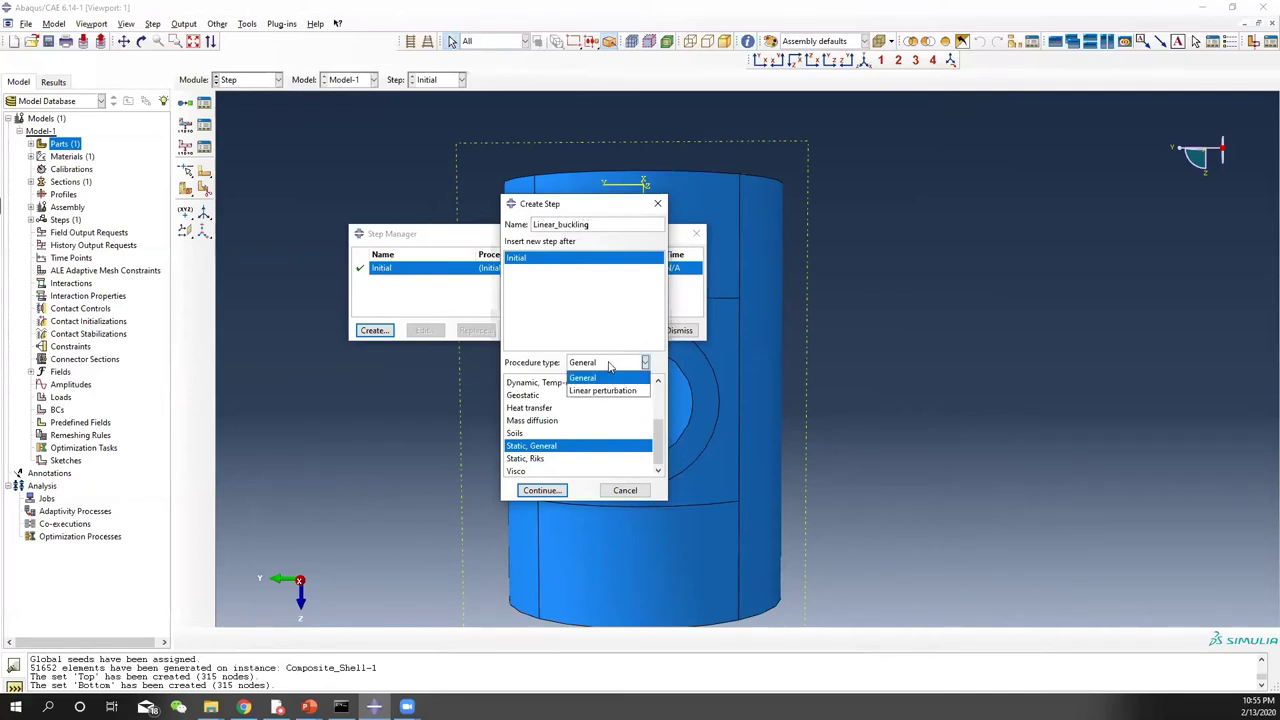
left_click(605, 390)
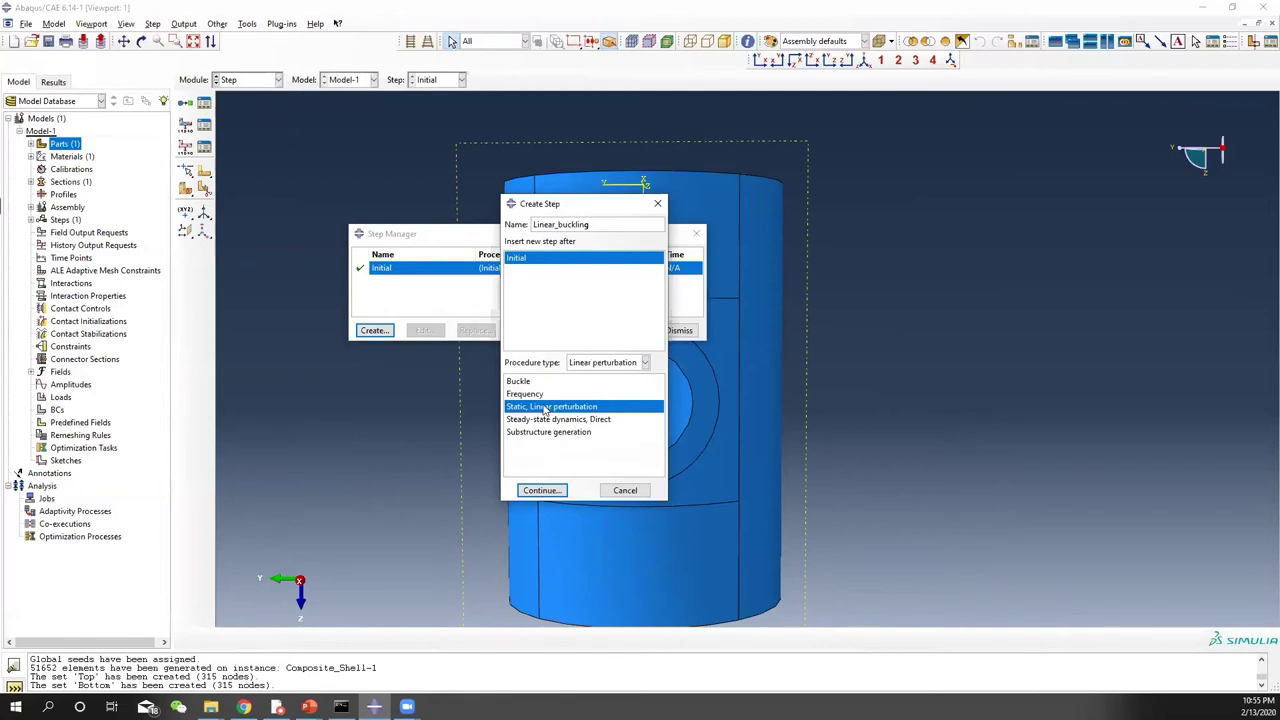
left_click(596, 366)
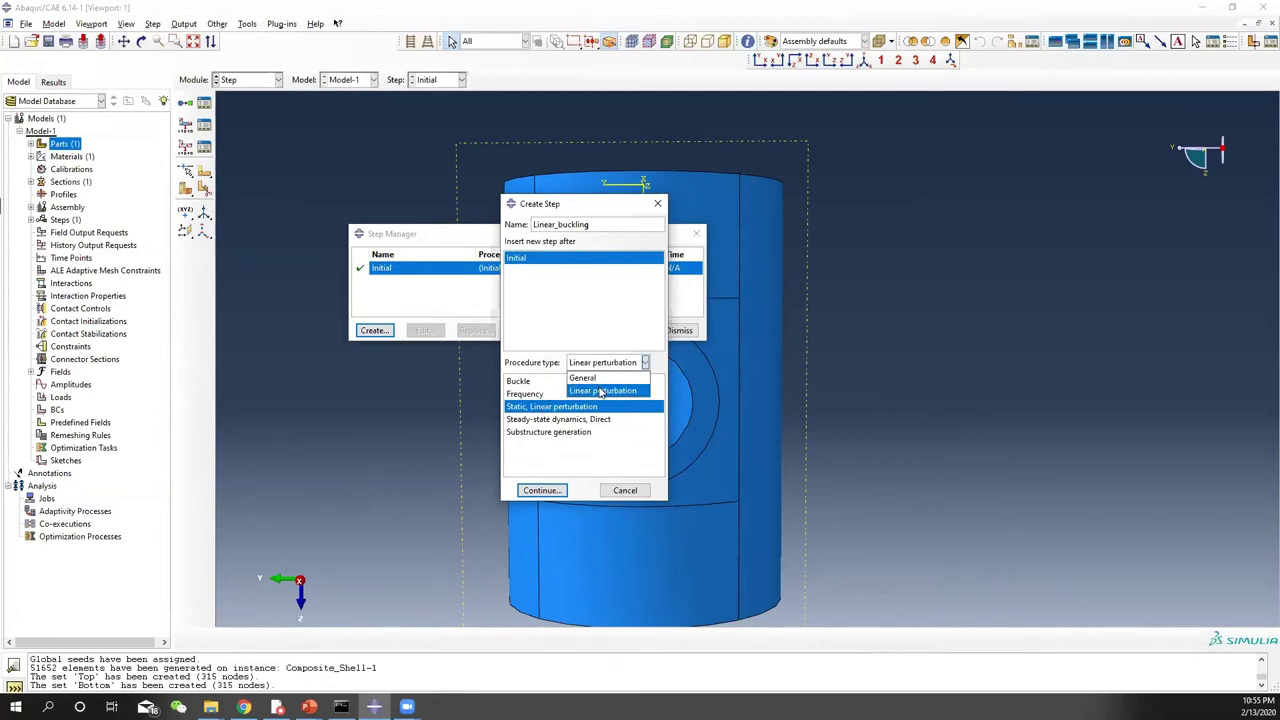
left_click(600, 391)
left_click(527, 383)
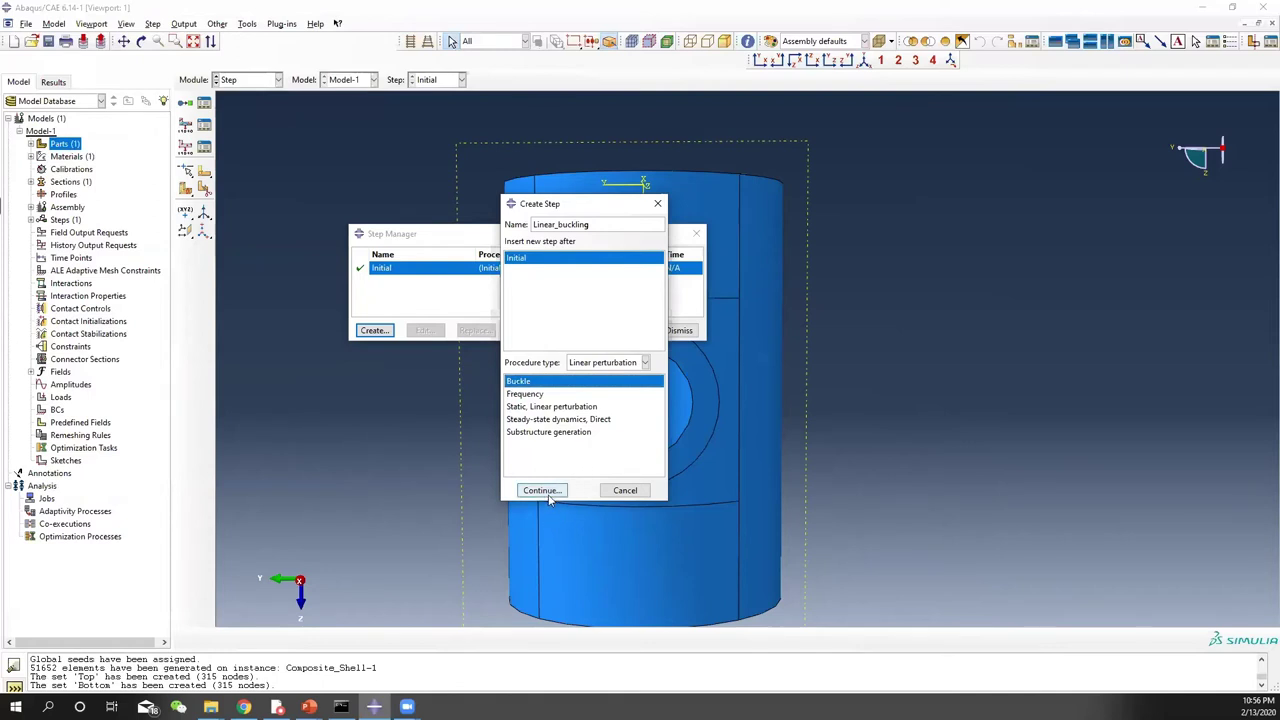
left_click(541, 490)
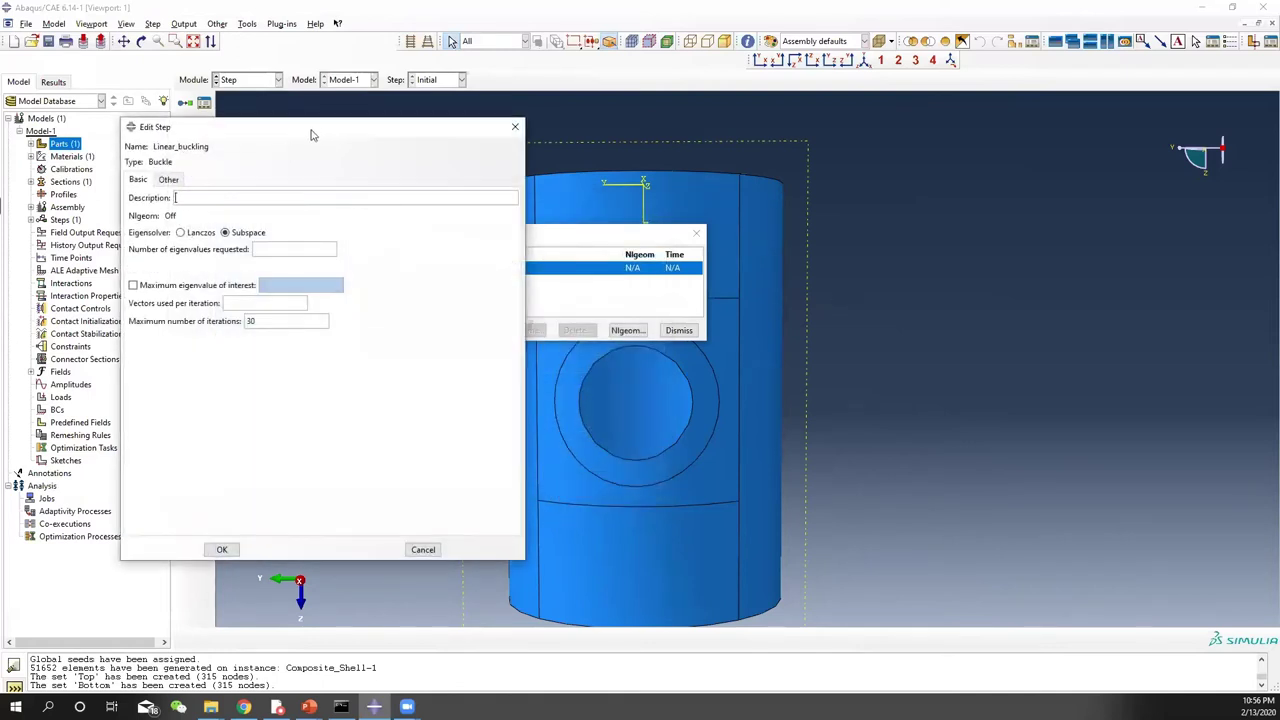
Step: Configure the buckling step with 10 eigenvalues requested, maximum eigenvalue of interest 10, 20 vectors per iteration and 1000 maximum iterations
left_click_drag(309, 131, 305, 131)
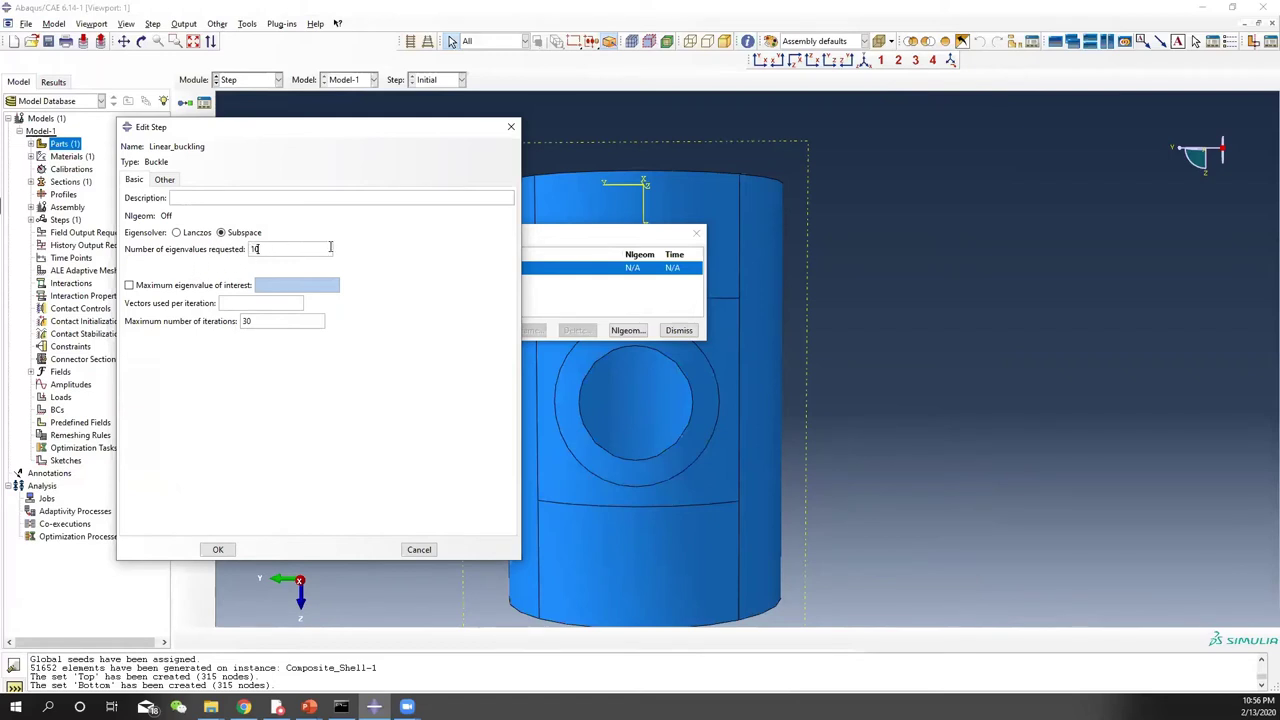
left_click(129, 286)
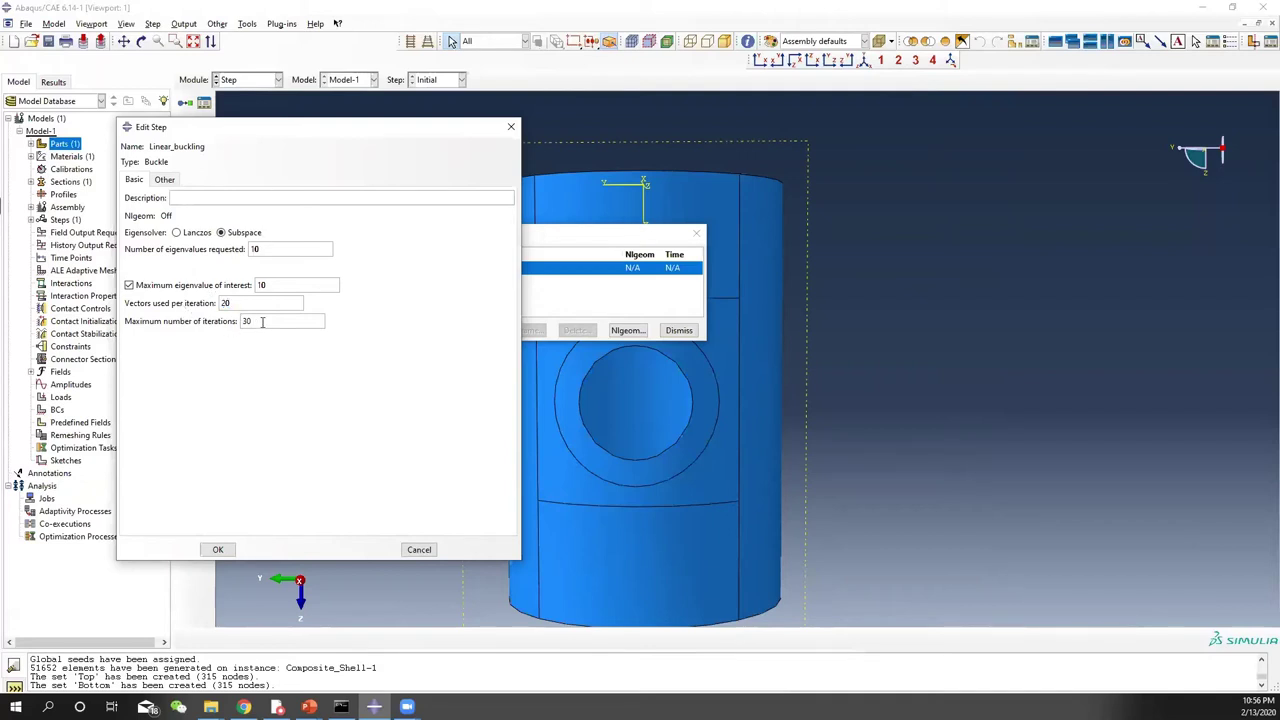
left_click_drag(262, 321, 197, 325)
left_click_drag(279, 287, 255, 289)
left_click_drag(238, 320, 262, 321)
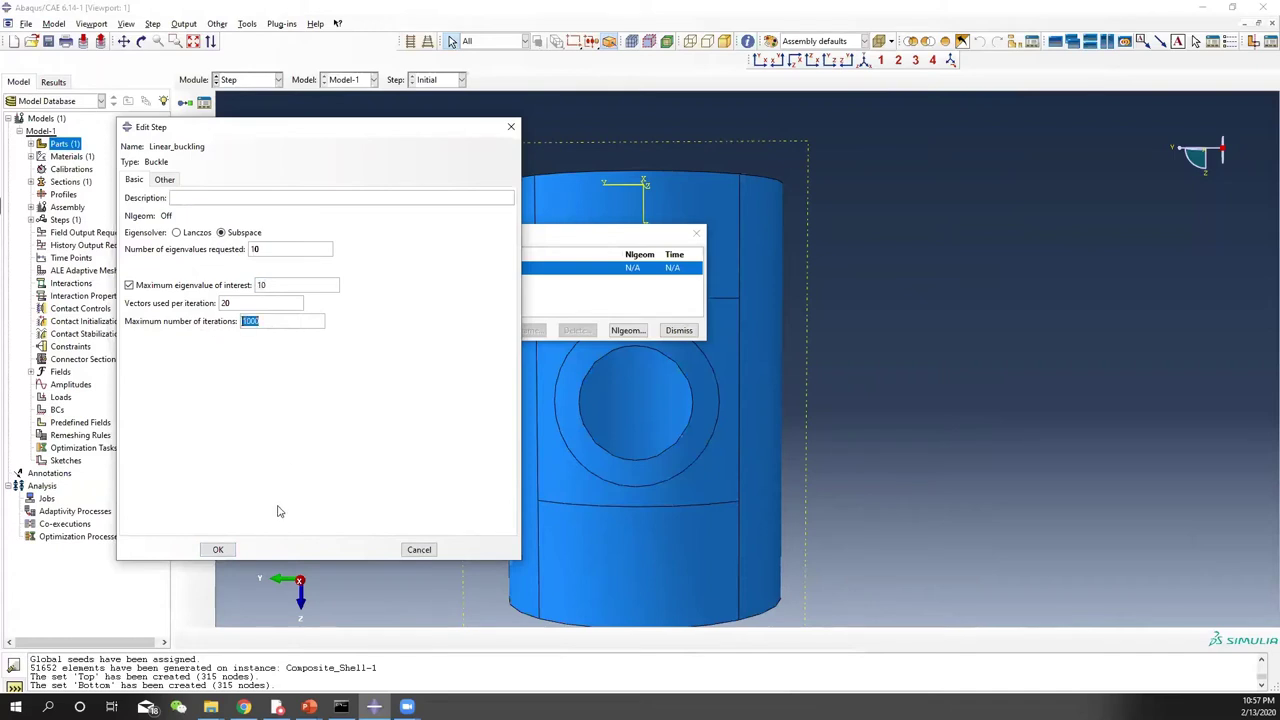
left_click(218, 549)
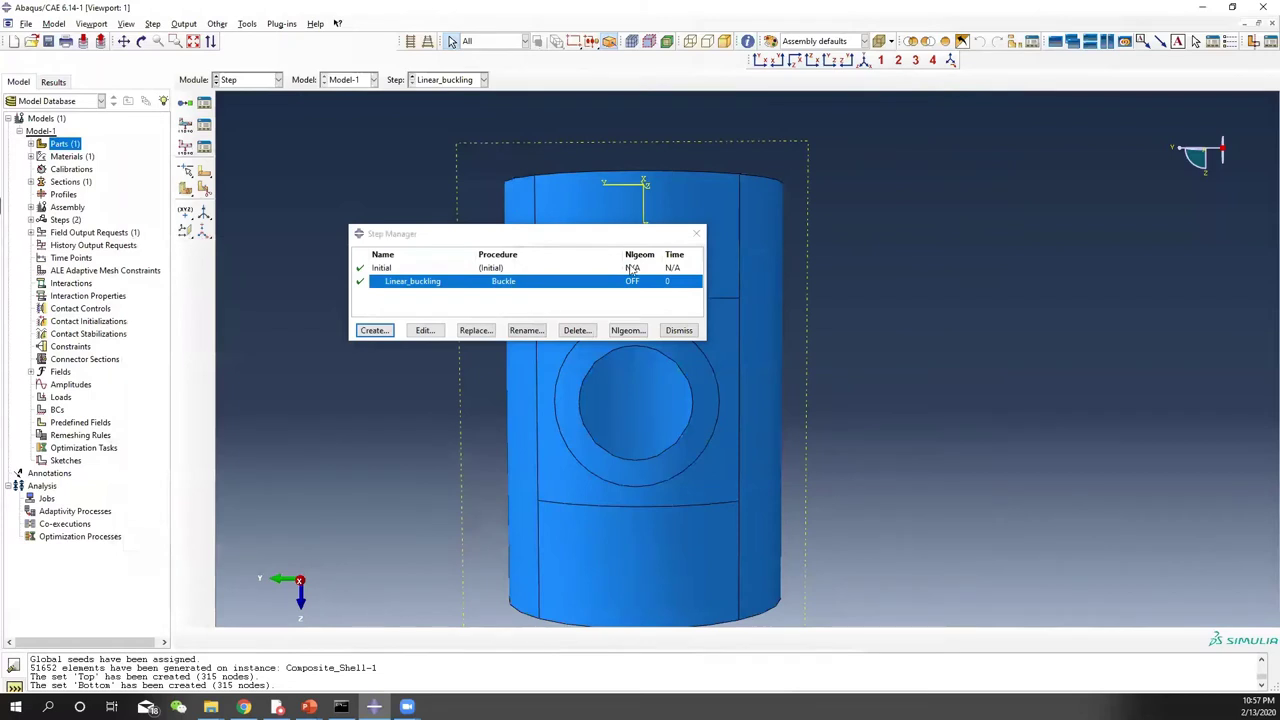
left_click(696, 236)
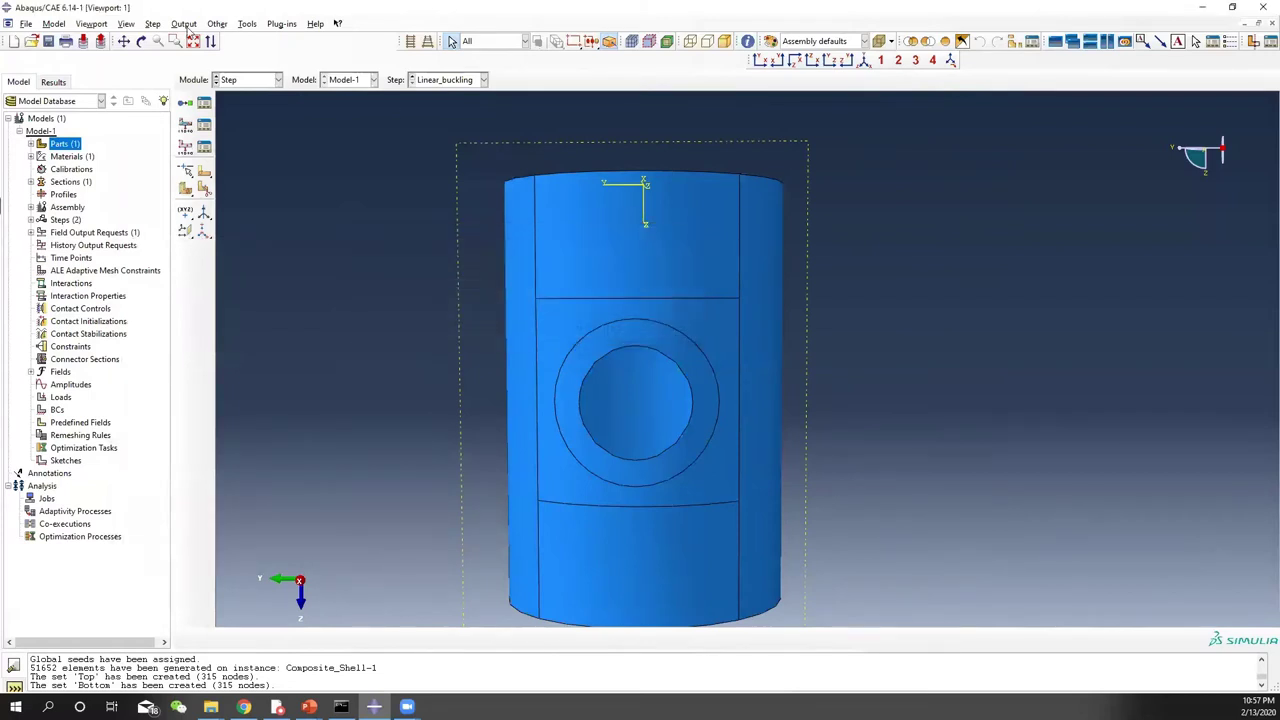
Step: In the Interaction module, create a reference point at the centre of the cylinder's open end opposite the coordinate system origin
left_click(236, 79)
left_click(243, 145)
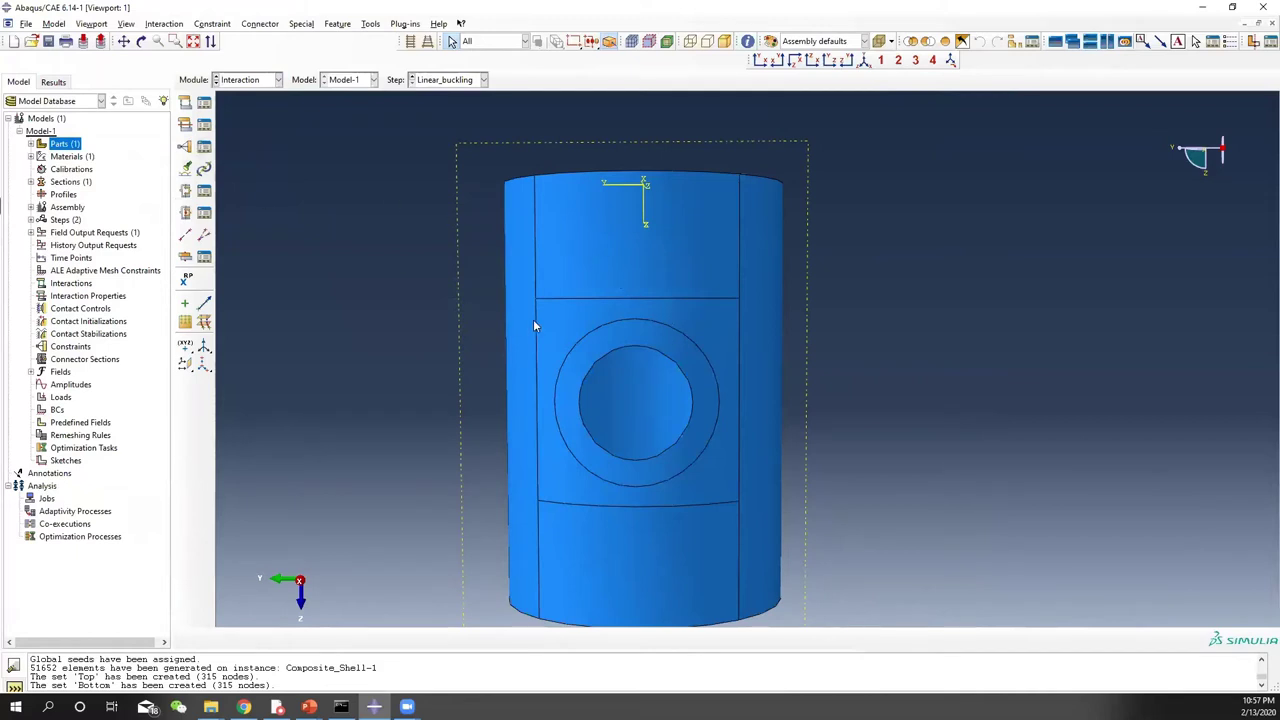
middle_click_drag(691, 423, 683, 337, "ctrl+alt")
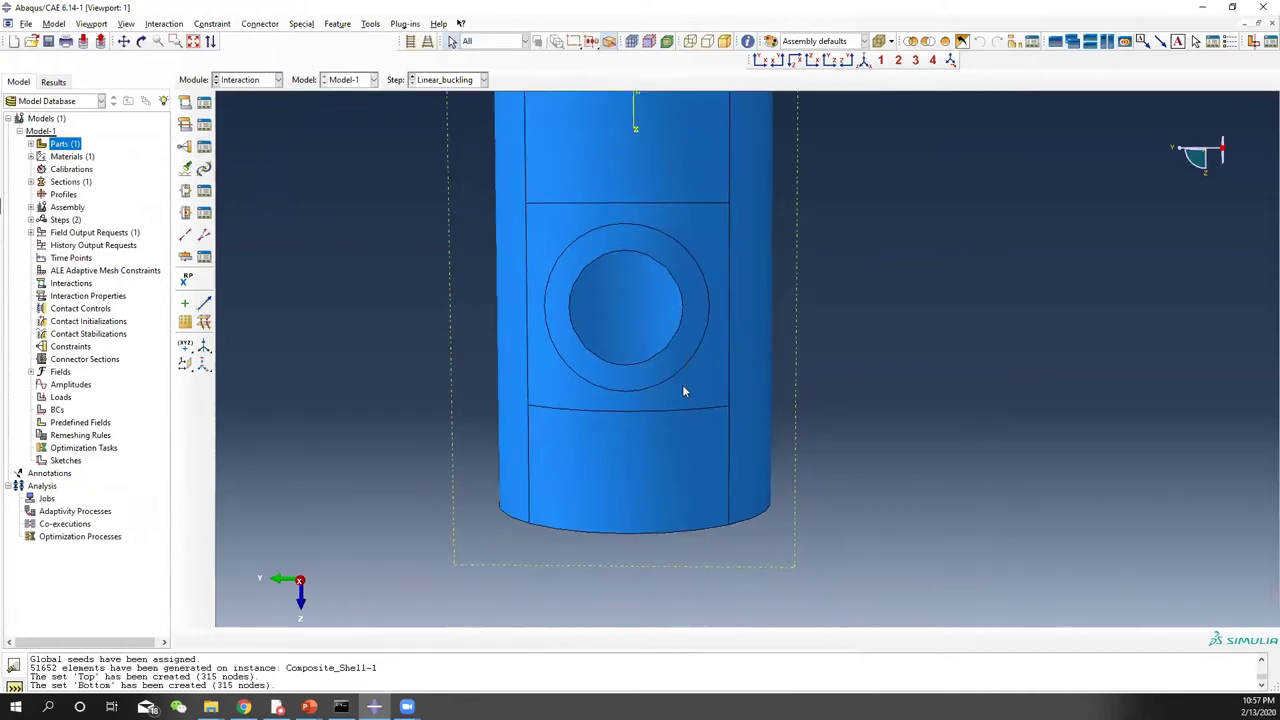
middle_click_drag(683, 391, 683, 453, "ctrl+alt")
left_click_drag(633, 218, 638, 300, "ctrl+alt")
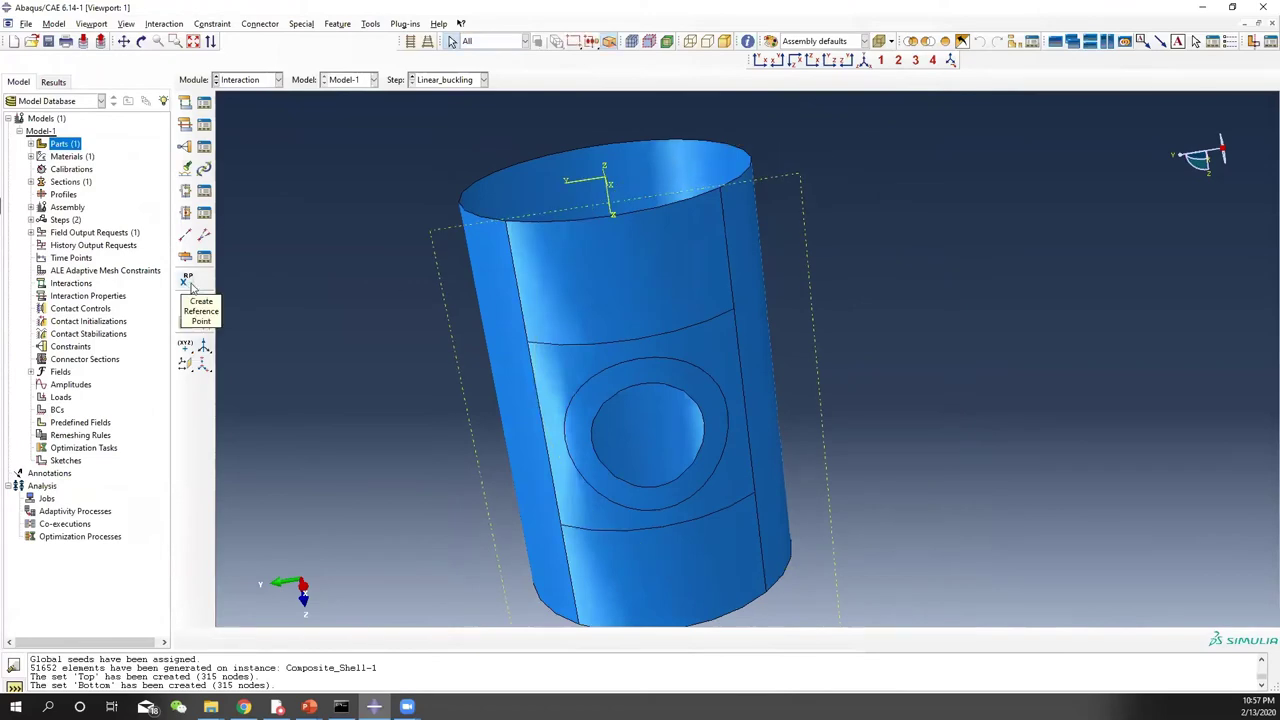
left_click_drag(723, 390, 650, 267, "ctrl+alt")
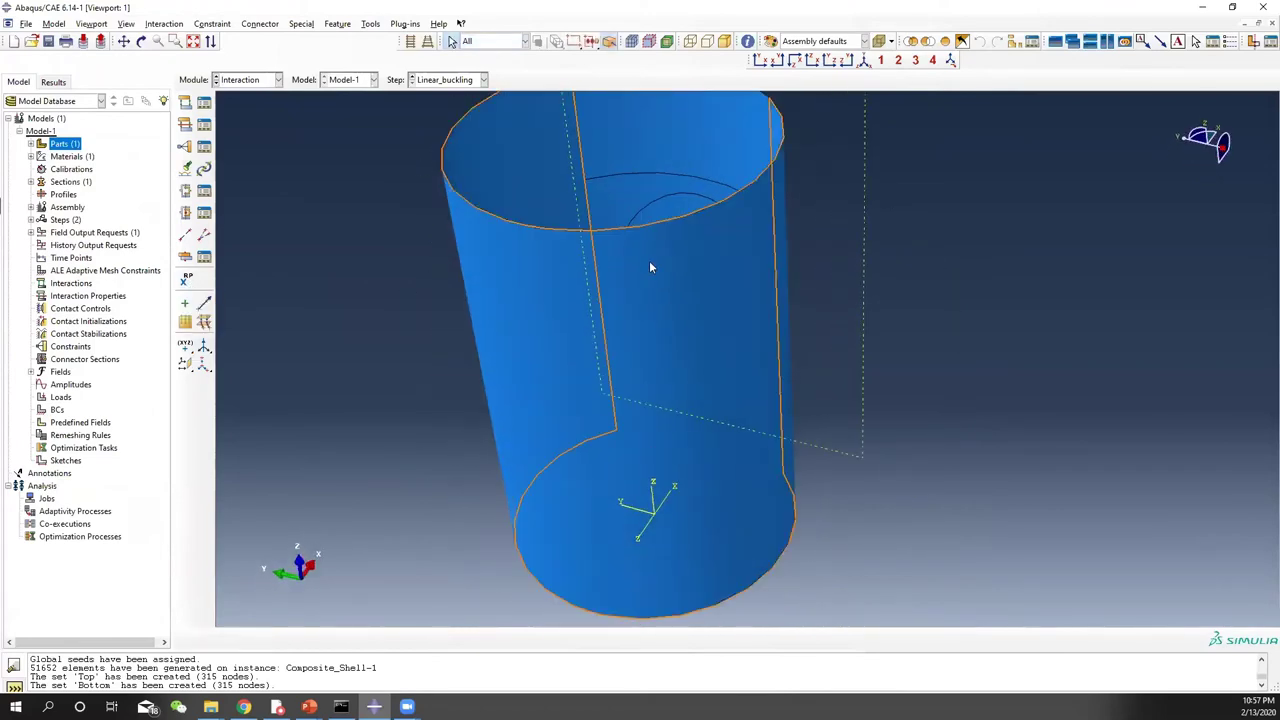
left_click(184, 280)
scroll(700, 244, "down", 2)
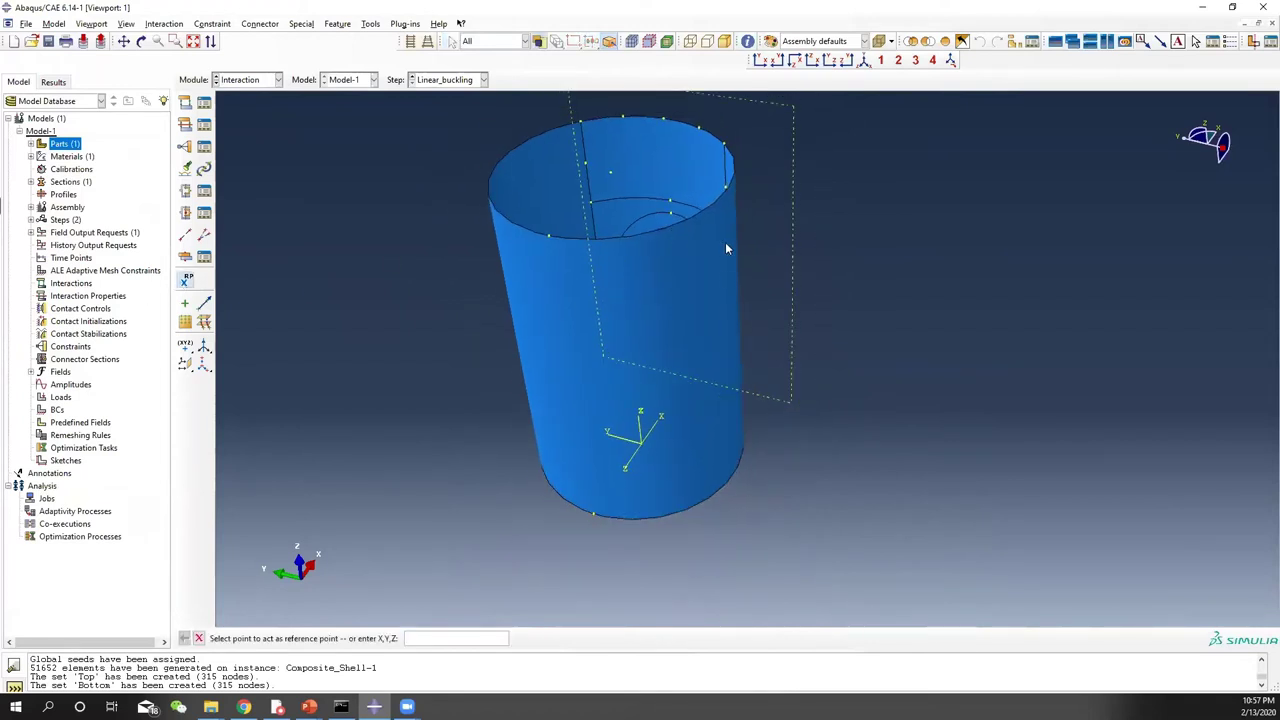
left_click_drag(690, 289, 598, 223, "ctrl+alt")
left_click(602, 216)
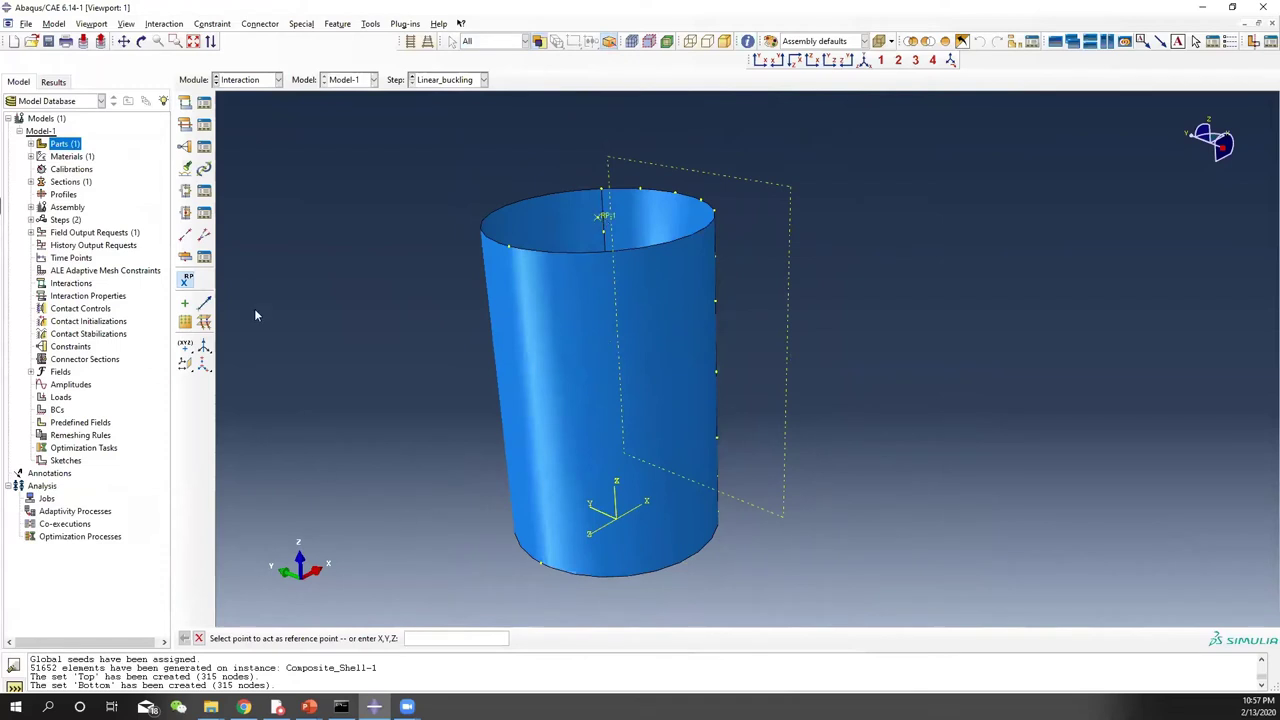
Step: Create a second reference point at the coordinate system origin, in the centre of the cylinder's other open end
left_click_drag(644, 512, 567, 463, "ctrl+alt")
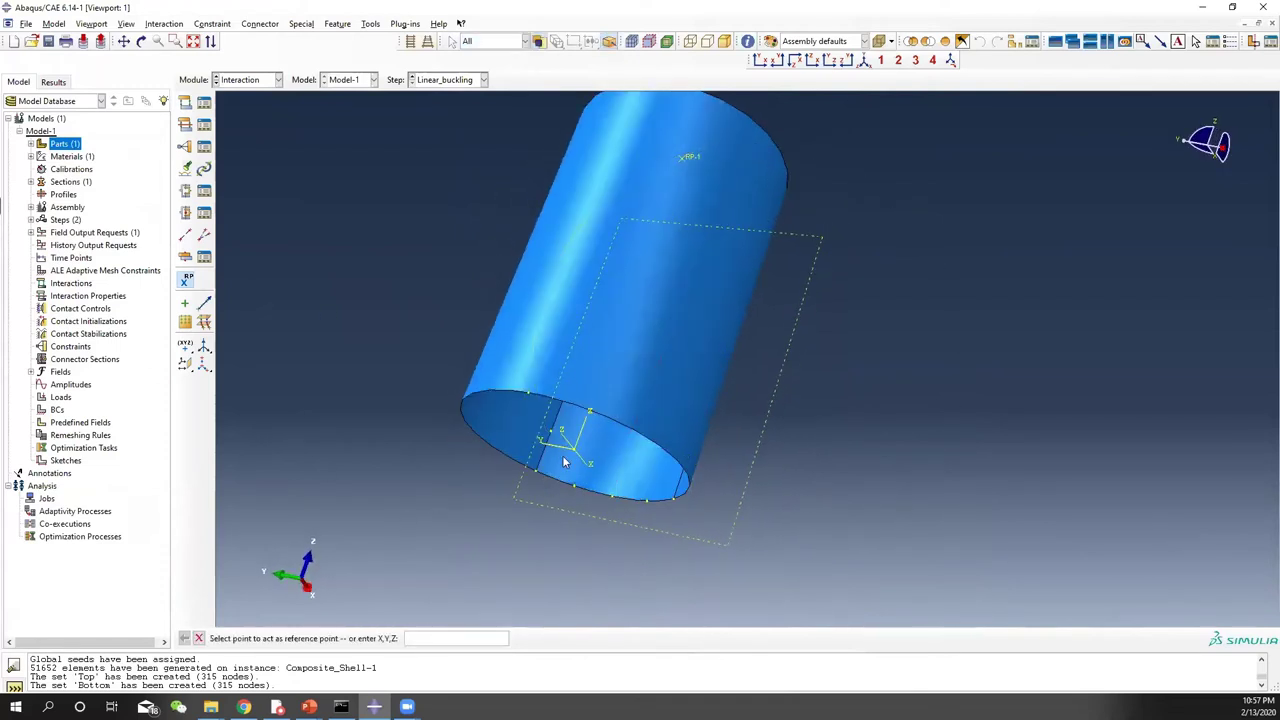
left_click(575, 453)
left_click_drag(657, 236, 600, 330, "ctrl+alt")
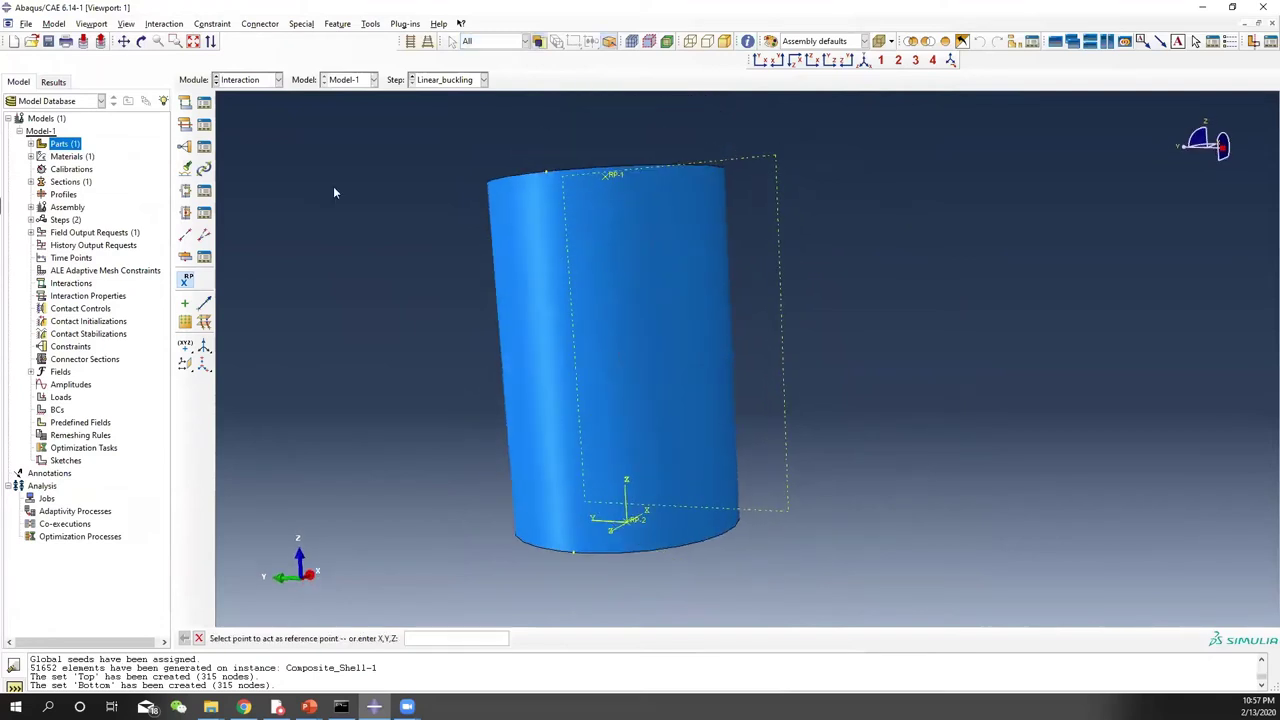
left_click(185, 147)
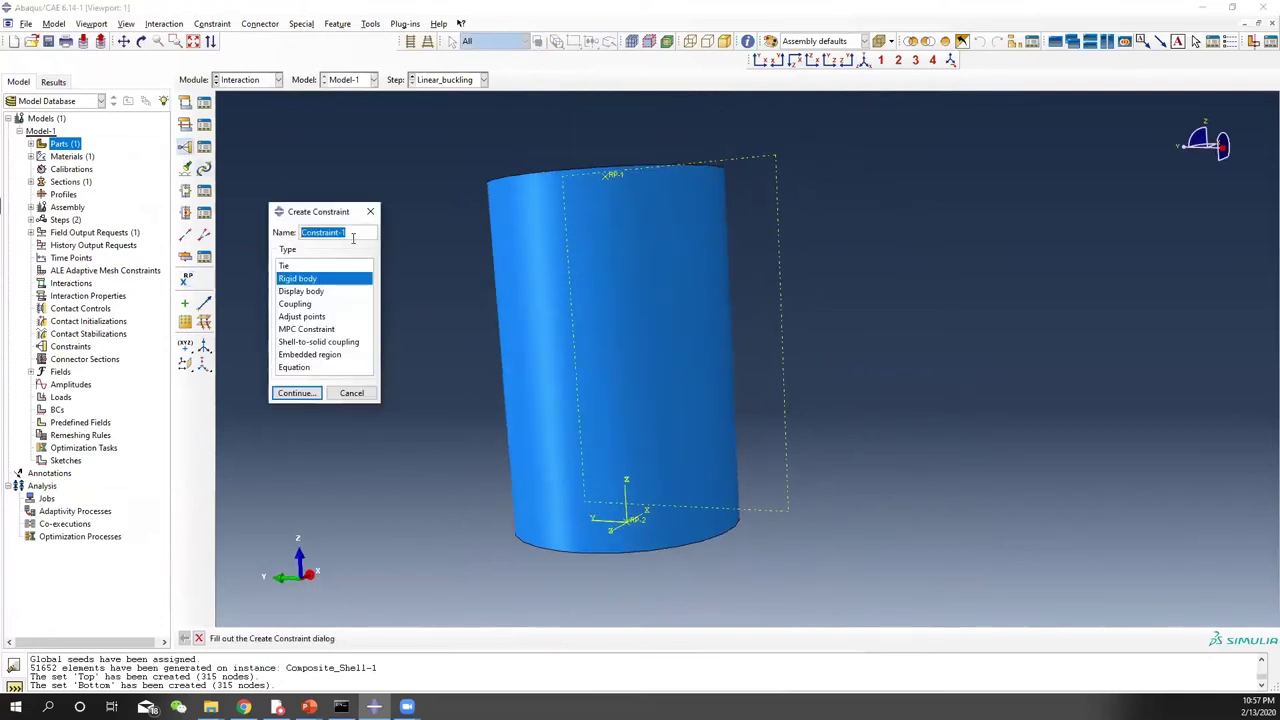
type("To")
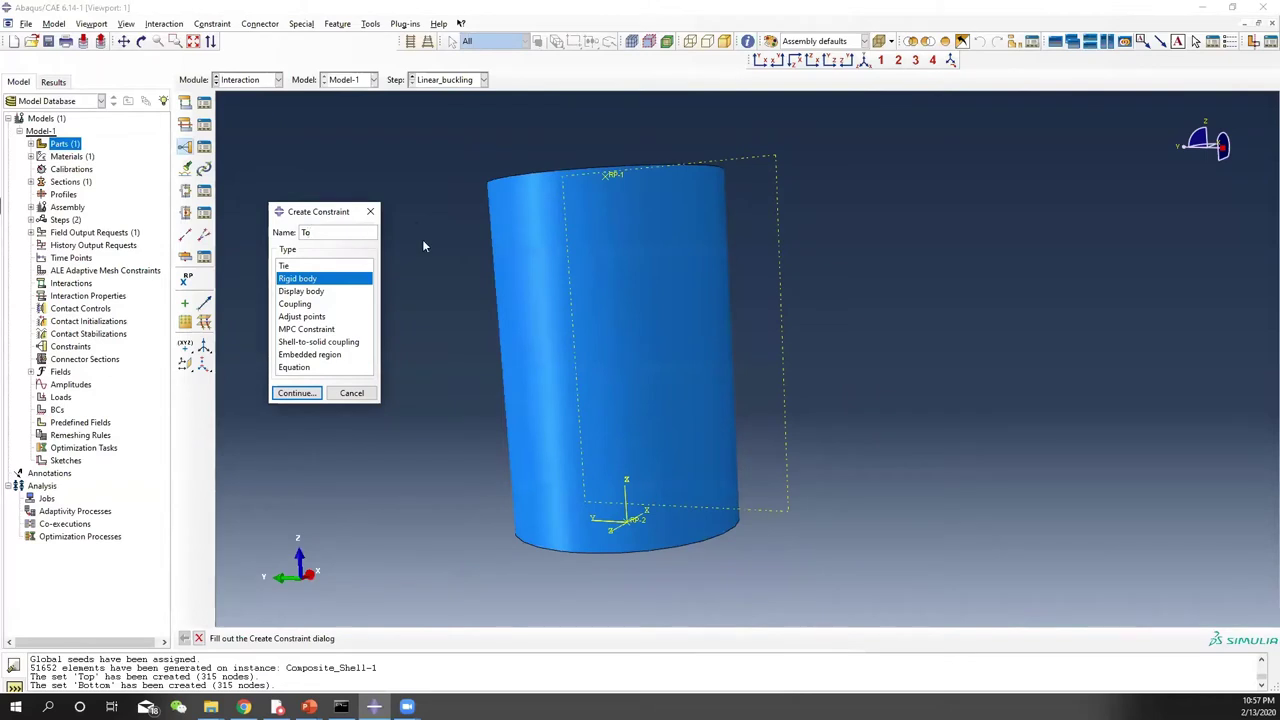
left_click(351, 393)
Step: Inspect in the Mesh module which end of the cylinder the nodes of the assembly set Top belong to
left_click(250, 80)
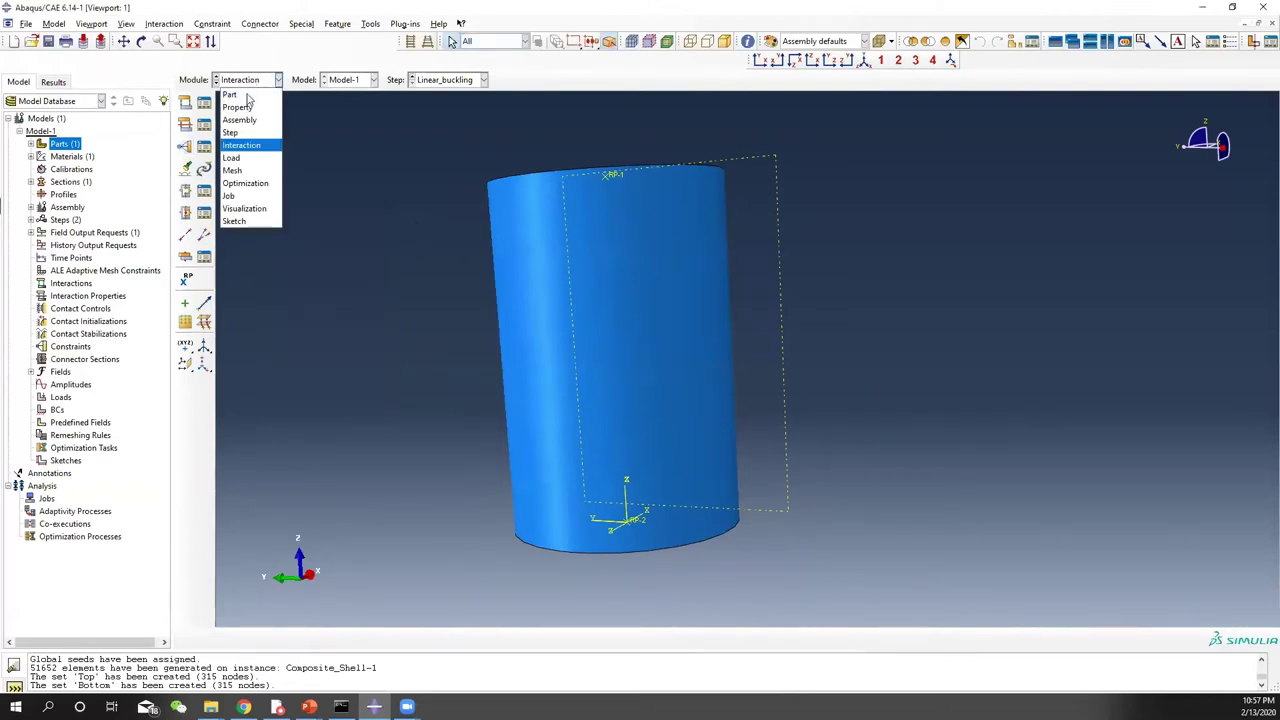
left_click(255, 172)
left_click(298, 24)
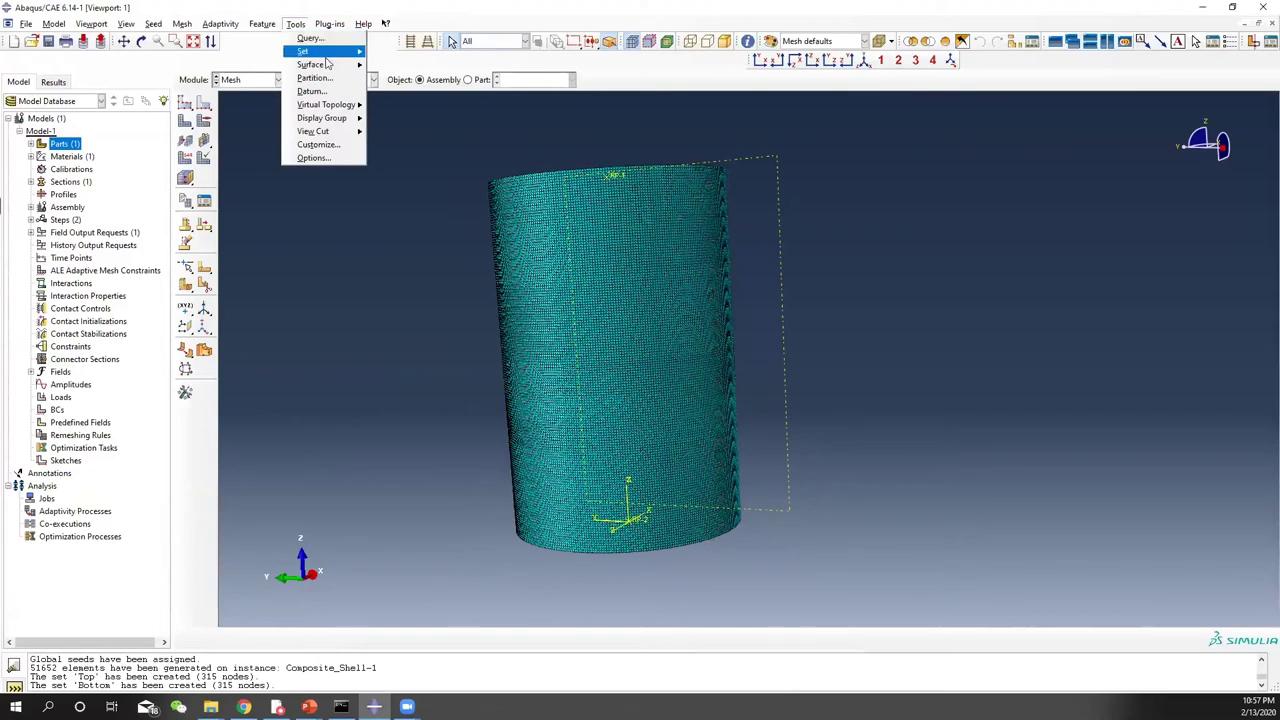
mouse_move(335, 51)
left_click(397, 54)
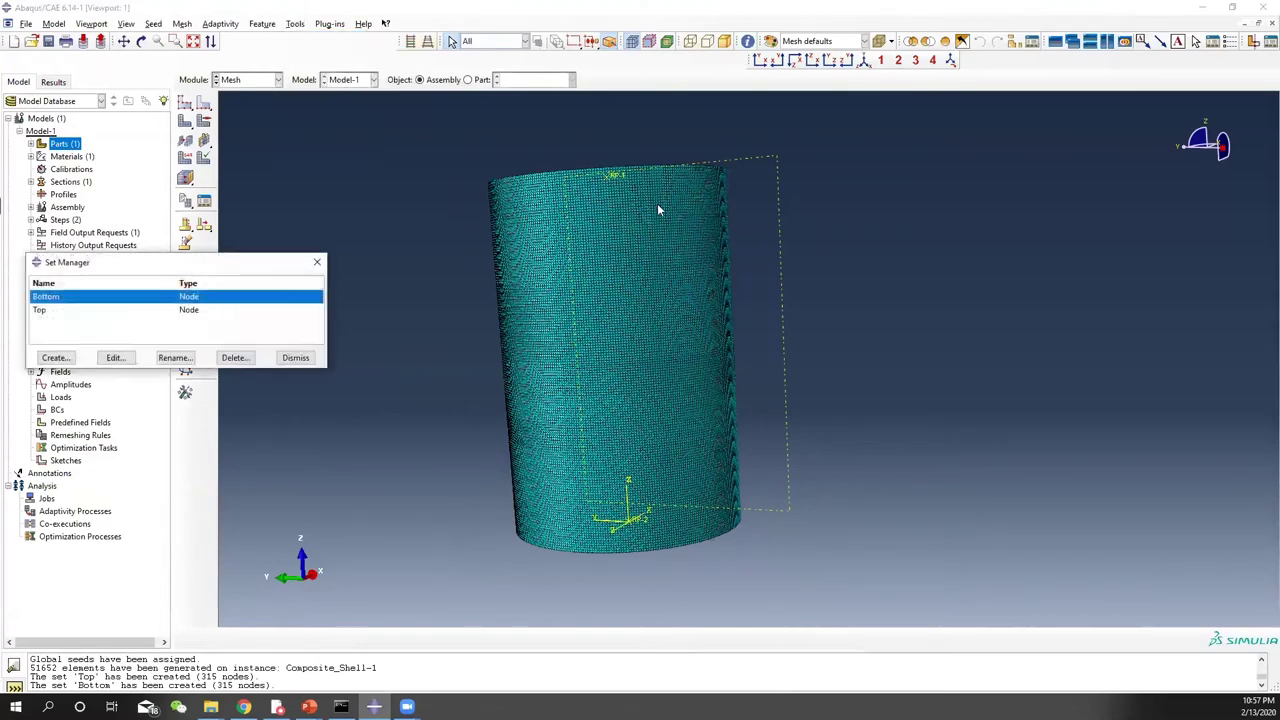
left_click_drag(657, 203, 665, 300, "ctrl+alt")
left_click(115, 311)
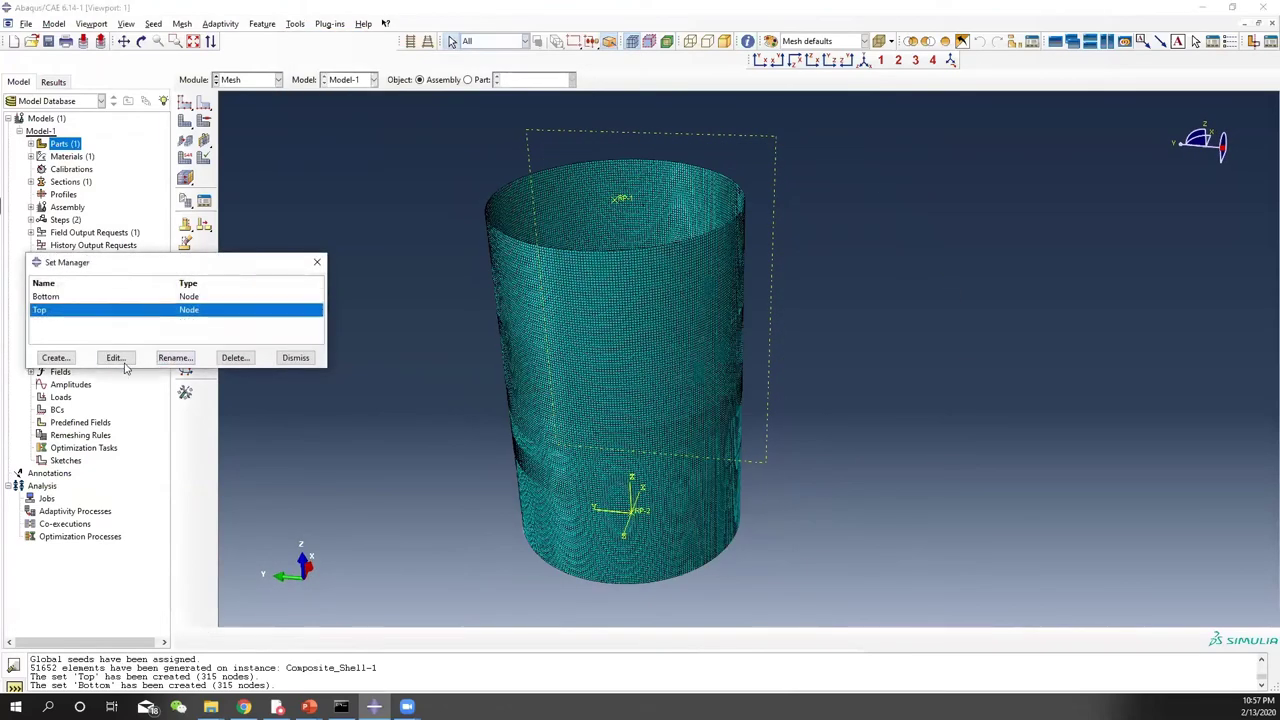
left_click(115, 357)
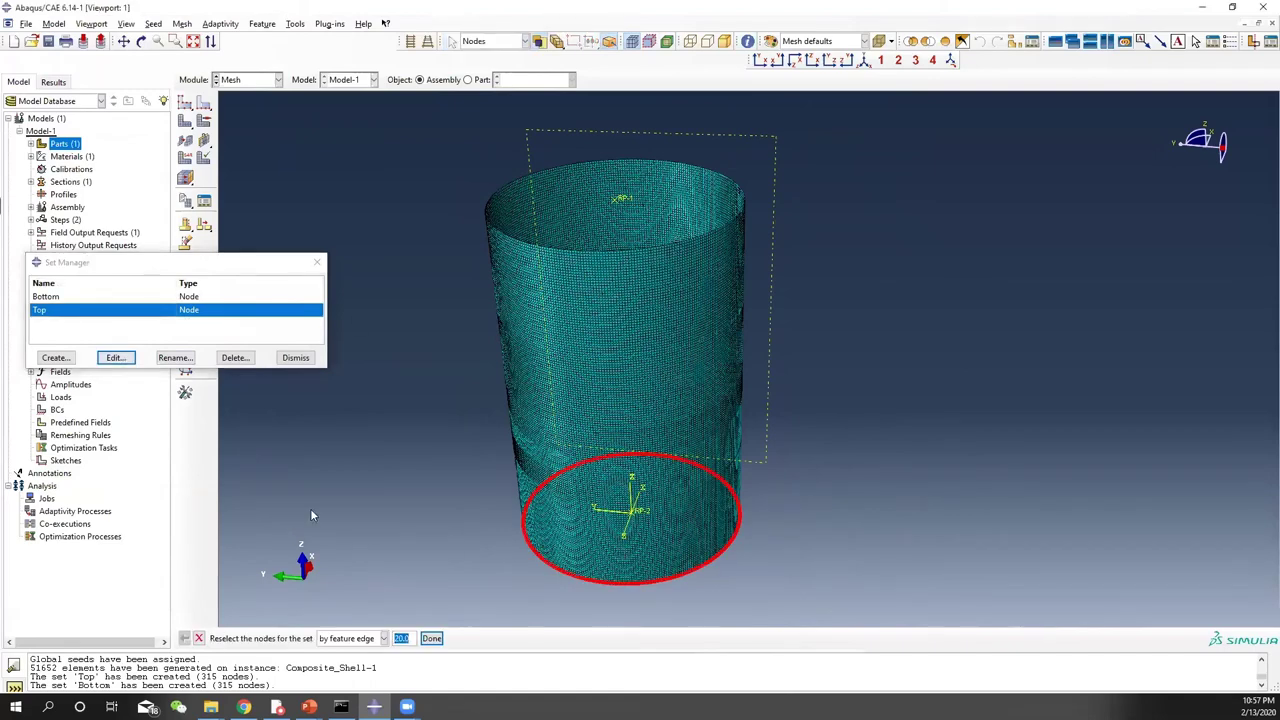
scroll(632, 496, "down", 1)
scroll(623, 552, "down", 1)
scroll(623, 552, "up", 2)
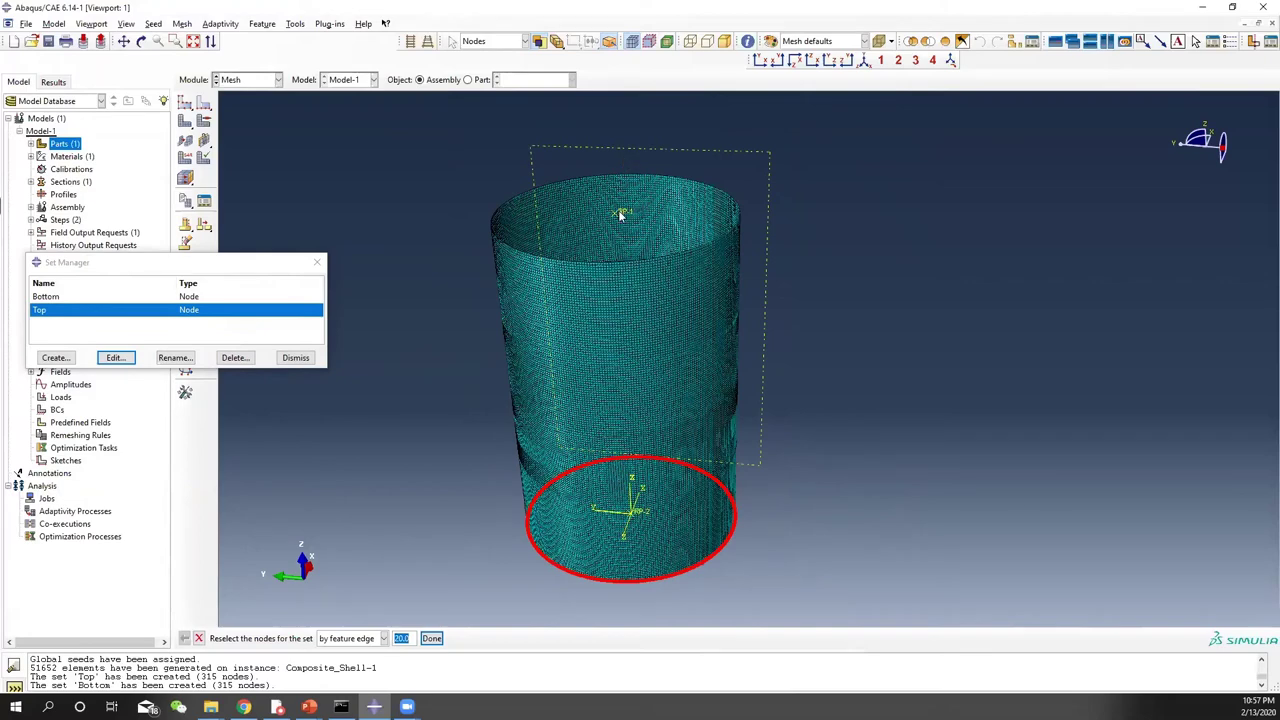
Step: Swap the names of the two end node sets, renaming Top as Bot and Bottom as Top
left_click(177, 358)
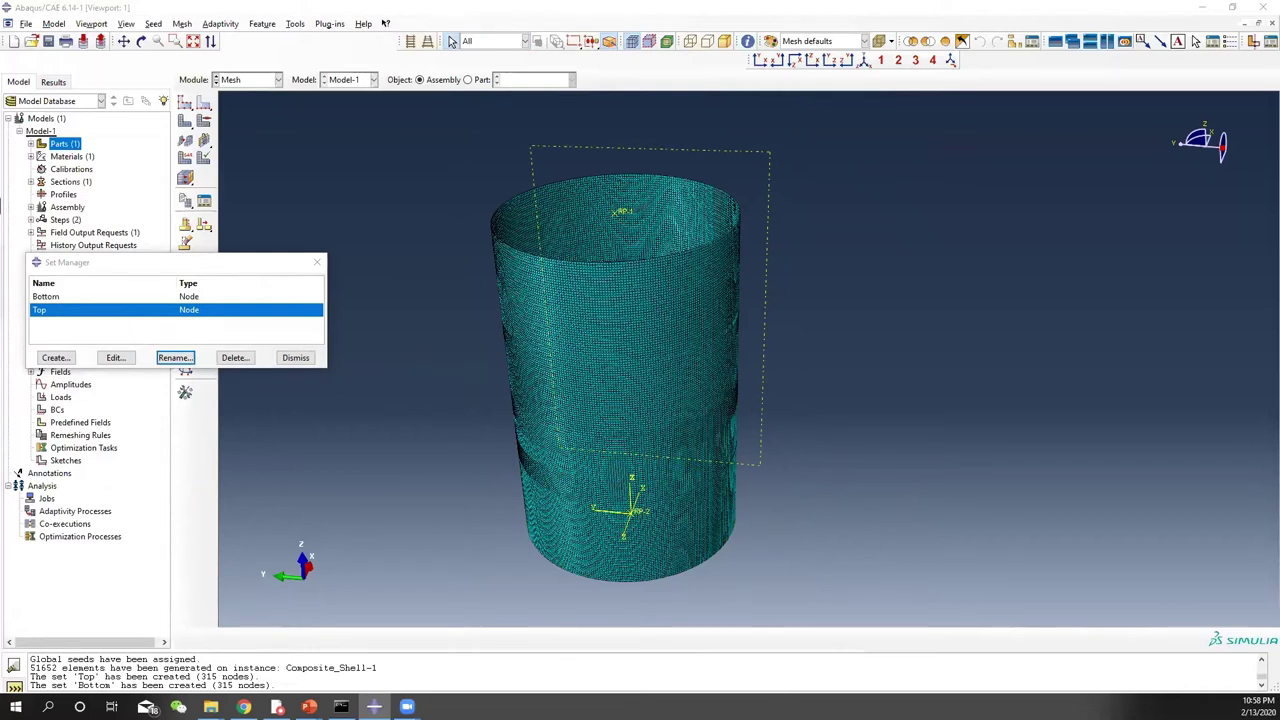
key("Return")
key("Return")
left_click(126, 312)
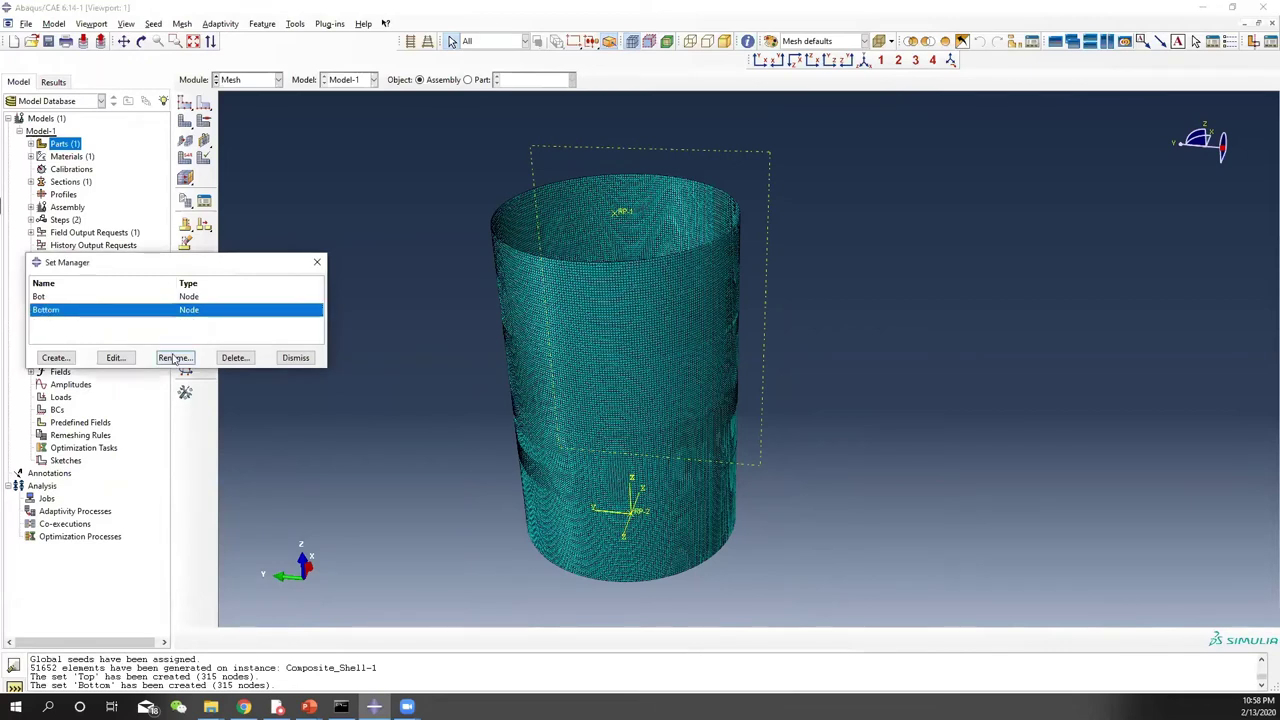
left_click(168, 358)
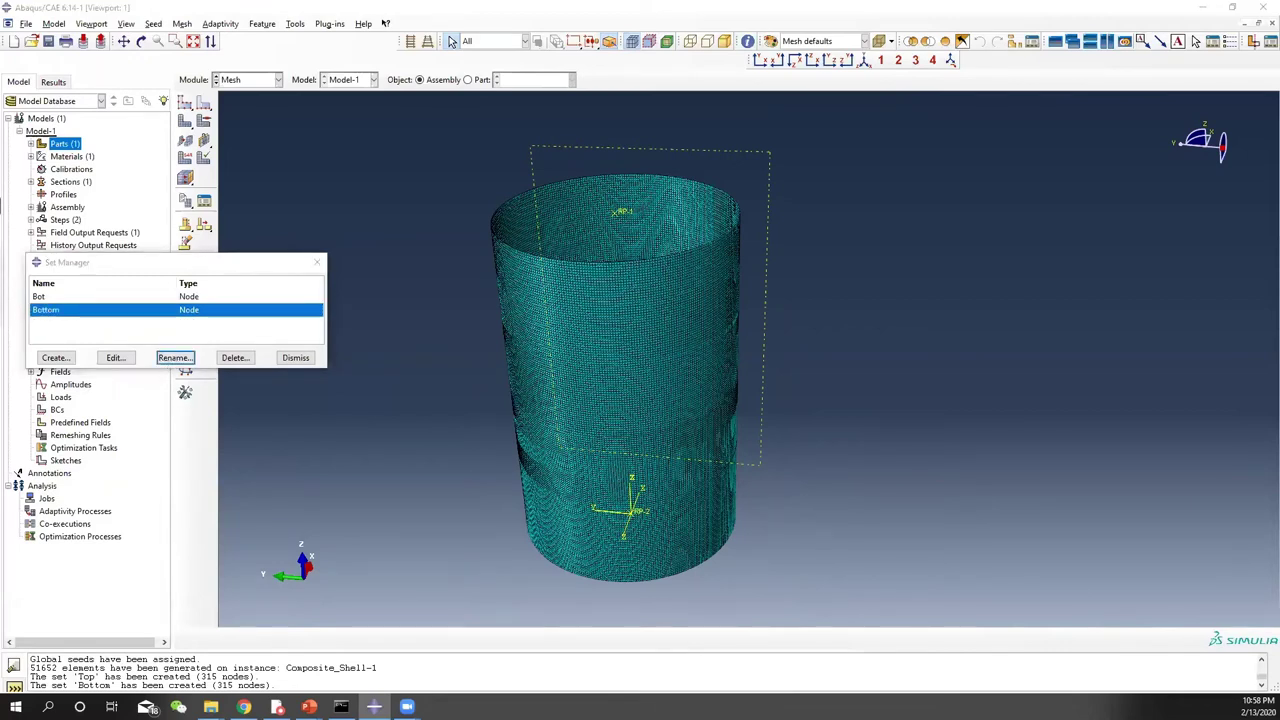
key("Return")
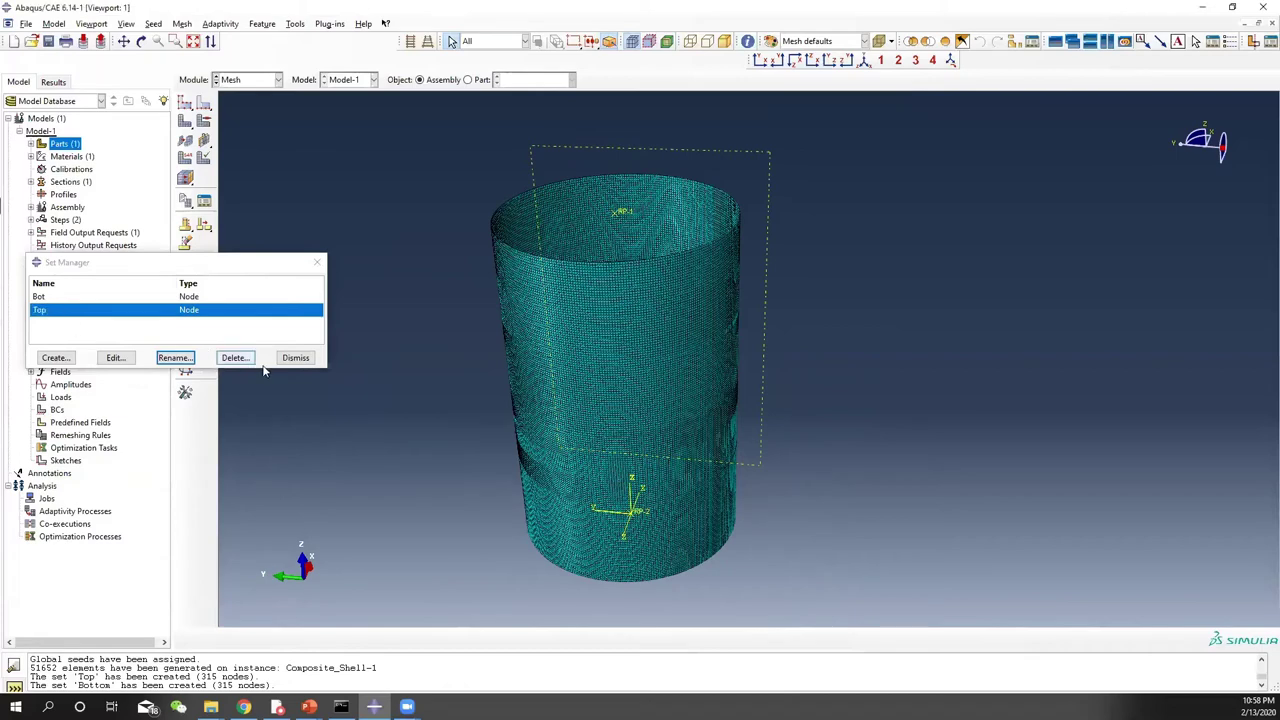
Step: Check that the nodes of the renamed Top and Bot sets lie on the matching cylinder ends
left_click(116, 358)
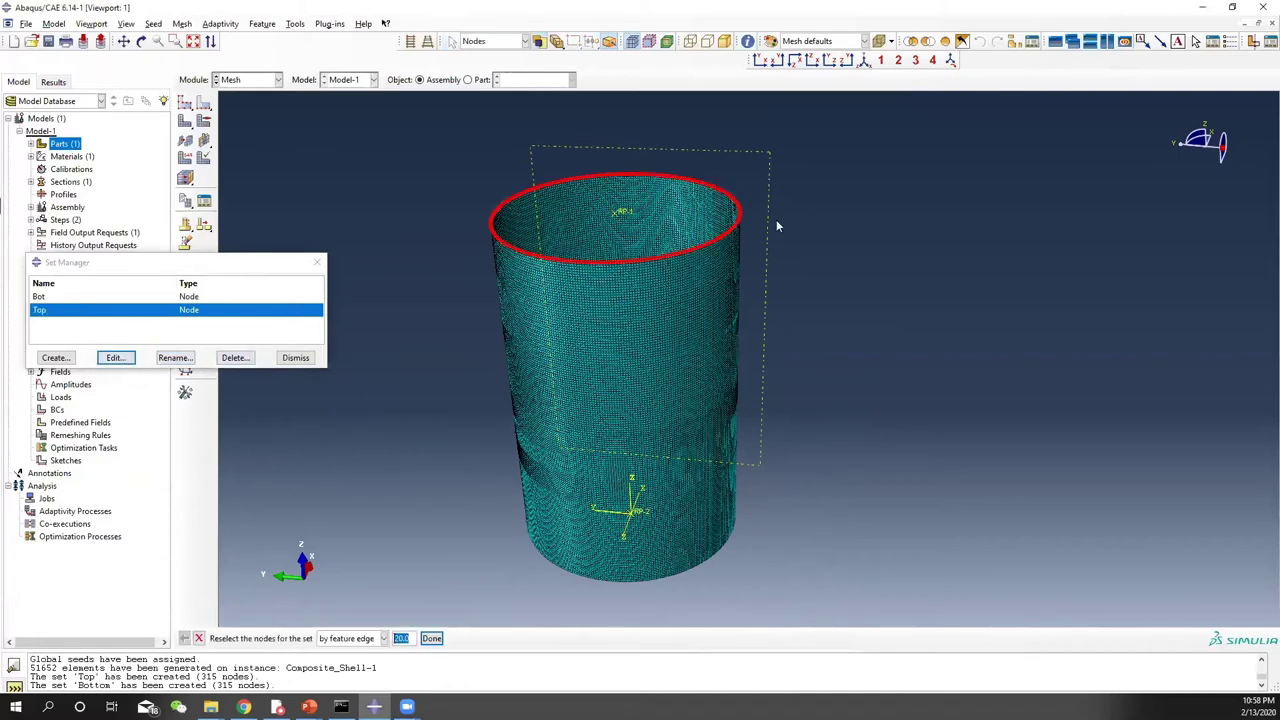
left_click(48, 297)
left_click(116, 358)
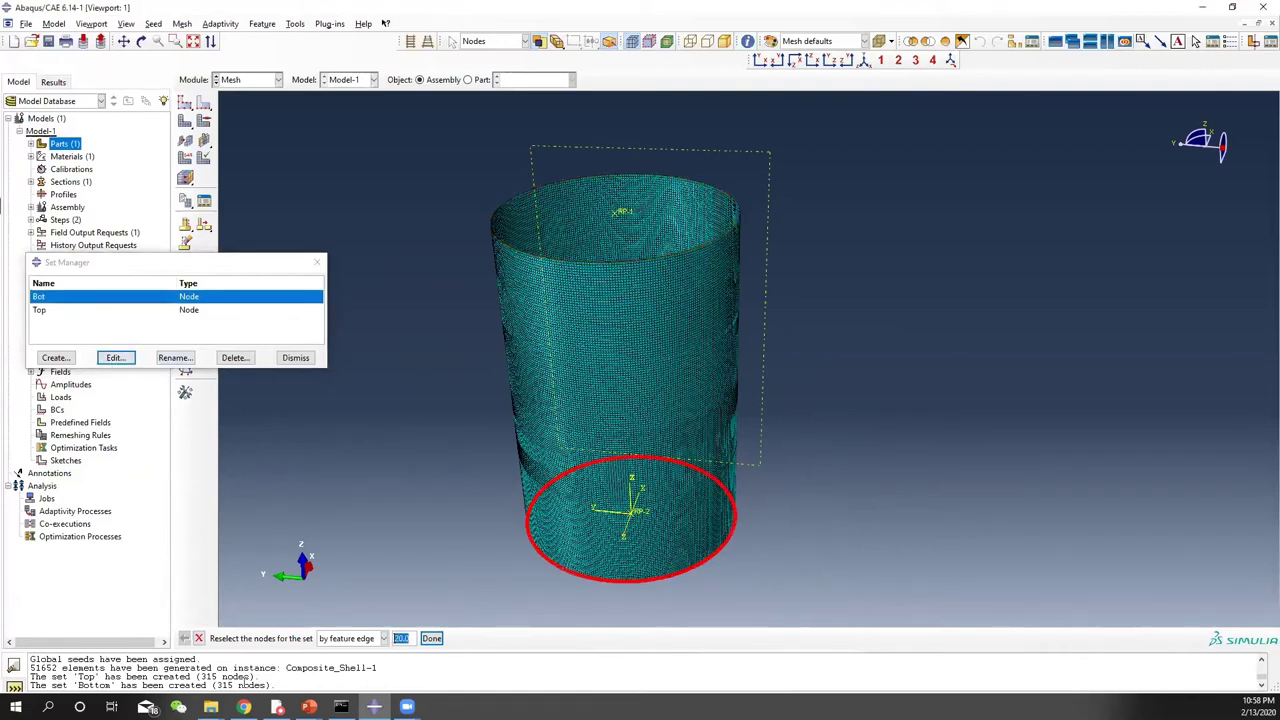
left_click(315, 264)
Step: Create a rigid body constraint named Top_edge in the Interaction module
left_click(266, 84)
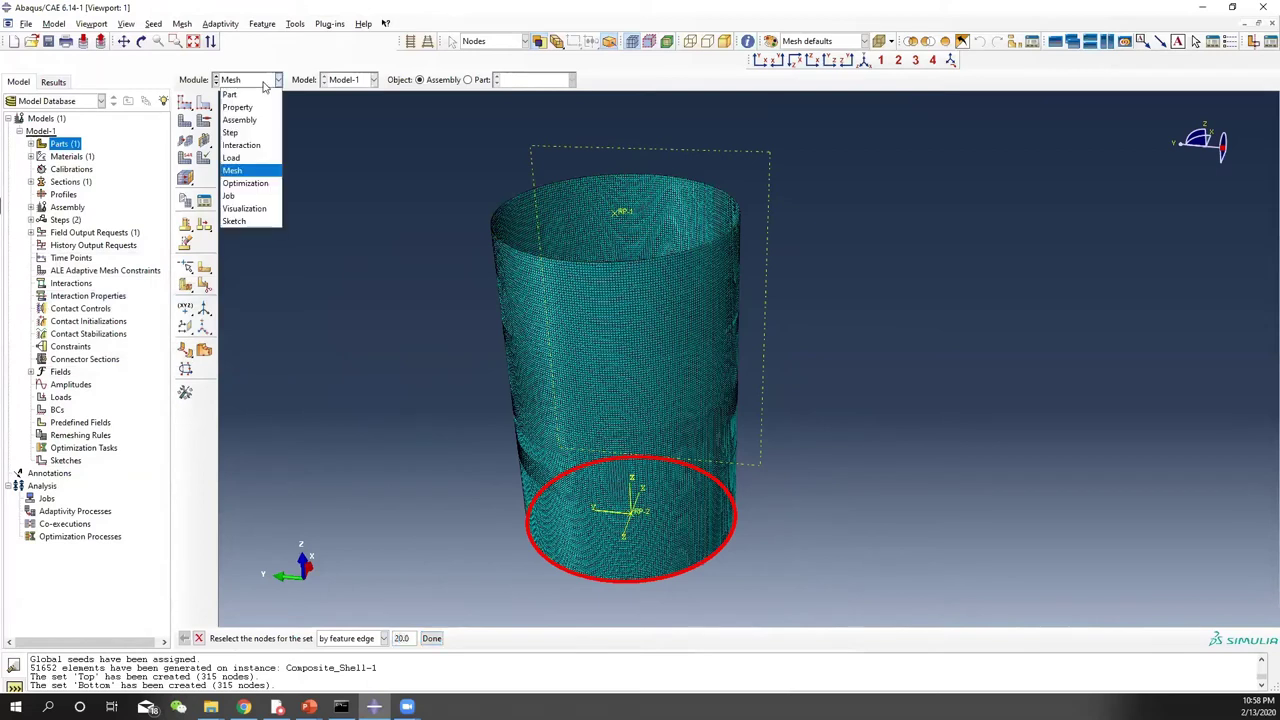
left_click(238, 158)
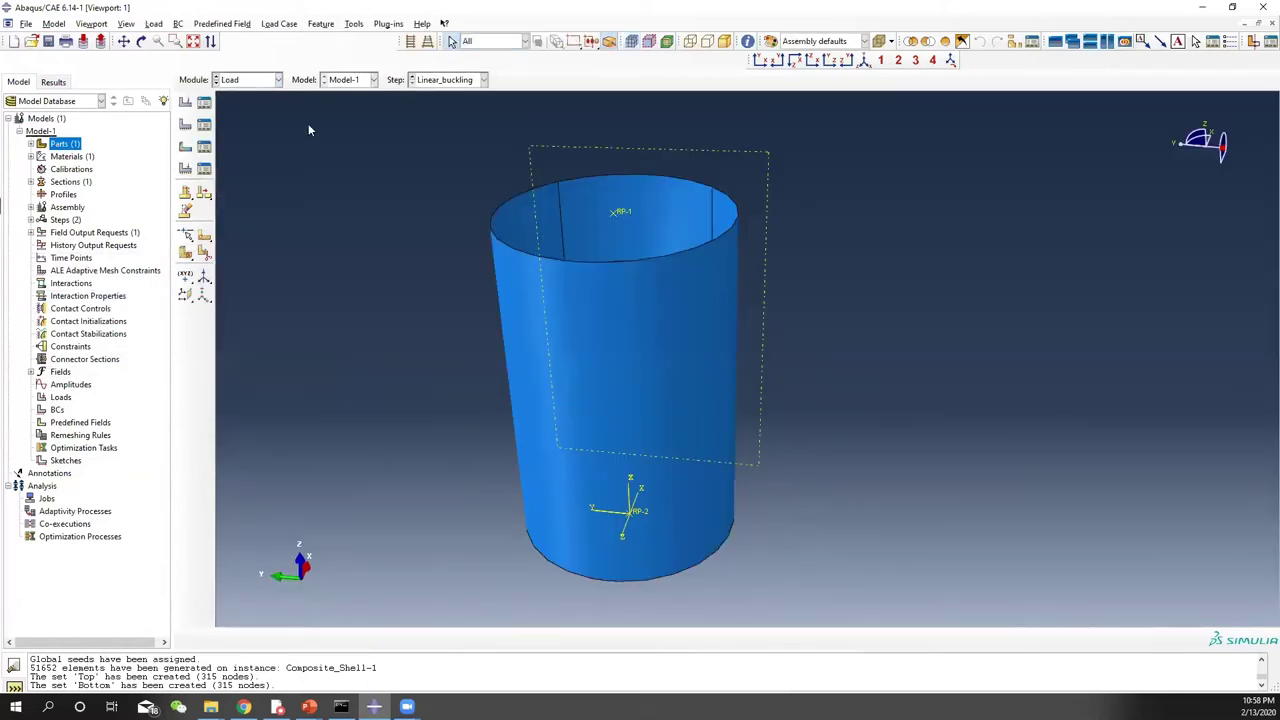
left_click(263, 84)
left_click(238, 145)
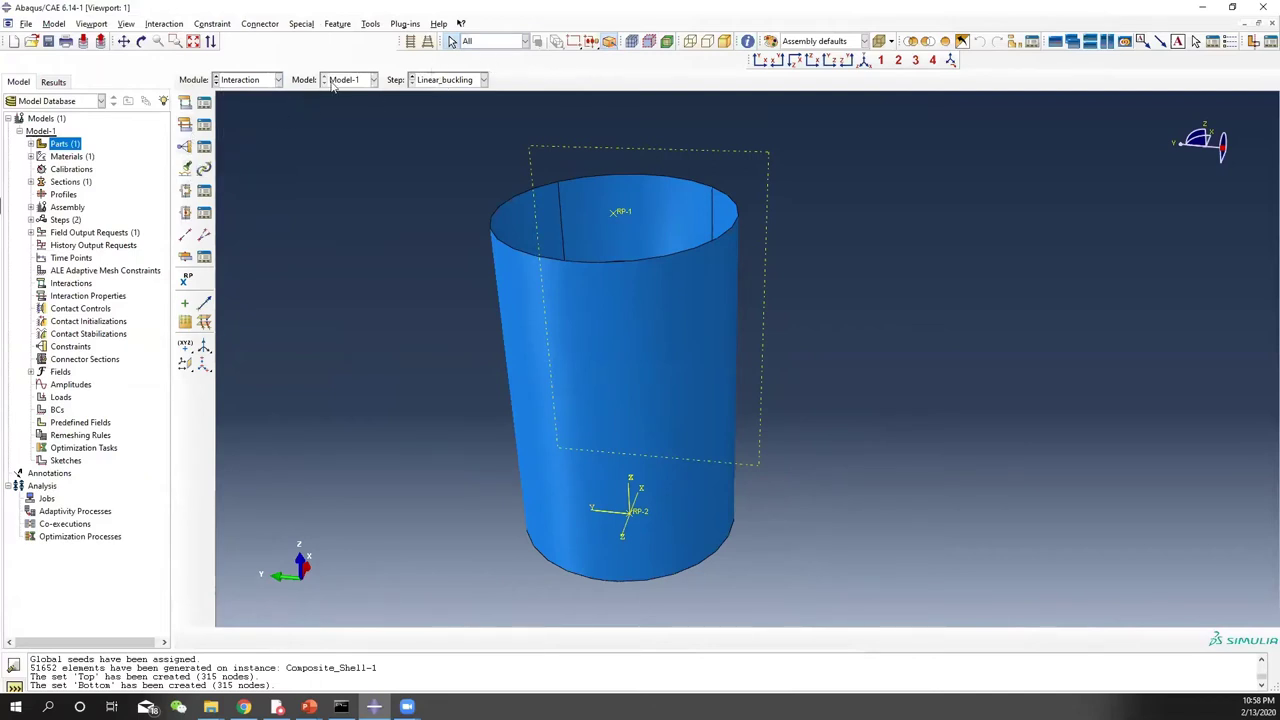
left_click(185, 146)
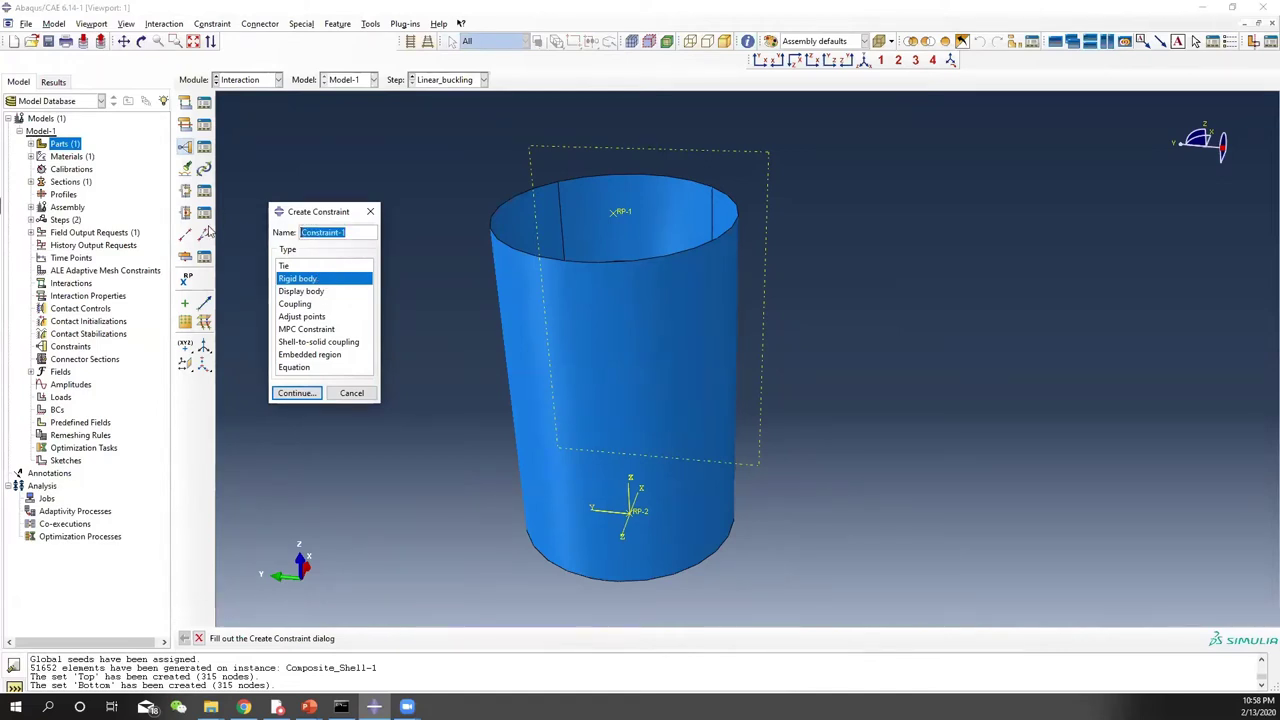
type("Top_edge")
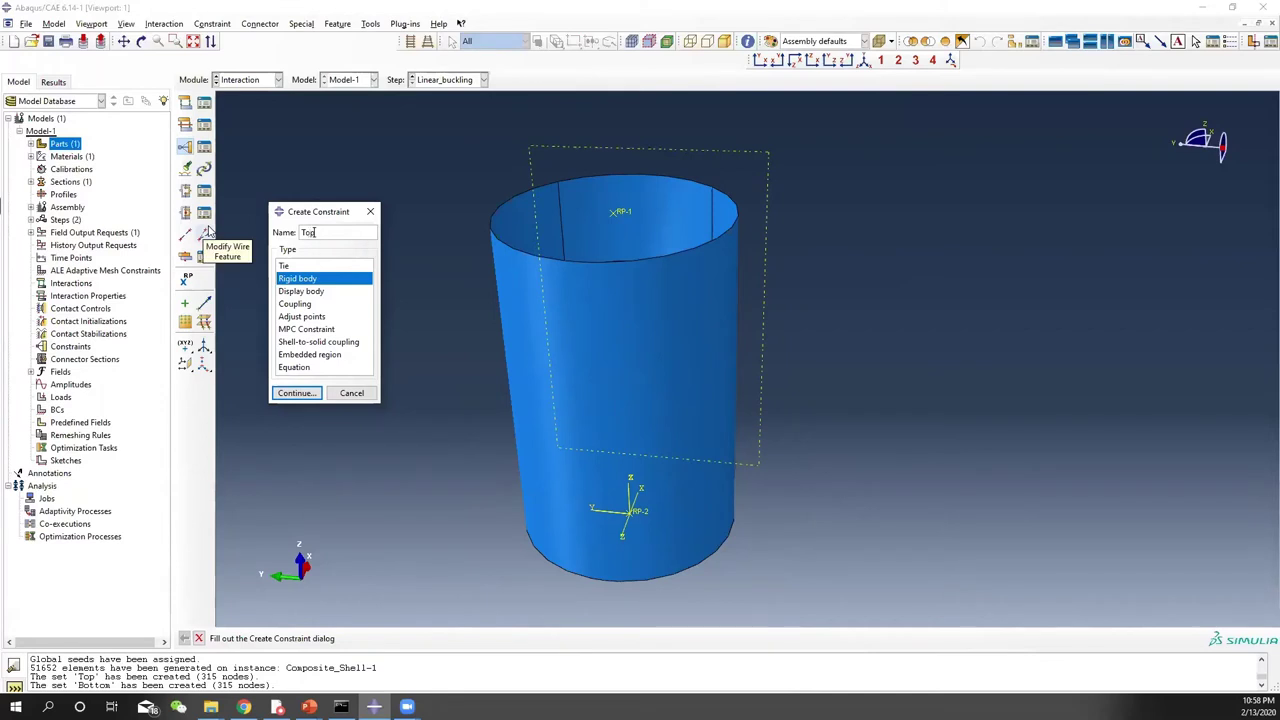
left_click(296, 393)
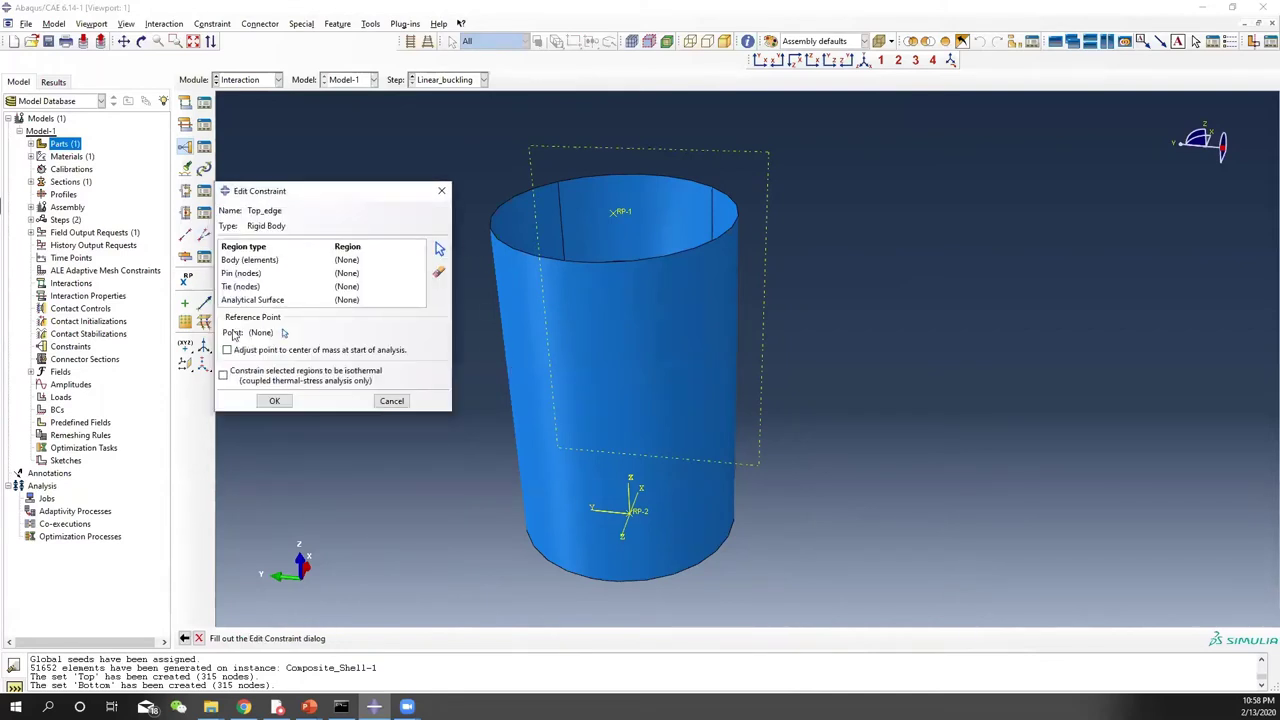
Step: Assign reference point RP-1 and the node set Top as the tie region of the Top_edge constraint
left_click(285, 333)
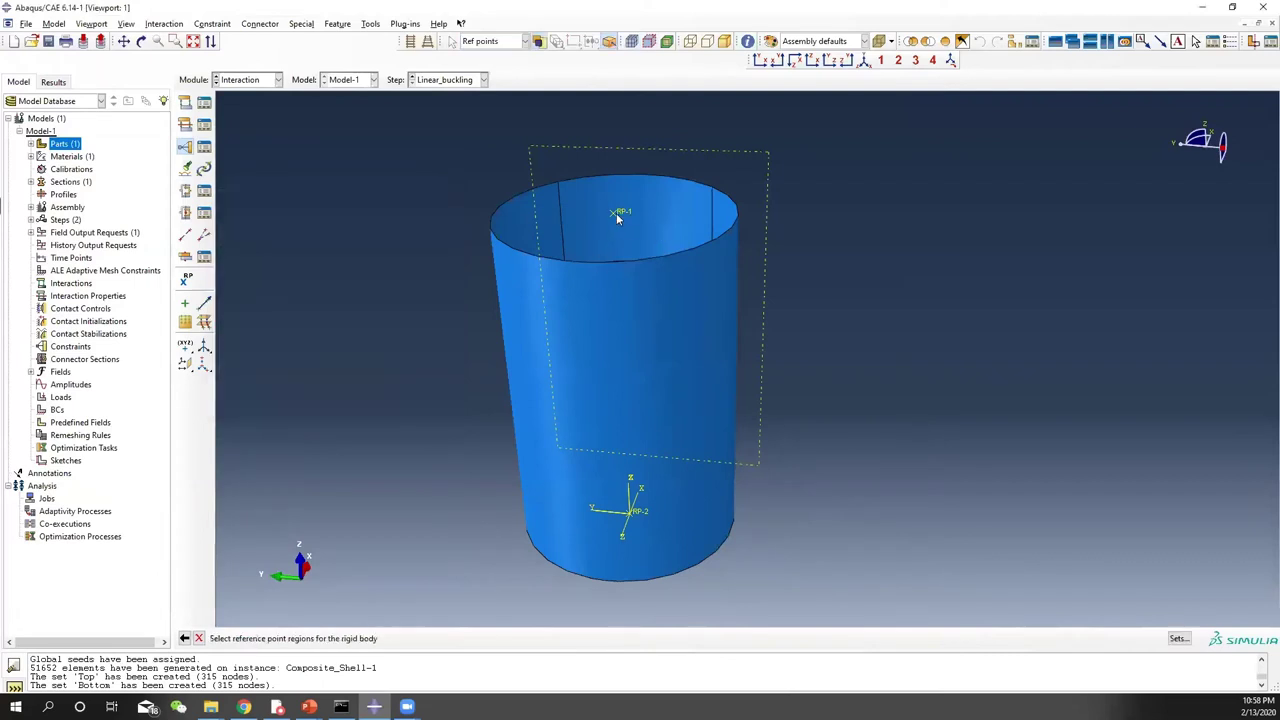
left_click(614, 215)
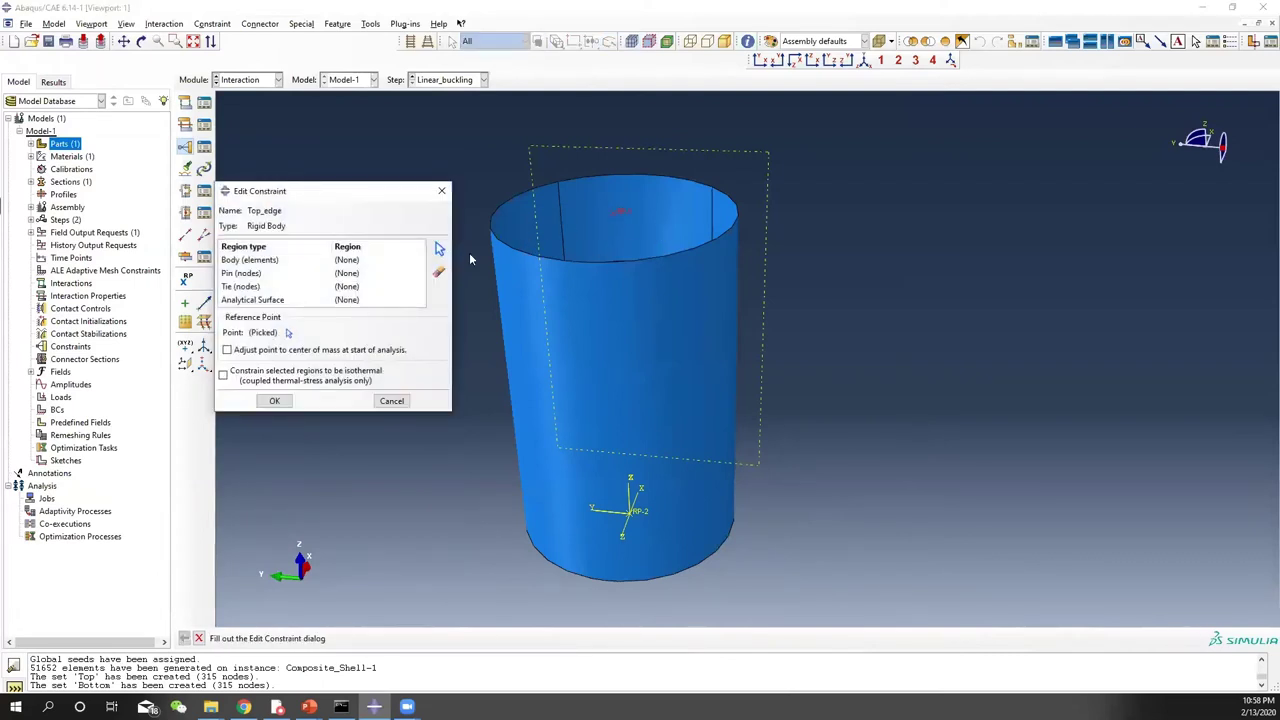
left_click(242, 288)
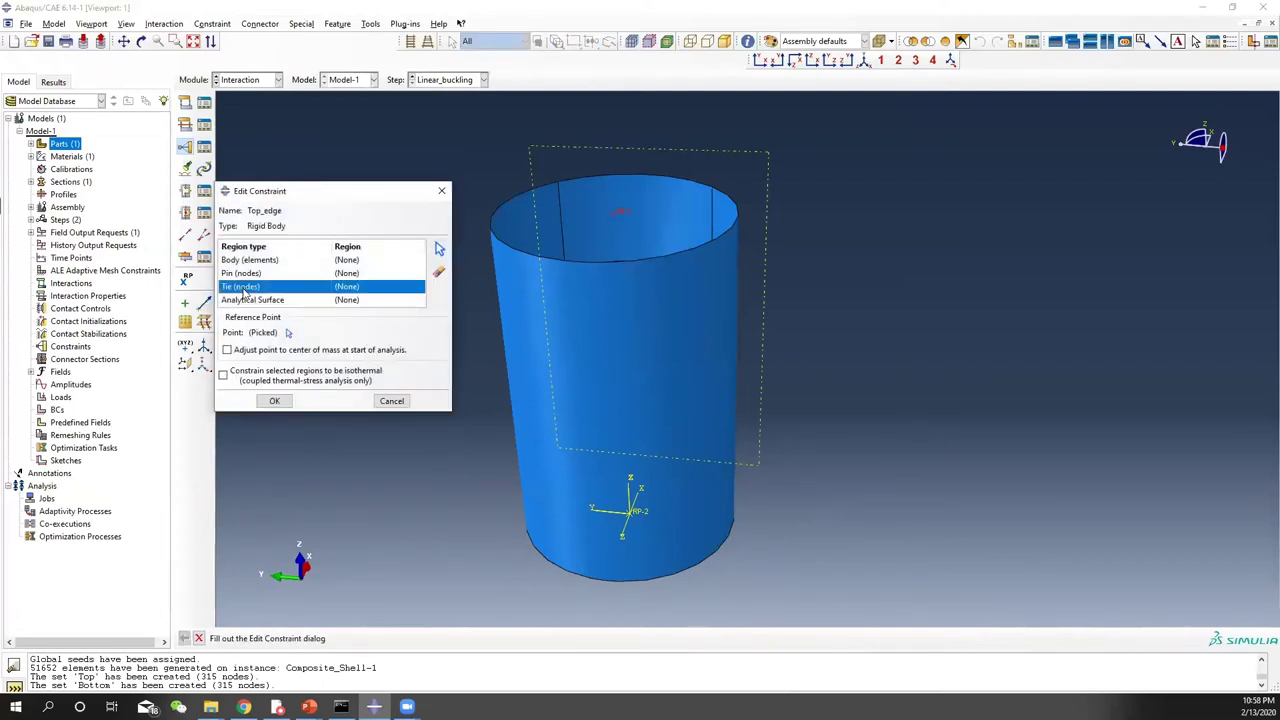
left_click(439, 249)
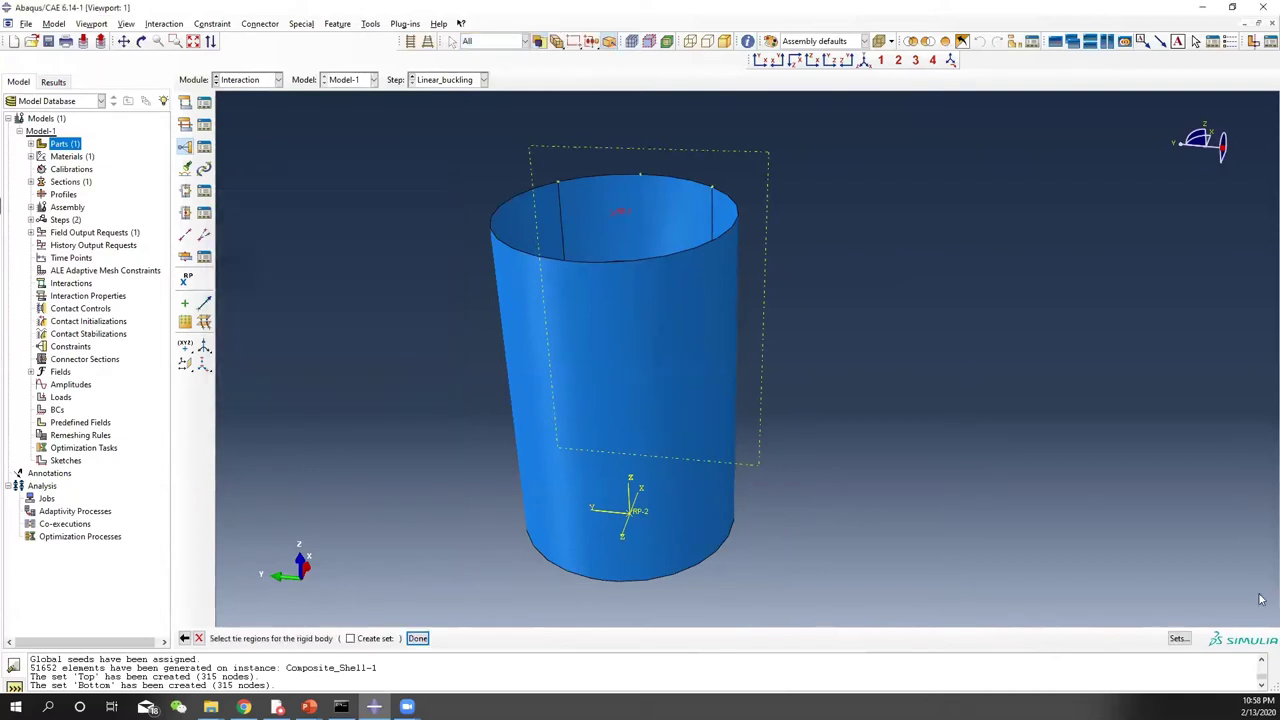
left_click(1177, 642)
left_click(252, 368)
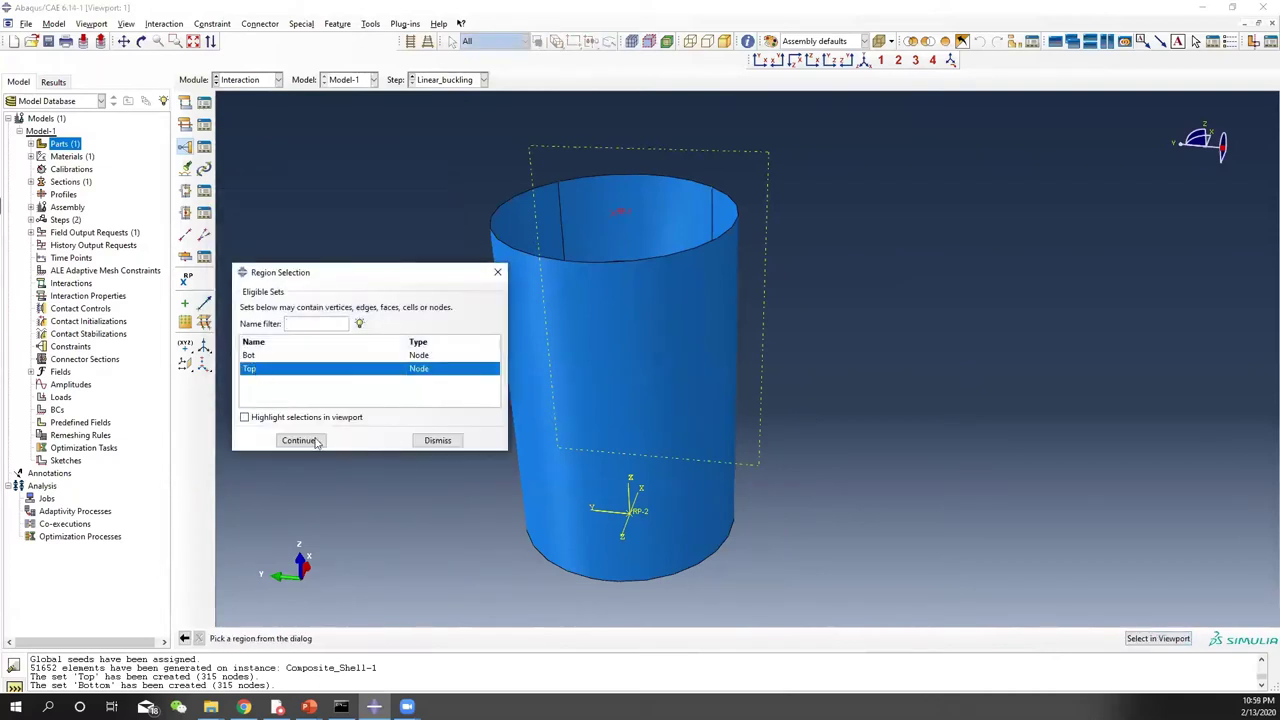
left_click(298, 440)
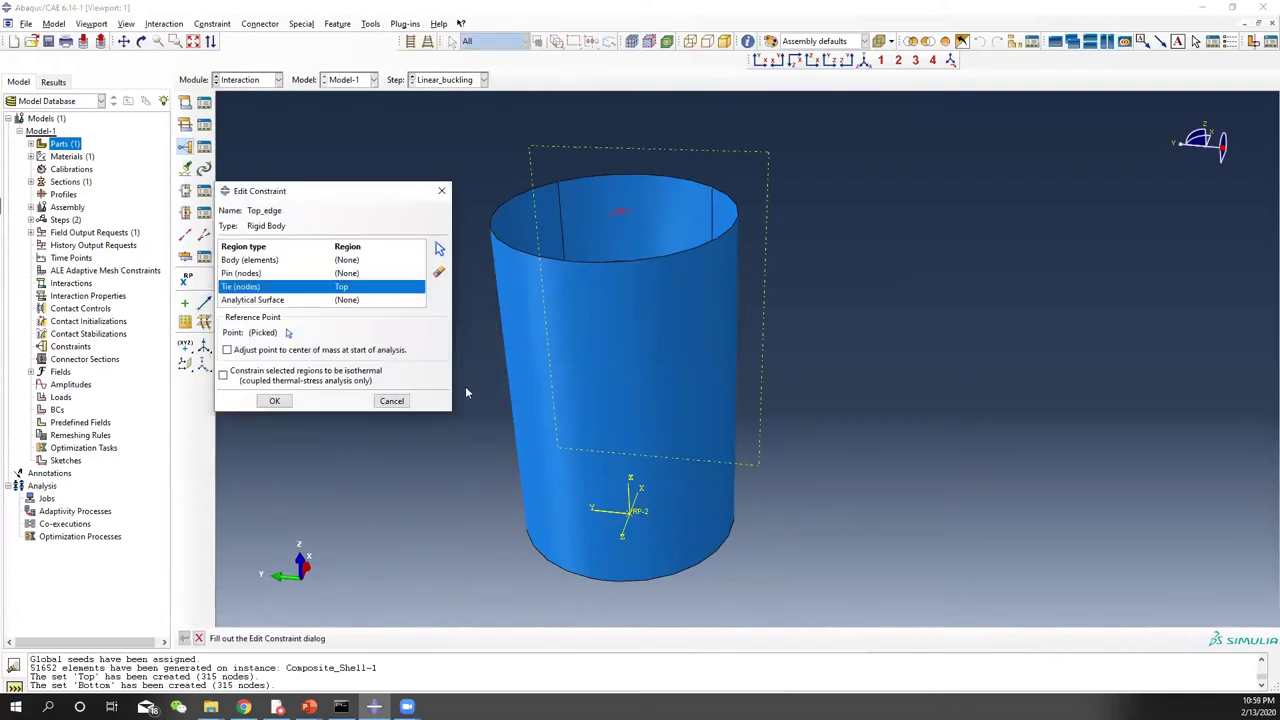
left_click(275, 401)
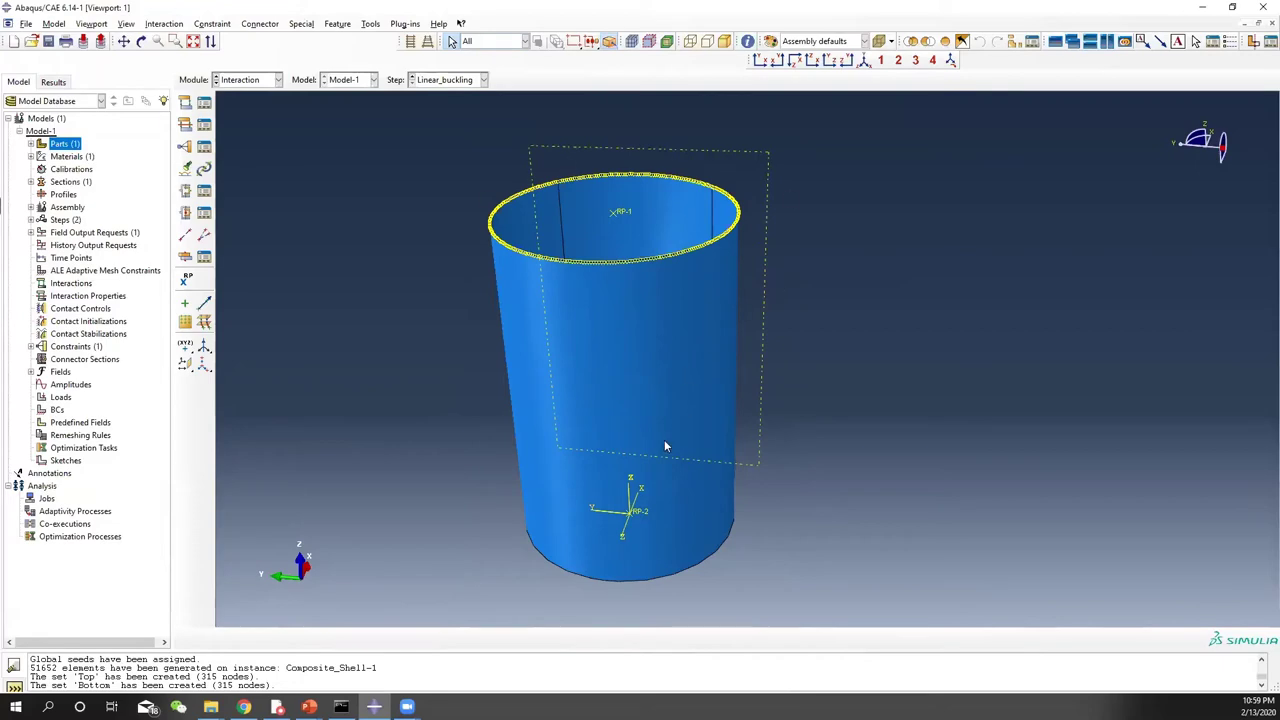
Step: Create a second rigid body constraint named Bot_edge
left_click_drag(652, 440, 700, 403, "ctrl+alt")
left_click(186, 147)
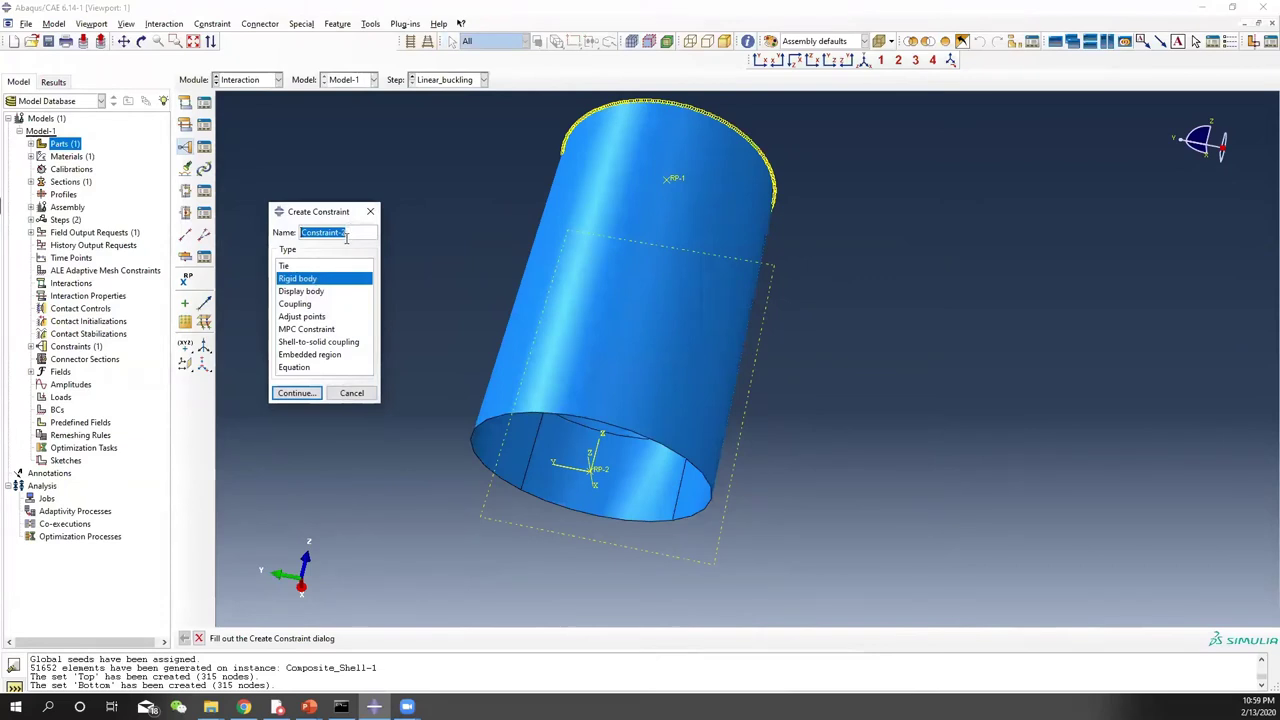
type("Bot_edge")
left_click(312, 396)
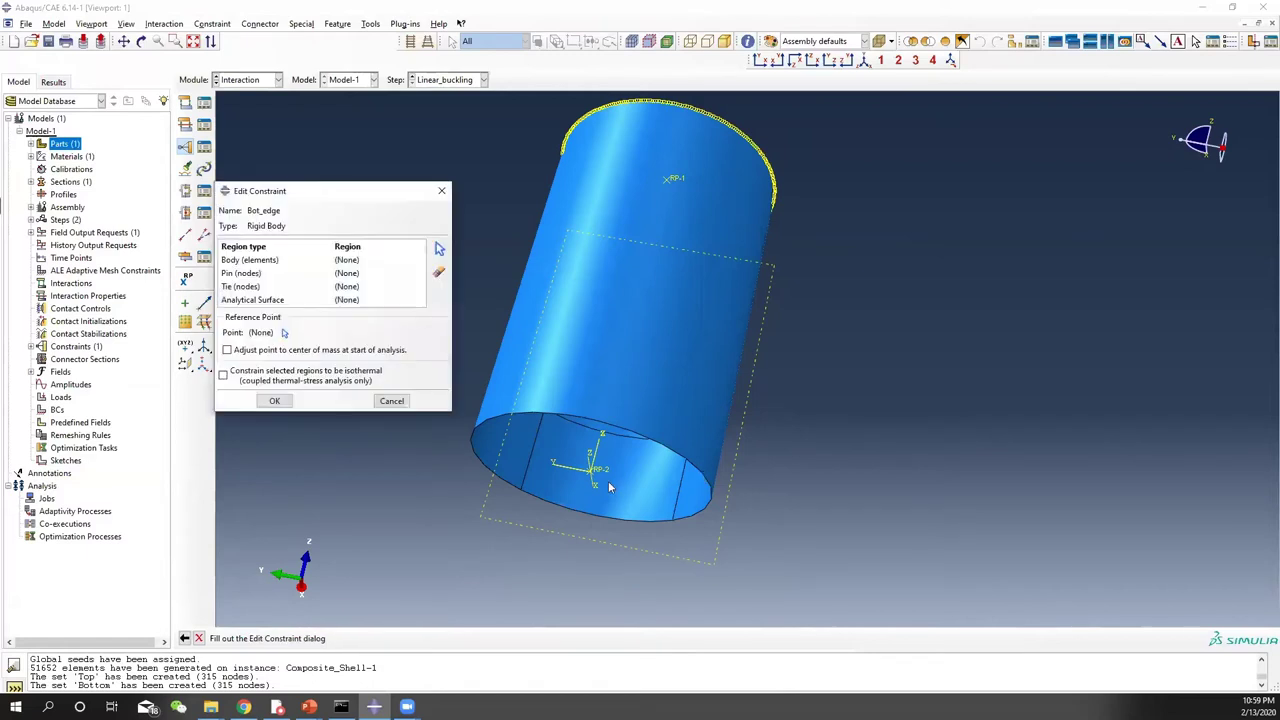
Step: Assign reference point RP-2 and the node set Bot as the tie region of the Bot_edge constraint
left_click(254, 287)
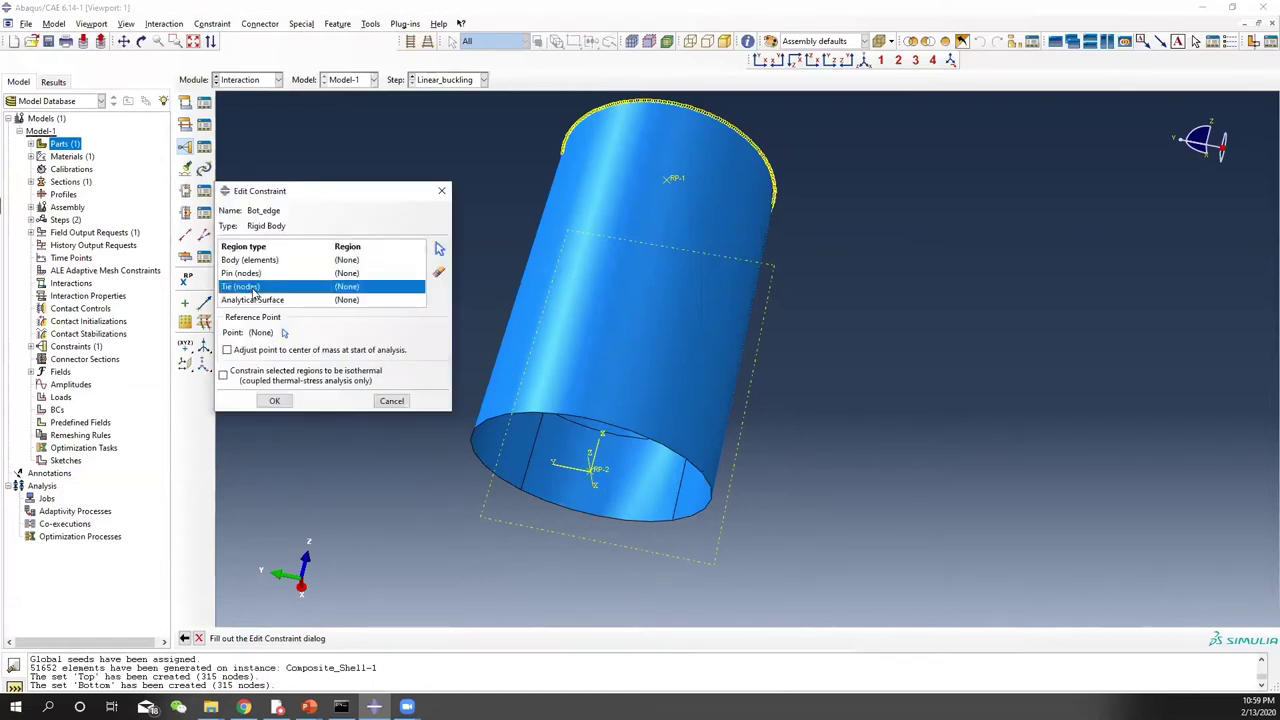
left_click(284, 332)
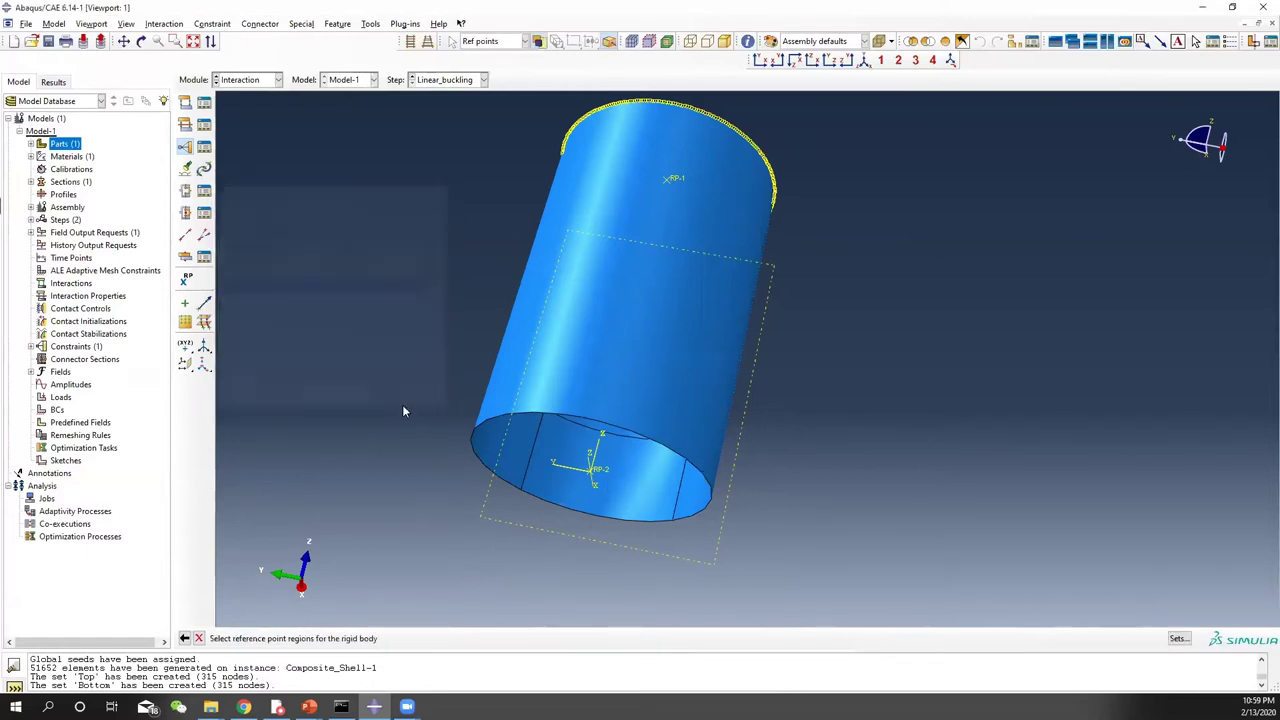
left_click(592, 476)
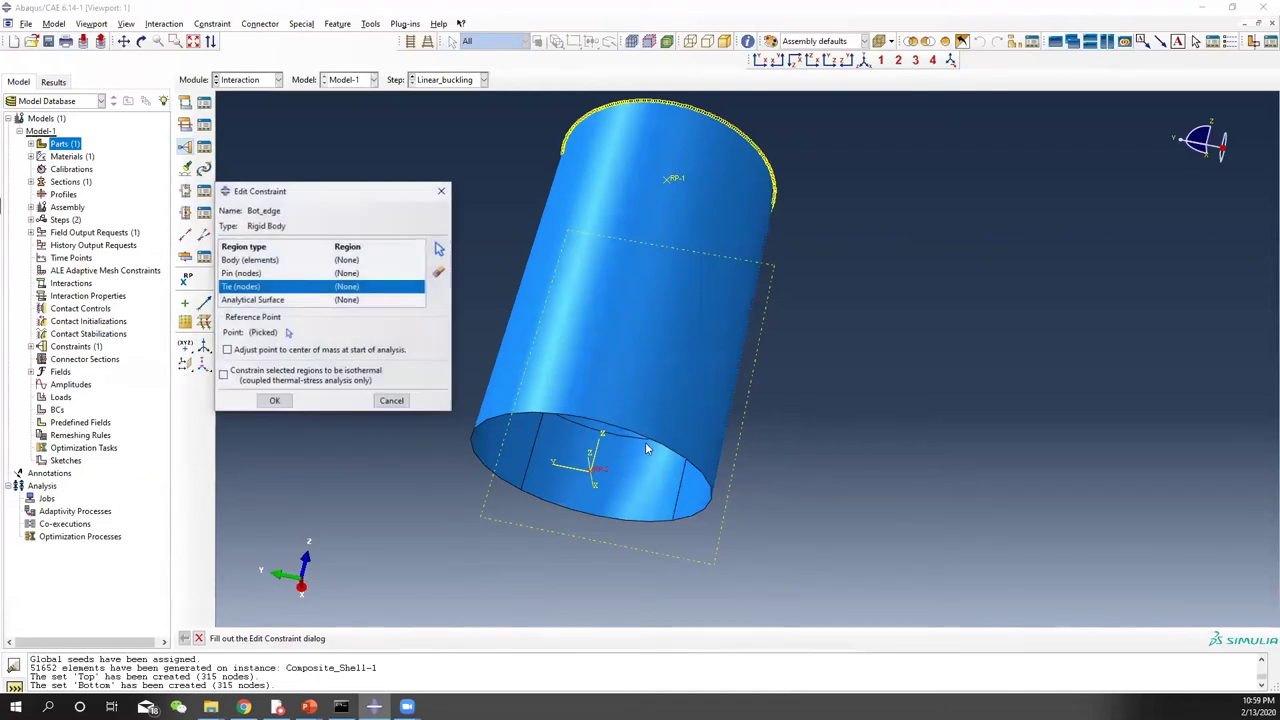
left_click(440, 250)
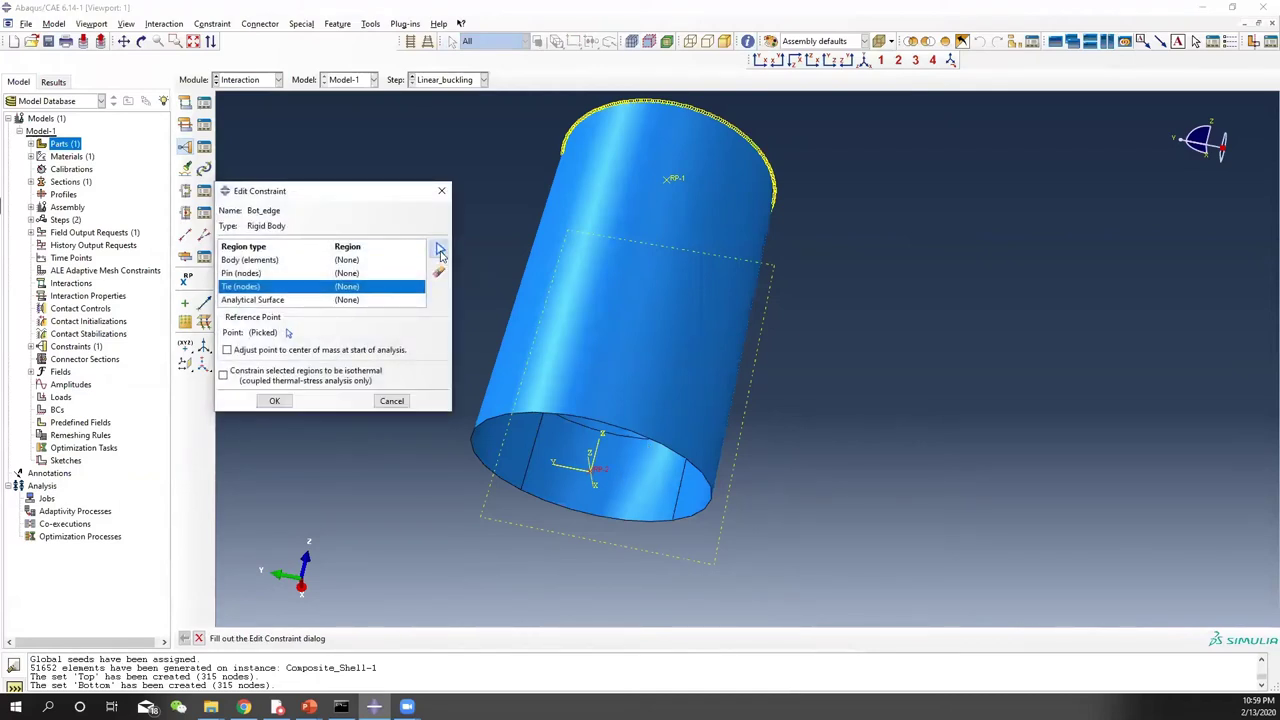
left_click(1186, 641)
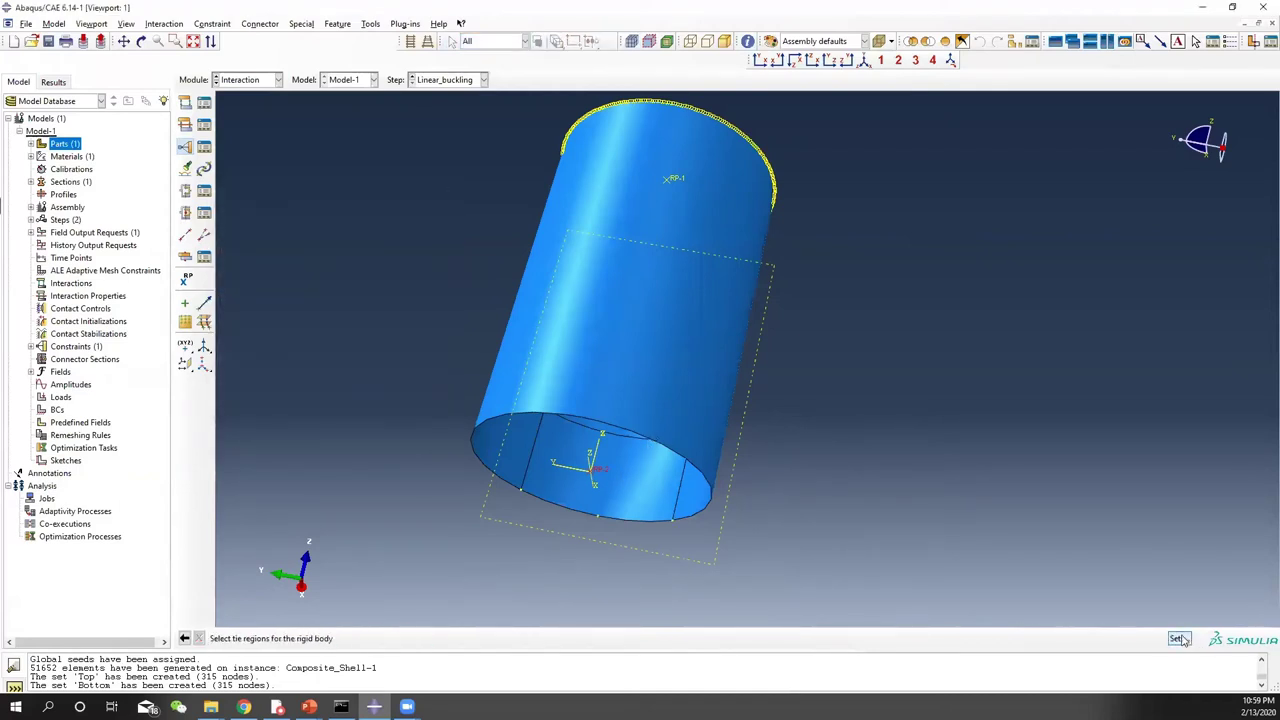
left_click(268, 356)
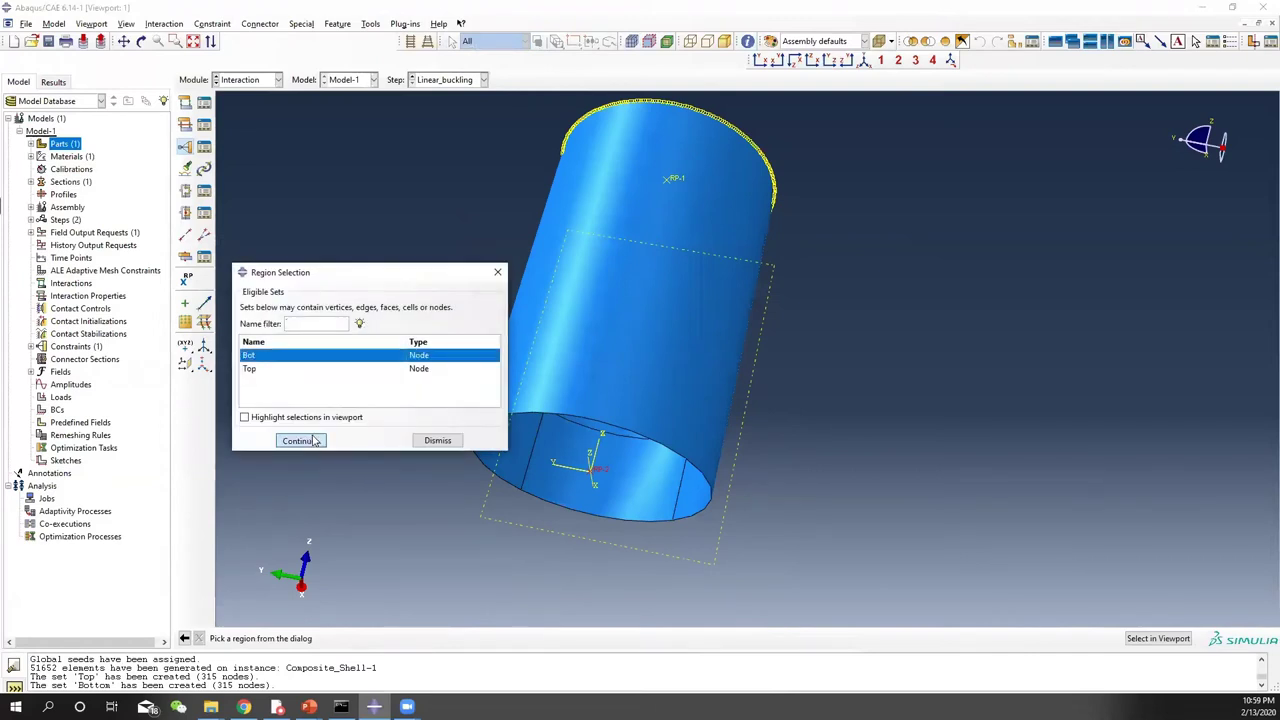
left_click(298, 440)
left_click(276, 401)
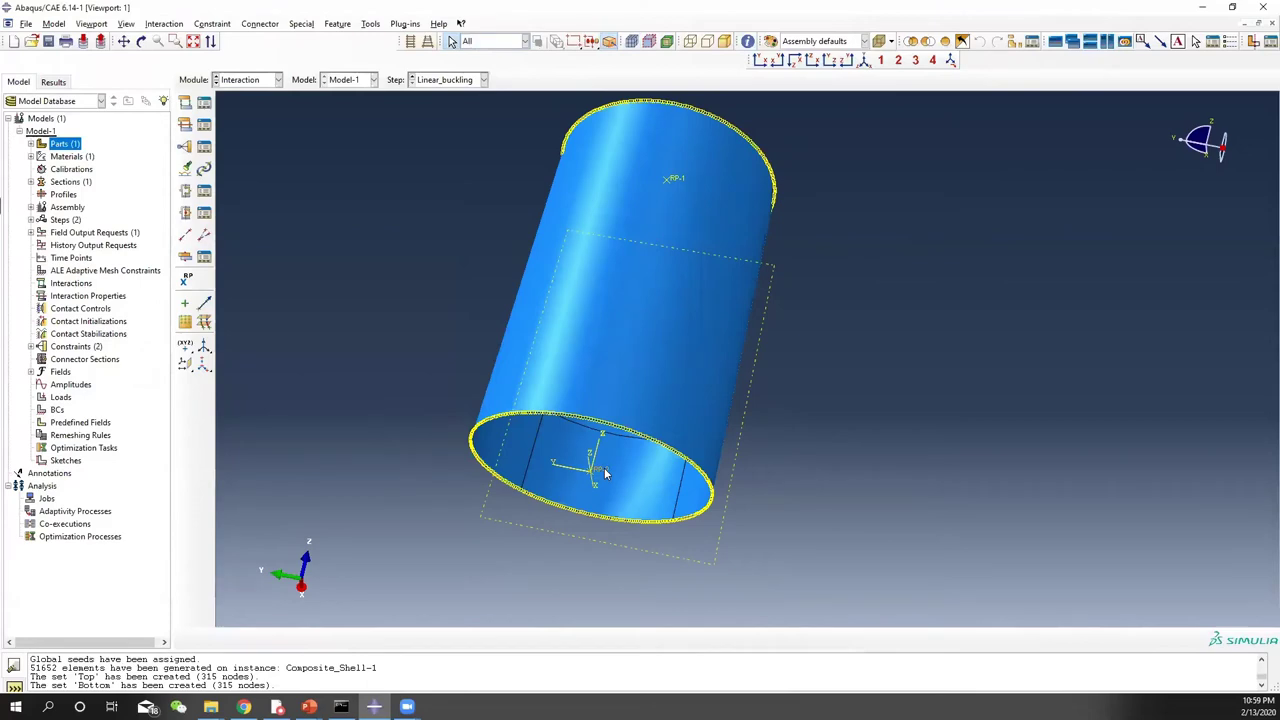
left_click_drag(632, 266, 486, 282, "ctrl+alt")
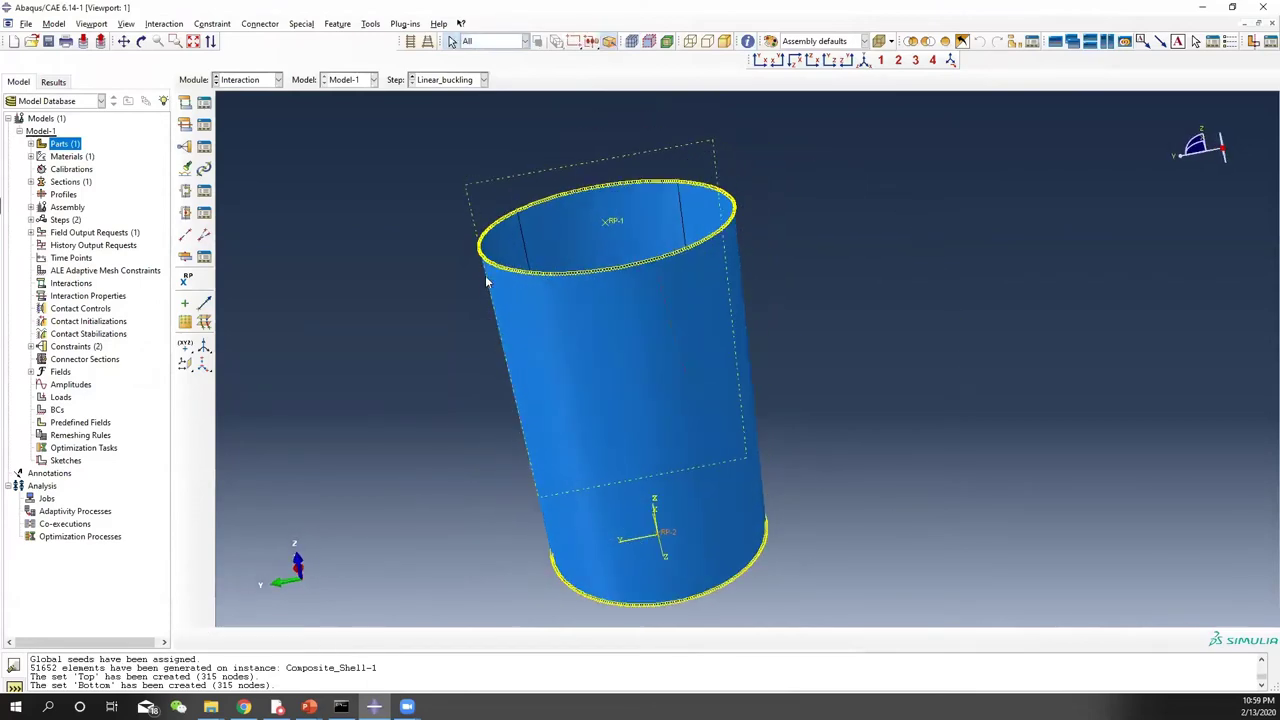
Step: In the Load module, create a Symmetry/Antisymmetry/Encastre boundary condition named Bot_fixed in the Initial step
left_click(255, 79)
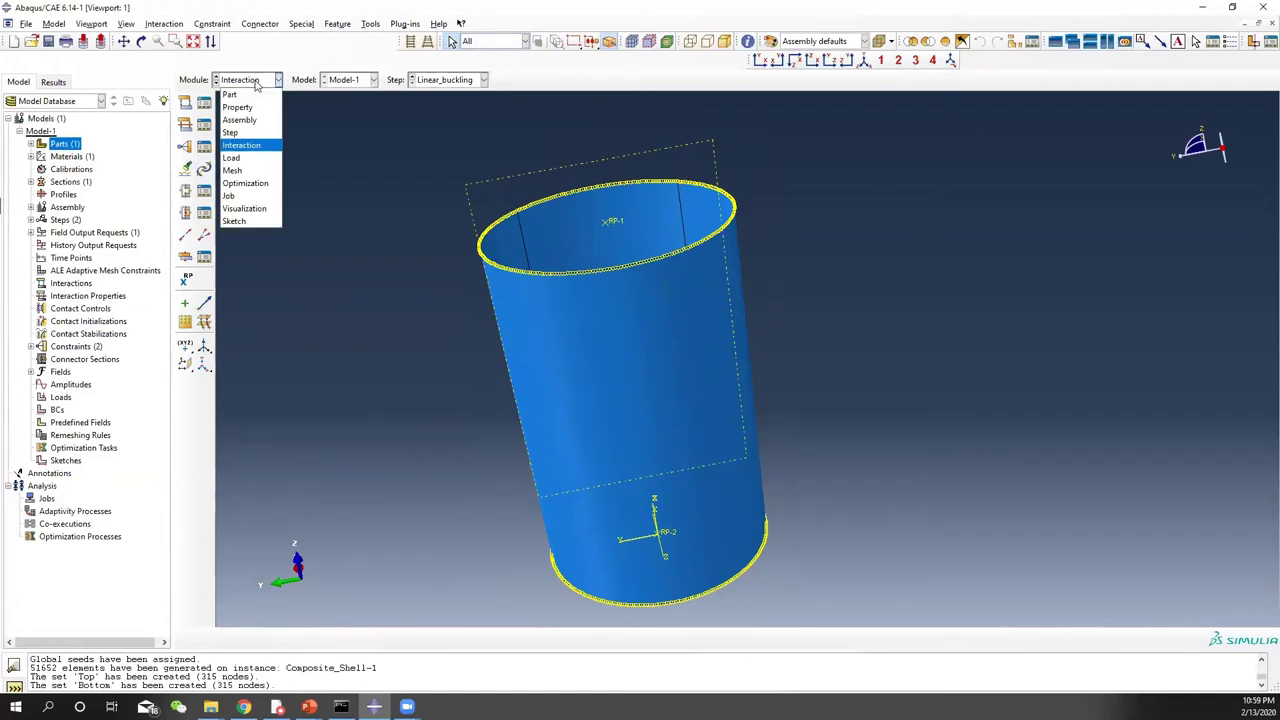
left_click(247, 158)
left_click_drag(621, 442, 506, 394, "ctrl+alt")
left_click_drag(660, 328, 734, 303, "ctrl+alt")
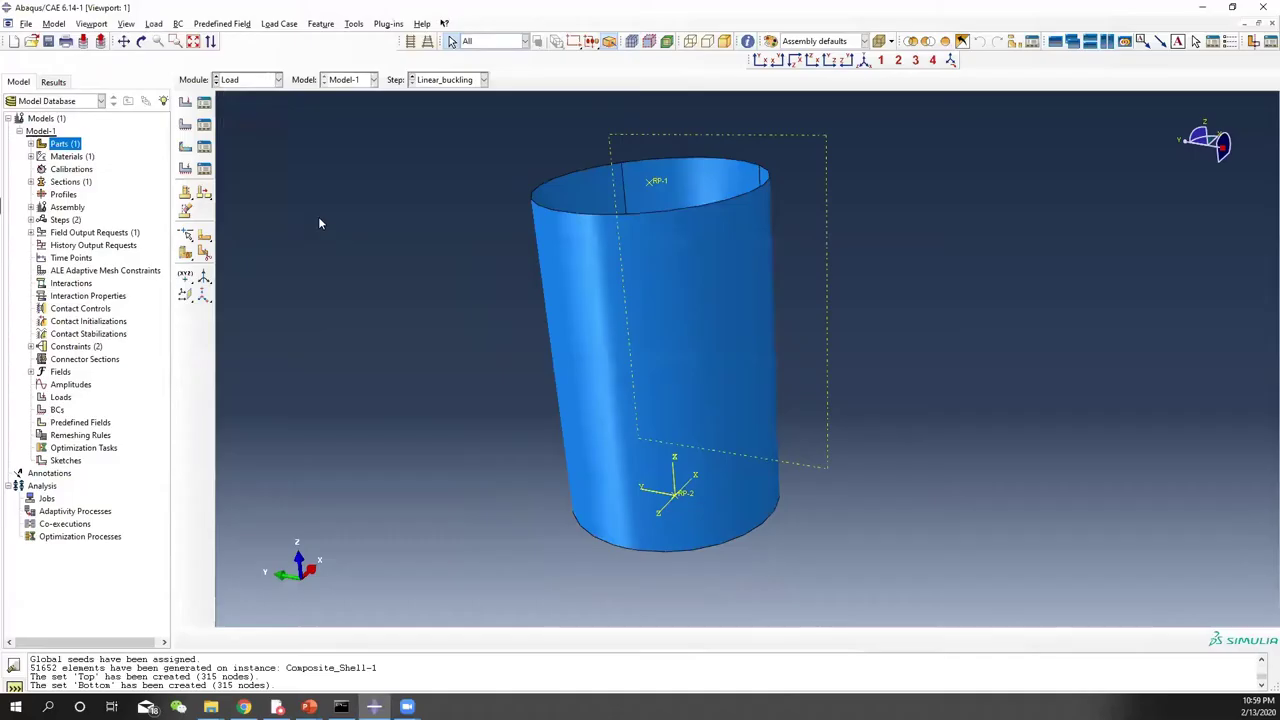
left_click(204, 124)
left_click(249, 337)
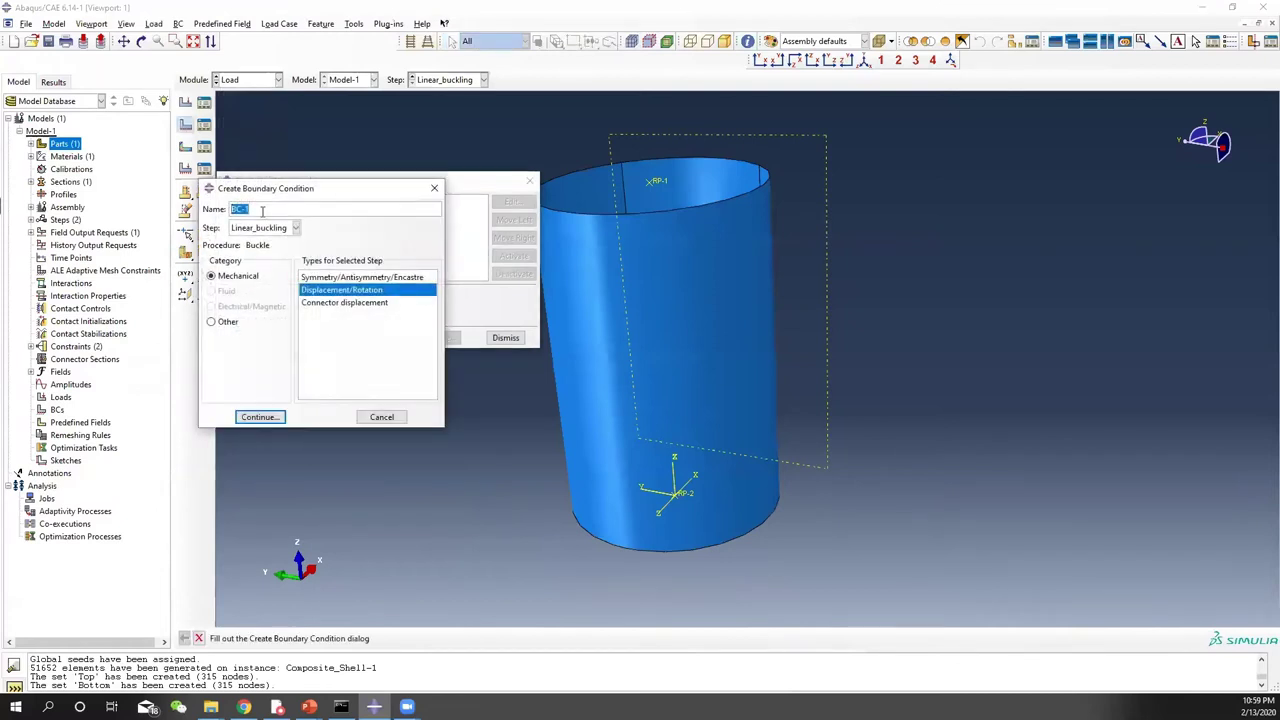
type("Bot_fixed")
left_click(262, 232)
left_click(255, 241)
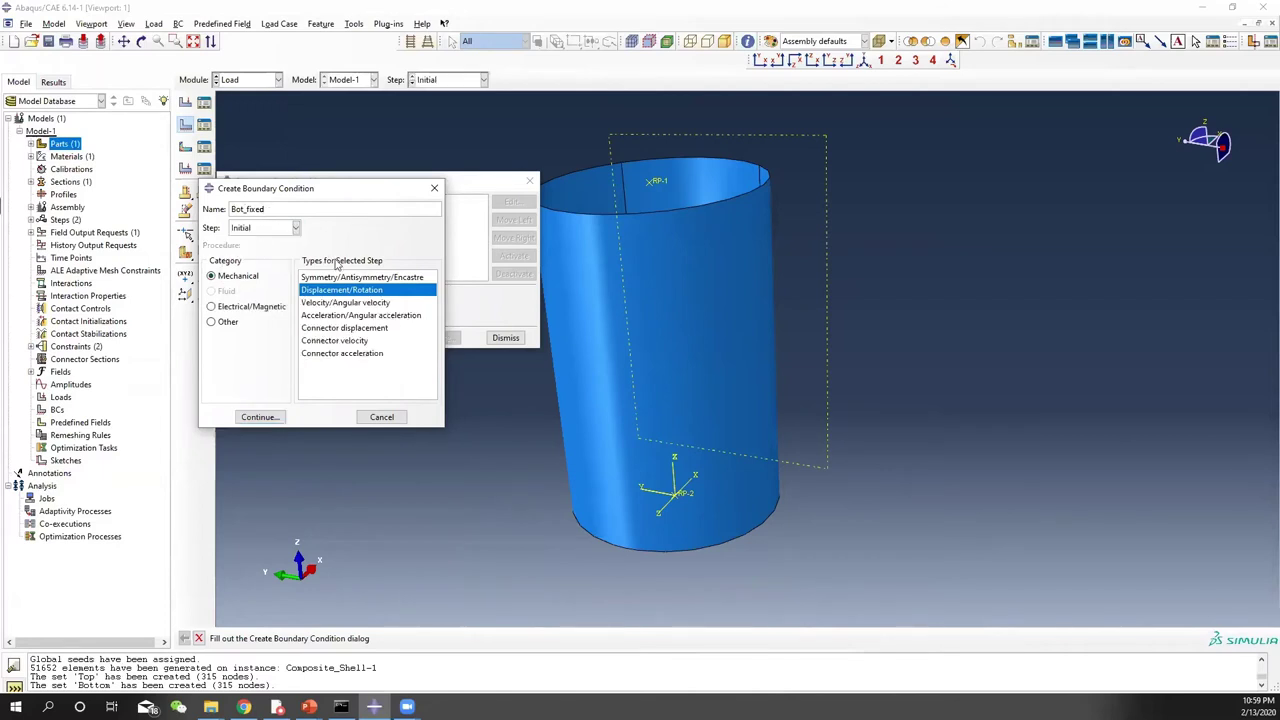
left_click_drag(602, 318, 585, 326, "ctrl+alt")
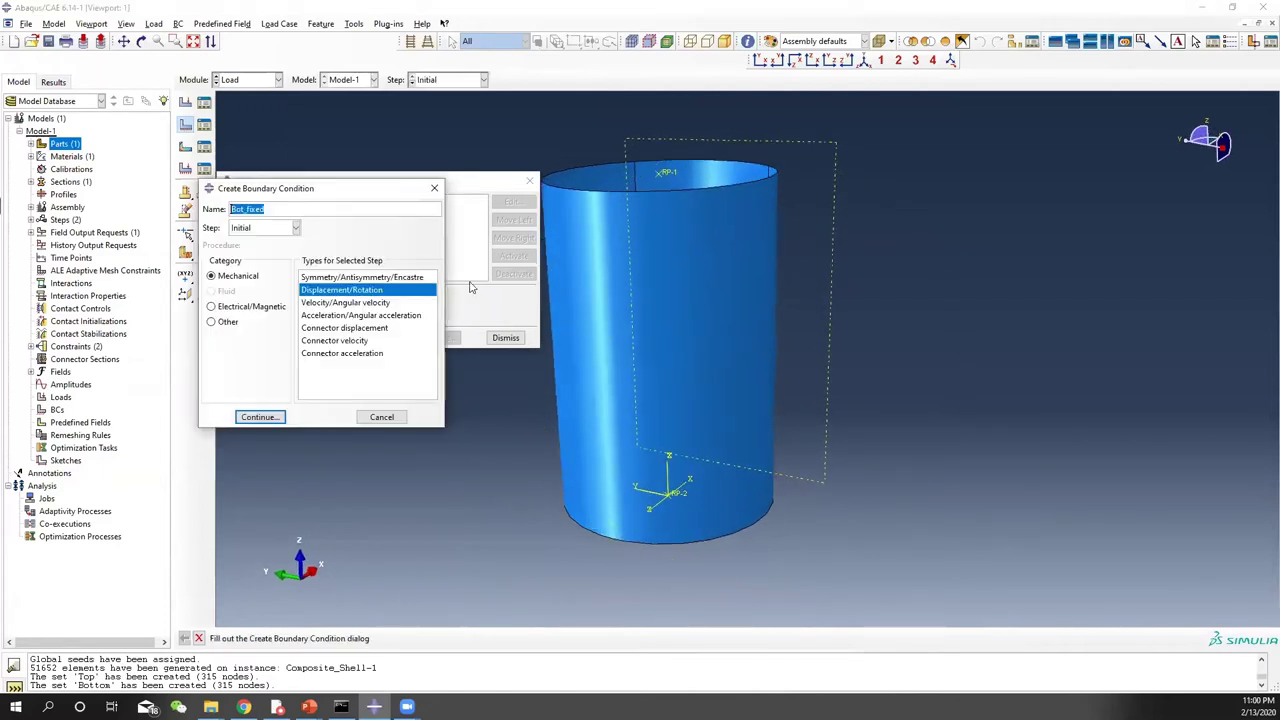
left_click(362, 277)
left_click(268, 420)
Step: Apply the Bot_fixed condition to reference point RP-2 as ENCASTRE
left_click_drag(729, 412, 665, 488, "ctrl+alt")
left_click(655, 484)
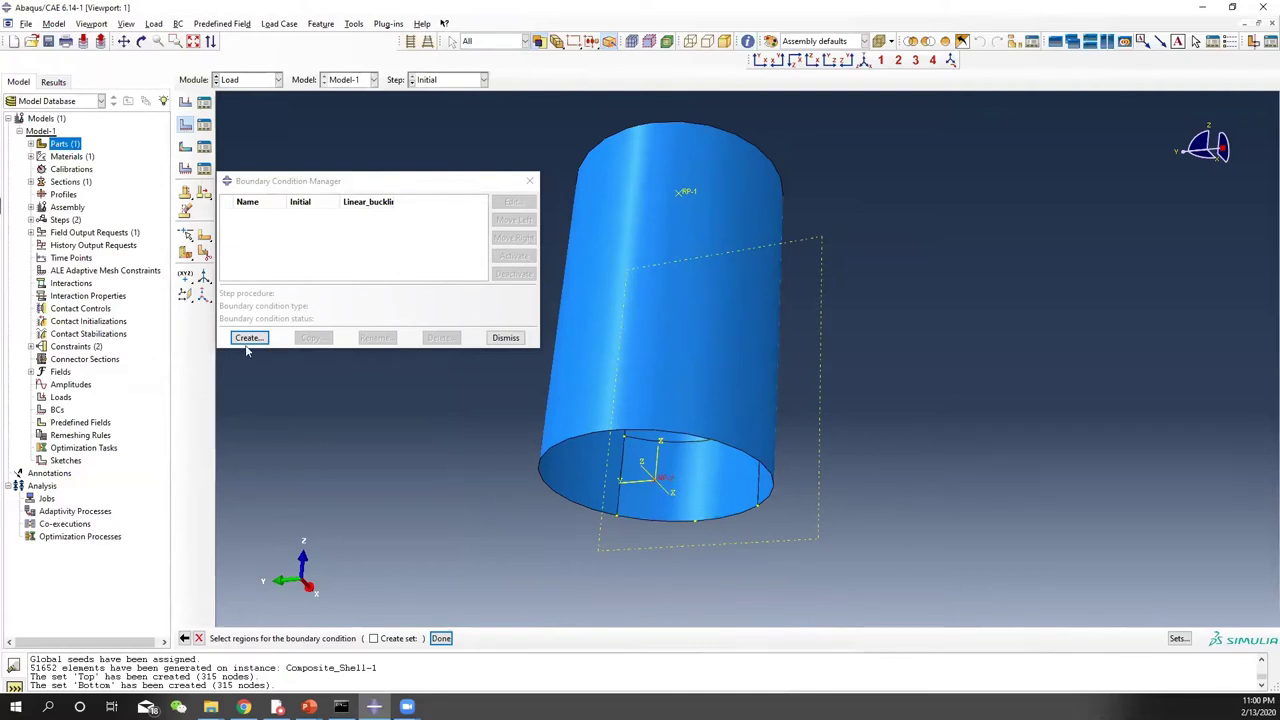
left_click(441, 638)
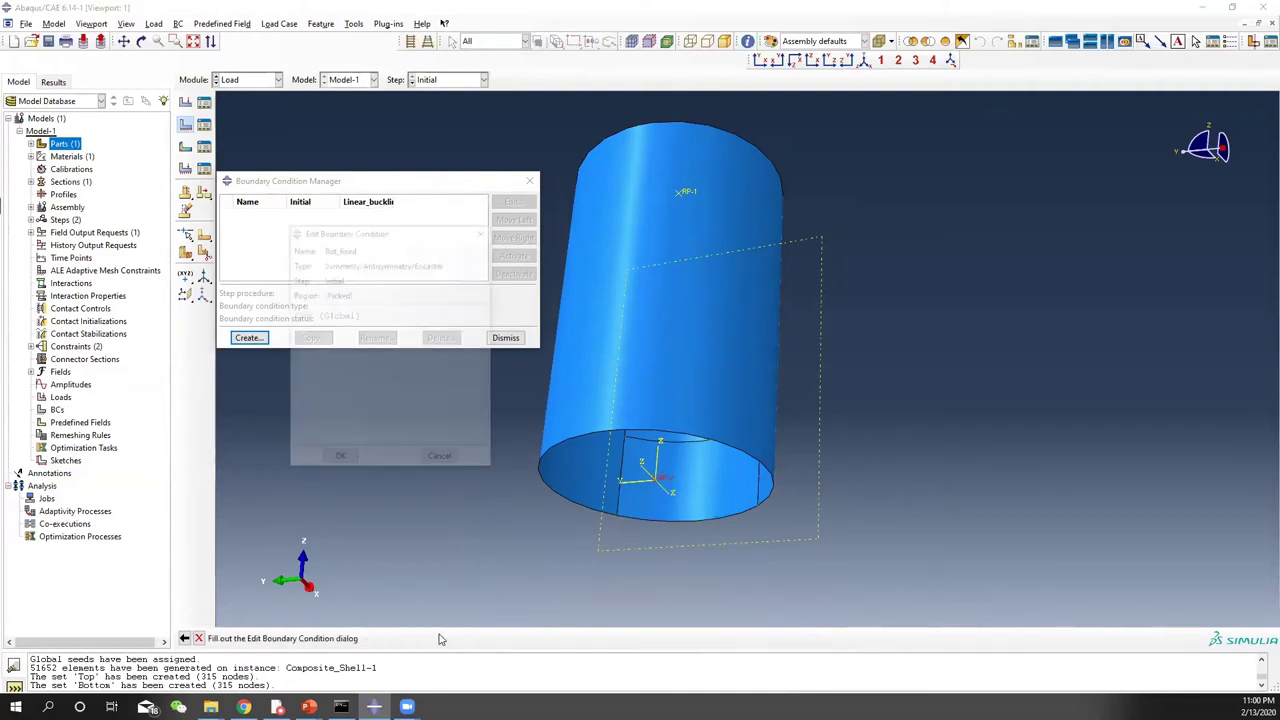
left_click(296, 440)
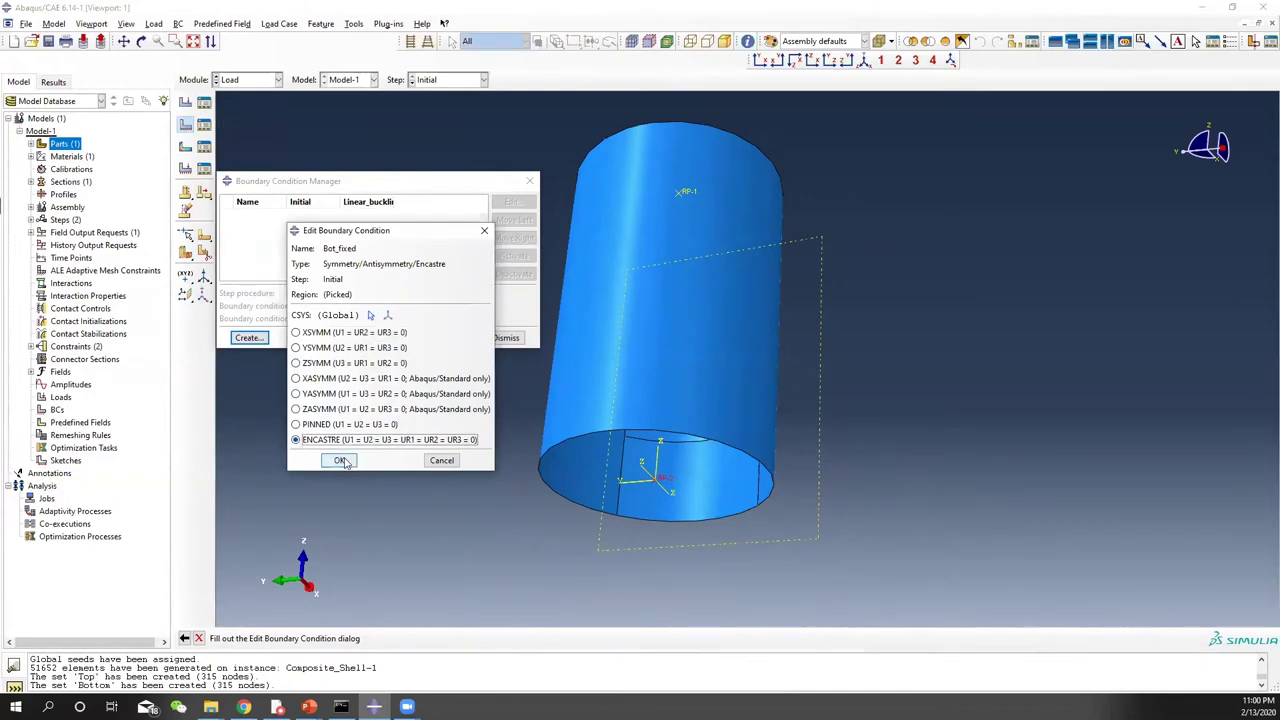
left_click(340, 460)
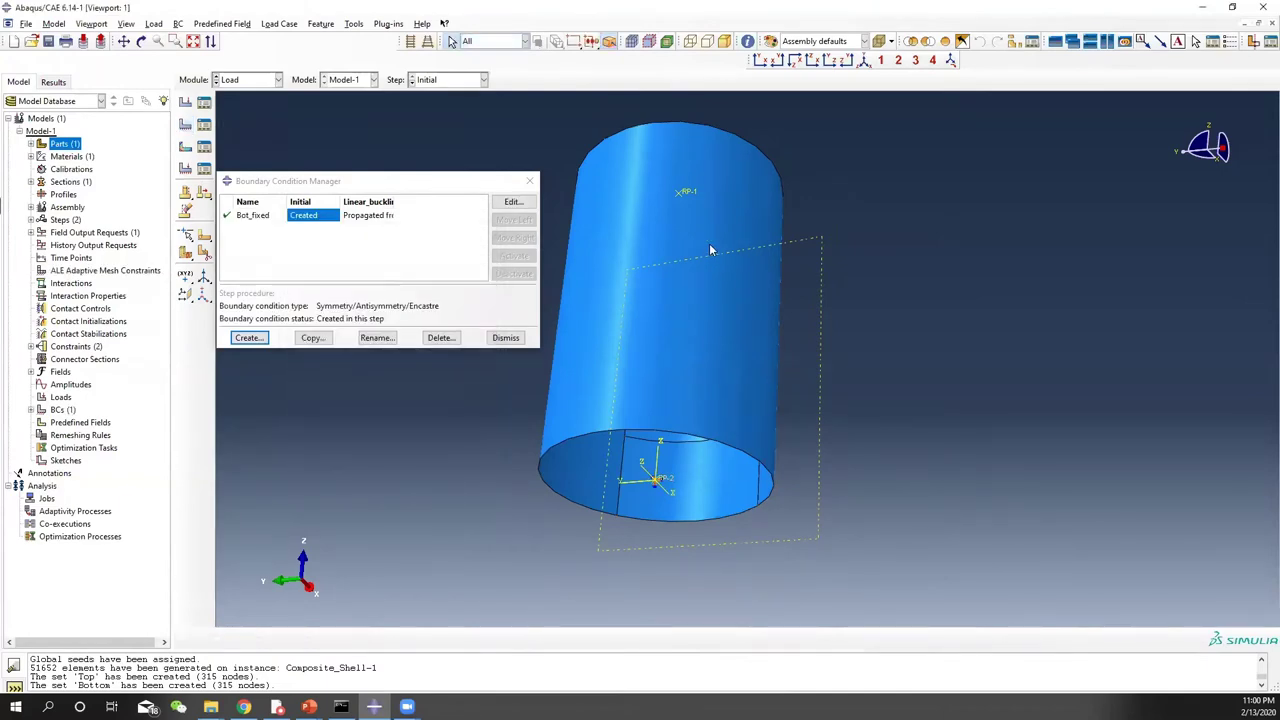
Step: Check the problem statement slide and create a Displacement/Rotation boundary condition named Top_BC in the Initial step
key("F3")
left_click_drag(708, 262, 741, 480)
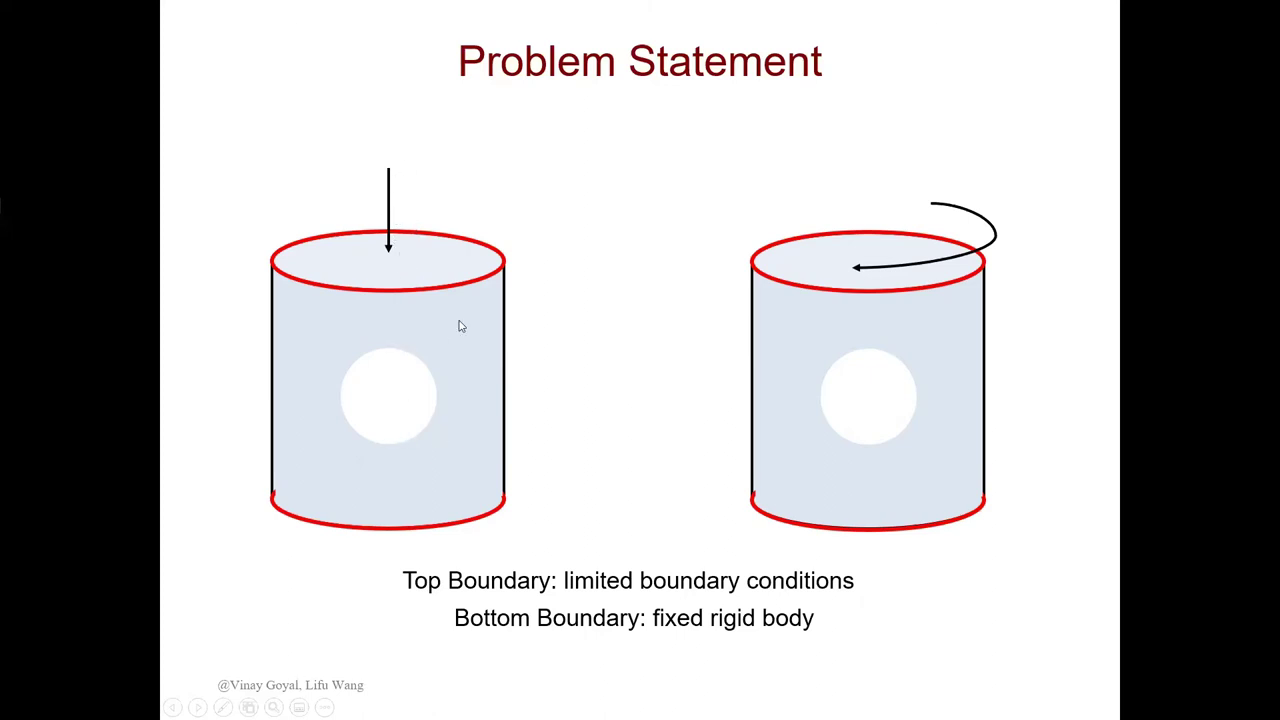
key("alt+Tab")
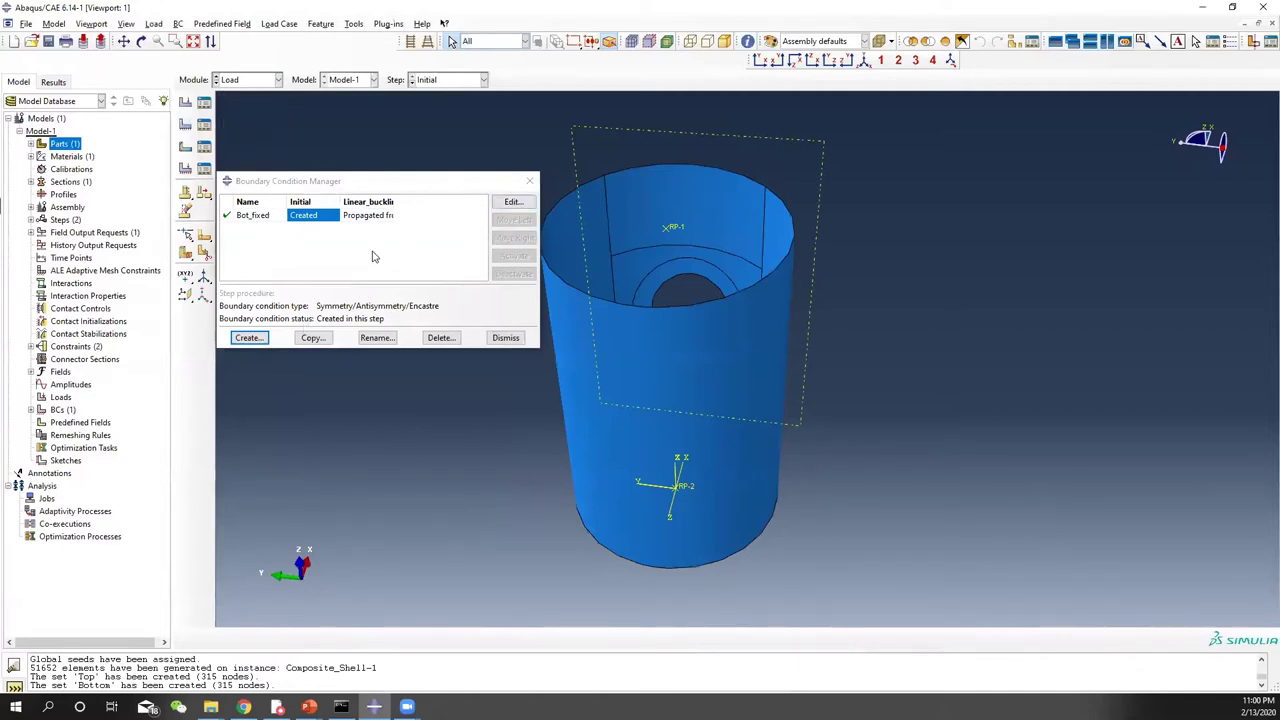
left_click(249, 337)
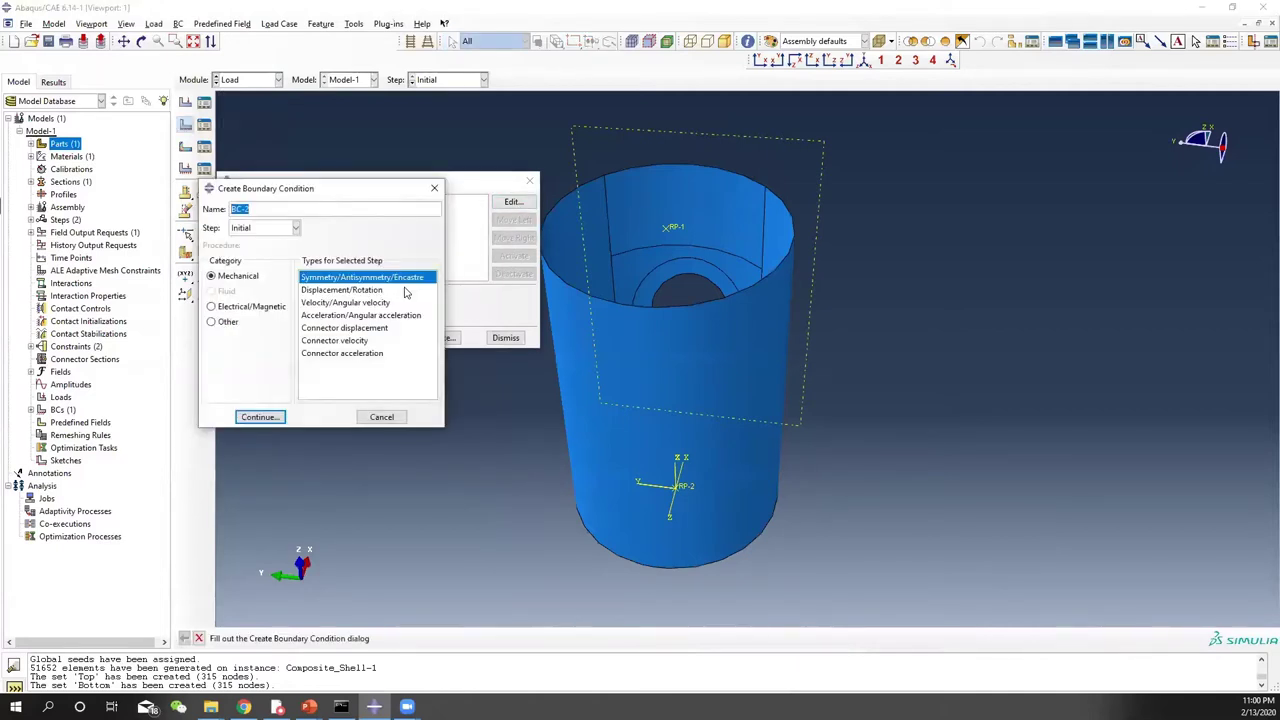
type("Top_")
left_click(355, 291)
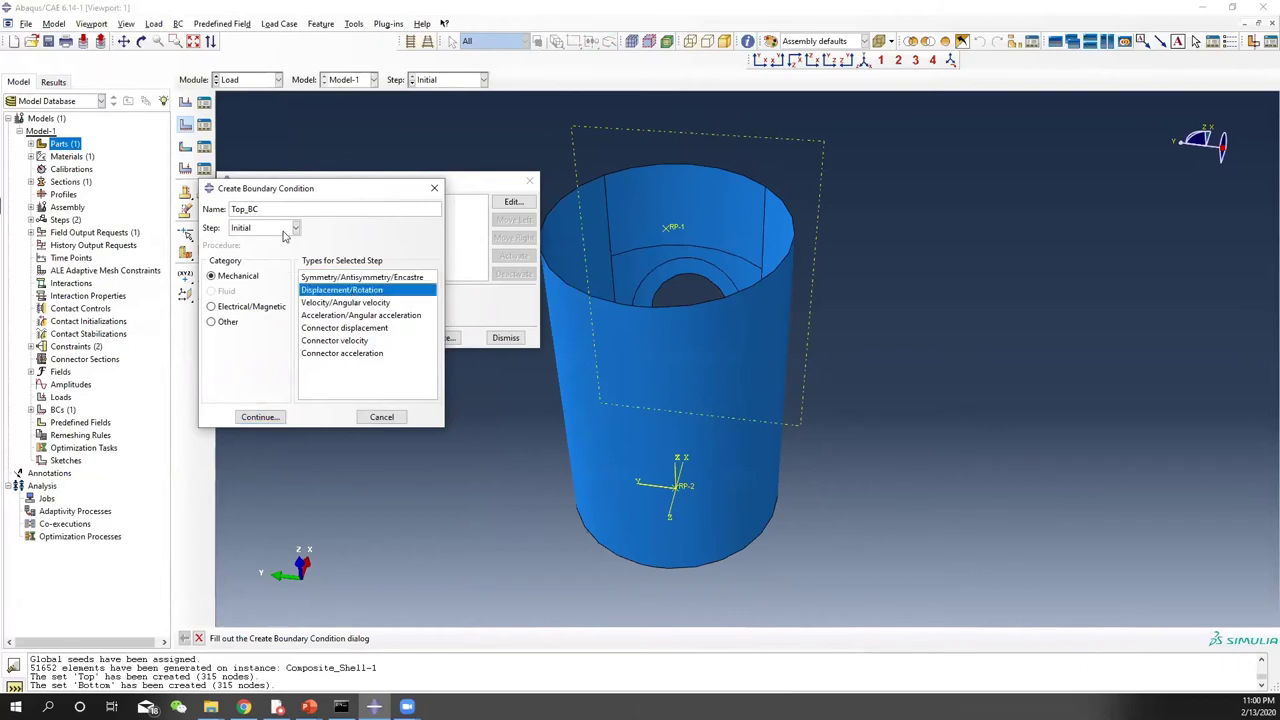
left_click(279, 414)
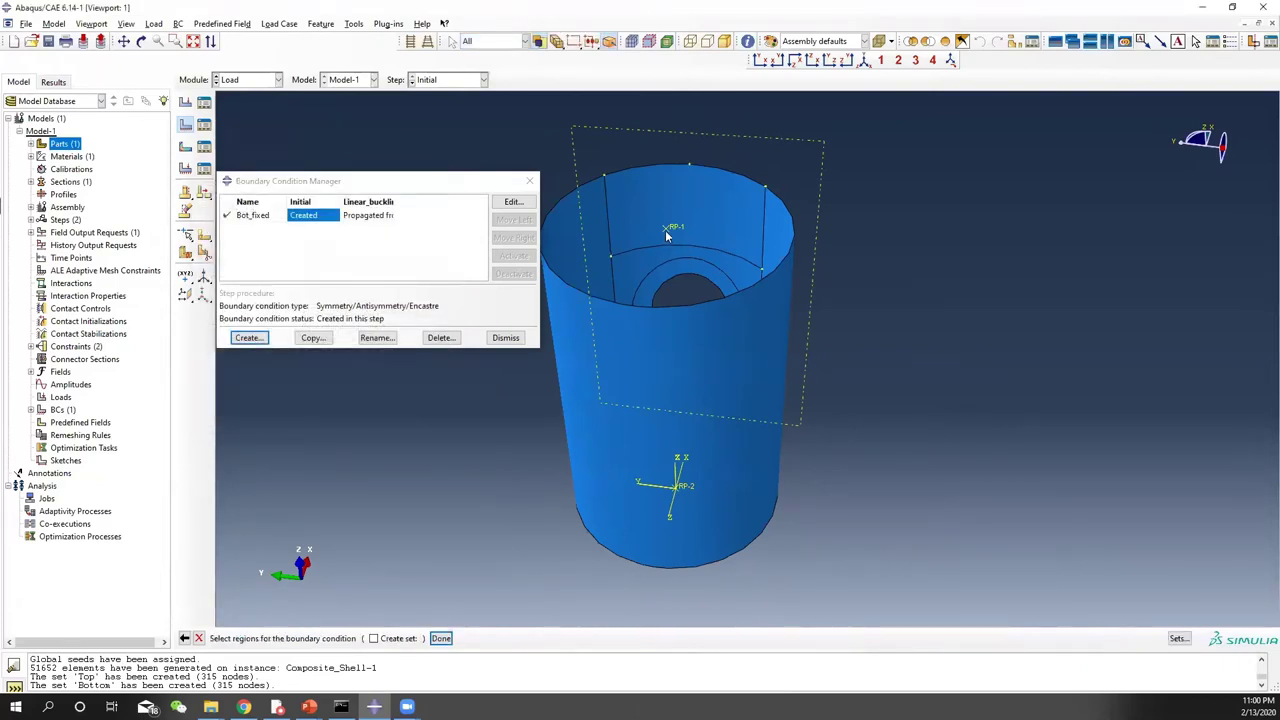
Step: Apply Top_BC to reference point RP-1, constraining U1, U2, UR1, UR2 and UR3 but leaving U3 free
left_click(665, 230)
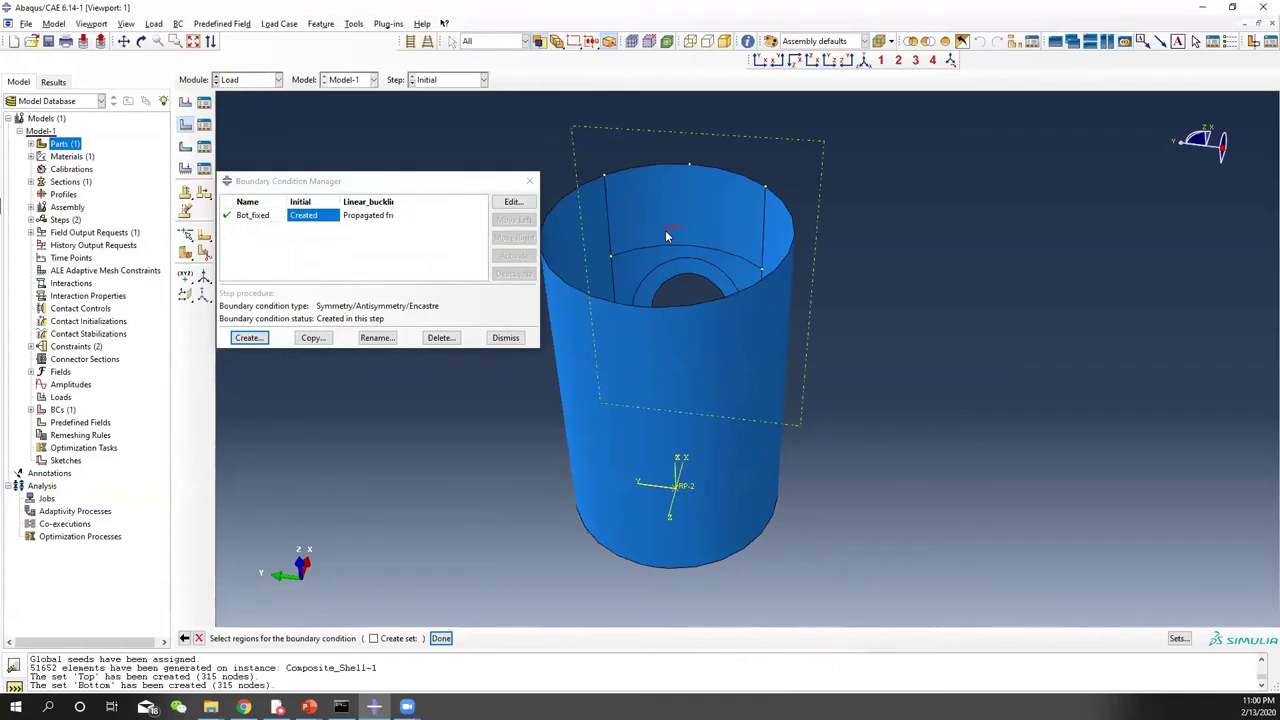
left_click(441, 638)
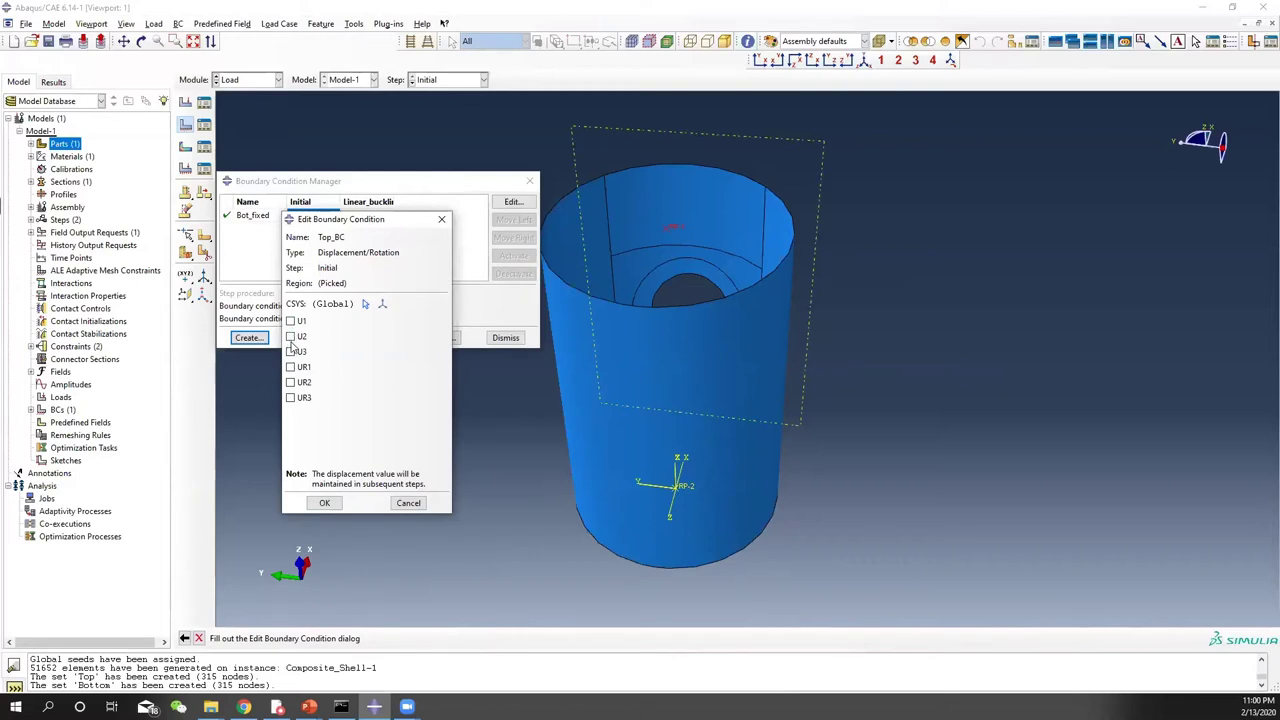
left_click(290, 321)
left_click(290, 337)
left_click(290, 367)
left_click(290, 382)
left_click(290, 398)
left_click(330, 504)
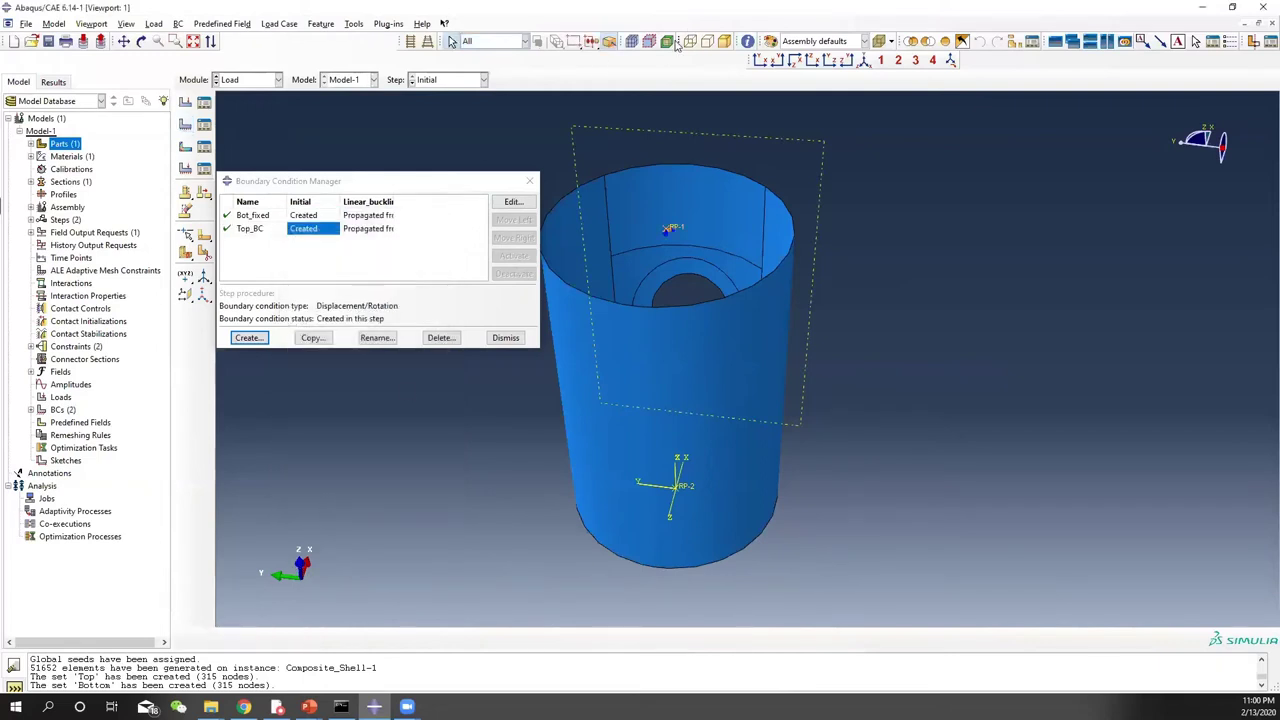
left_click(522, 183)
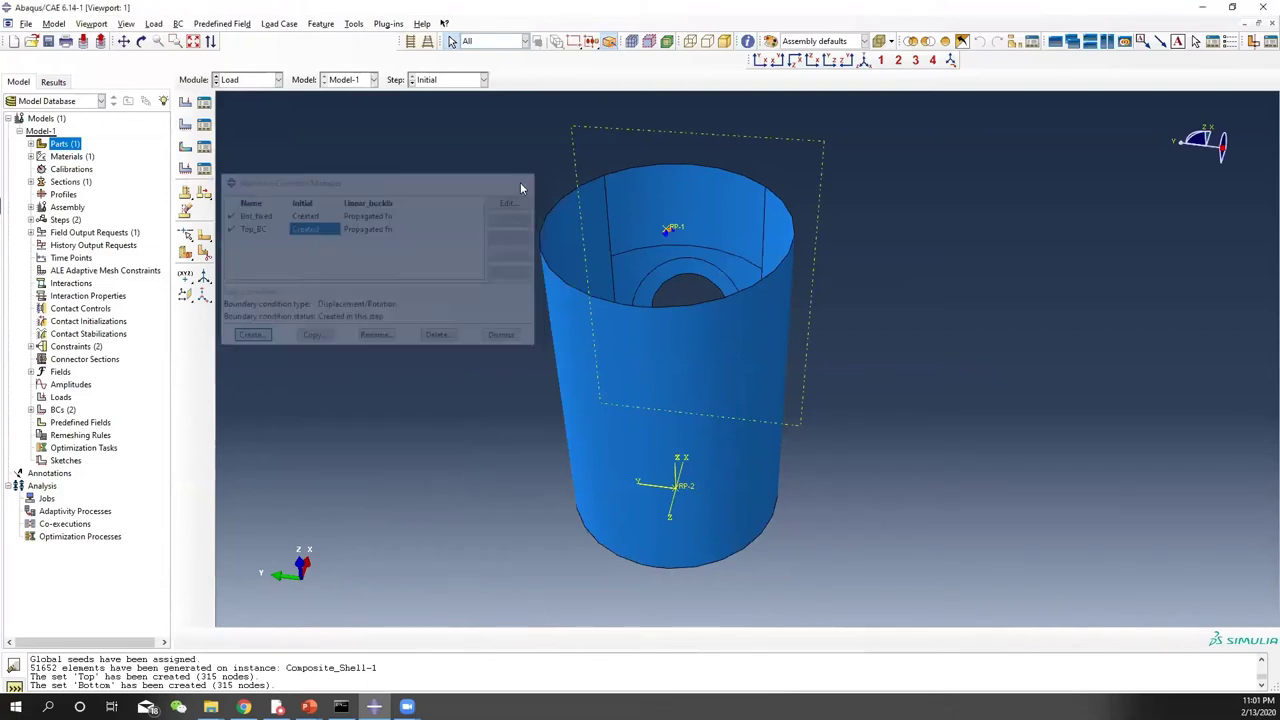
Step: Create a mechanical concentrated force load in the Linear_buckling step, keeping the name Load-1
left_click(189, 105)
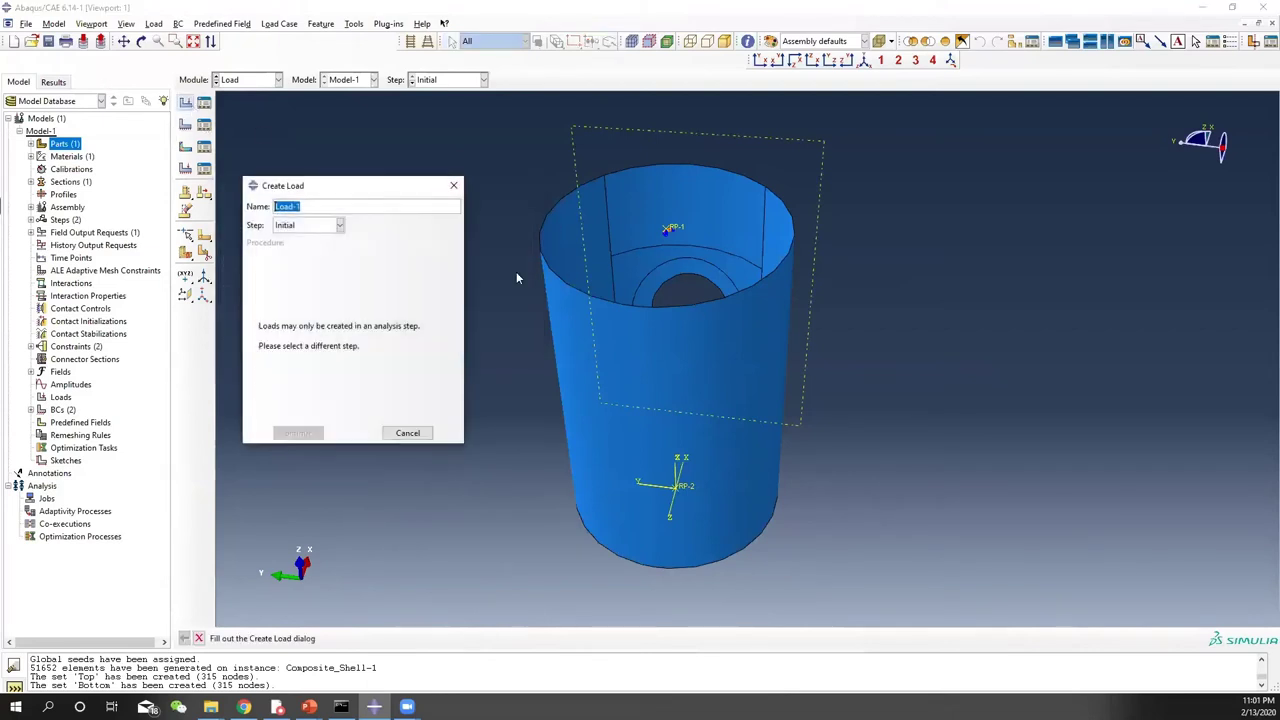
left_click(339, 226)
left_click(300, 254)
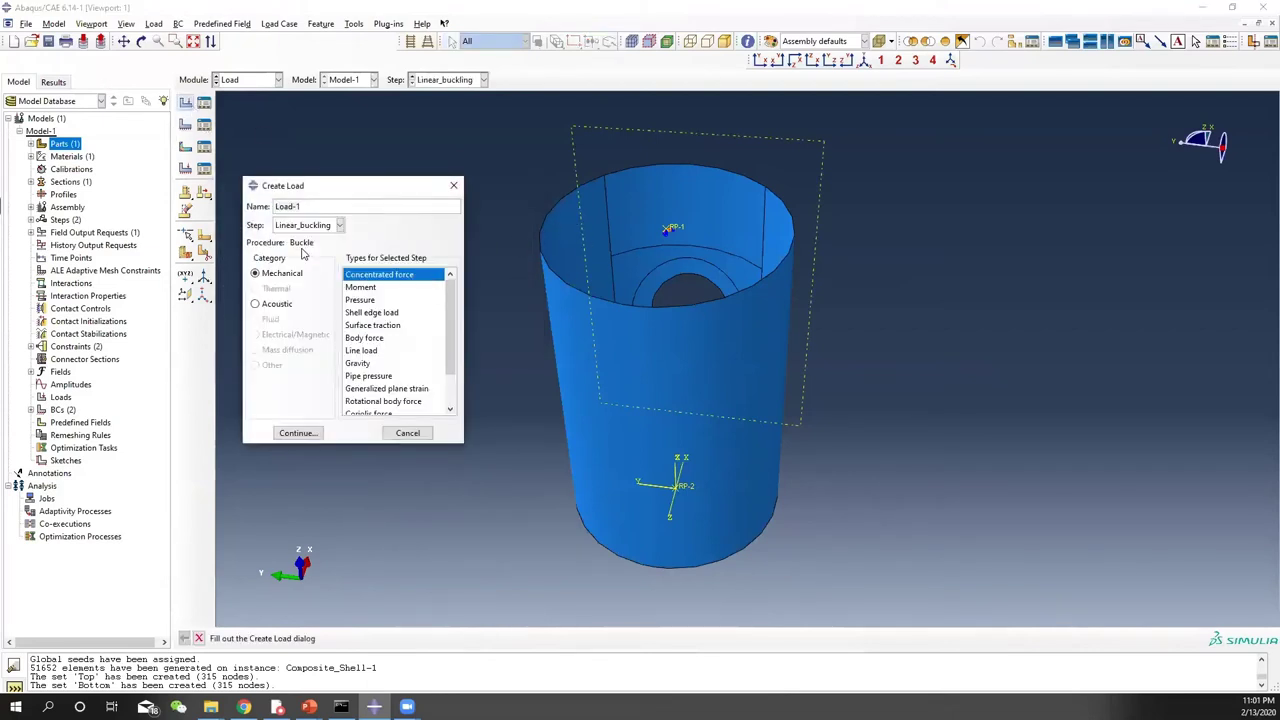
left_click(669, 233)
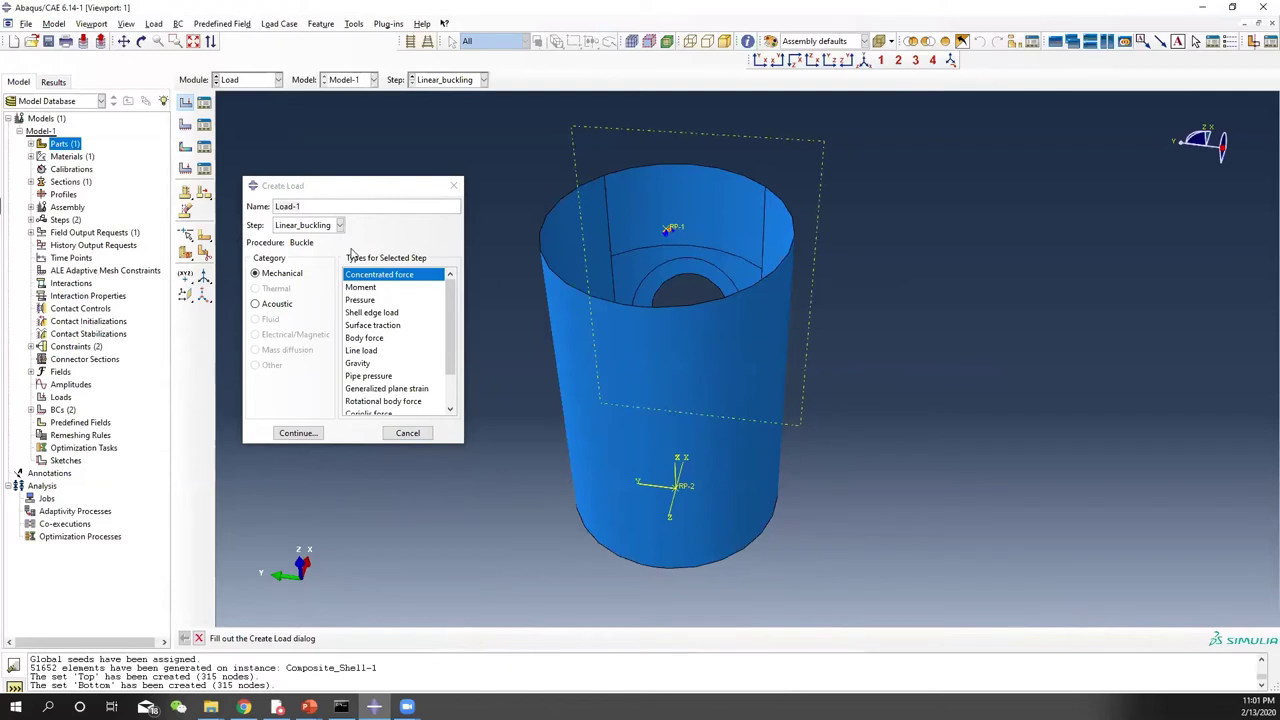
left_click(296, 433)
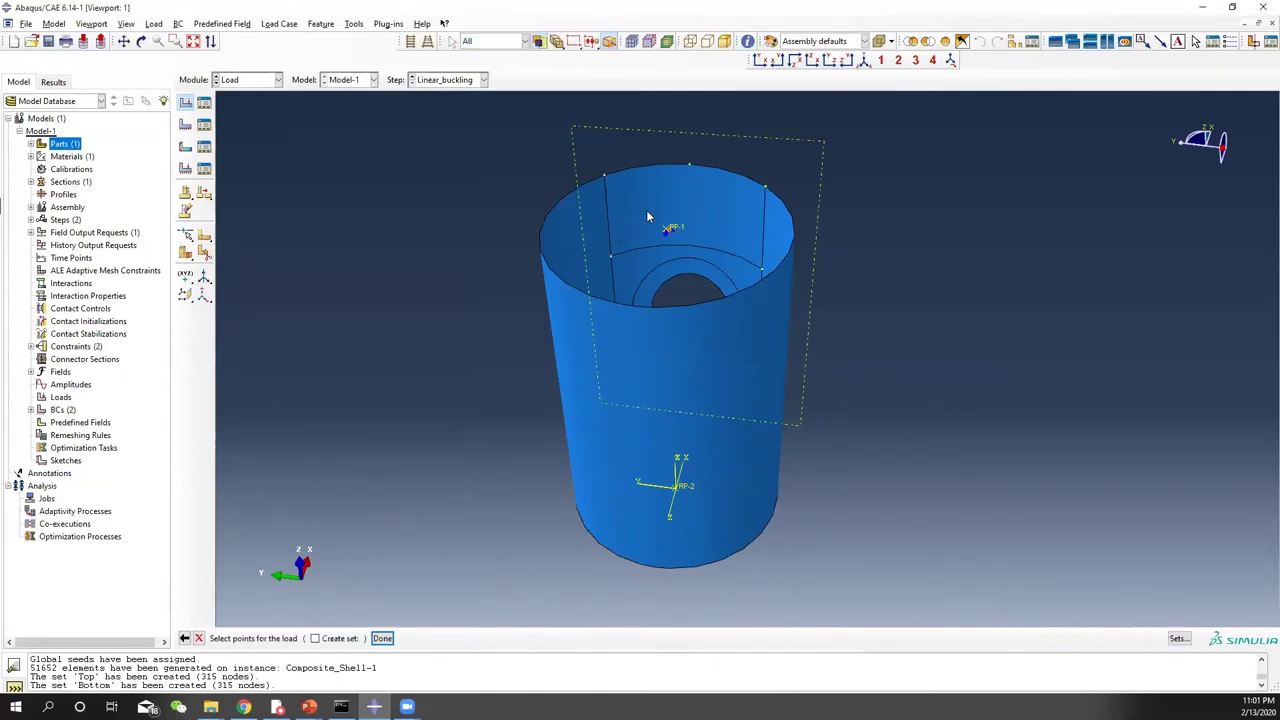
Step: Apply the load to reference point RP-1 with CF1 0, CF2 0 and CF3 -1, and inspect its arrow
left_click(382, 638)
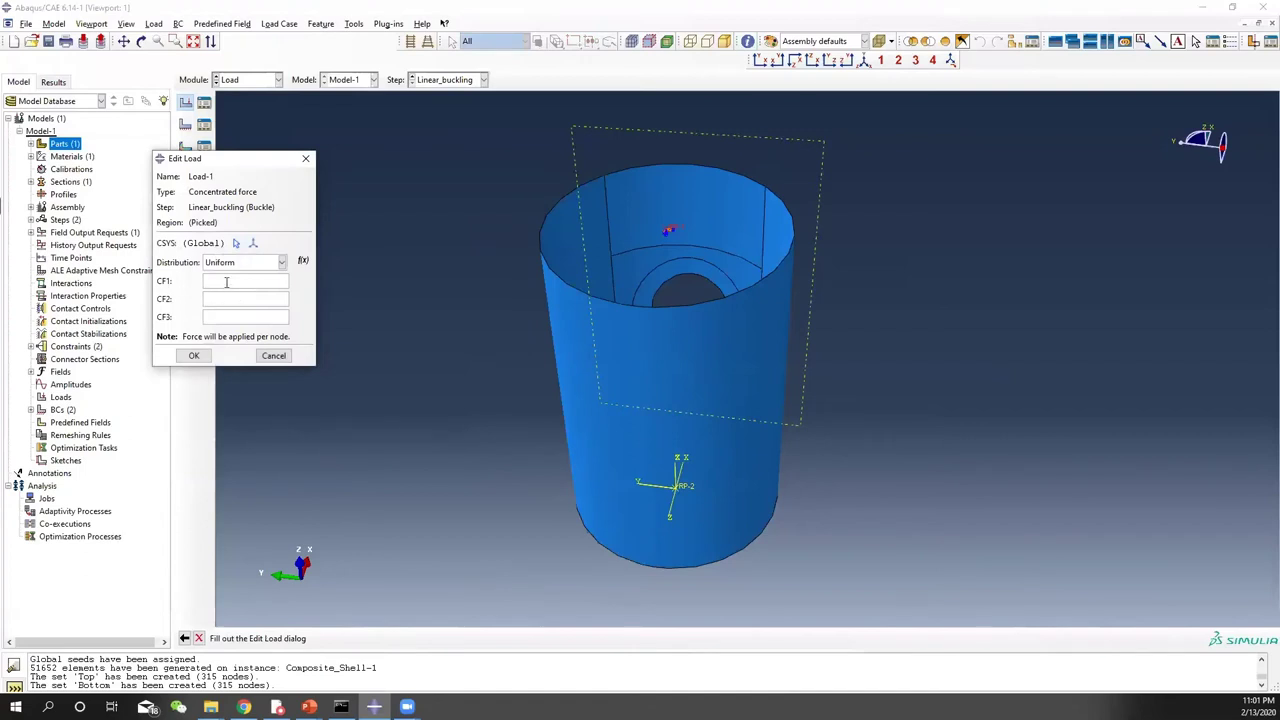
type("0")
type("-1")
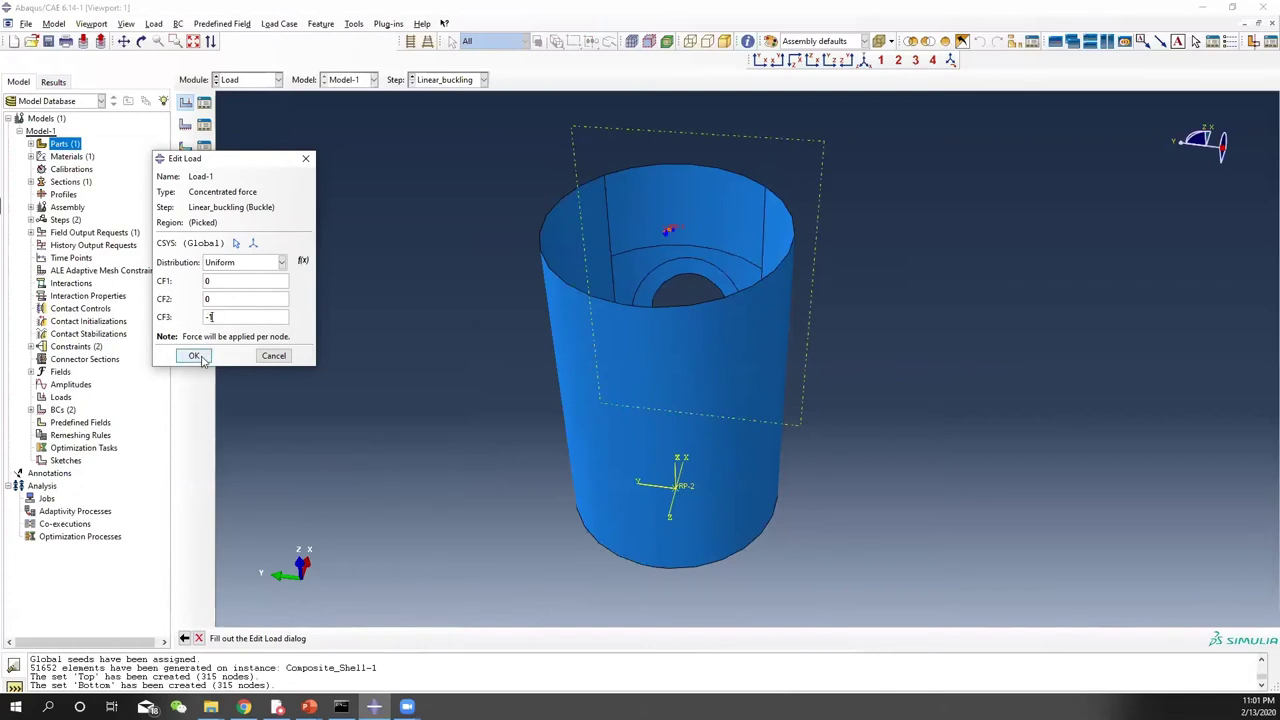
left_click(196, 356)
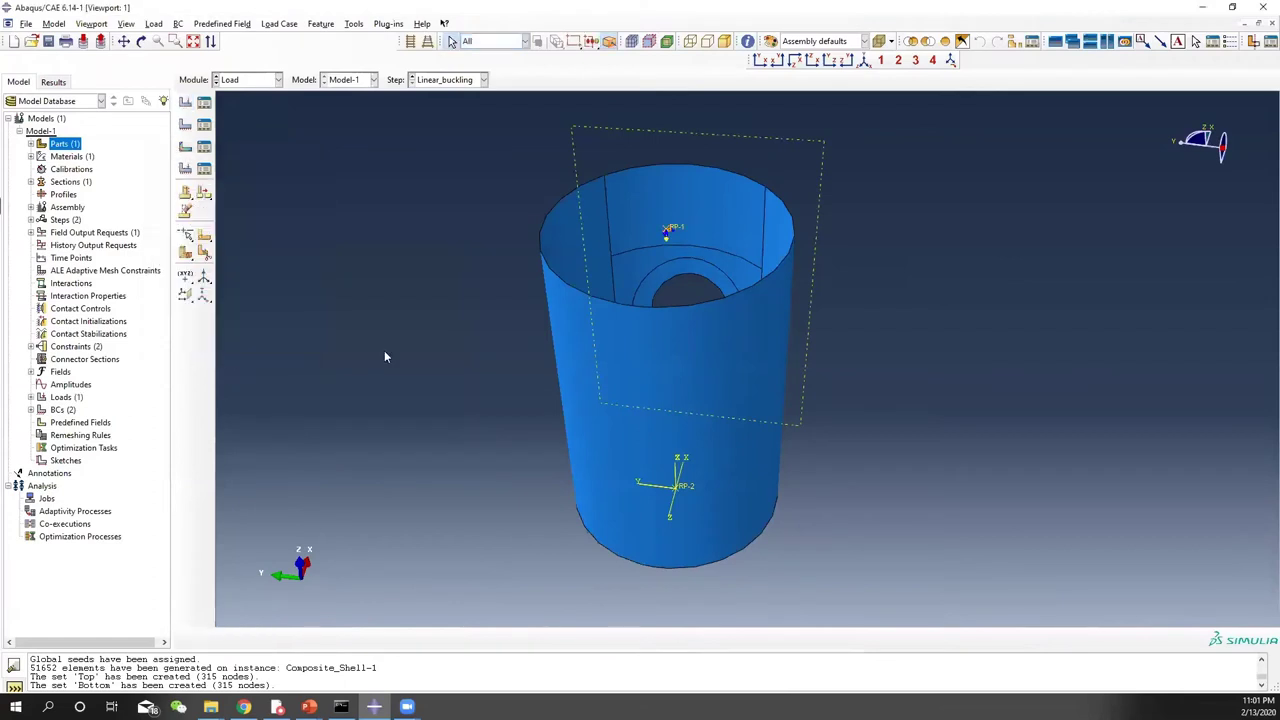
left_click(565, 349)
scroll(665, 230, "up", 5)
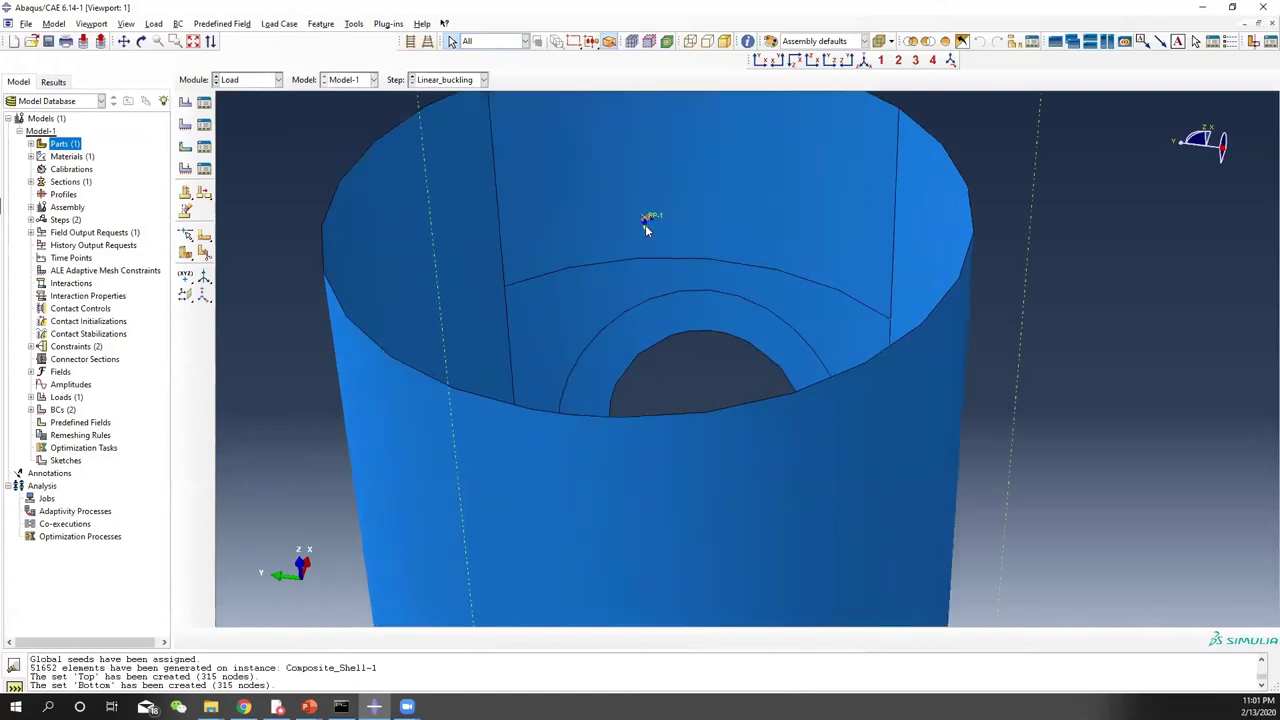
scroll(645, 230, "down", 6)
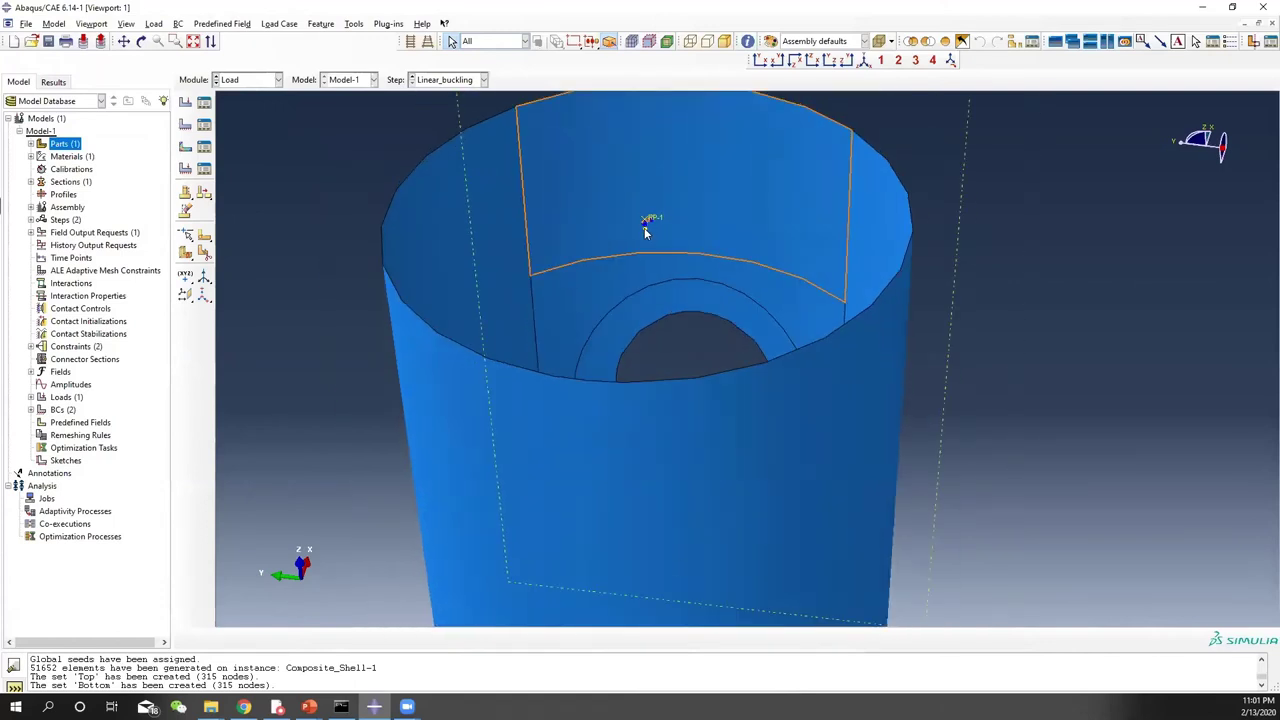
Step: Review the engineering constants of the CFRP material without changing them
left_click(245, 80)
left_click(240, 106)
left_click(205, 104)
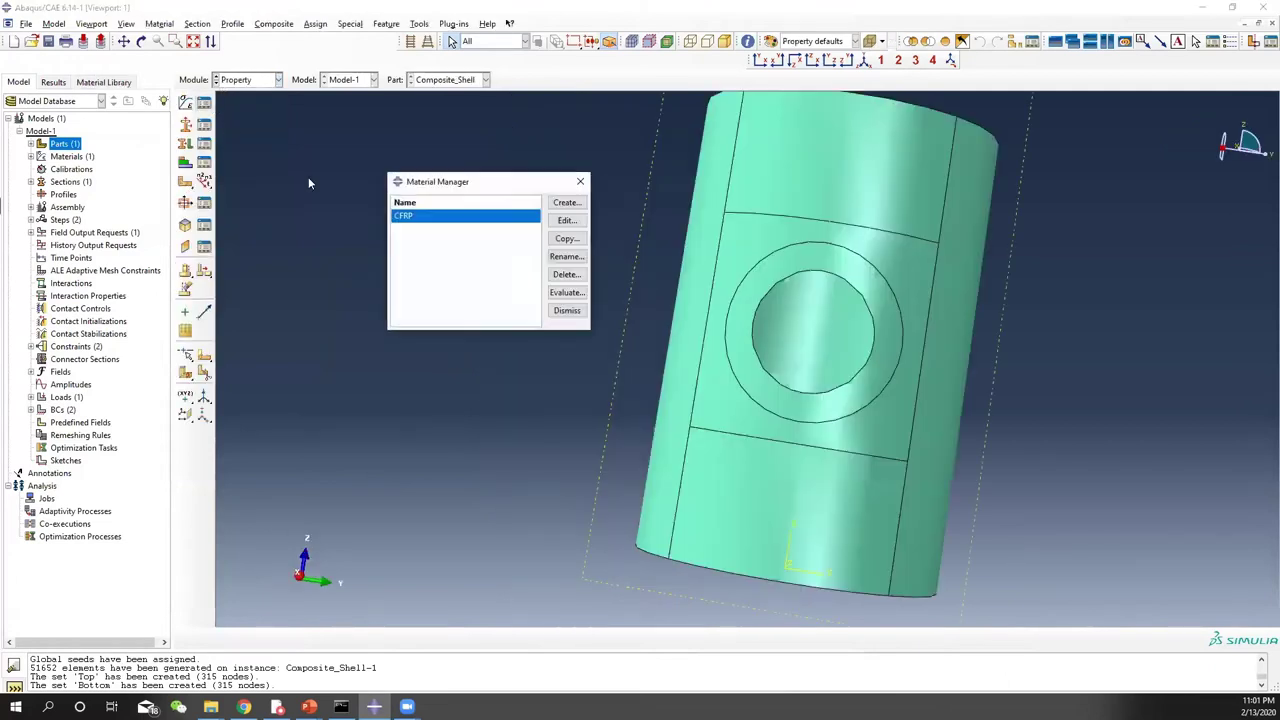
left_click(566, 222)
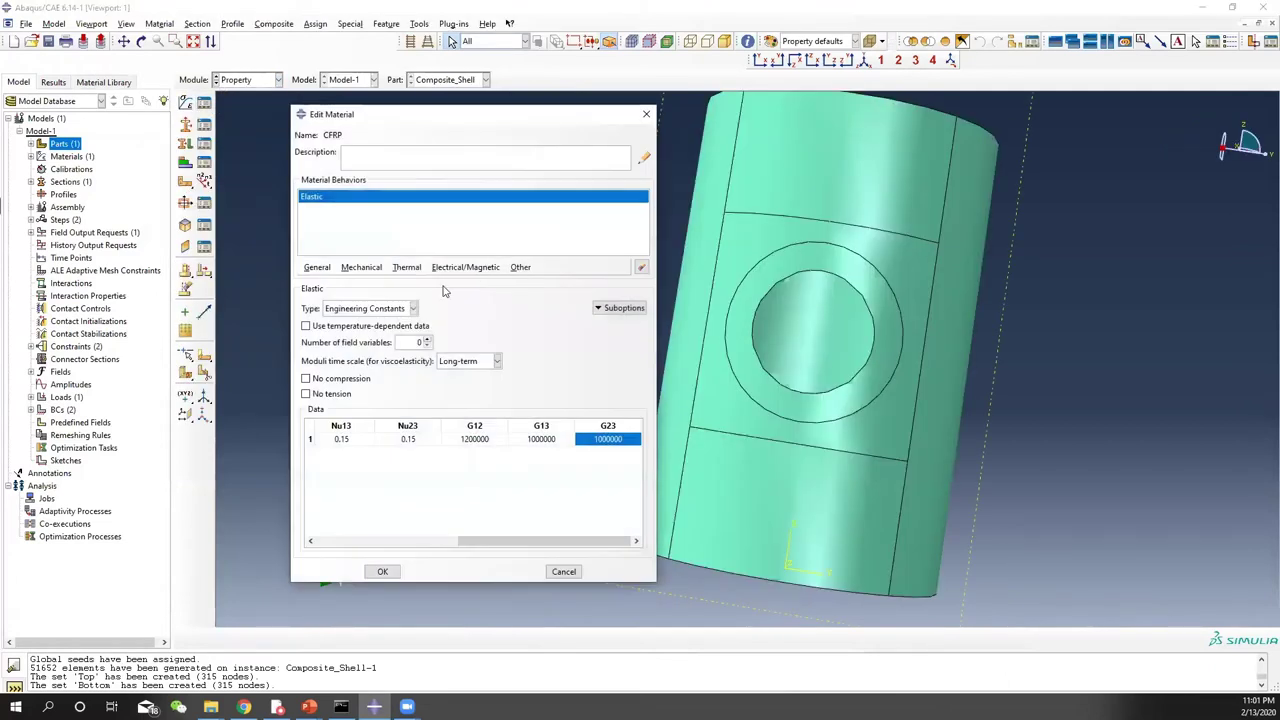
left_click_drag(475, 548, 335, 548)
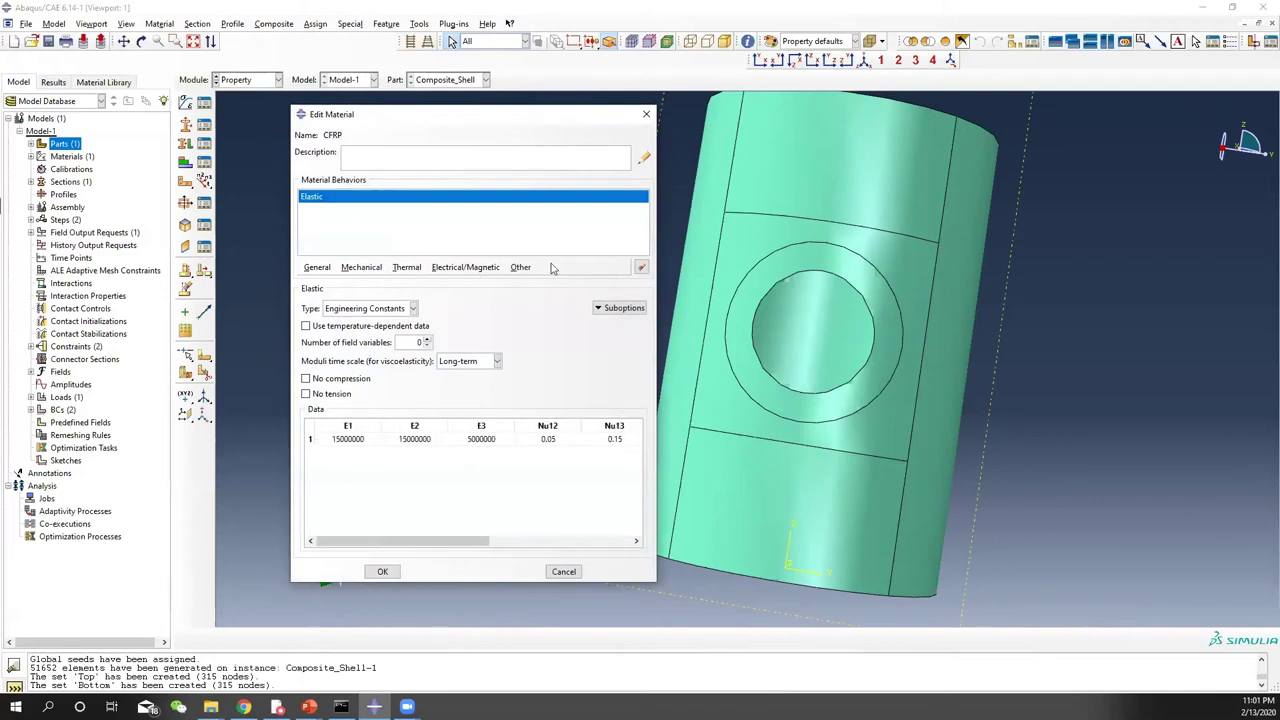
left_click(646, 115)
left_click(580, 183)
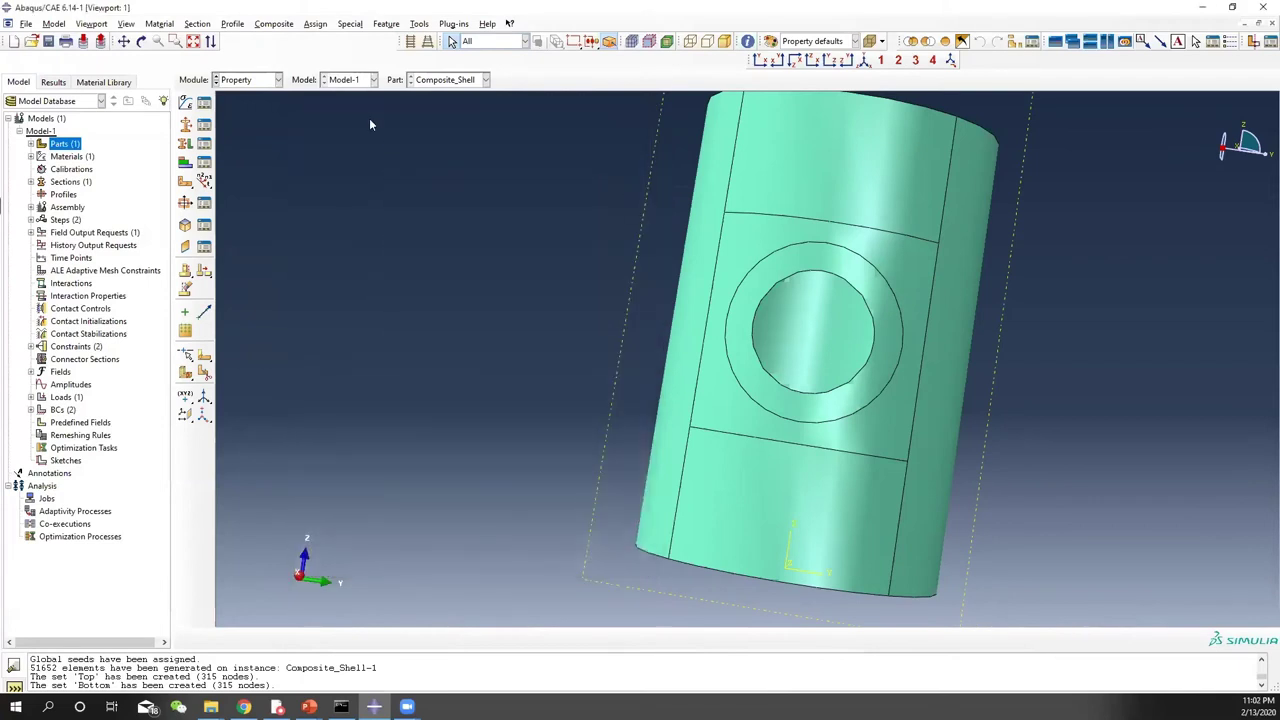
Step: Check the procedure of the Linear_buckling step and view the shell's mesh on the assembly
left_click(248, 80)
left_click(250, 134)
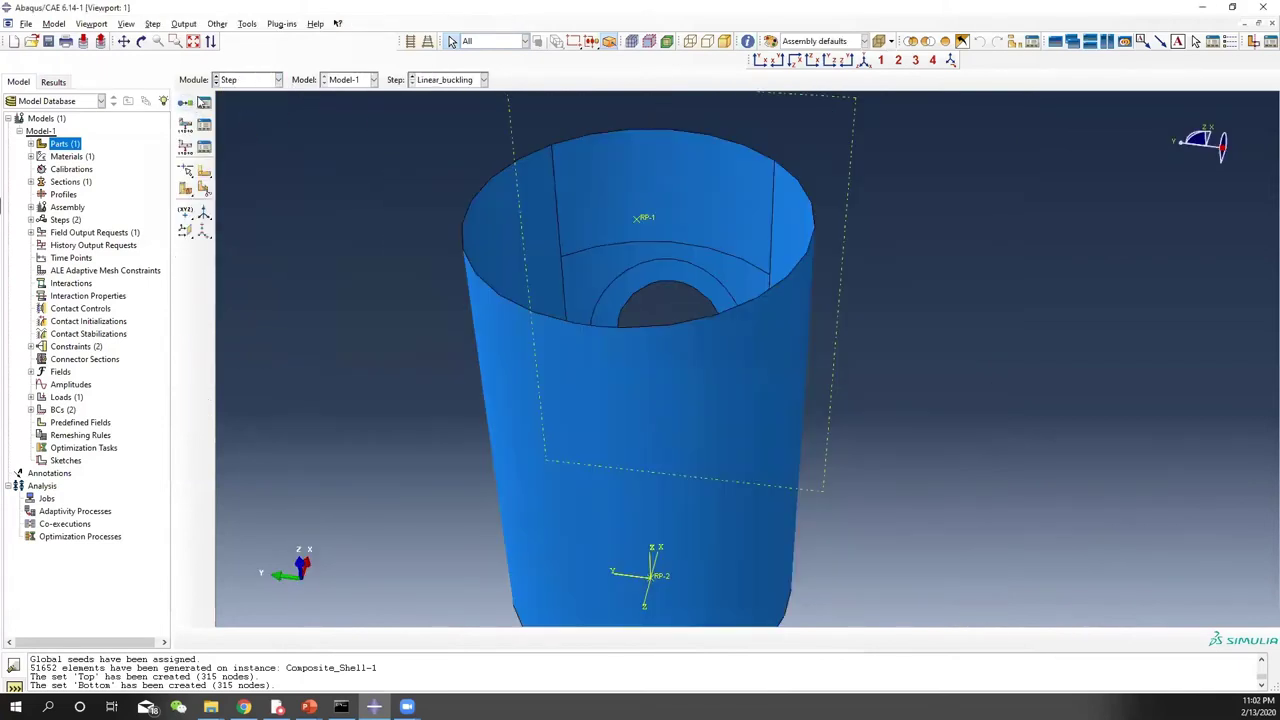
left_click(204, 103)
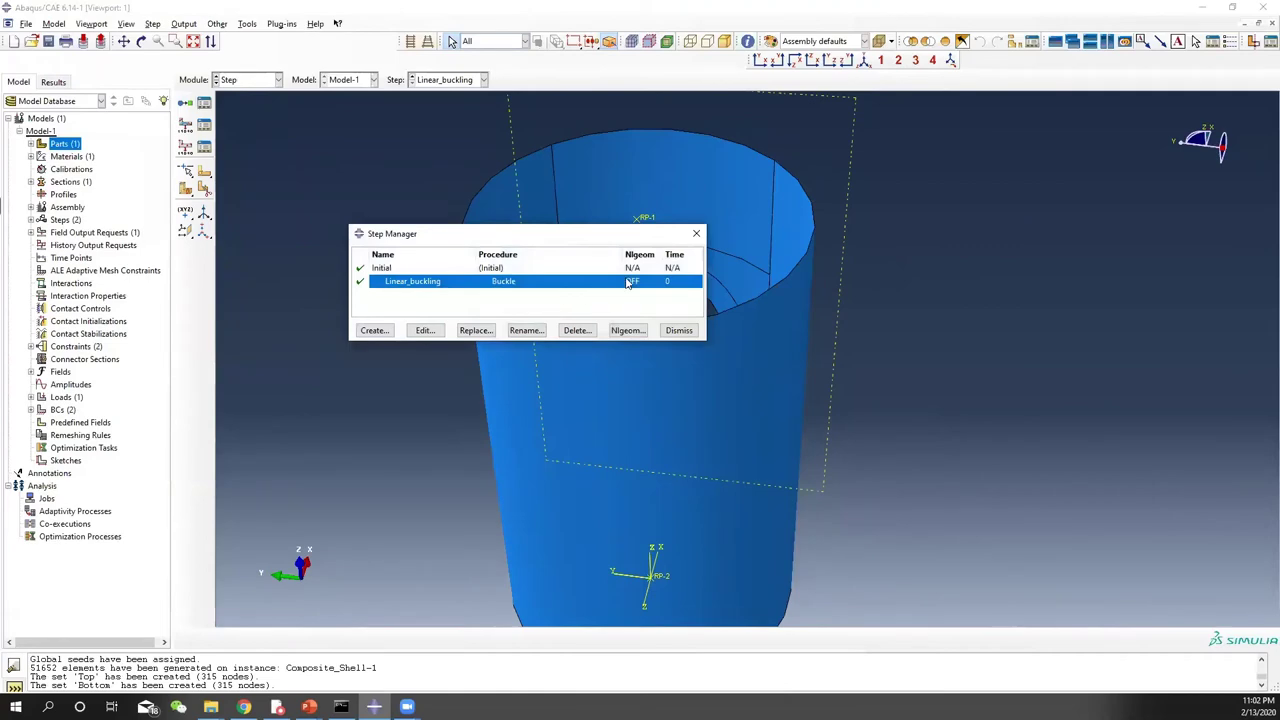
left_click(696, 233)
left_click(248, 80)
left_click(233, 170)
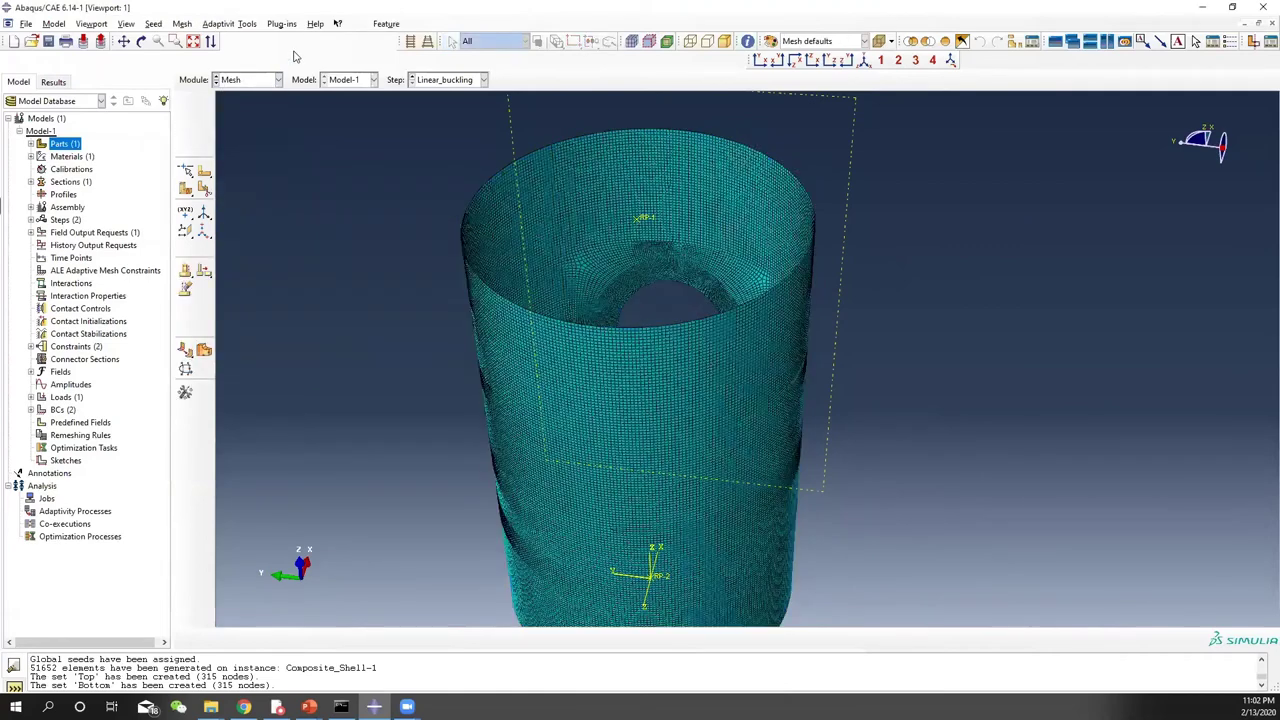
Step: Inspect the load on RP-1 and the rigid end constraints of the shell in the assembly
left_click(277, 80)
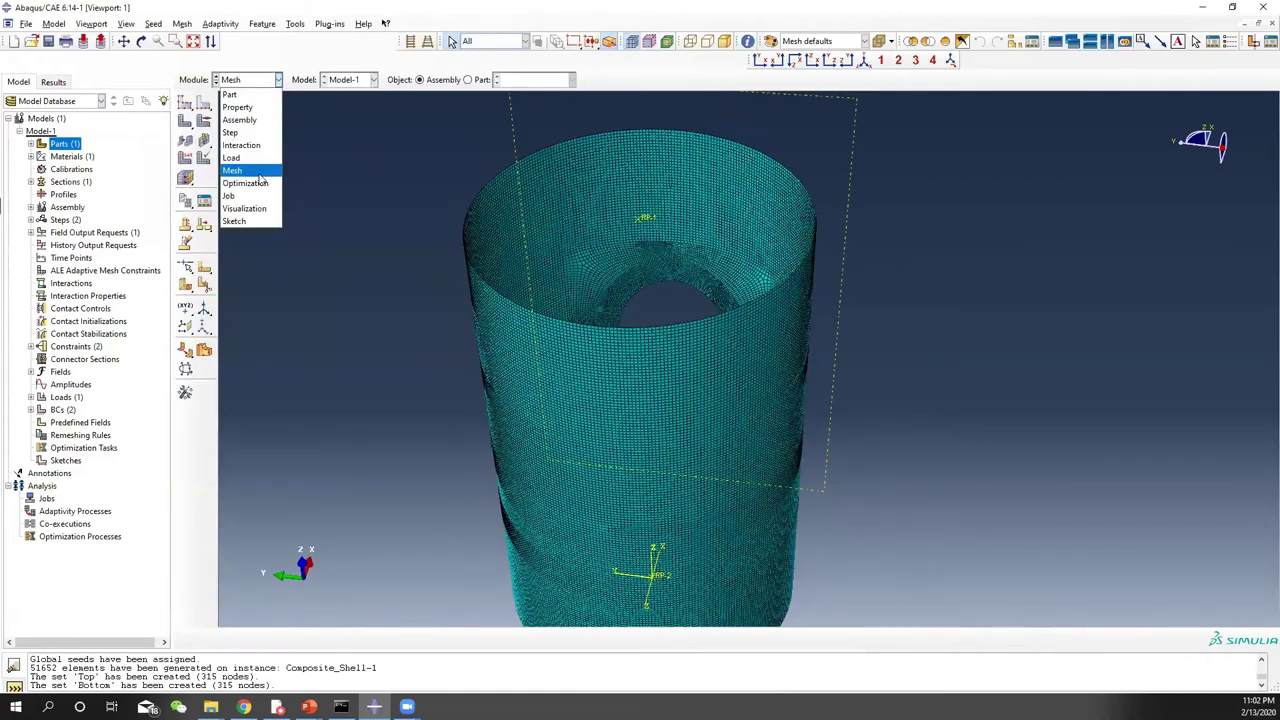
left_click(231, 157)
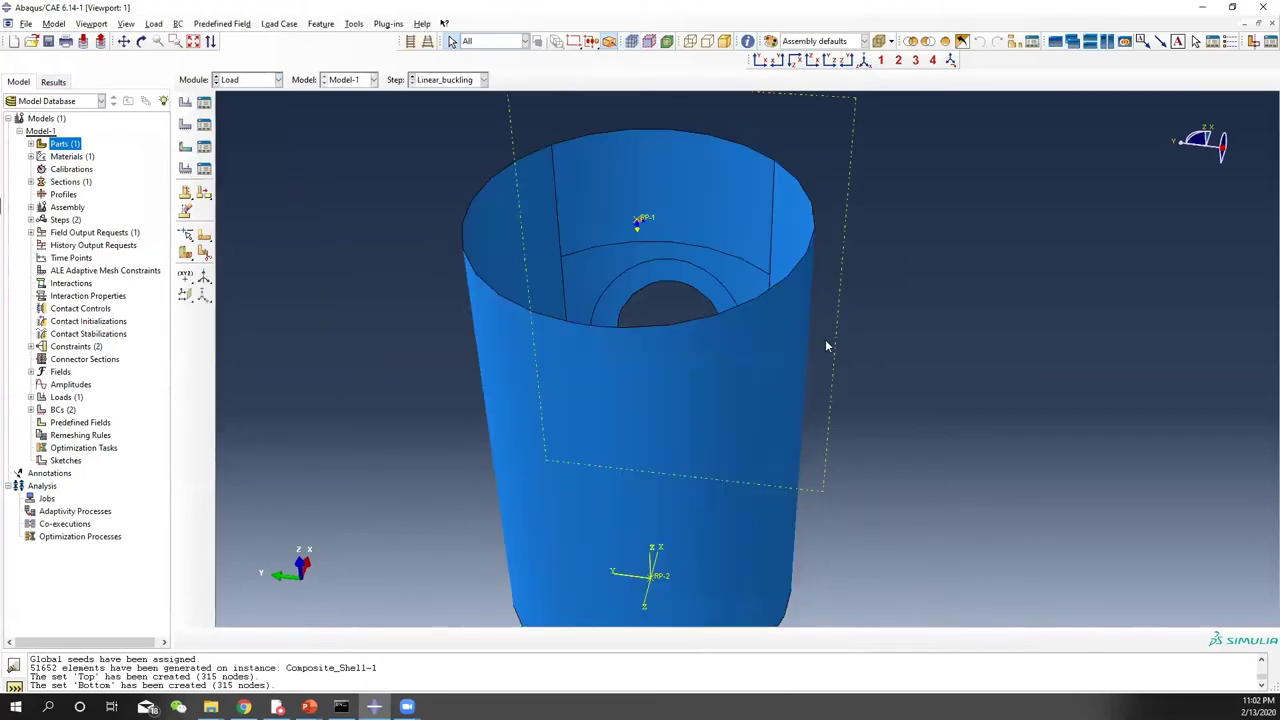
left_click_drag(800, 385, 624, 436, "ctrl+alt")
left_click_drag(600, 257, 560, 240)
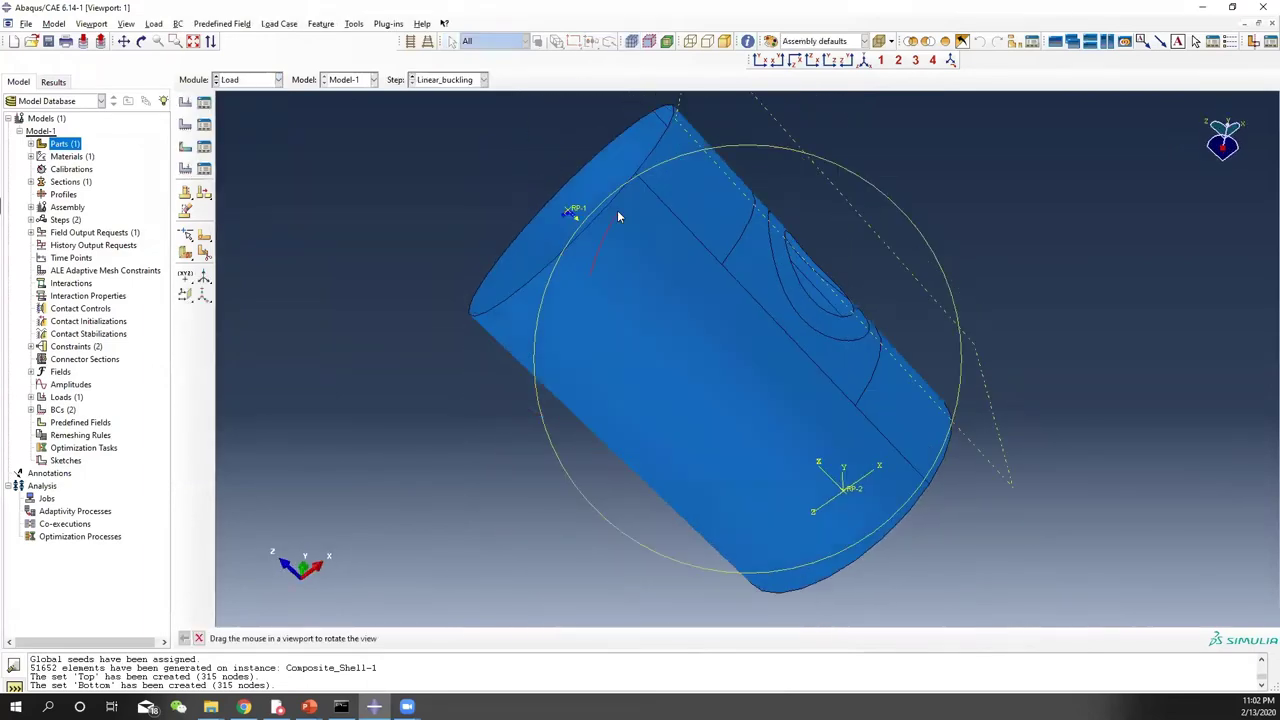
left_click(248, 80)
left_click(241, 145)
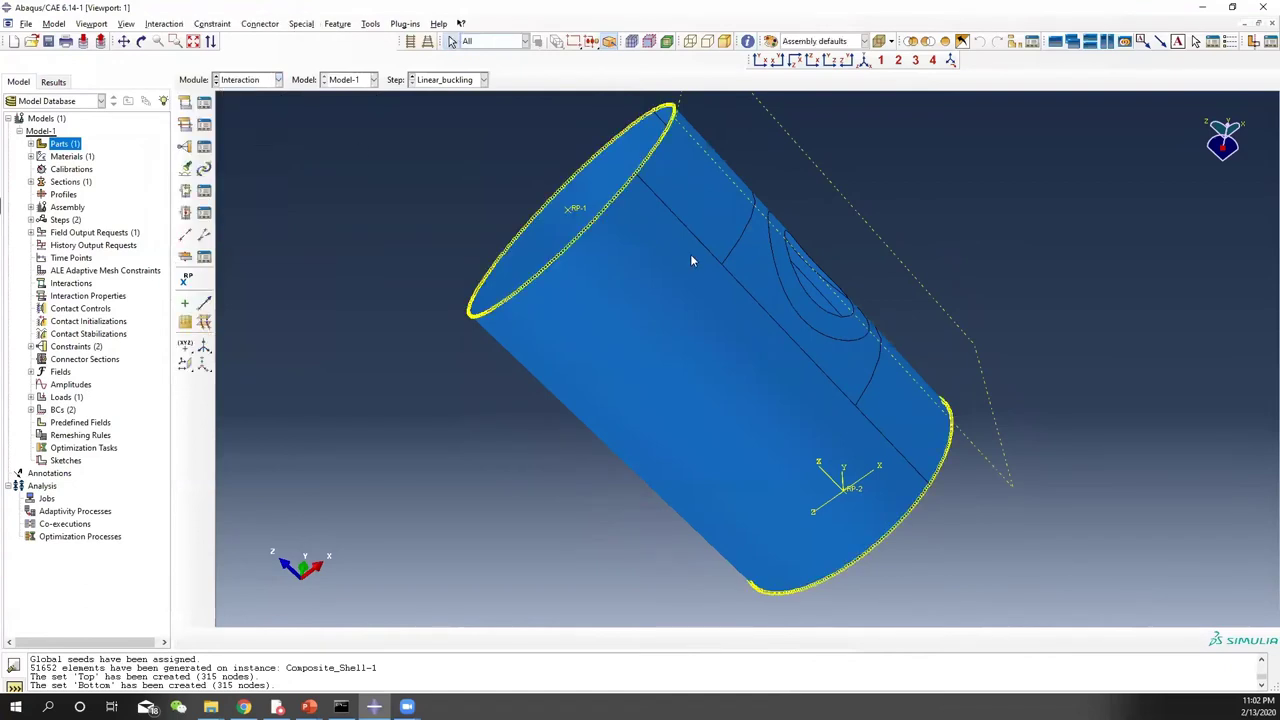
Step: Create a full analysis job named Compression for Model-1 with default settings and submit it
left_click(248, 80)
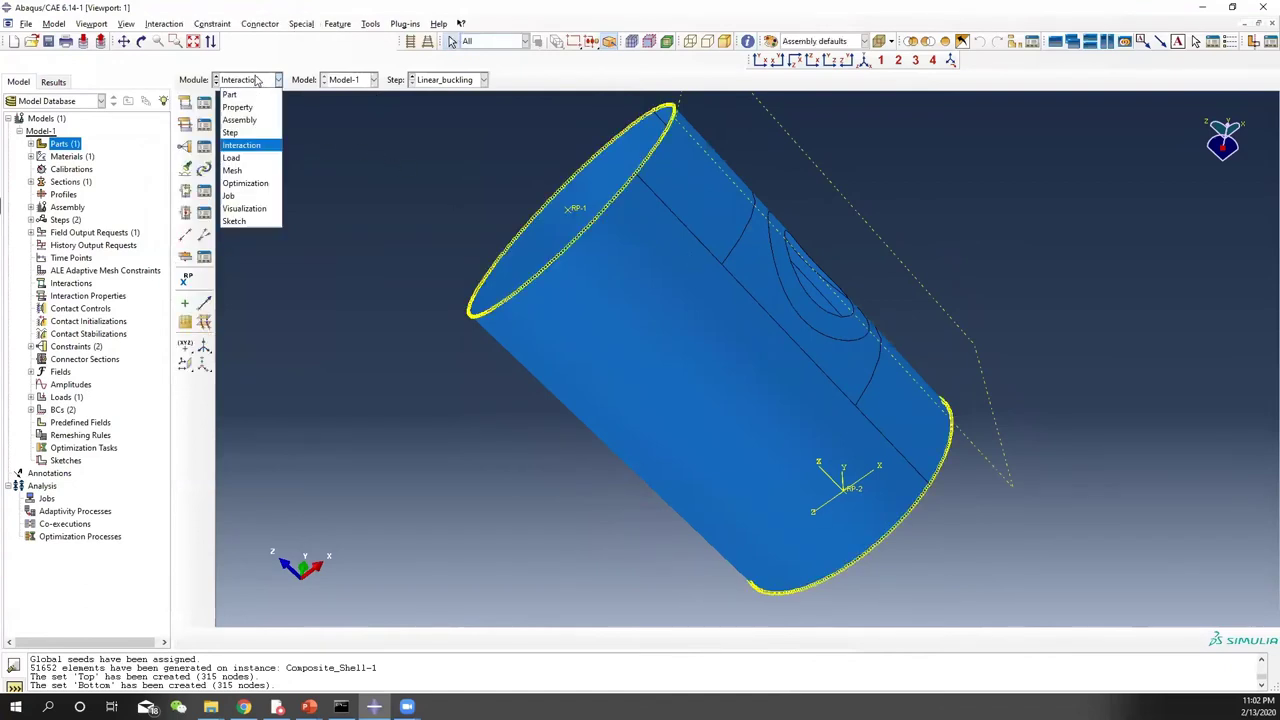
left_click(249, 206)
left_click(204, 102)
left_click(285, 393)
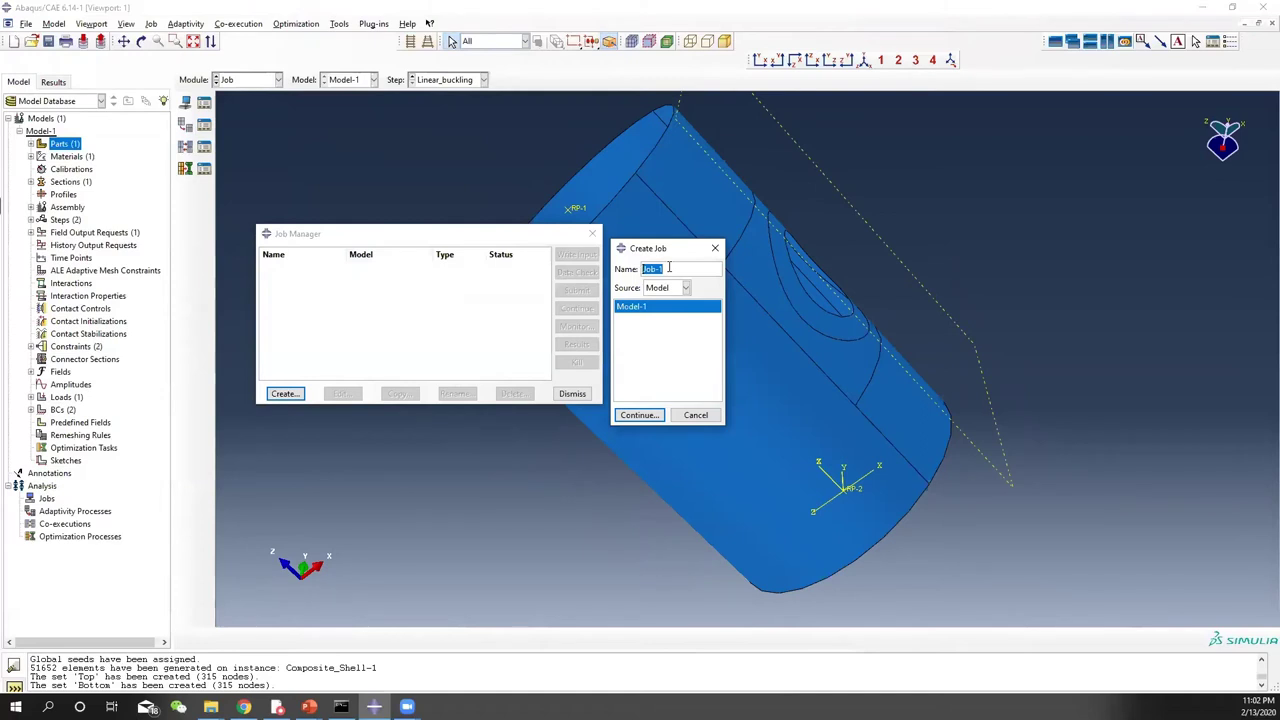
type("Compression")
left_click(639, 414)
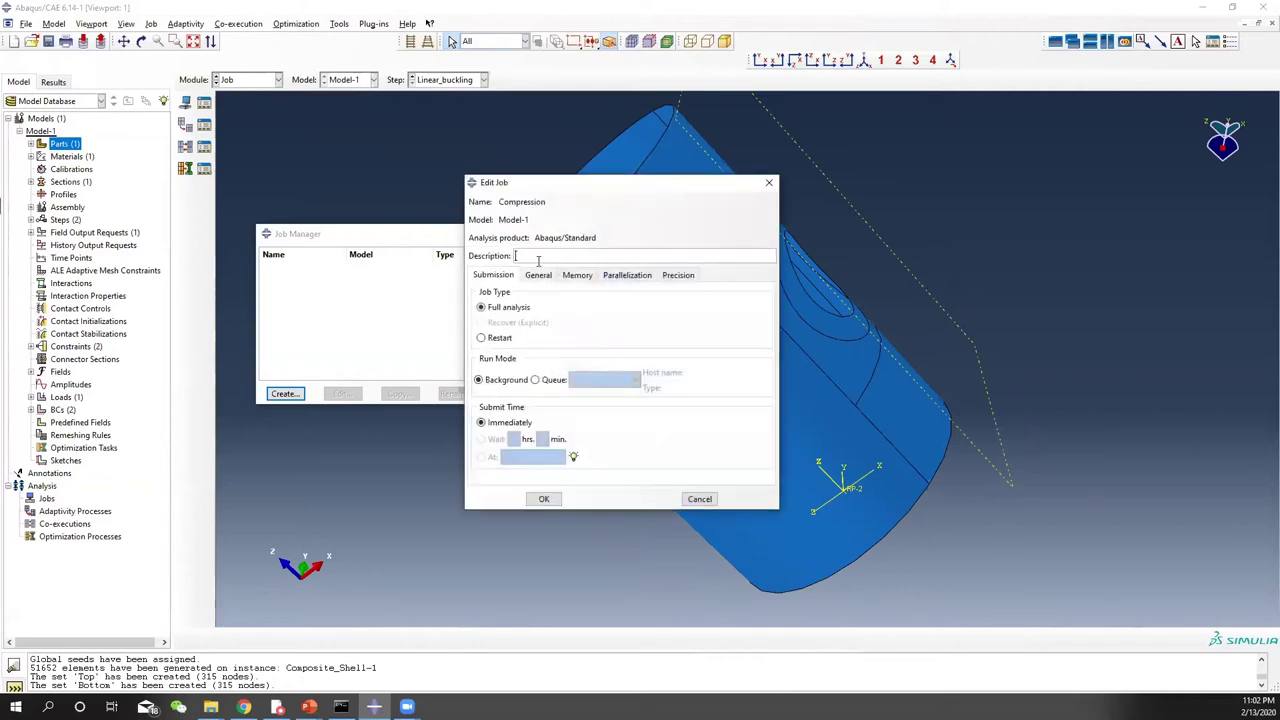
left_click(552, 499)
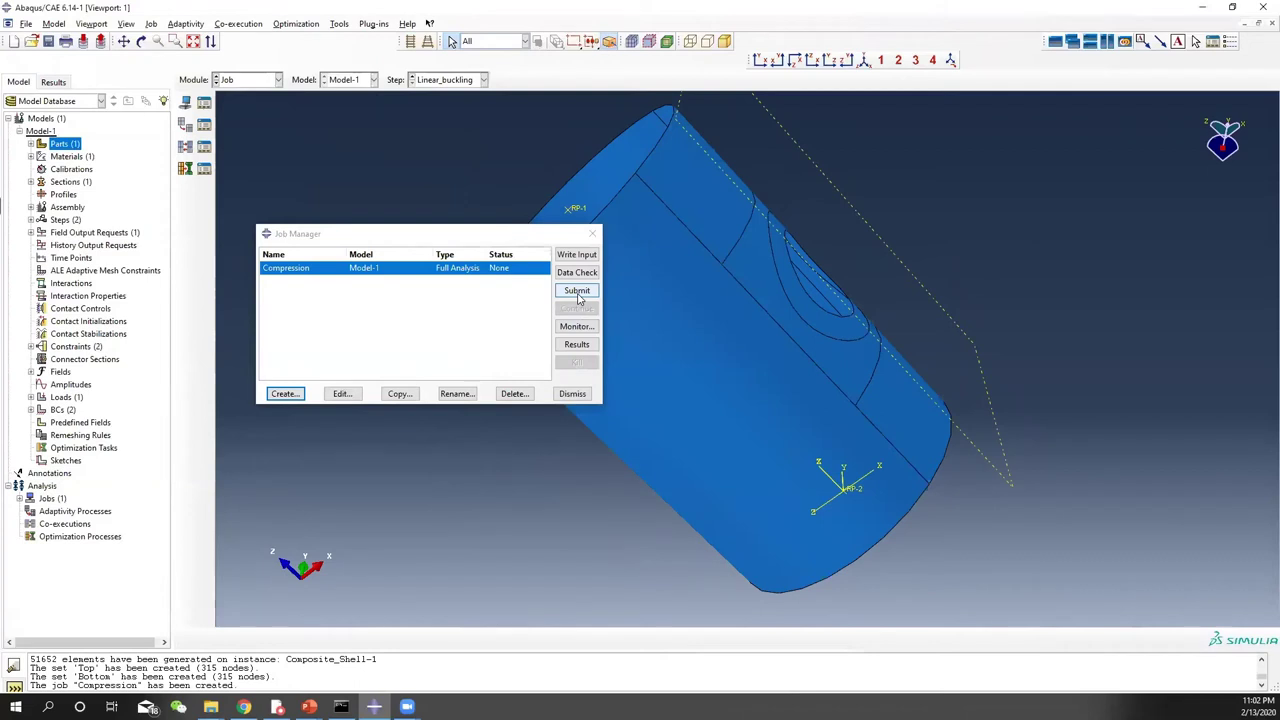
left_click(577, 291)
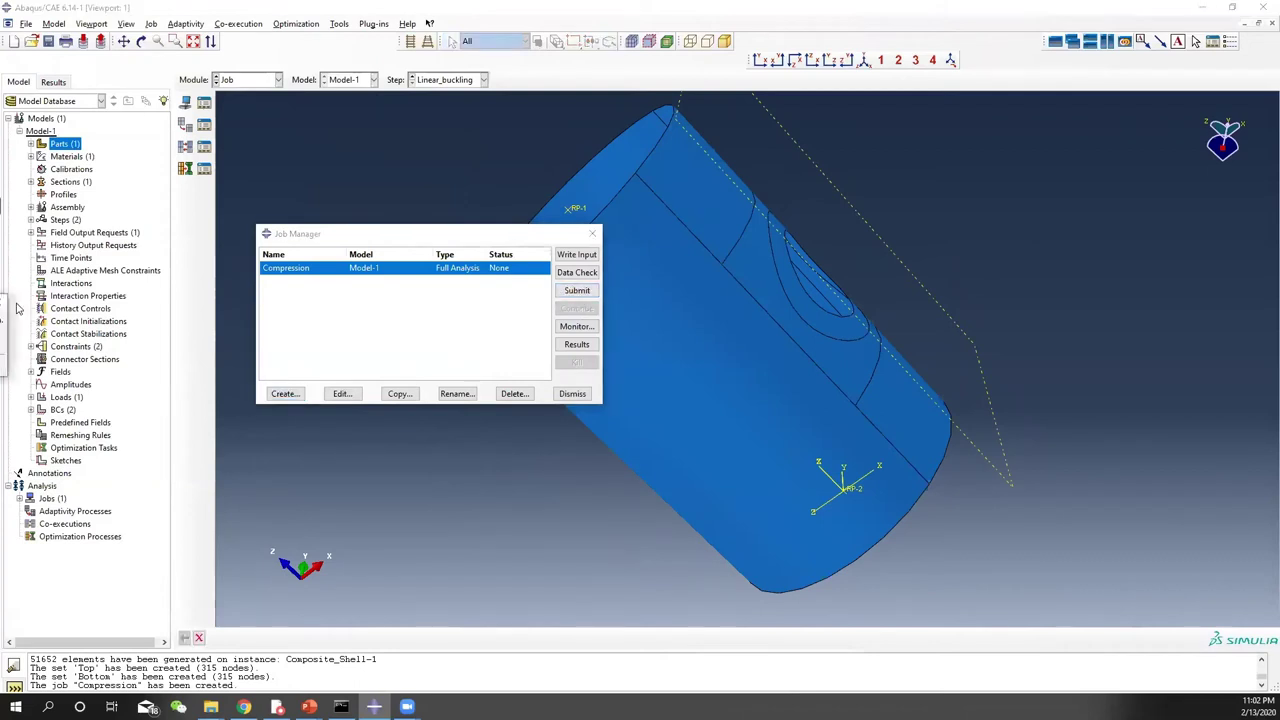
left_click(291, 373)
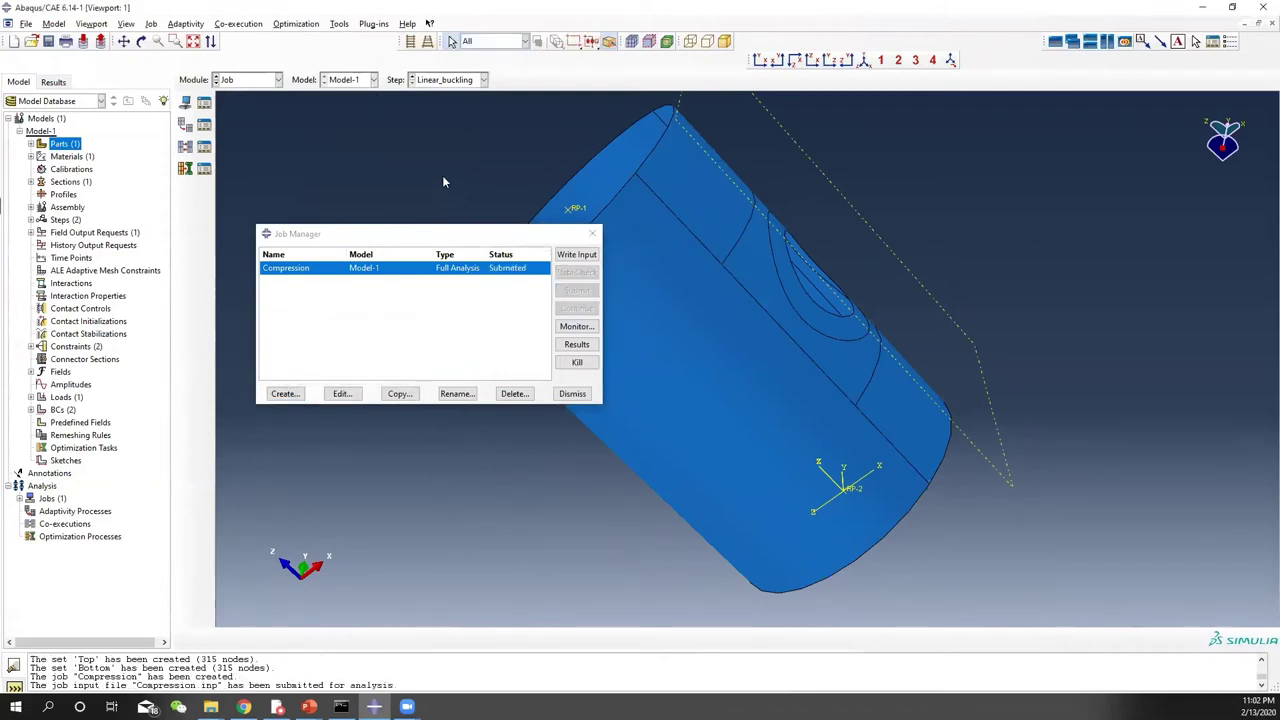
Step: Inspect Load-1 and its arrow on RP-1, and compare it with the problem statement slide
left_click(245, 80)
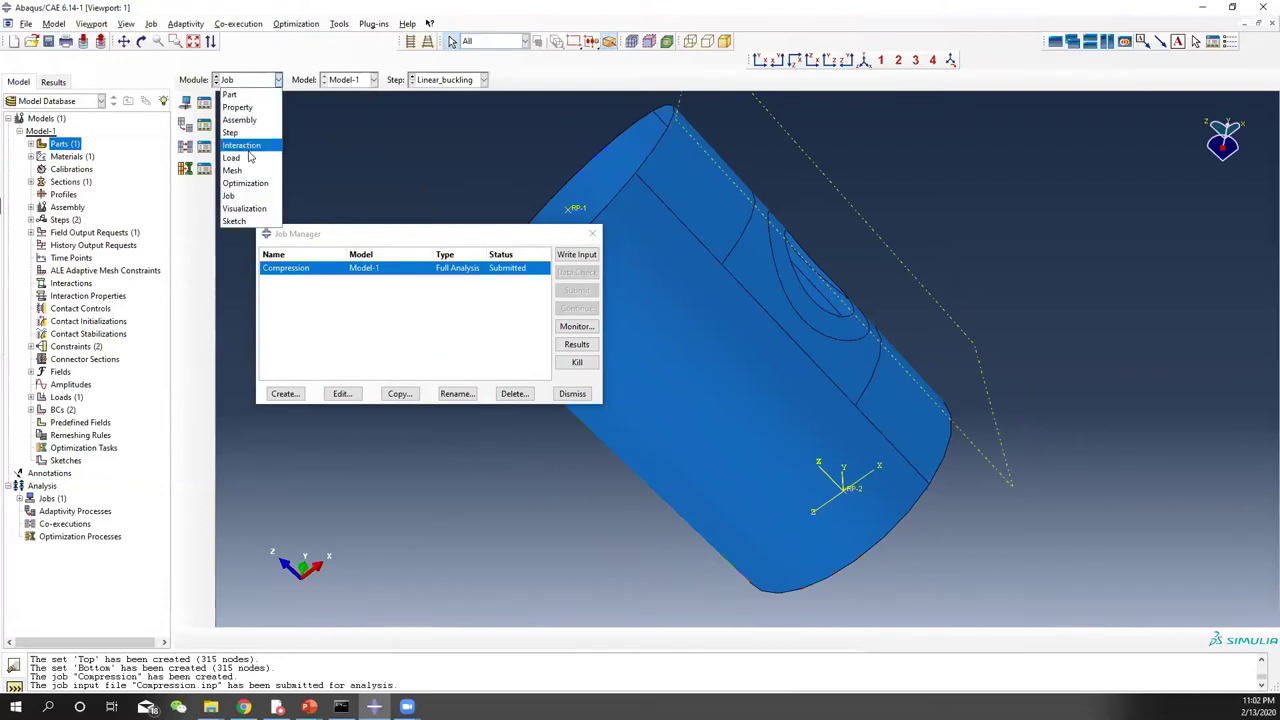
left_click(250, 157)
left_click(204, 102)
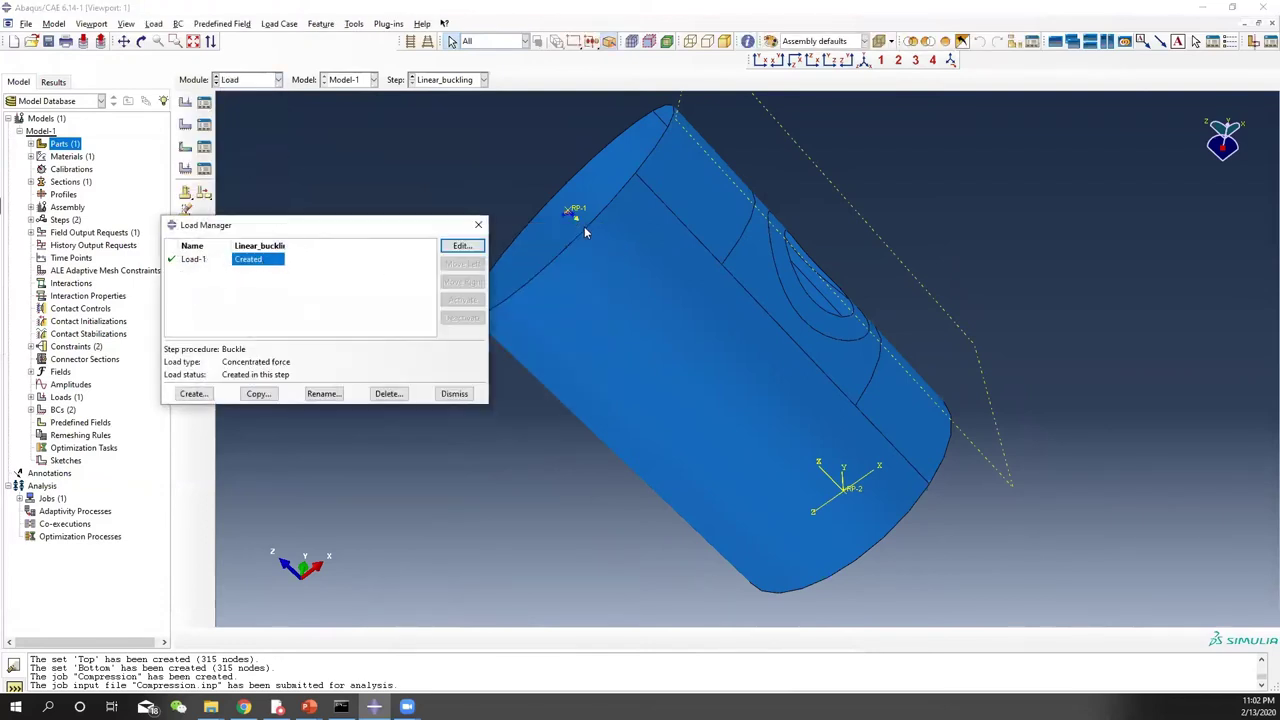
left_click_drag(585, 232, 700, 183, "ctrl+alt")
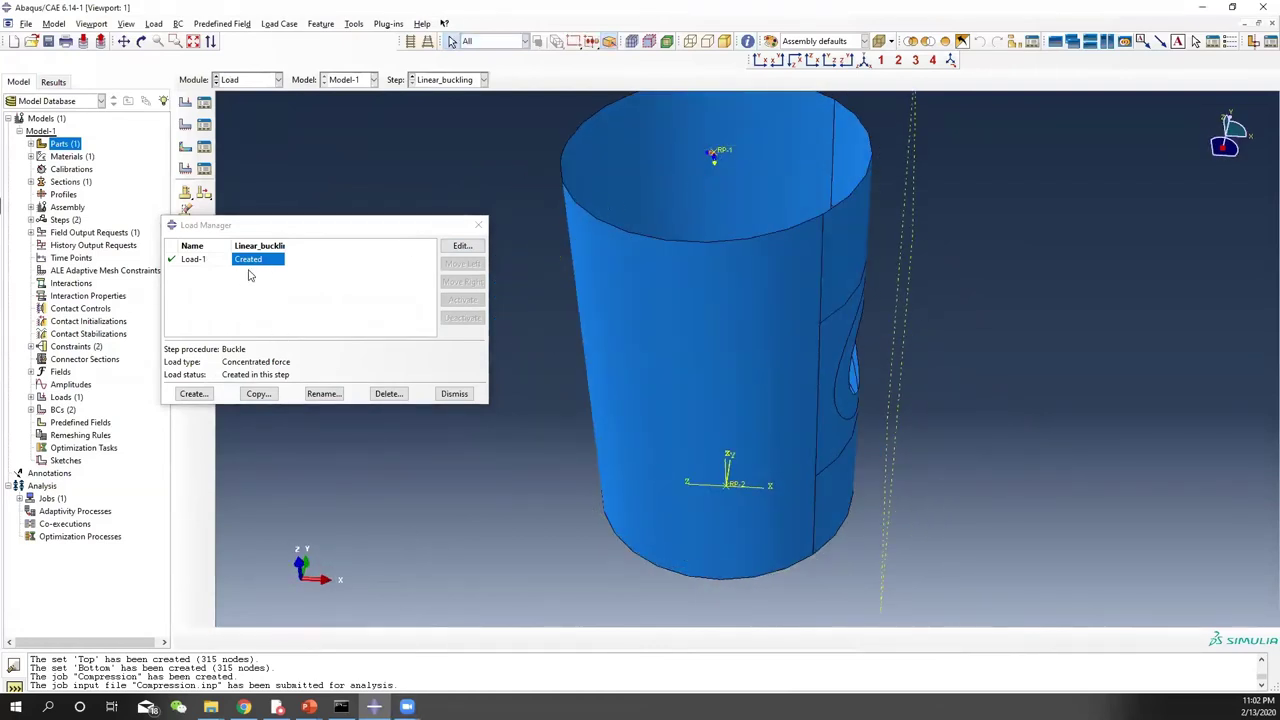
left_click(341, 707)
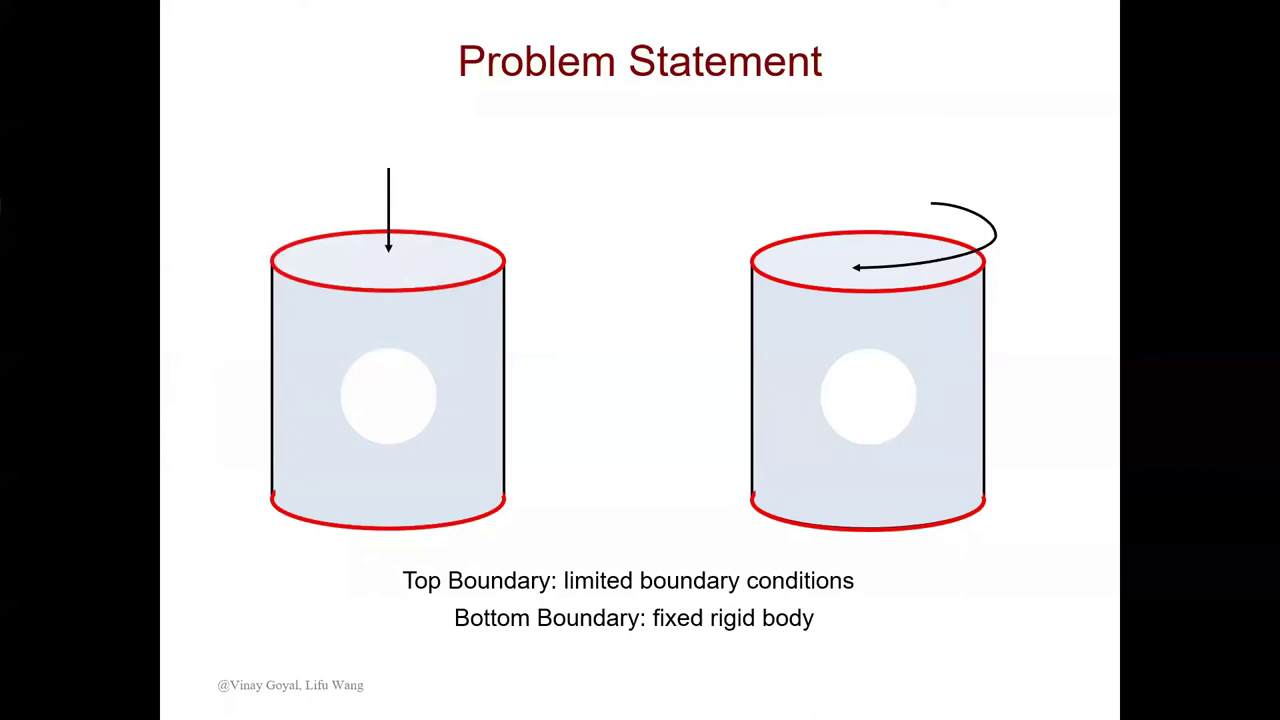
key("alt+Tab")
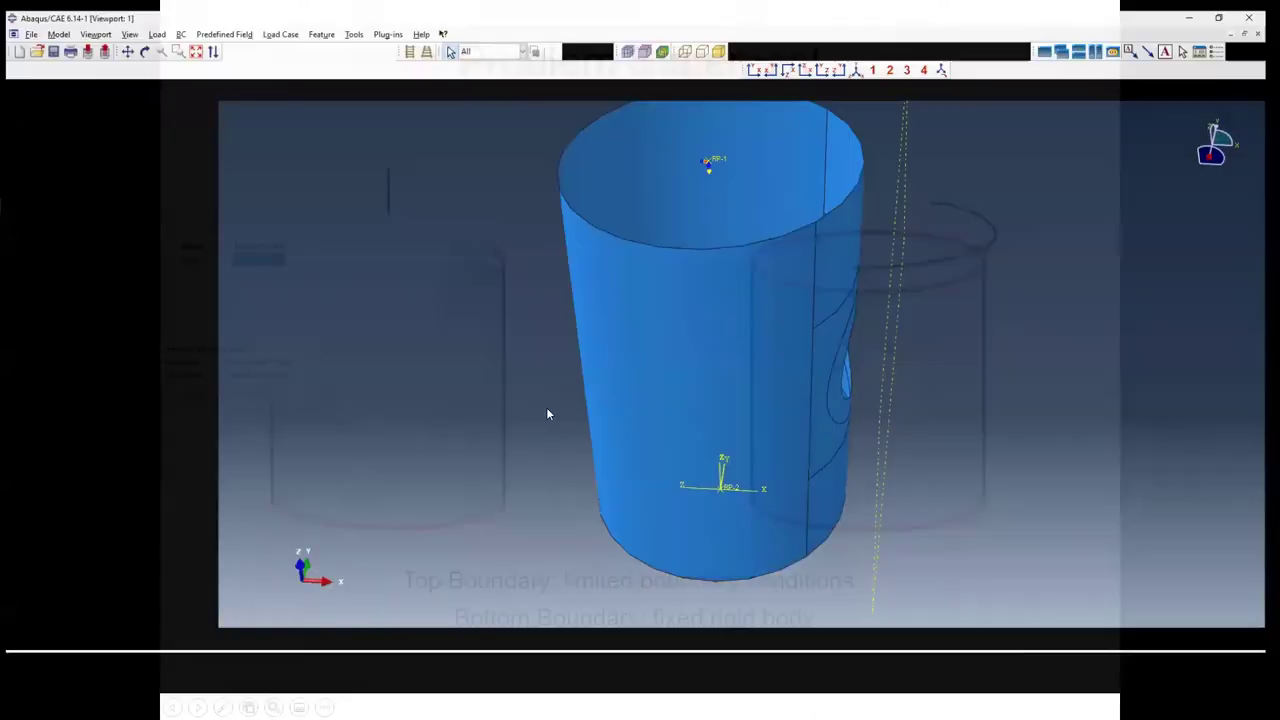
Step: Monitor the Compression job and examine its warnings and errors while it runs
left_click(250, 80)
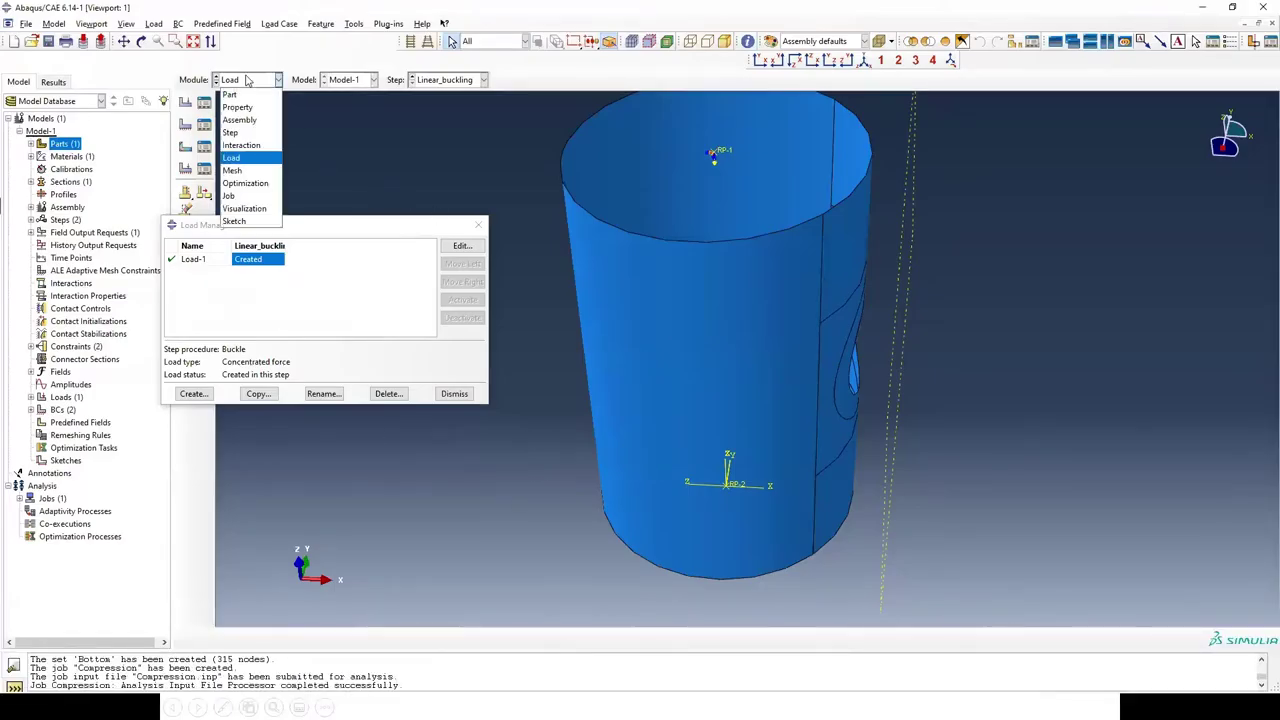
left_click(230, 196)
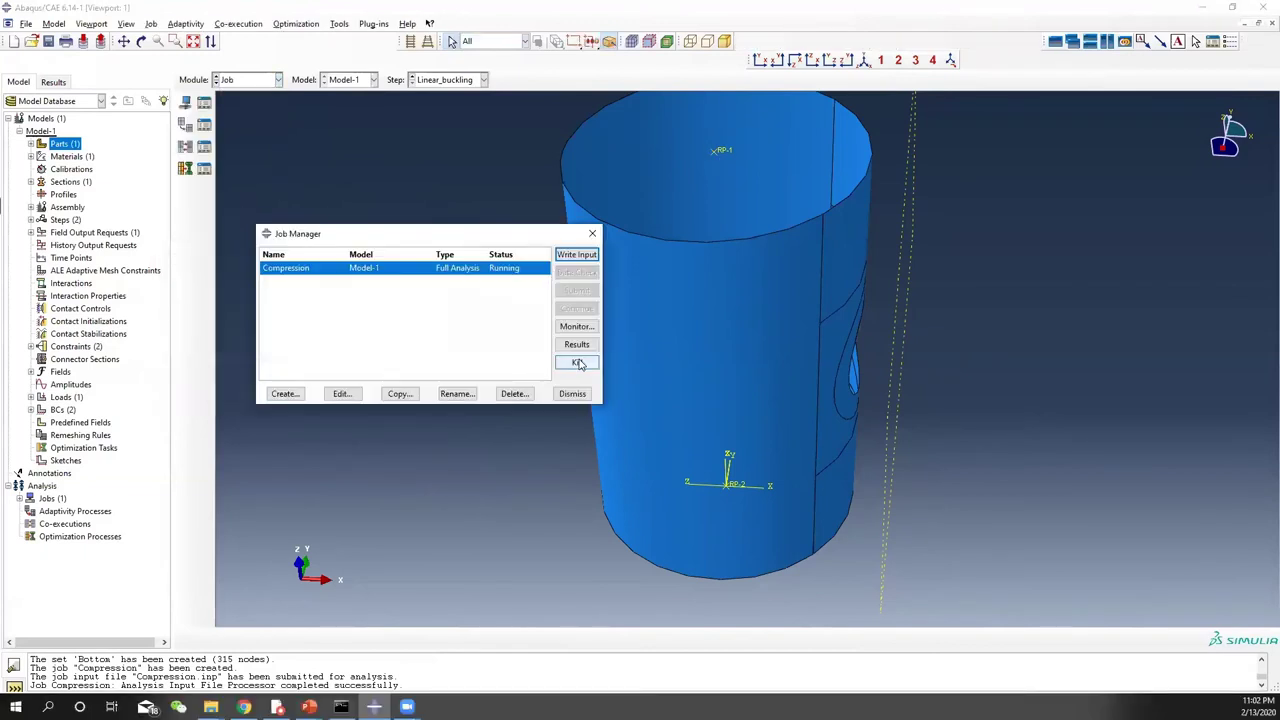
left_click(577, 326)
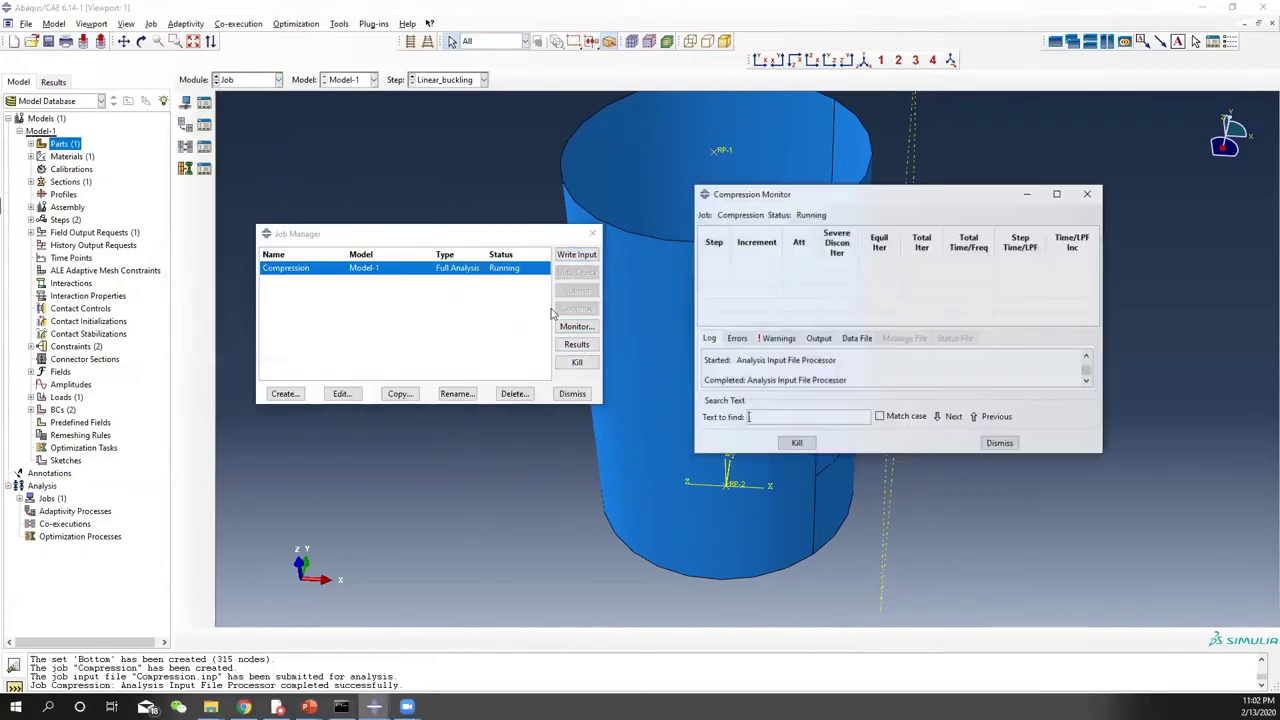
left_click_drag(830, 197, 750, 196)
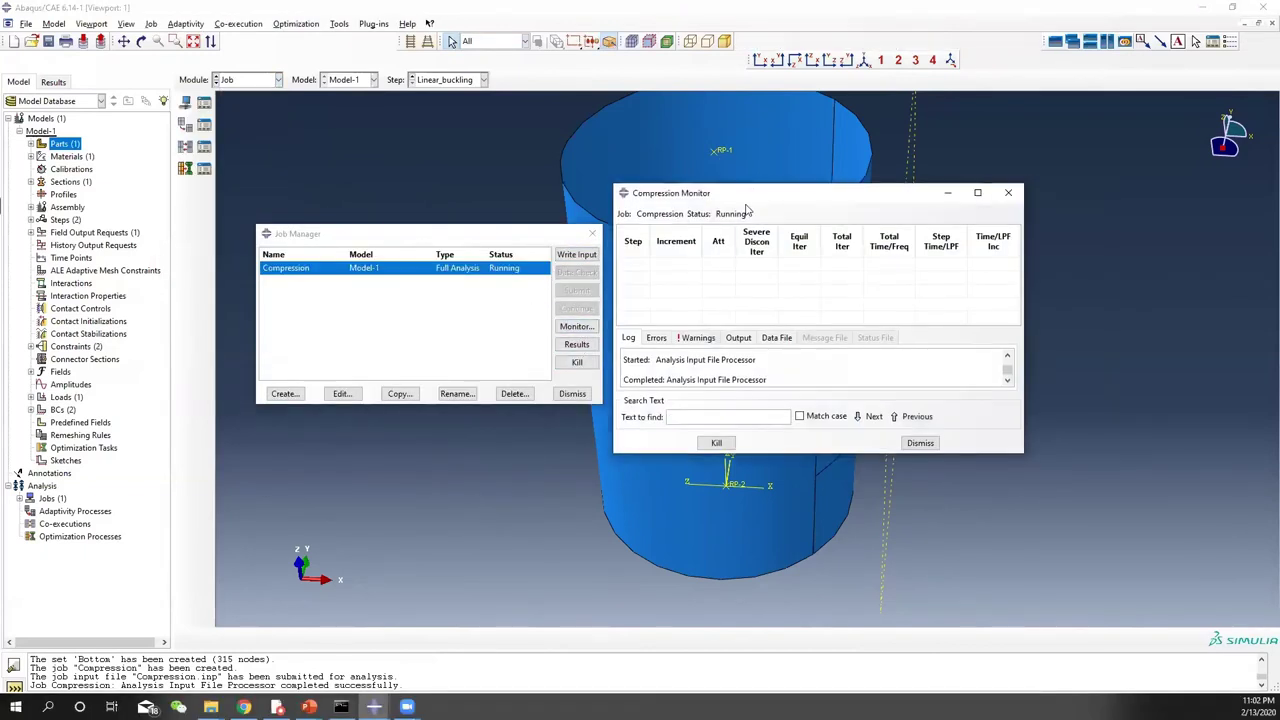
left_click(703, 339)
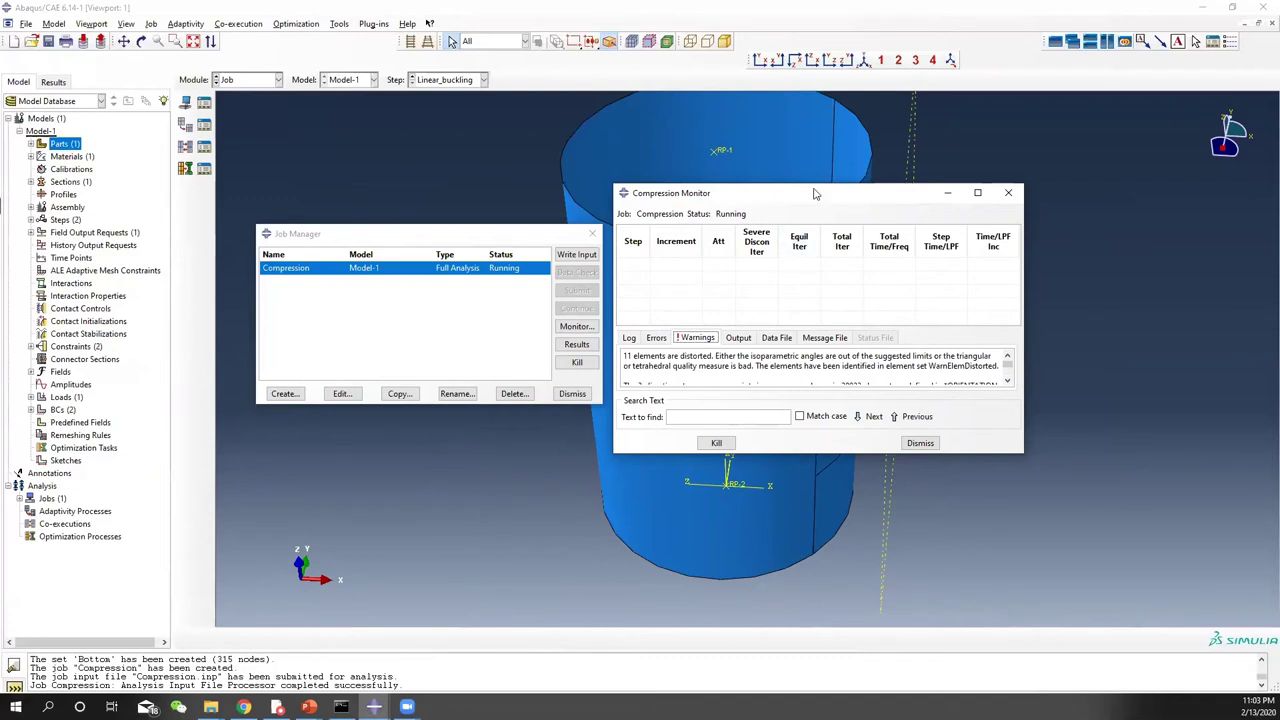
left_click_drag(810, 196, 484, 201)
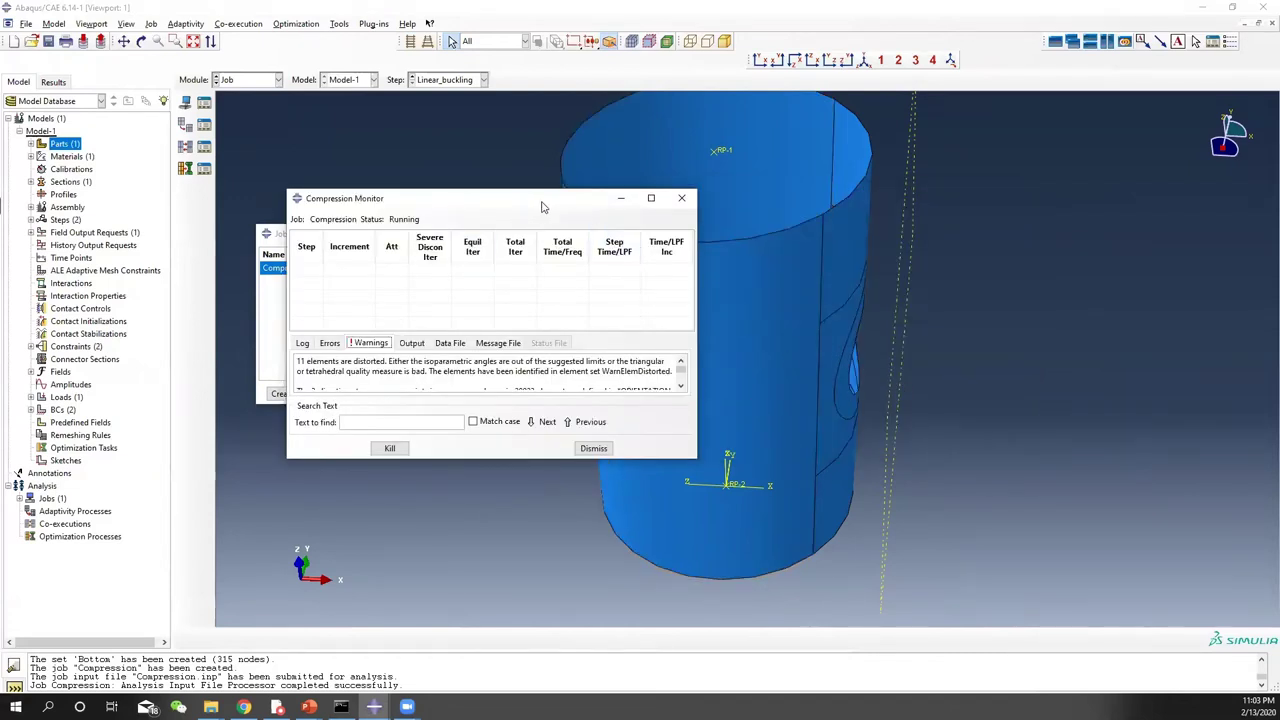
left_click_drag(524, 205, 878, 205)
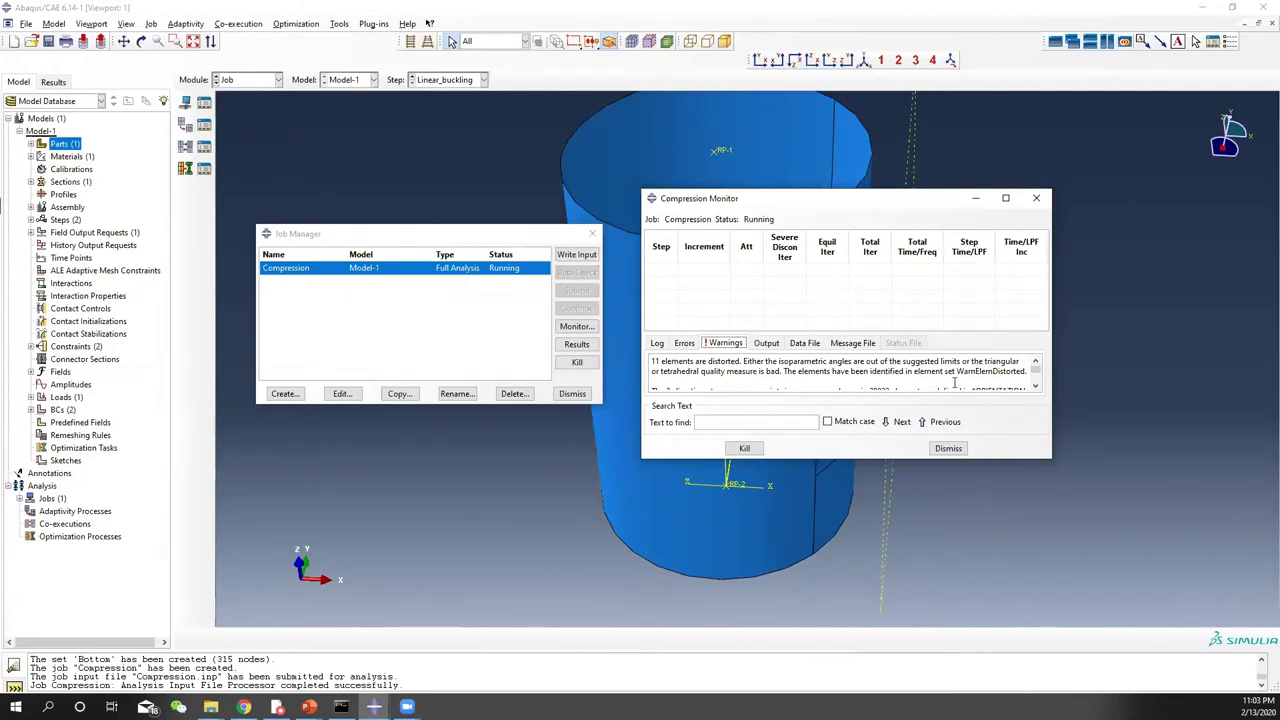
scroll(954, 382, "down", 2)
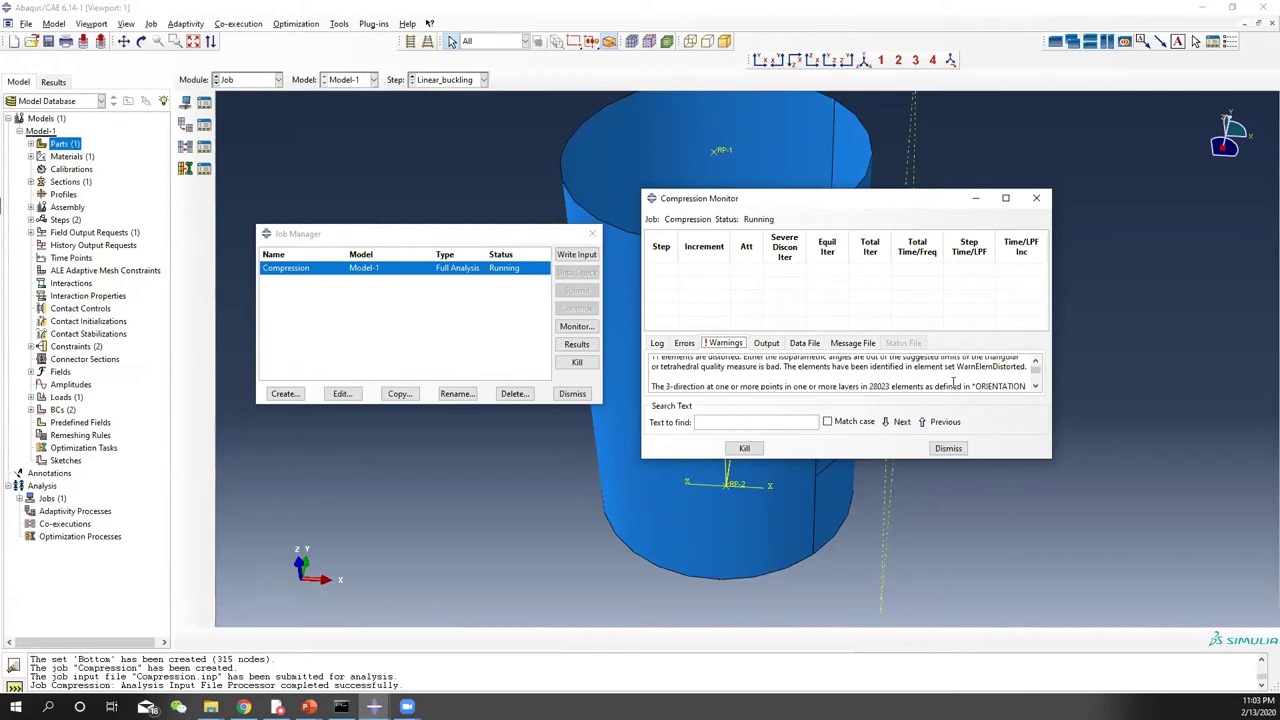
scroll(899, 377, "up", 1)
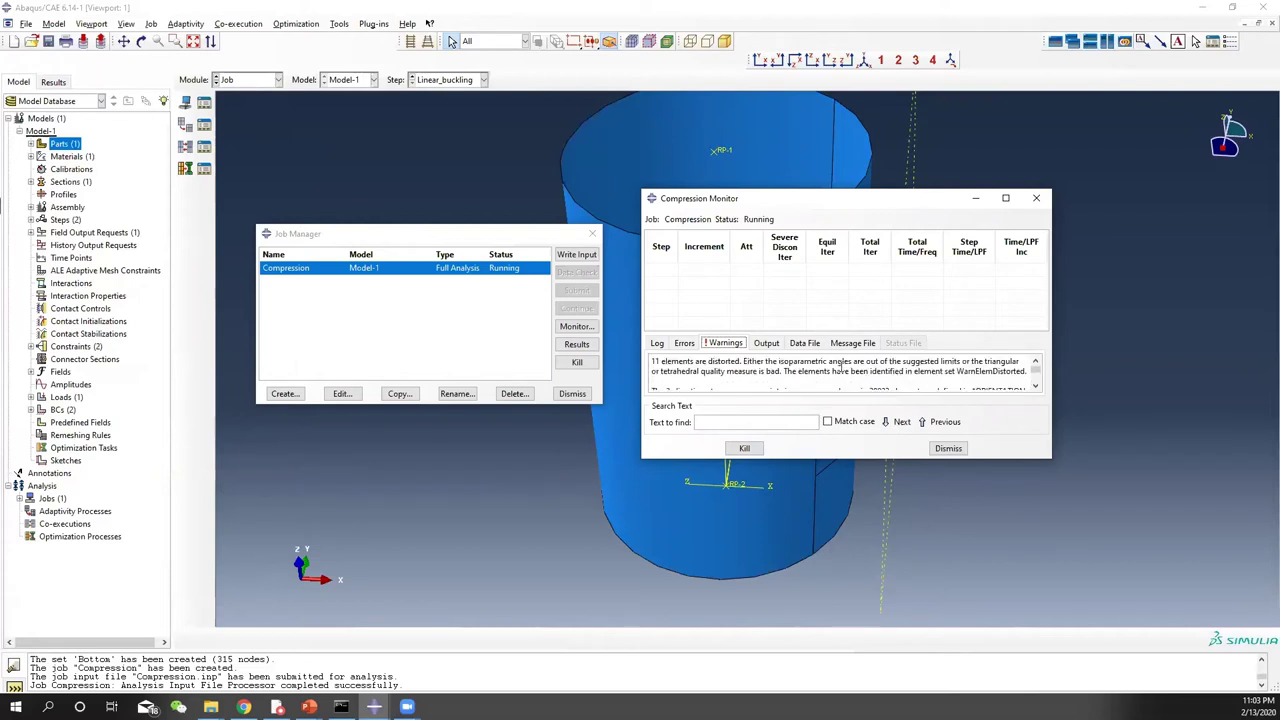
left_click(686, 344)
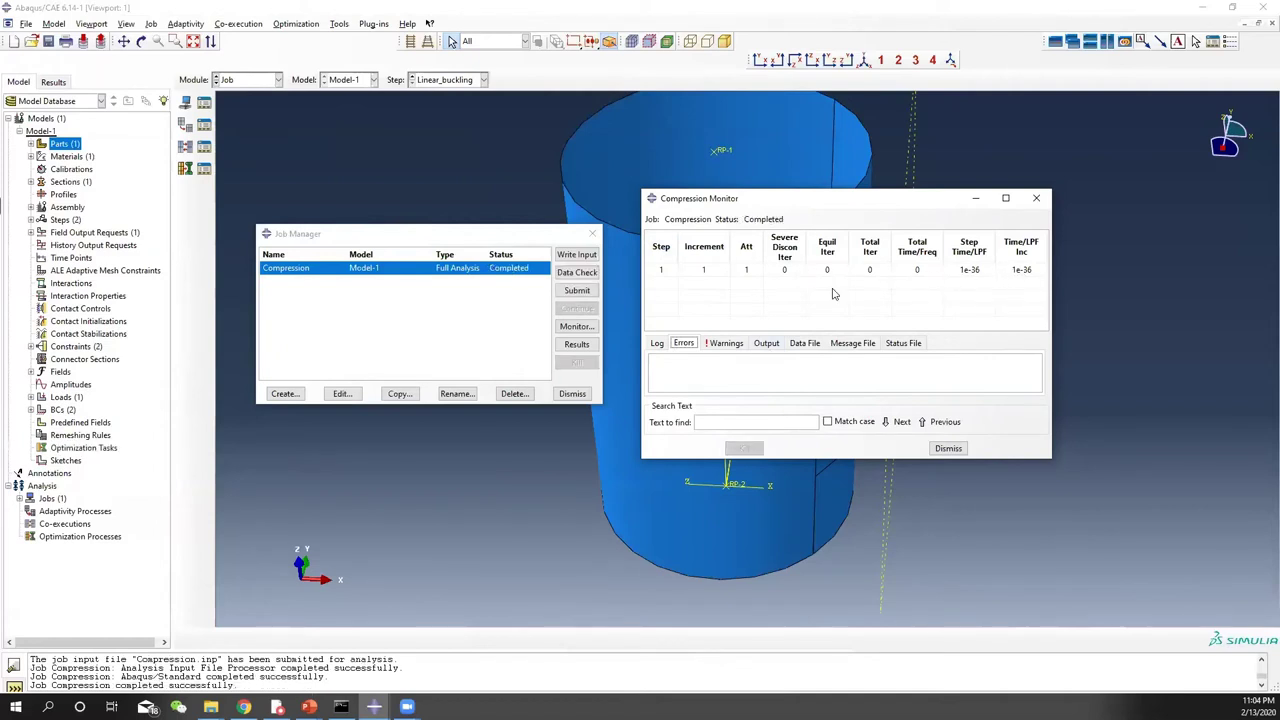
Step: Open the Compression job's results and plot displacement magnitude contours on the deformed shape, facing the cutout
left_click(578, 345)
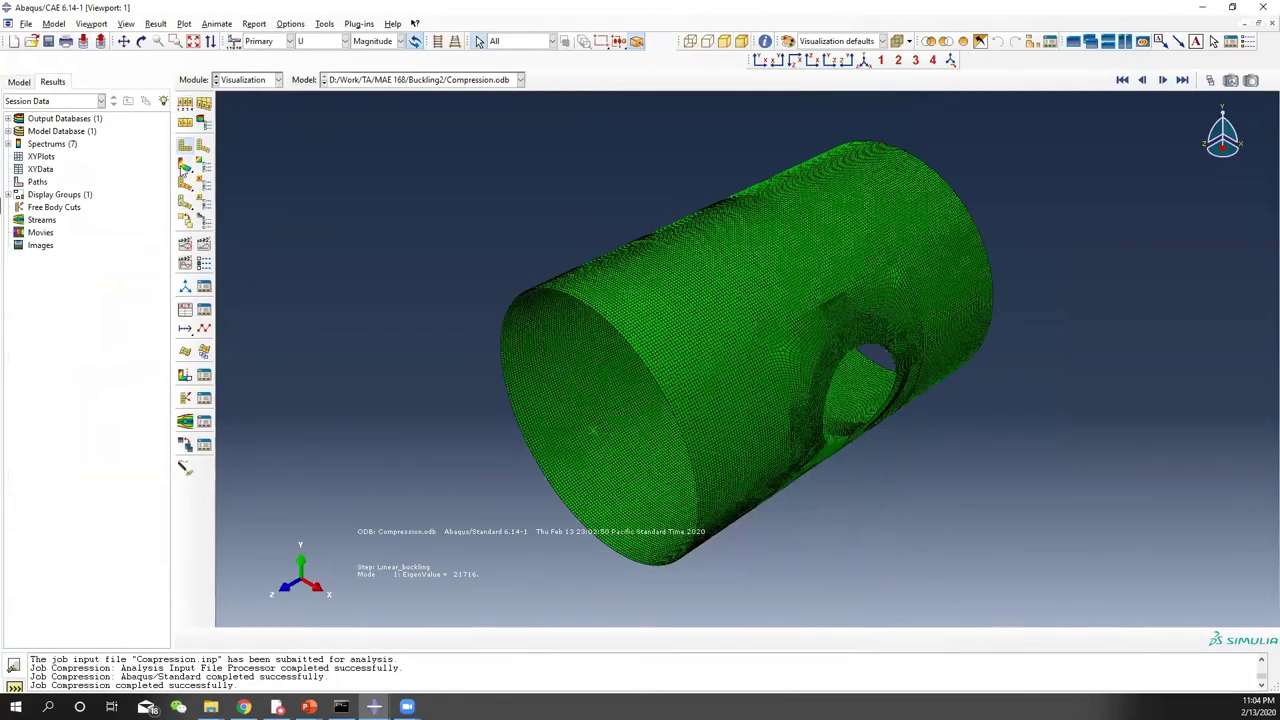
left_click(185, 167)
left_click_drag(918, 258, 410, 236, "ctrl+alt")
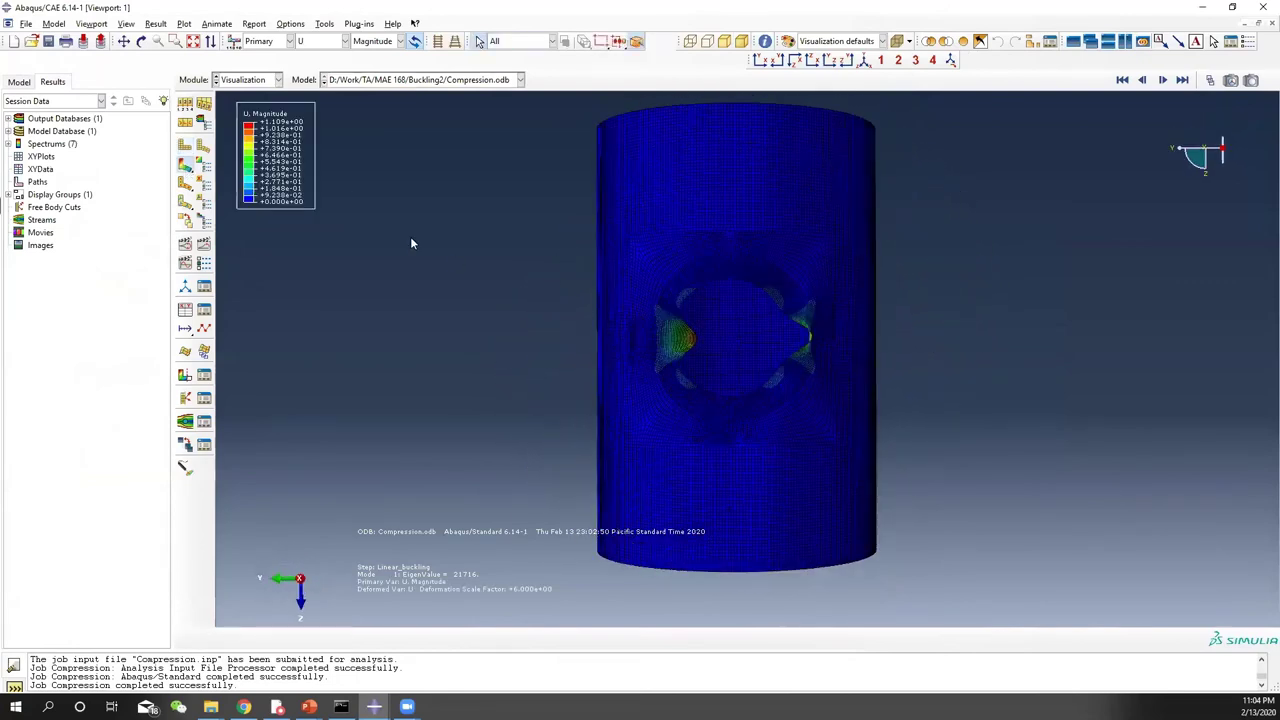
left_click(281, 25)
mouse_move(262, 27)
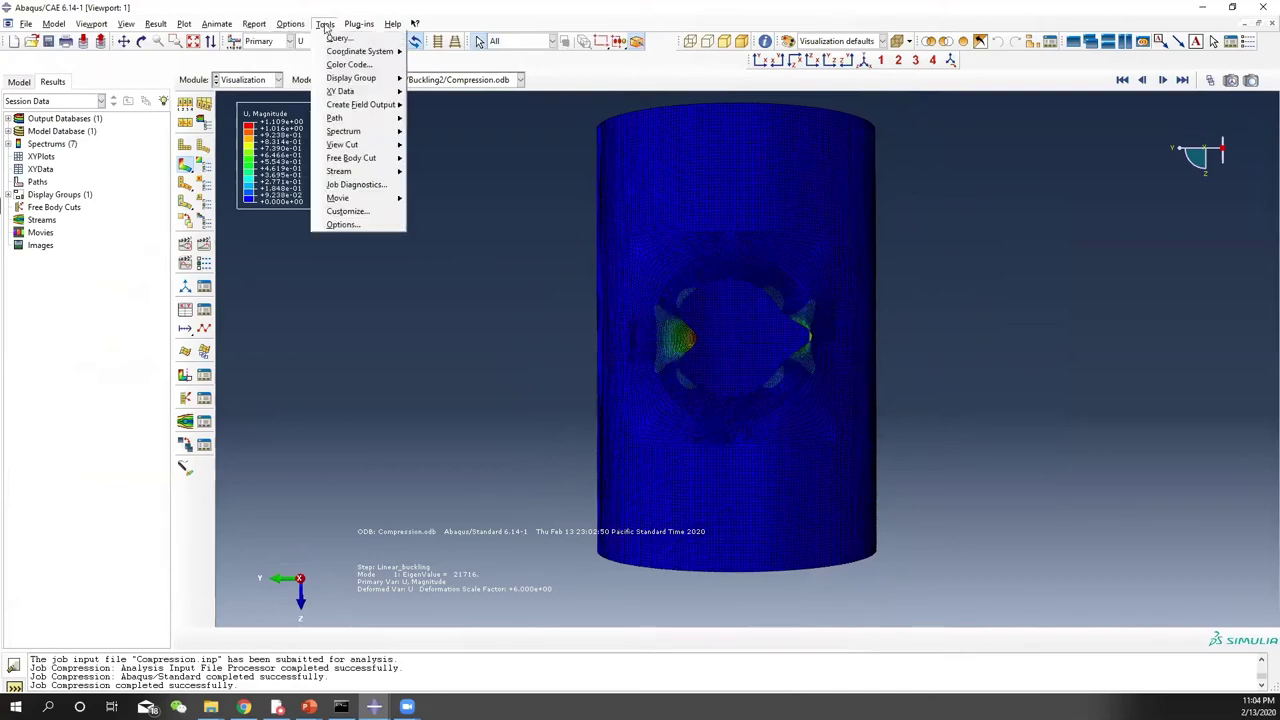
Step: Show only free edges on the shaded contour plot so the mesh lines around the cutout are hidden
left_click(305, 38)
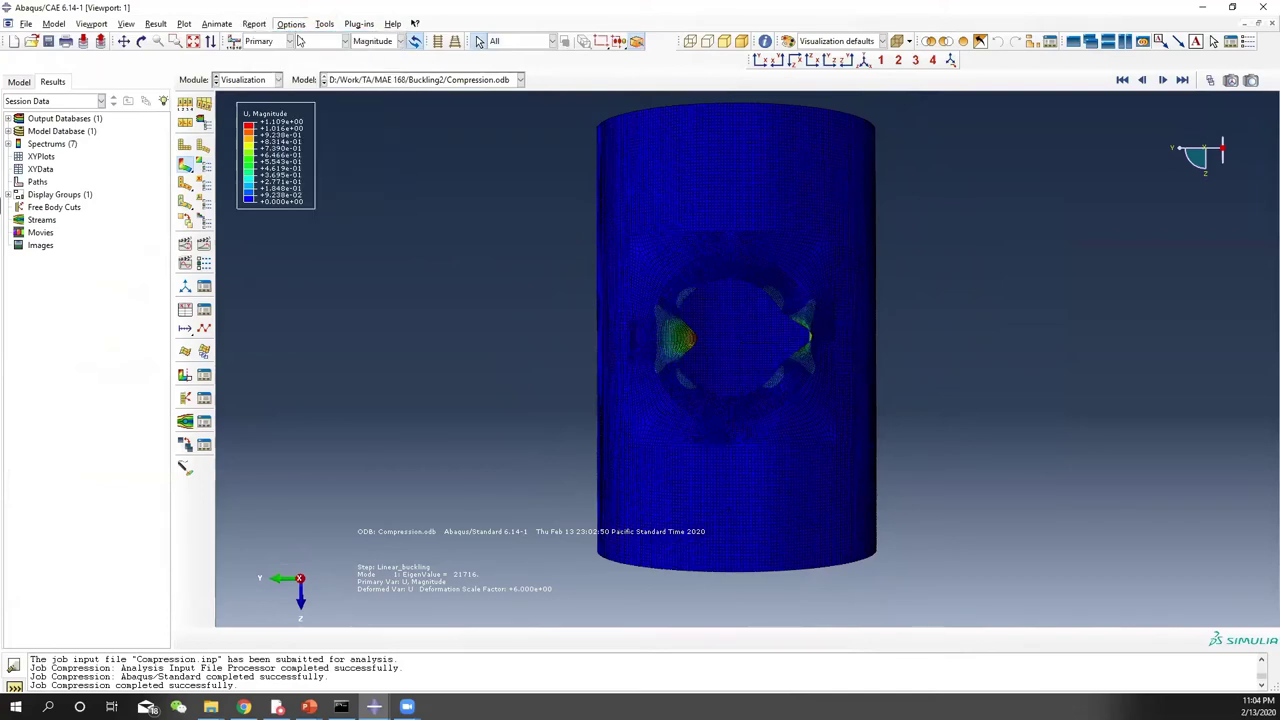
left_click(302, 358)
left_click(228, 508)
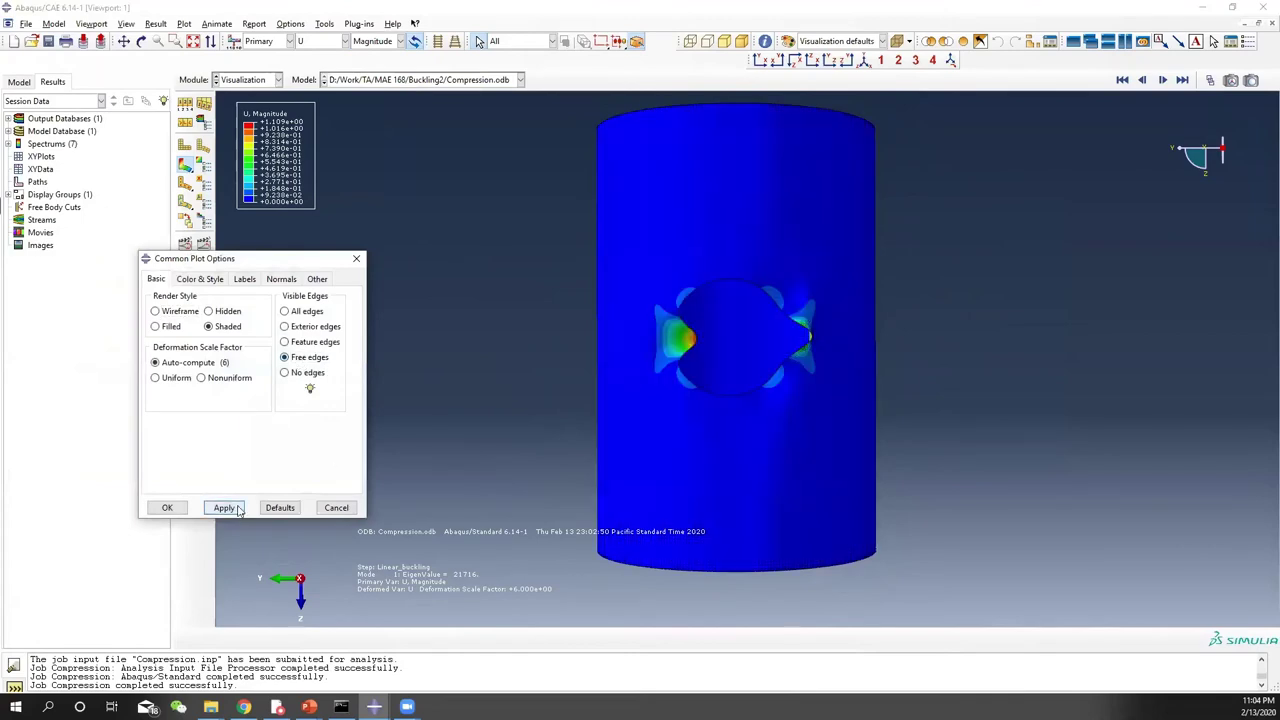
left_click(357, 259)
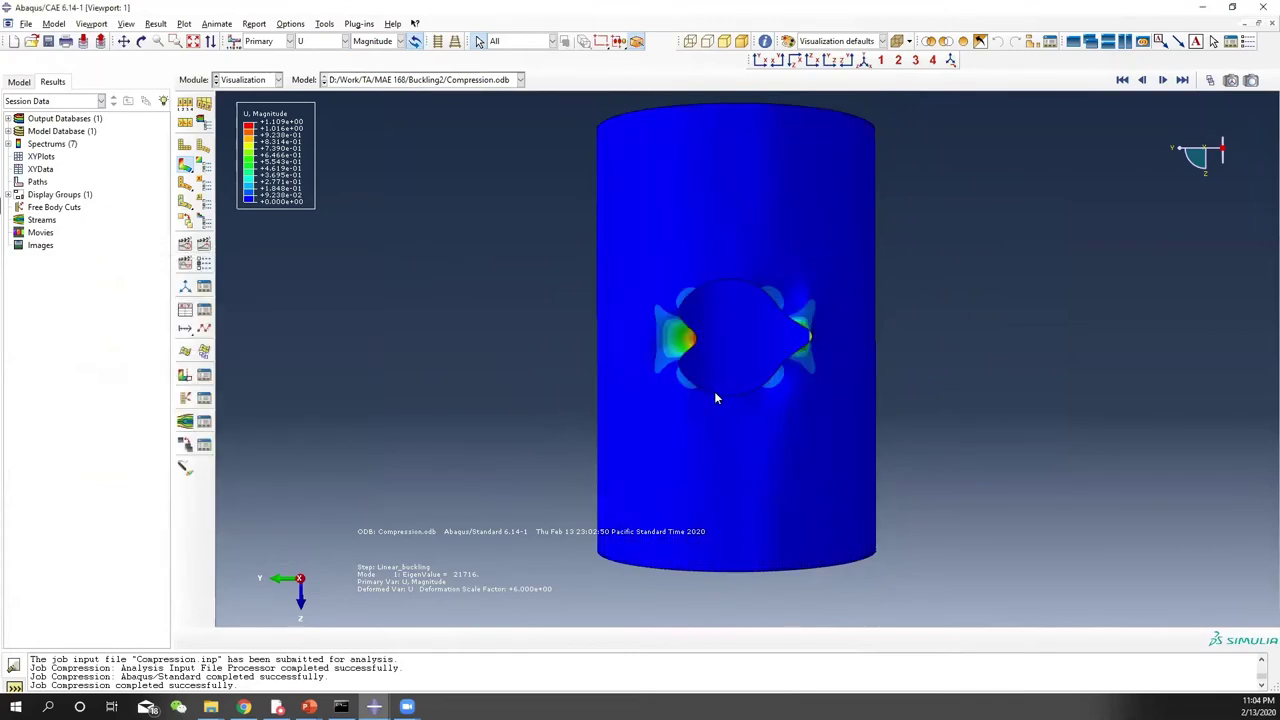
Step: Examine the first buckling mode's deformation around the cutout from several angles and check the available Linear_buckling frames
key("F3")
left_click_drag(766, 406, 788, 338)
key("Escape")
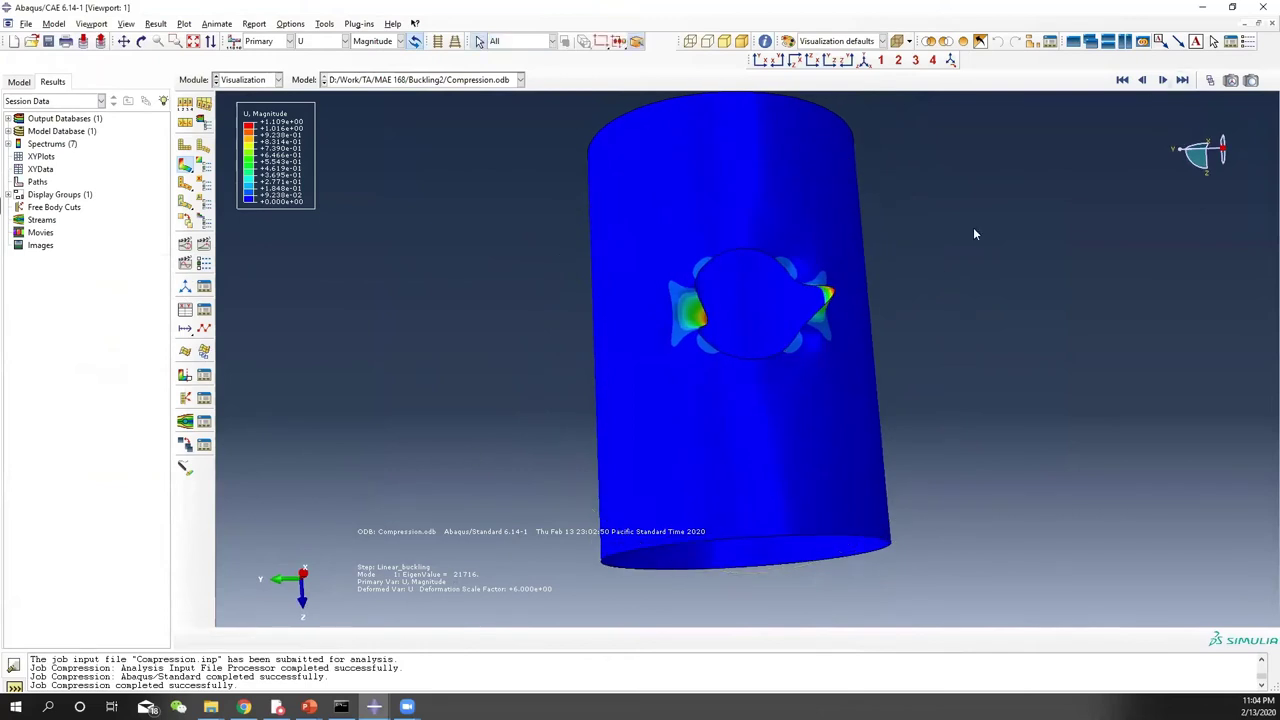
left_click(1210, 80)
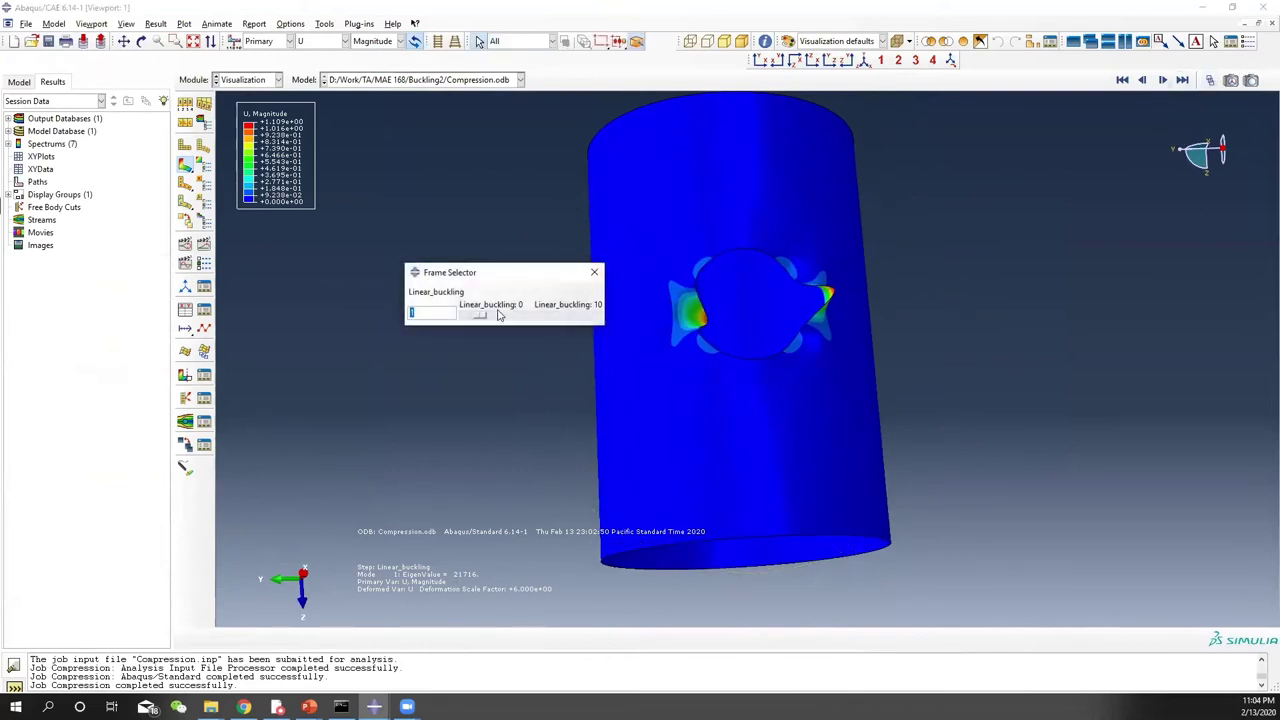
left_click(591, 274)
left_click_drag(830, 249, 601, 530, "ctrl+alt")
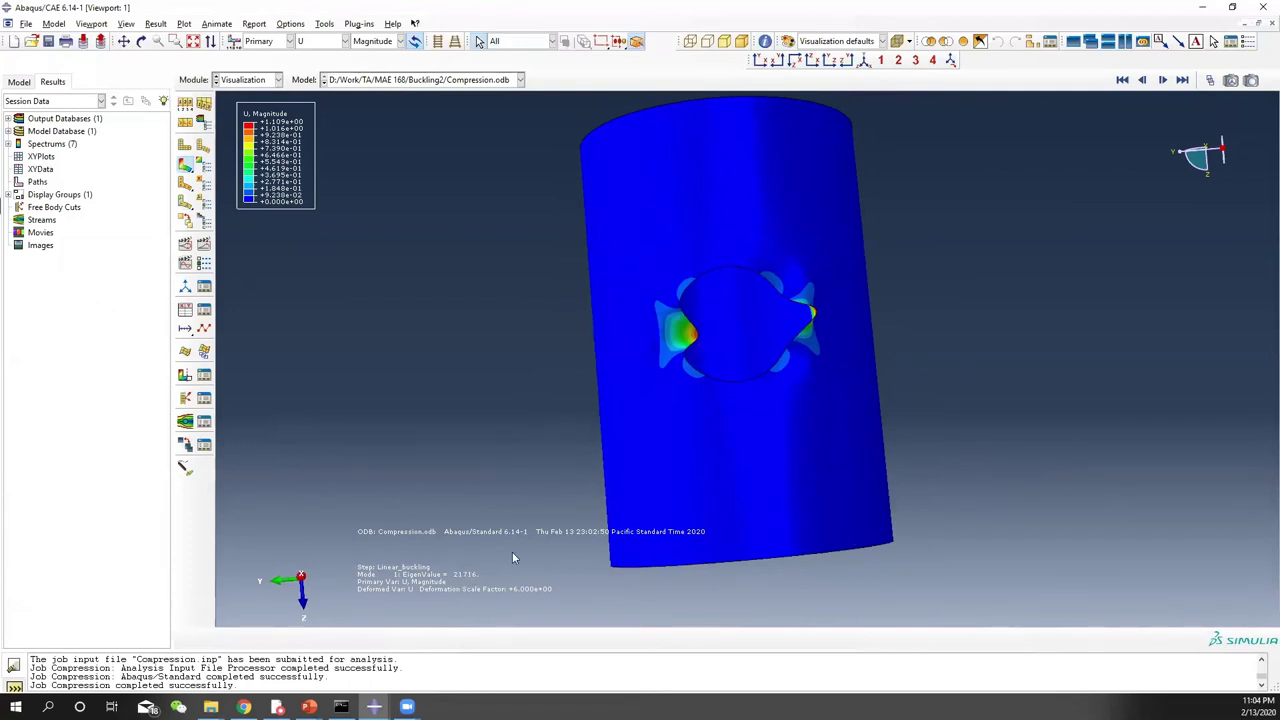
left_click_drag(838, 420, 812, 500, "ctrl+alt")
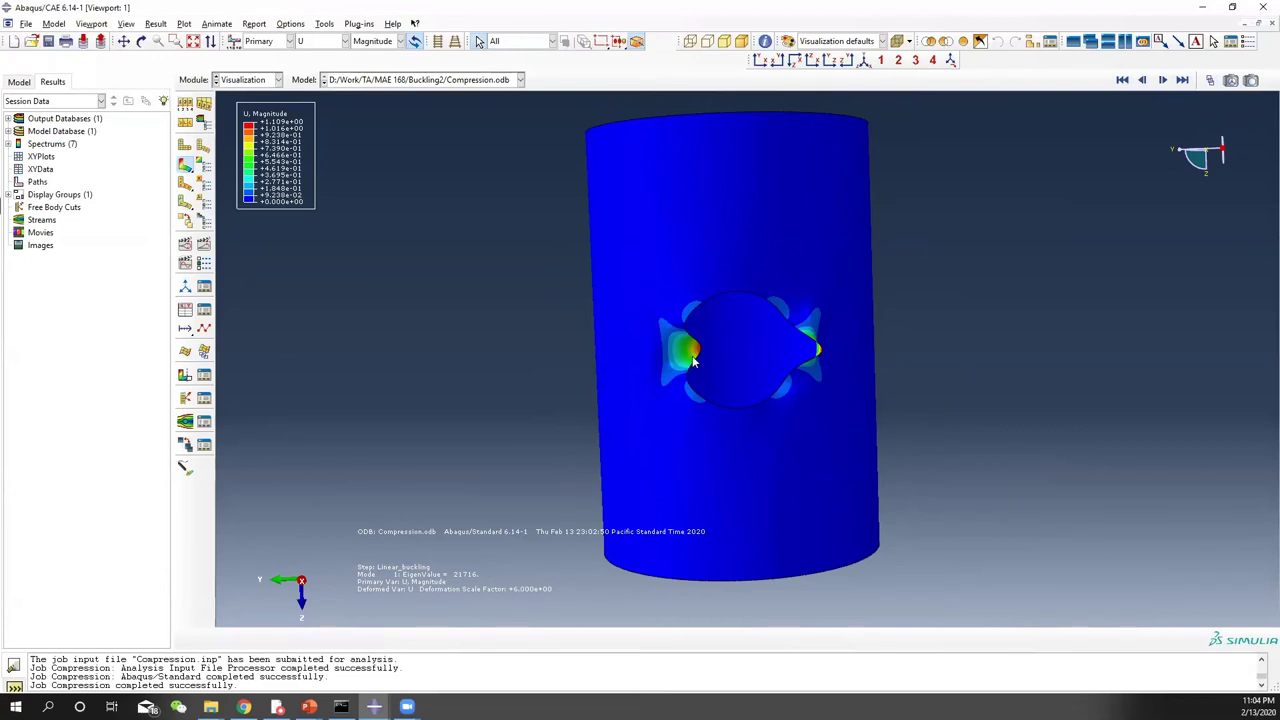
left_click_drag(812, 390, 760, 470, "ctrl+alt")
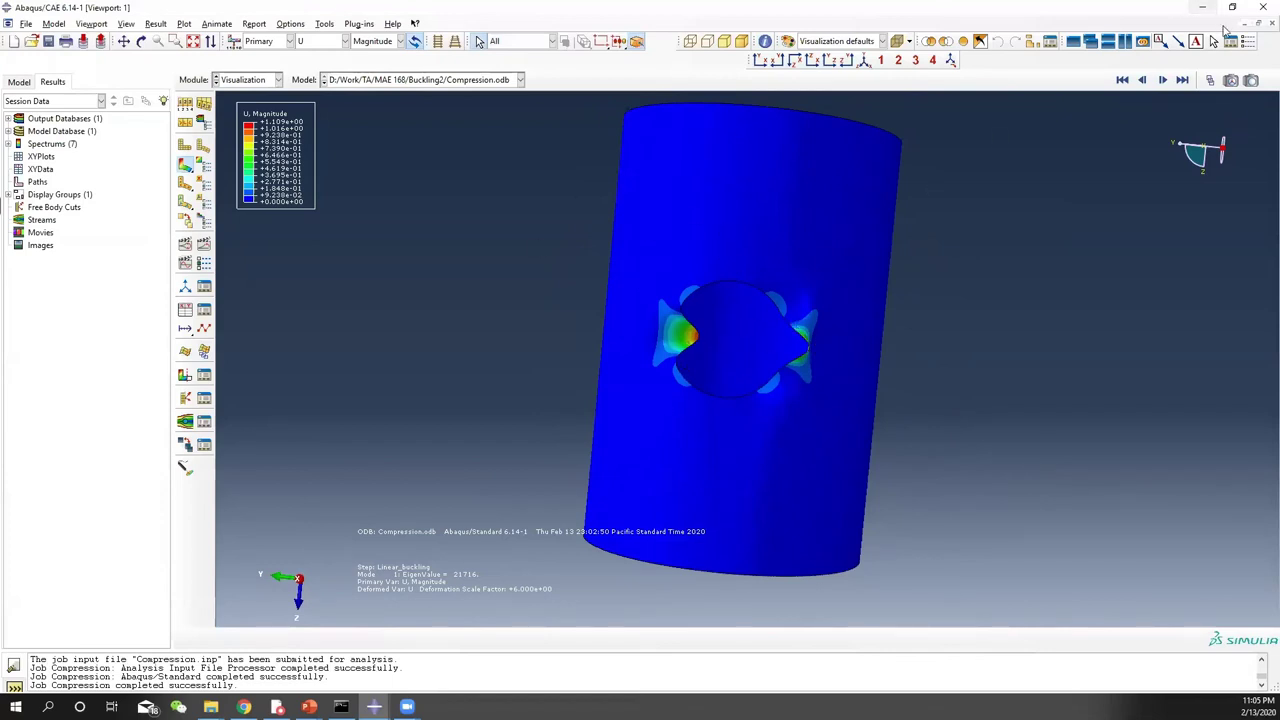
Step: Step through the Linear_buckling results from mode 2 to mode 7 and compare the deformed shapes around the cutout
left_click(1165, 83)
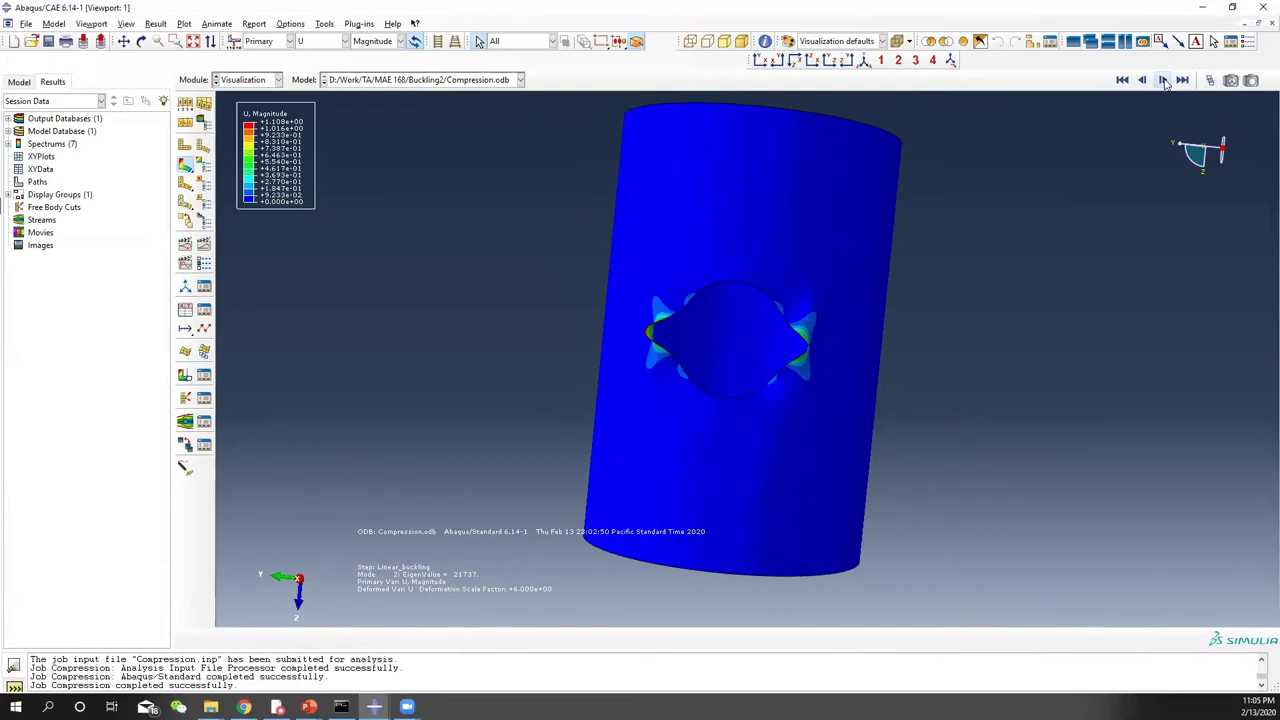
mouse_move(873, 386)
left_mouse_down("ctrl+alt")
mouse_move(689, 384)
mouse_move(886, 383)
left_mouse_up("ctrl+alt")
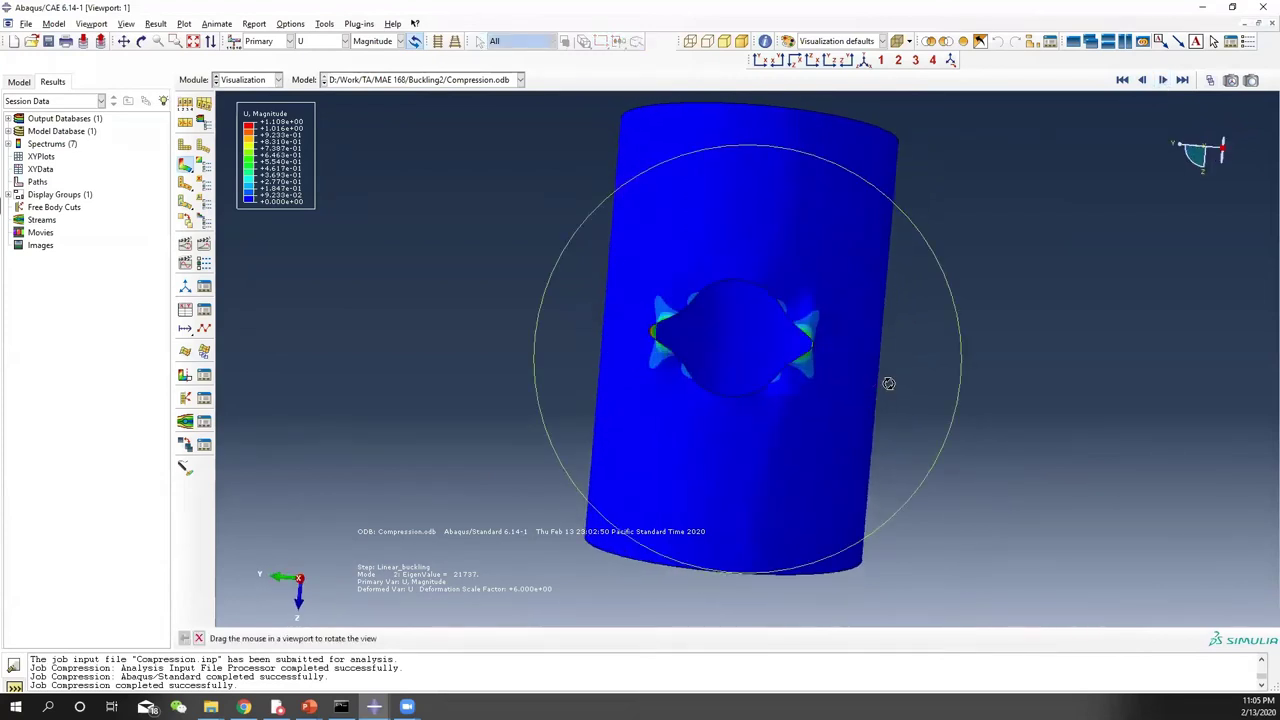
left_click(1165, 82)
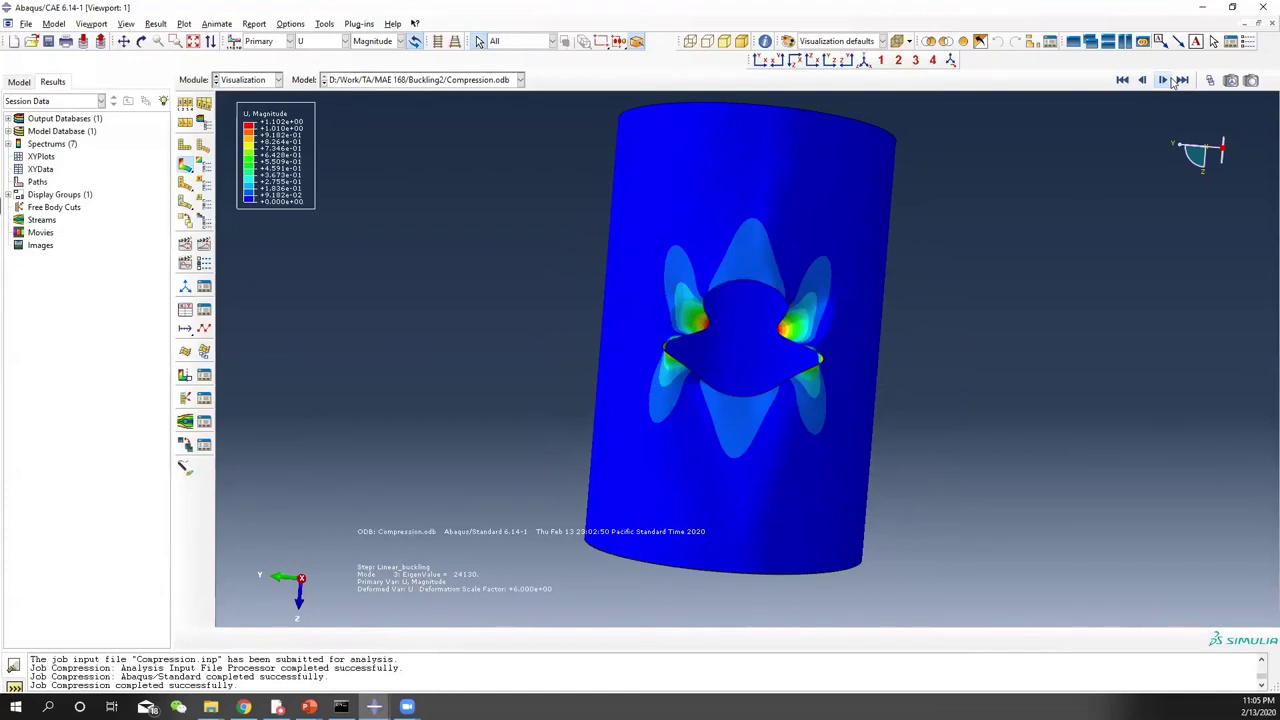
left_click(1165, 82)
left_click(1165, 82)
left_click(1165, 82)
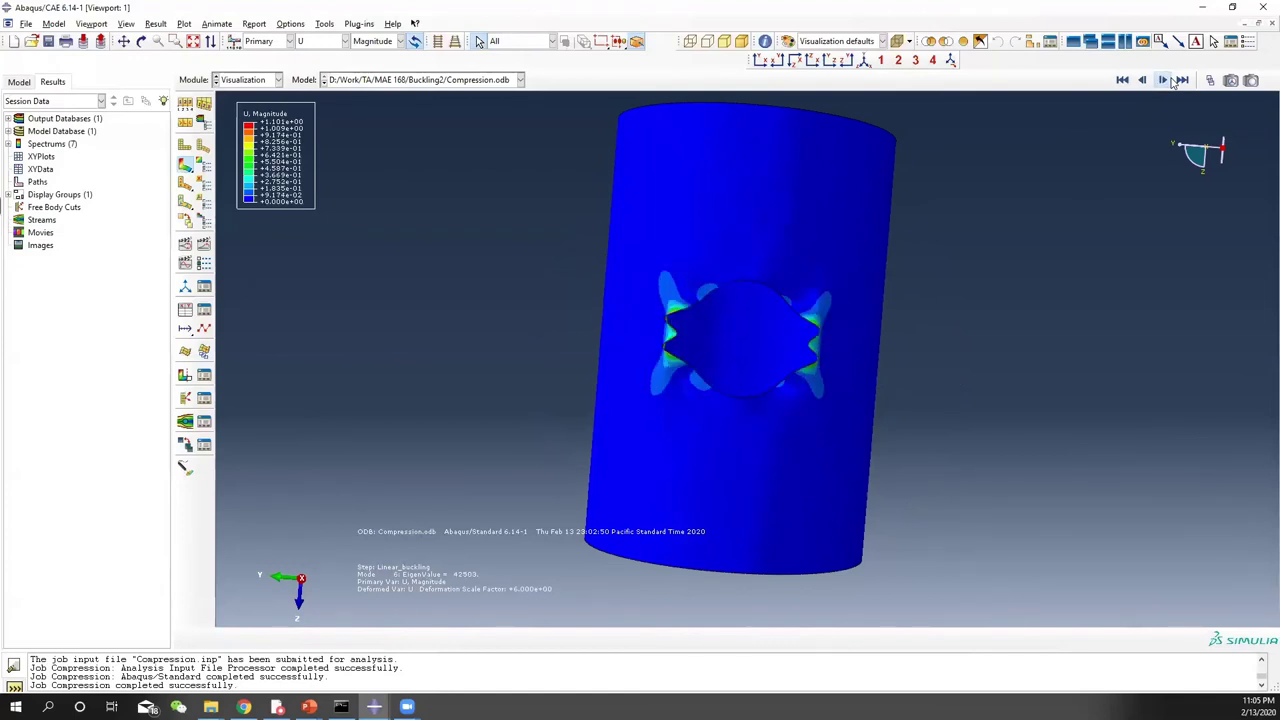
left_click(1165, 82)
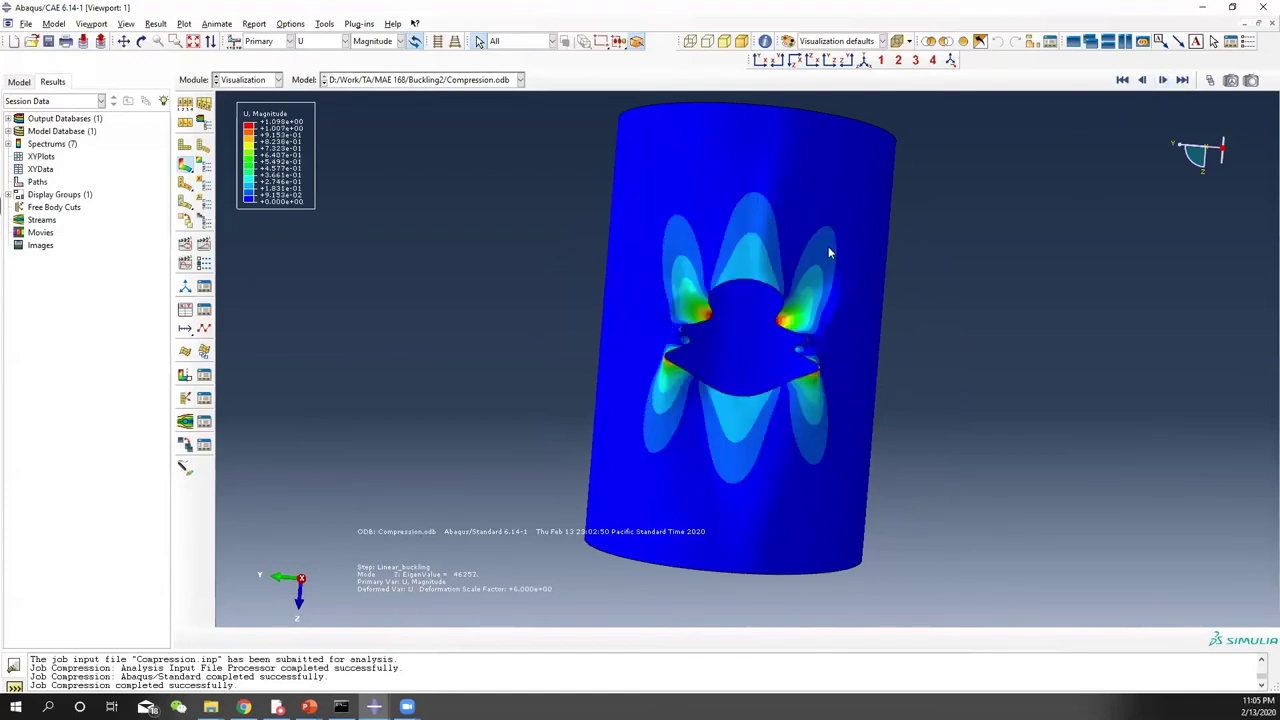
Step: Examine mode 7 from several angles, and advance through the remaining buckling modes to mode 10
left_click_drag(831, 251, 776, 158, "ctrl+alt")
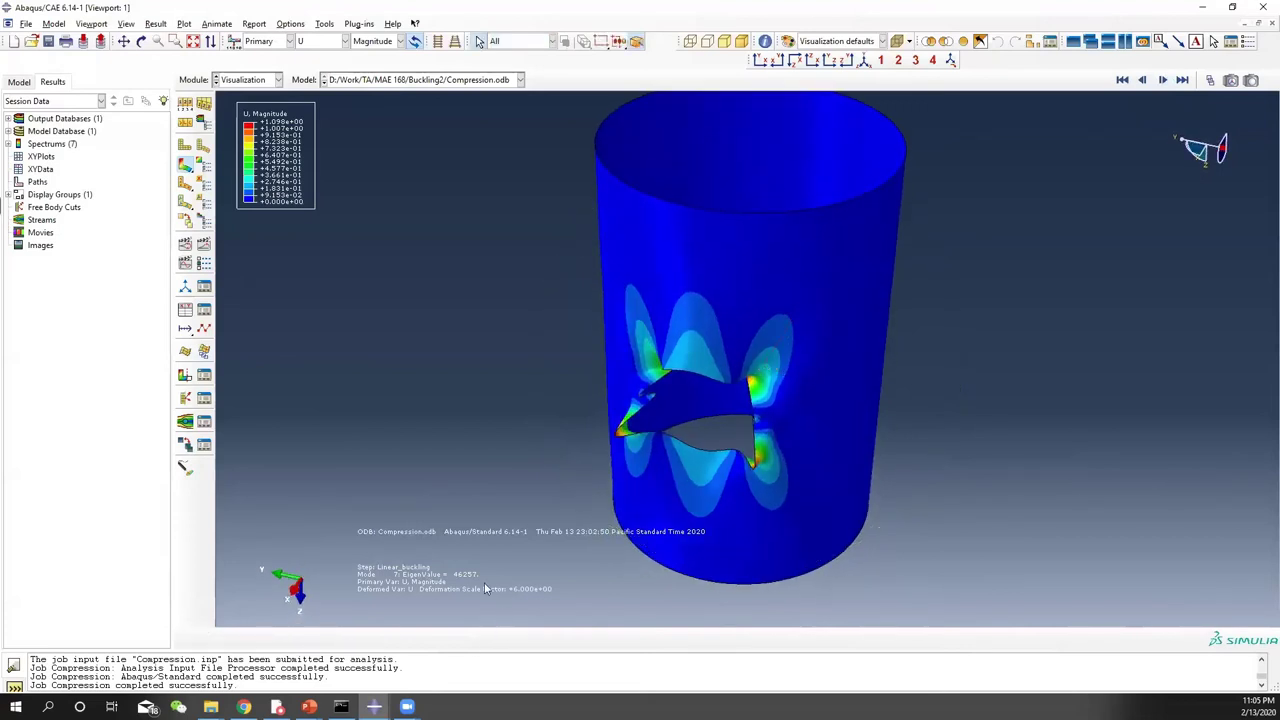
left_click_drag(870, 420, 990, 338, "ctrl+alt")
left_click_drag(766, 406, 486, 329, "ctrl+alt")
left_click_drag(843, 371, 1008, 247, "ctrl+alt")
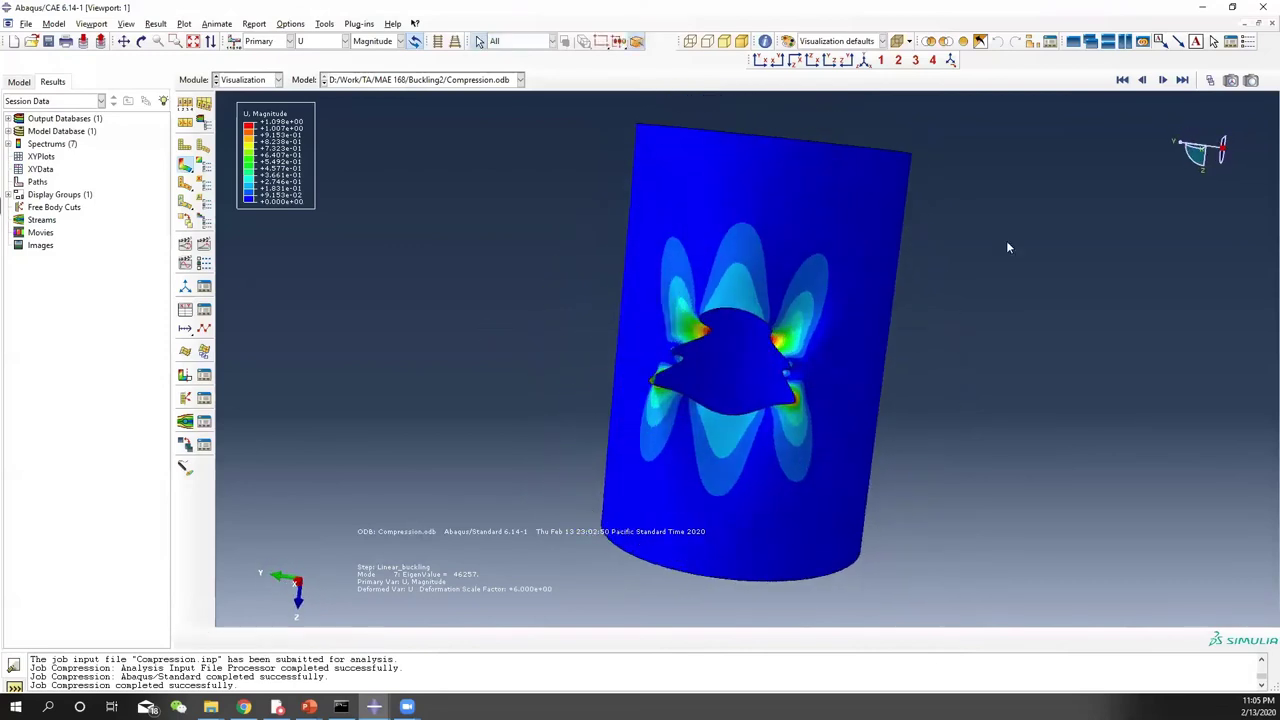
left_click(1163, 80)
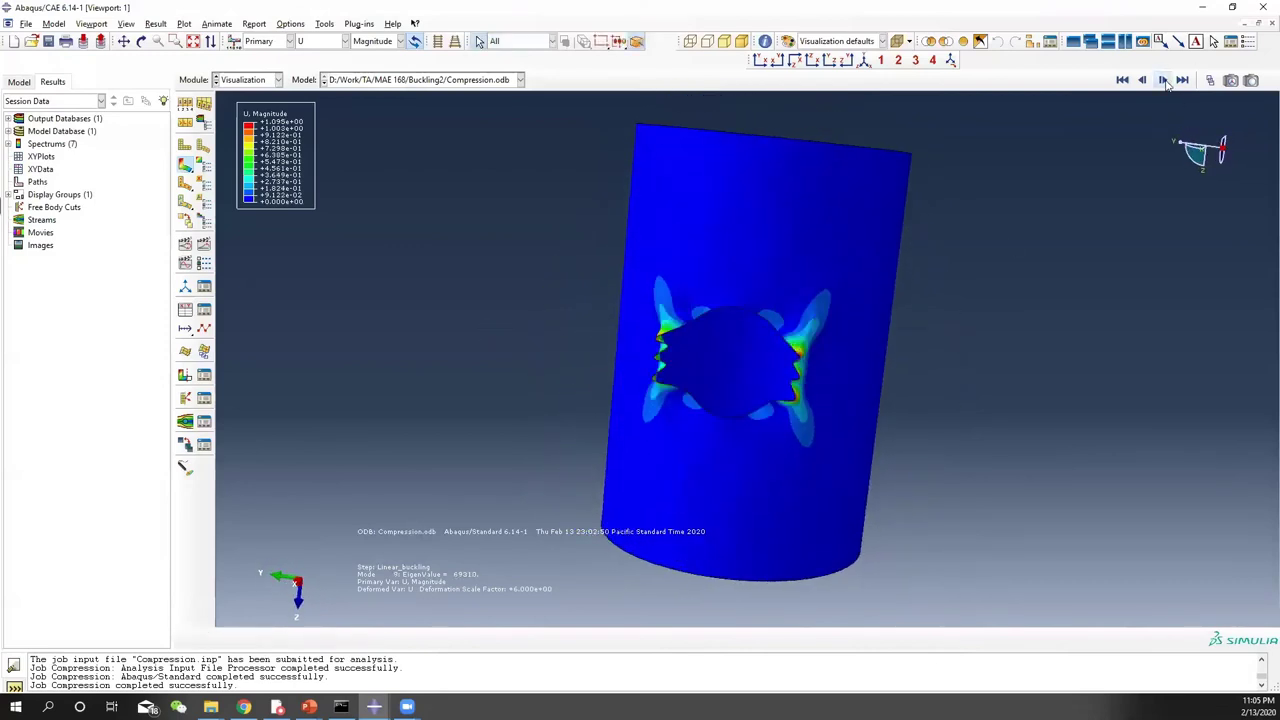
left_click(1163, 80)
mouse_move(841, 352)
left_mouse_down("ctrl+alt")
mouse_move(678, 396)
mouse_move(603, 397)
mouse_move(957, 394)
mouse_move(875, 397)
left_mouse_up("ctrl+alt")
Step: In the Load module, review Load-1's force components, suppress the load and rename it Compression
left_click(258, 80)
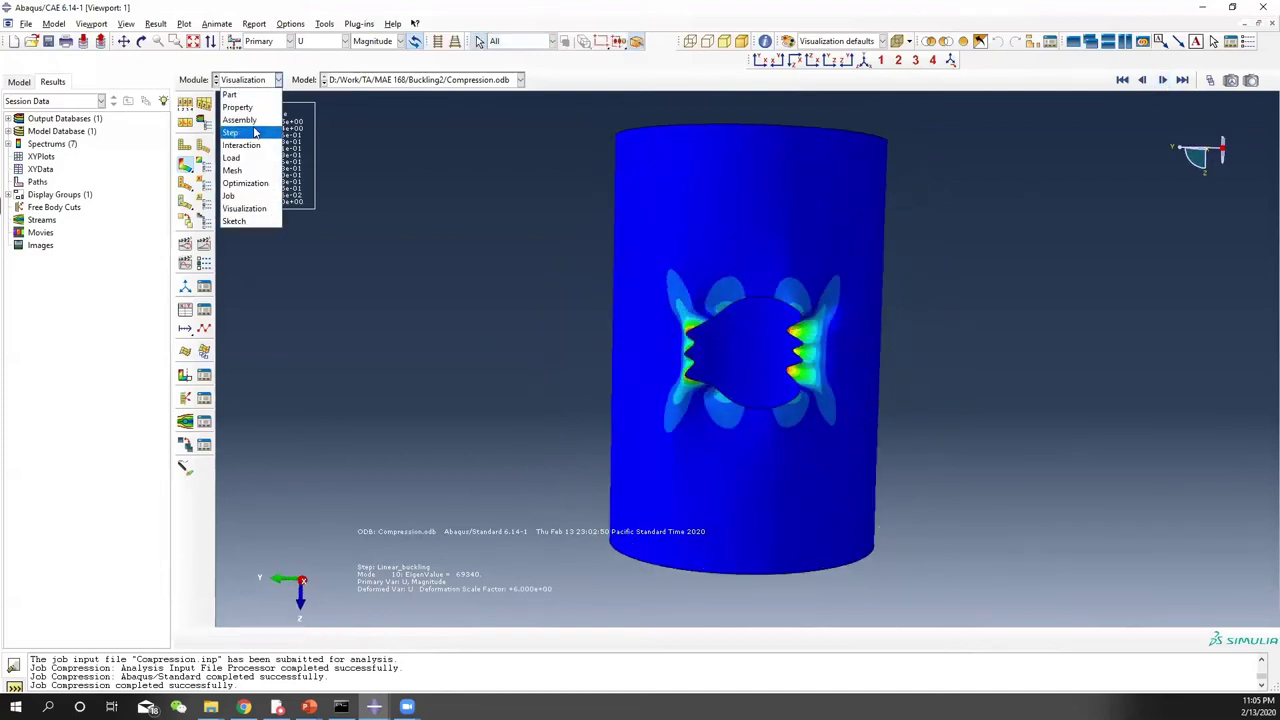
left_click(232, 157)
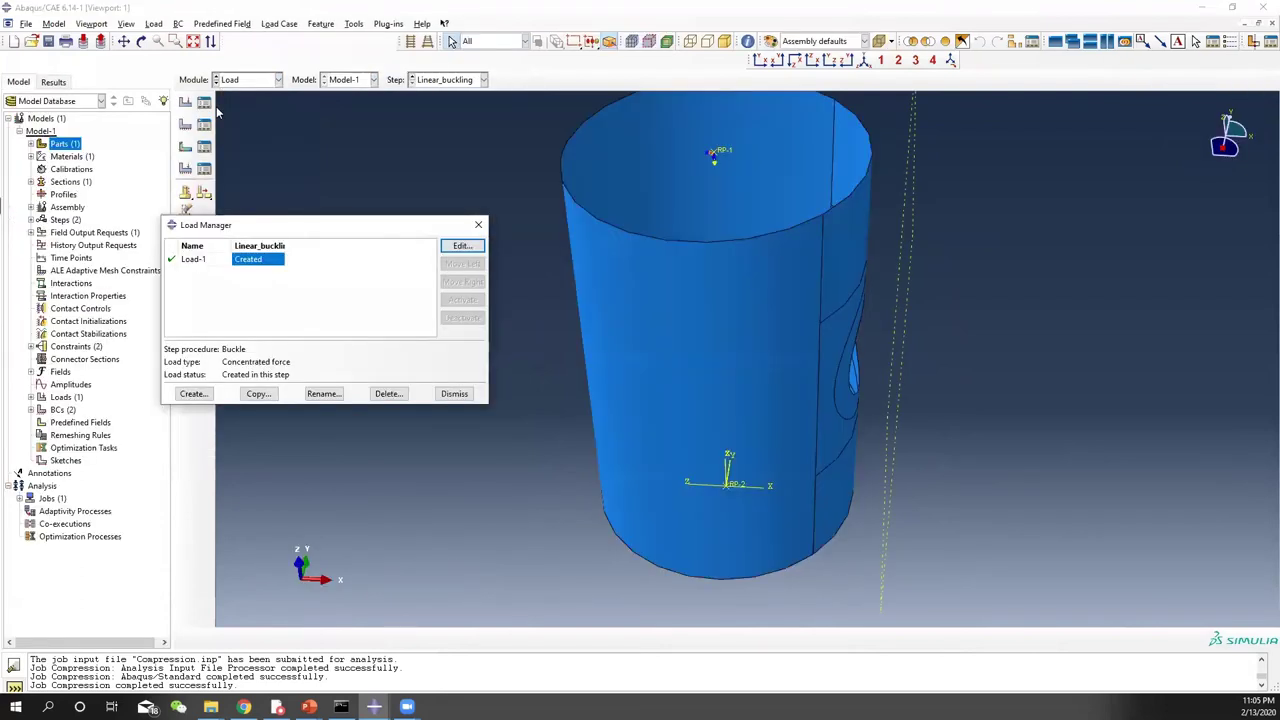
left_click(461, 247)
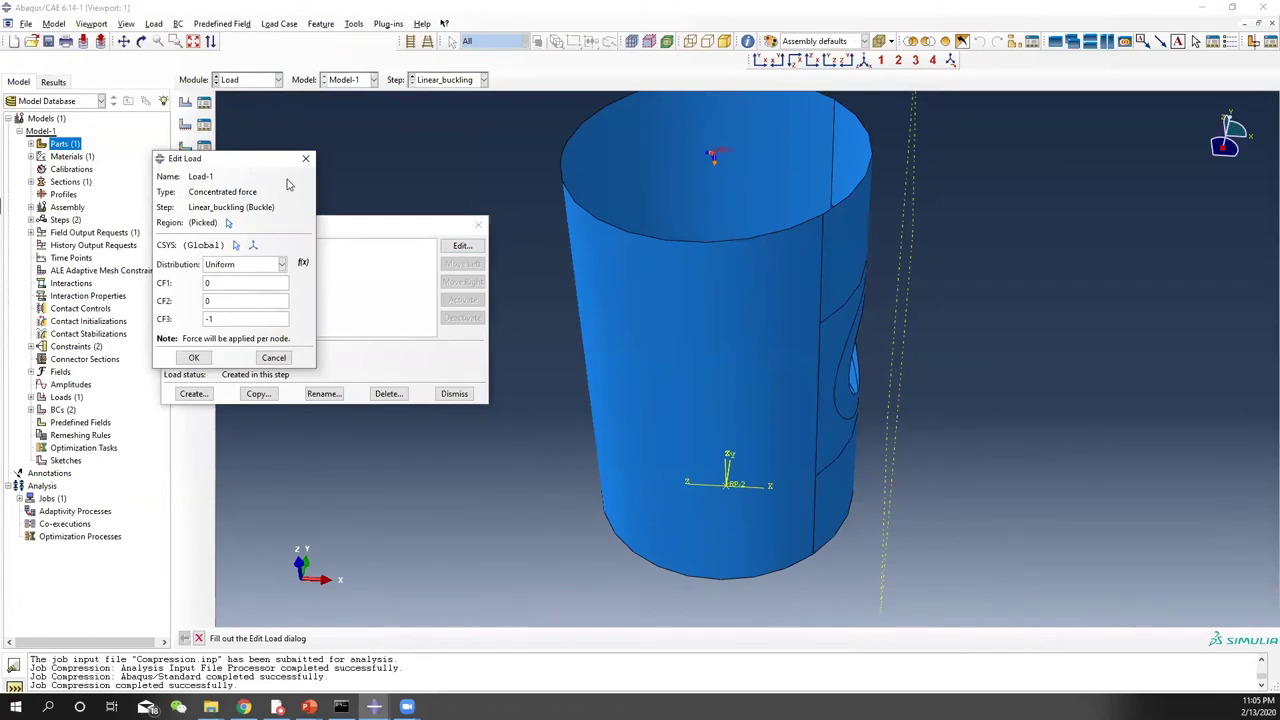
left_click(305, 158)
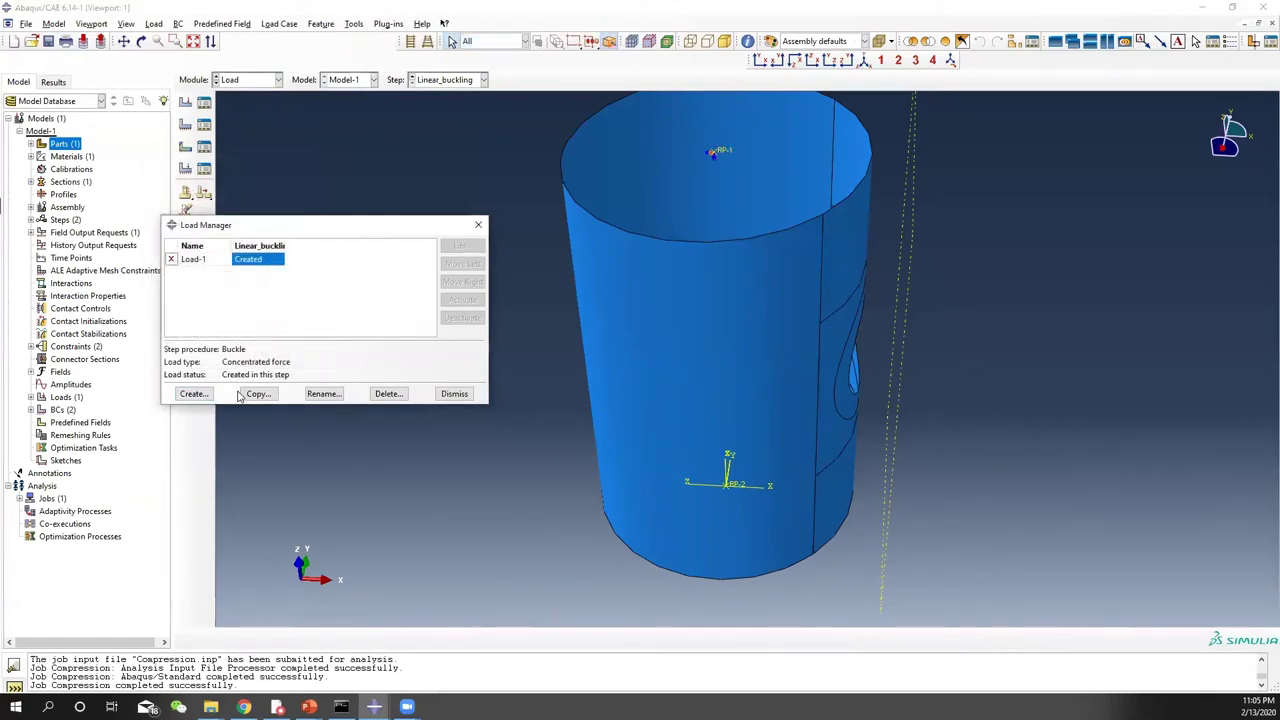
left_click(193, 393)
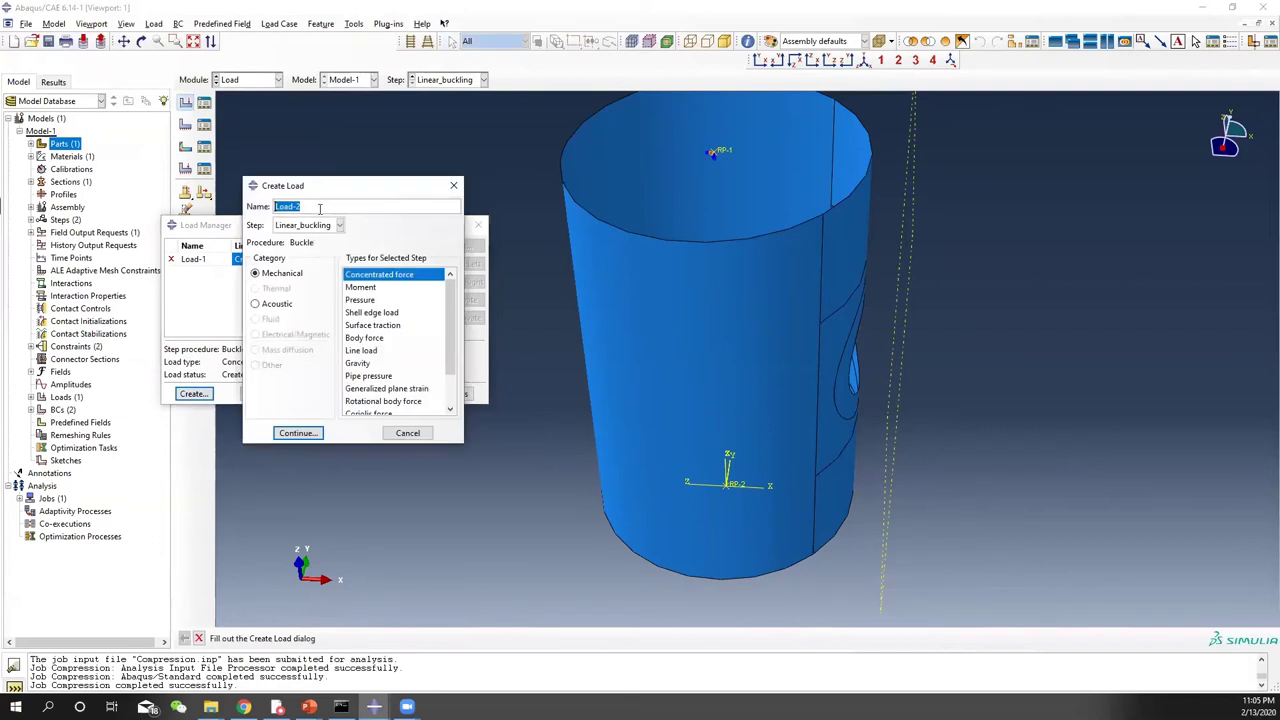
left_click(453, 185)
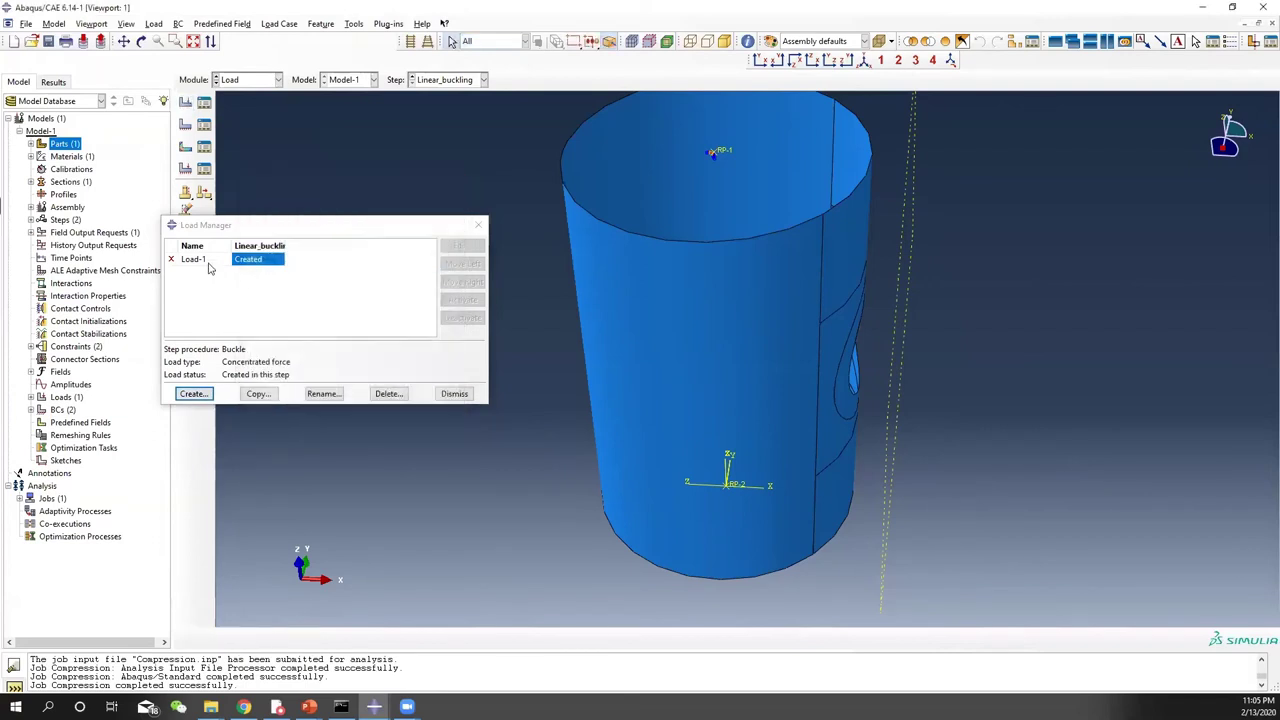
left_click(314, 398)
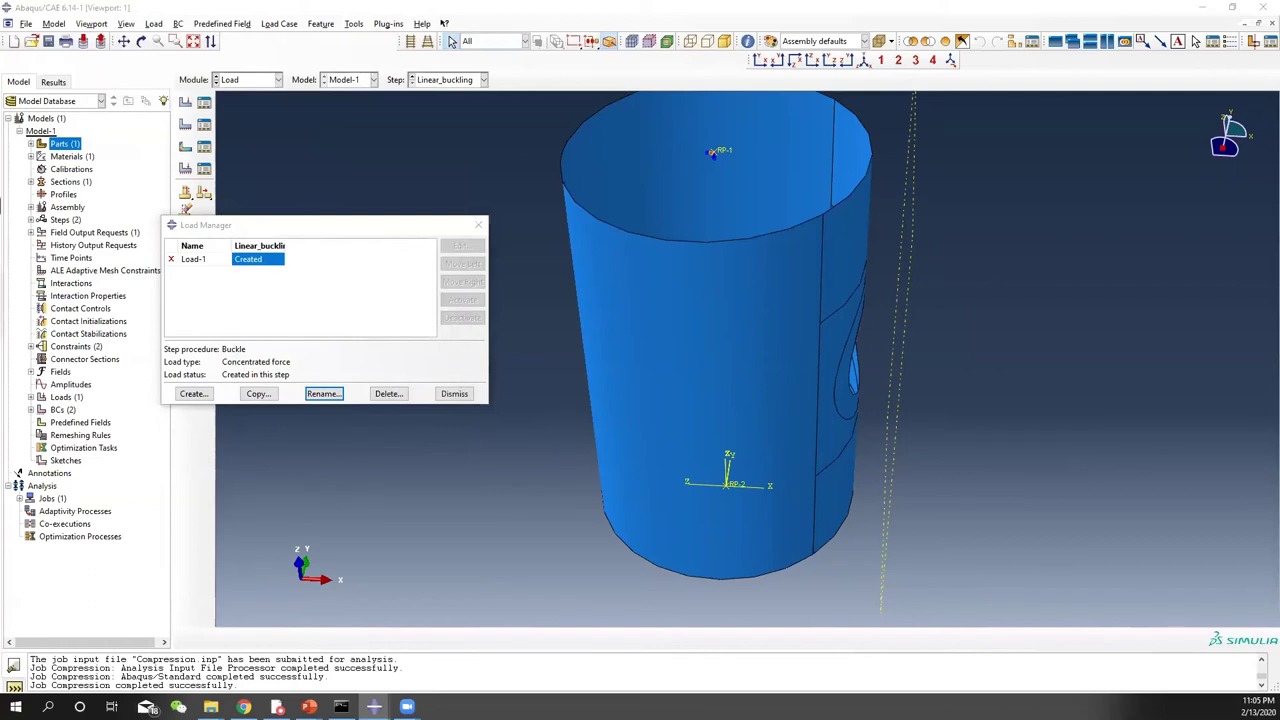
Step: Start a new mechanical load named Torsion in the Linear_buckling step, using the Moment type
left_click(193, 393)
type("T")
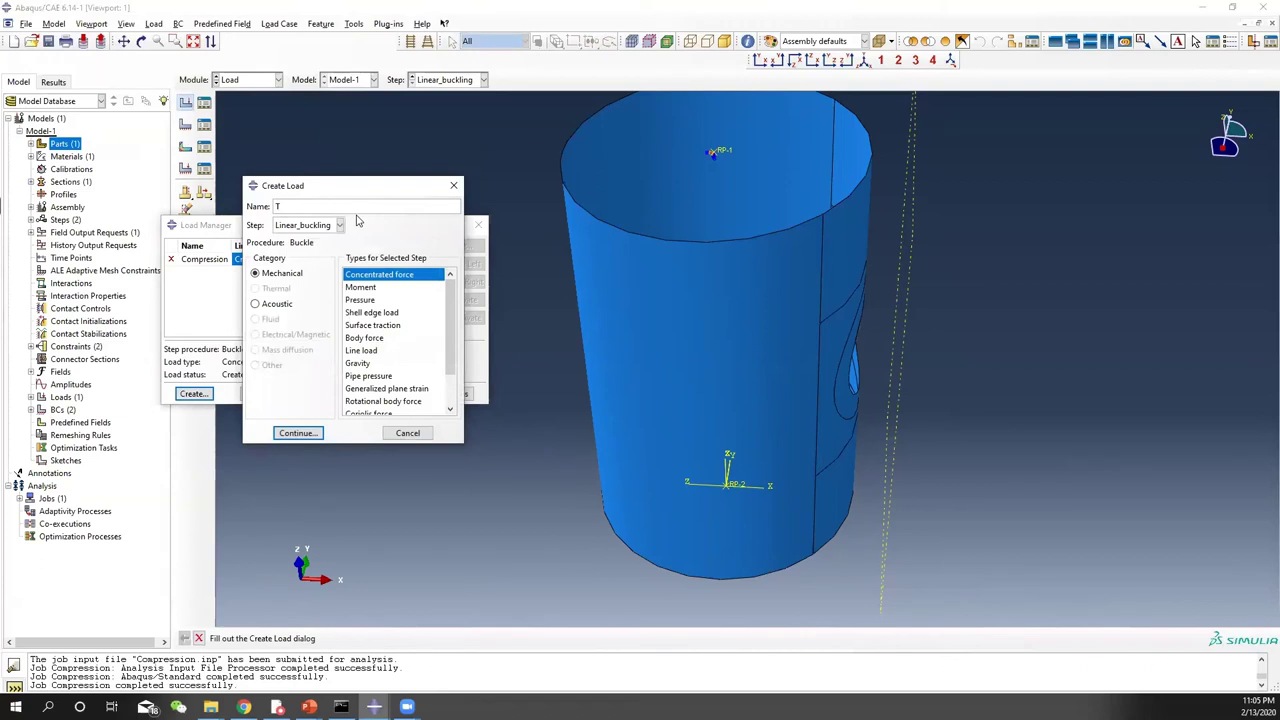
type("orsion")
left_click(362, 289)
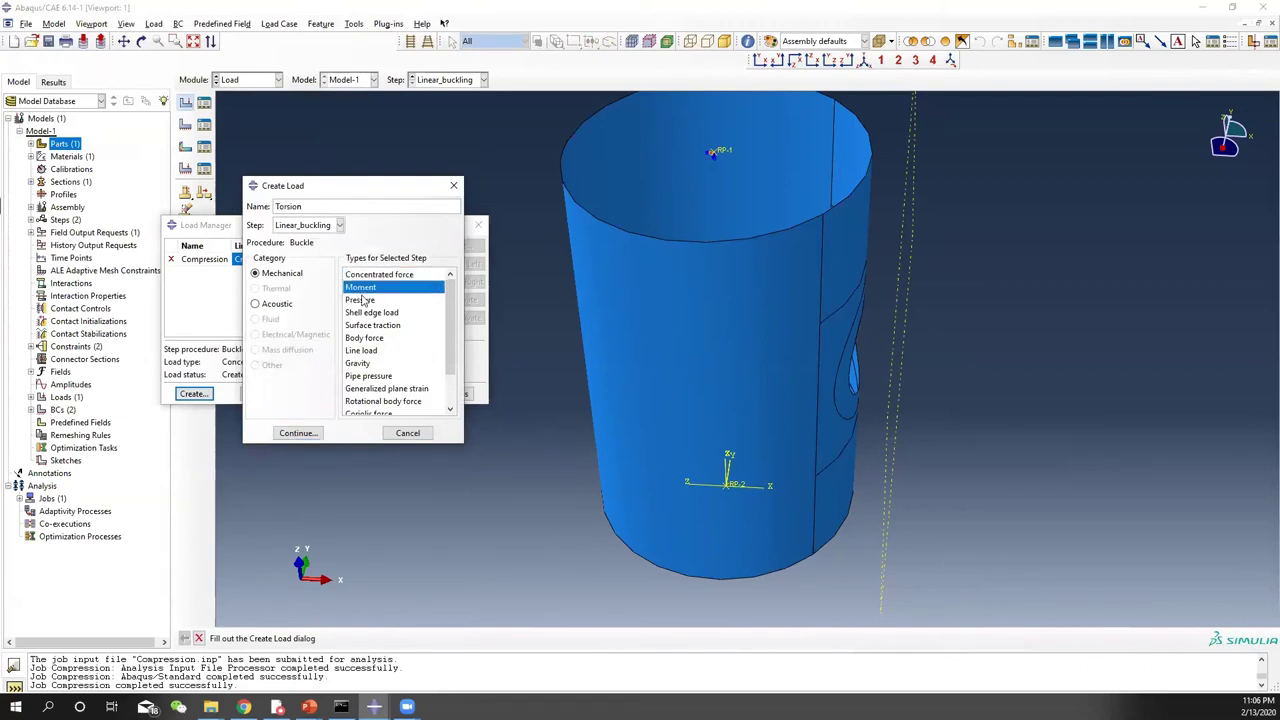
left_click(297, 433)
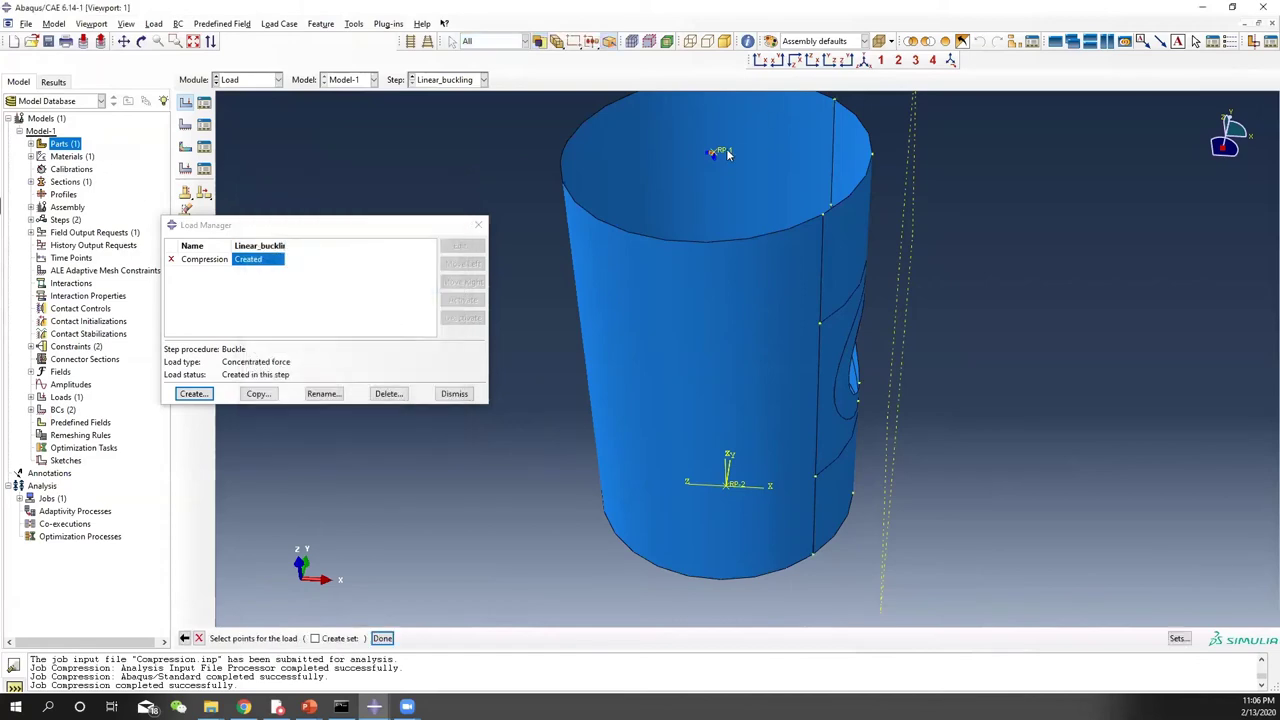
Step: Apply the Torsion moment to reference point RP-1 about the cylinder's axis through CM3, with CM1 and CM2 set to 0
left_click_drag(727, 153, 796, 120, "ctrl+alt")
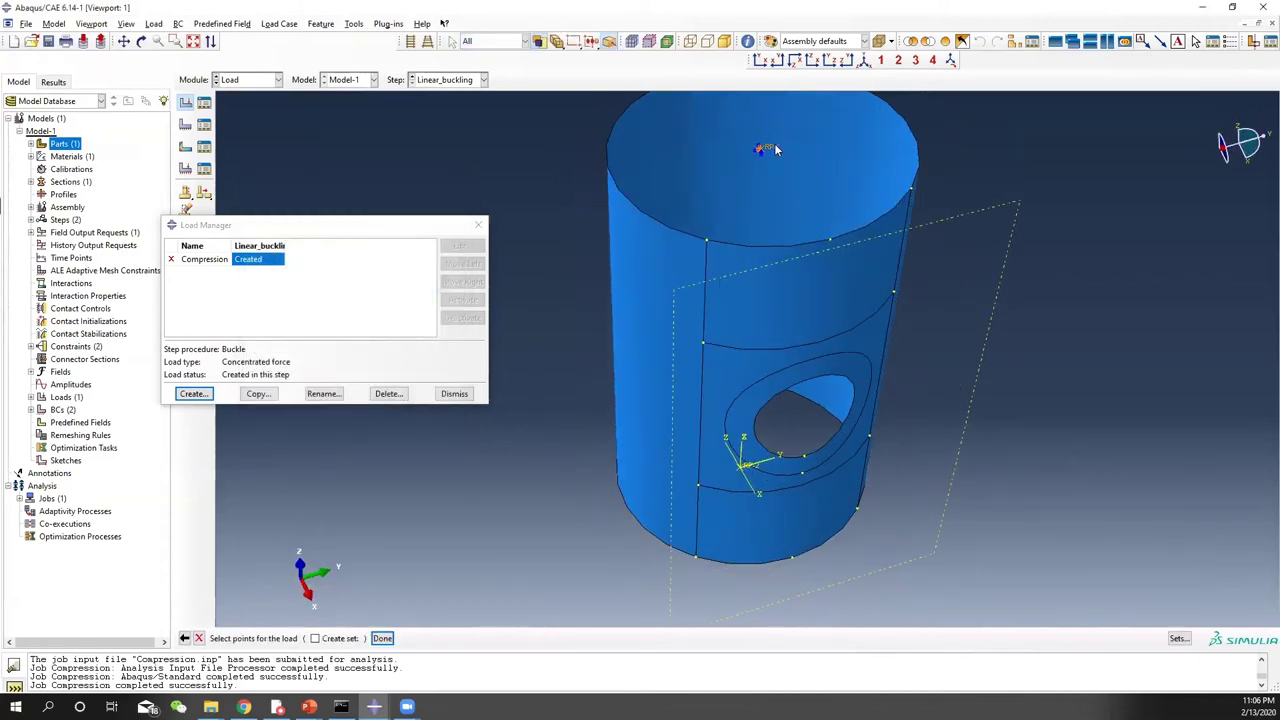
left_click(762, 149)
left_click(382, 638)
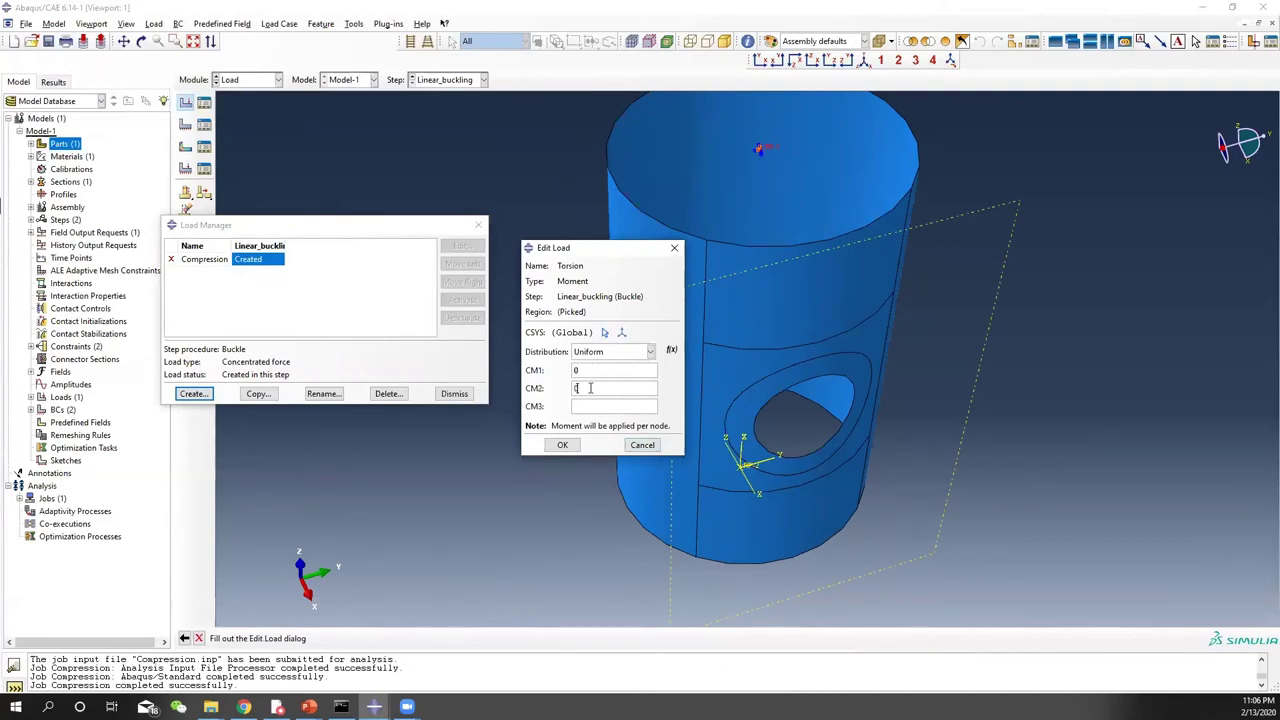
left_click_drag(600, 248, 457, 249)
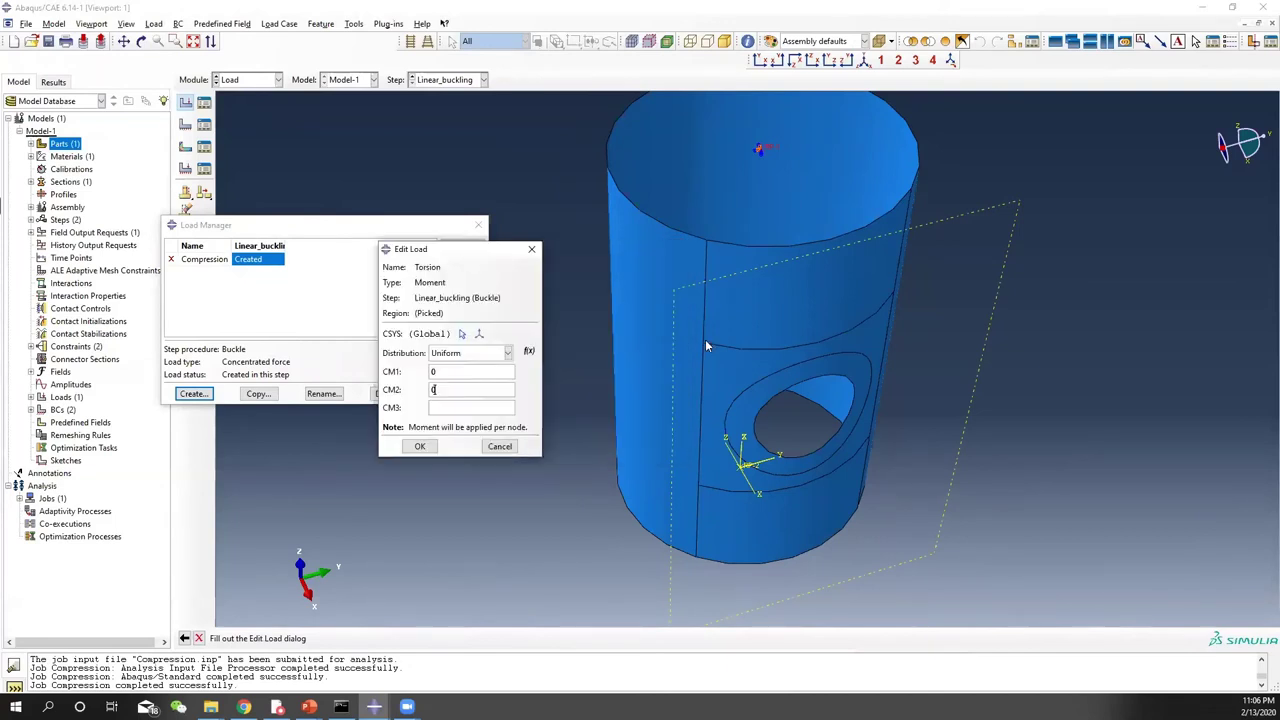
left_click_drag(768, 375, 814, 220, "ctrl+alt")
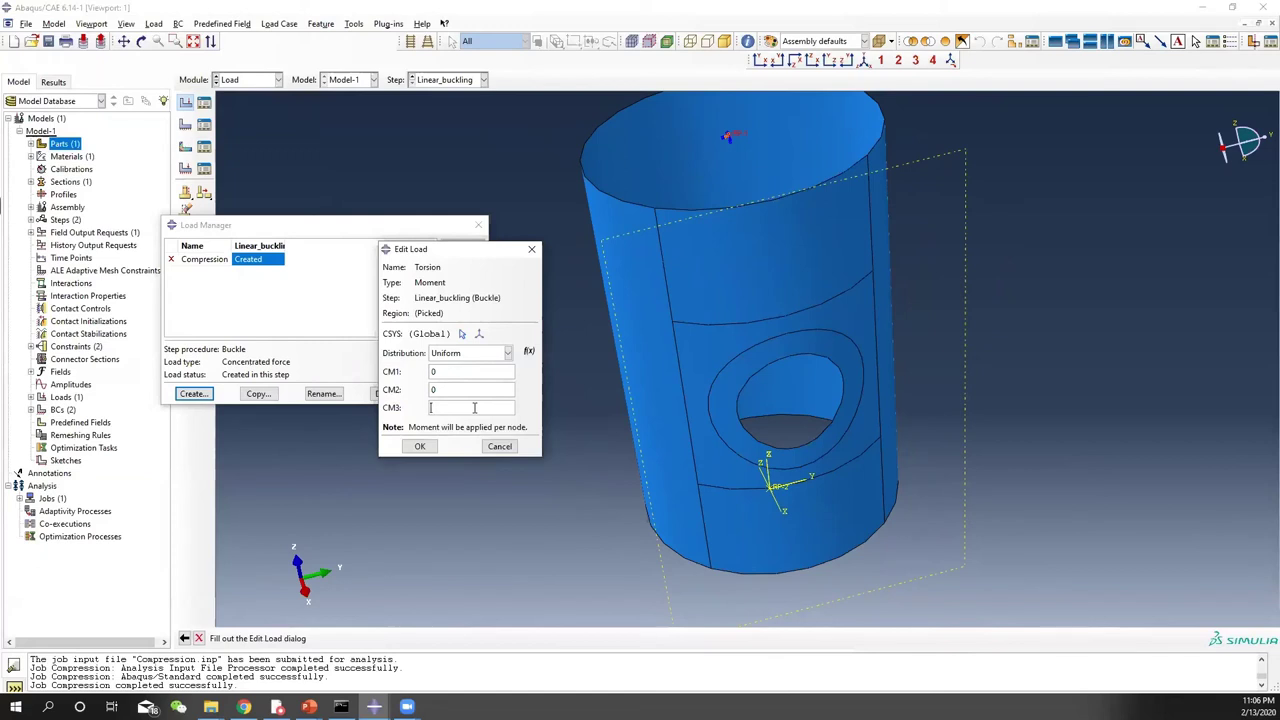
left_click(420, 446)
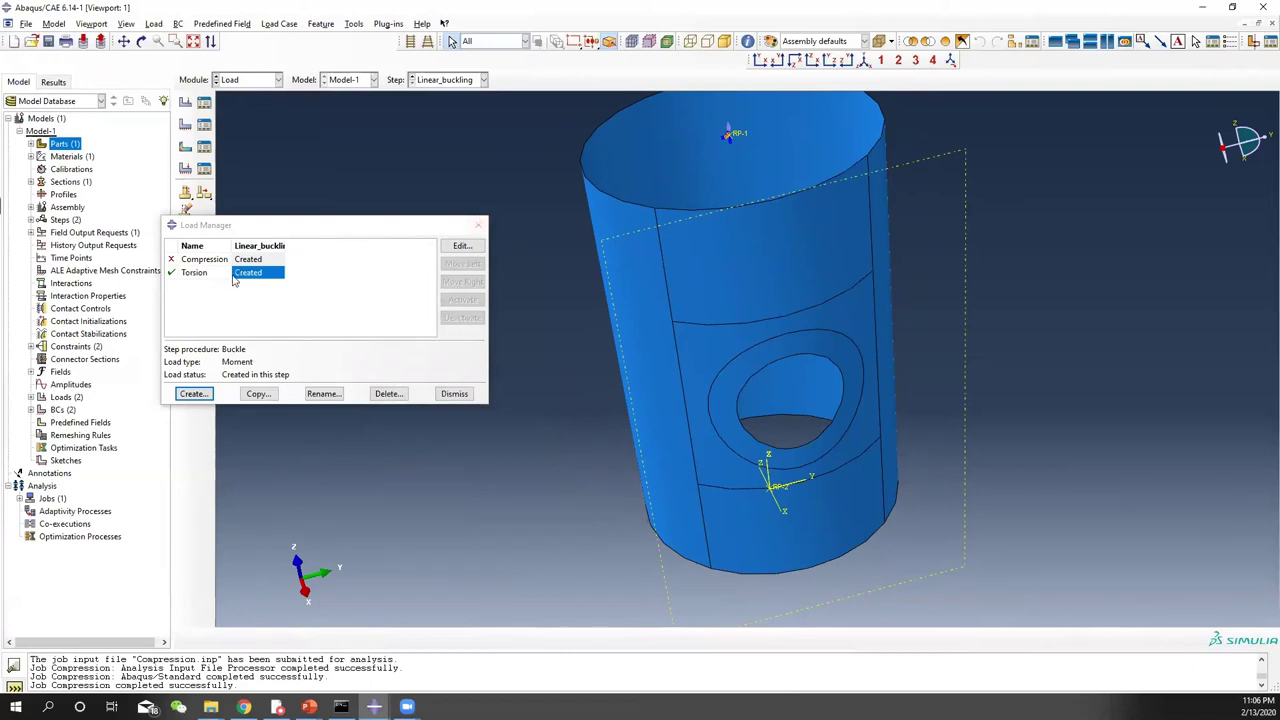
left_click(481, 225)
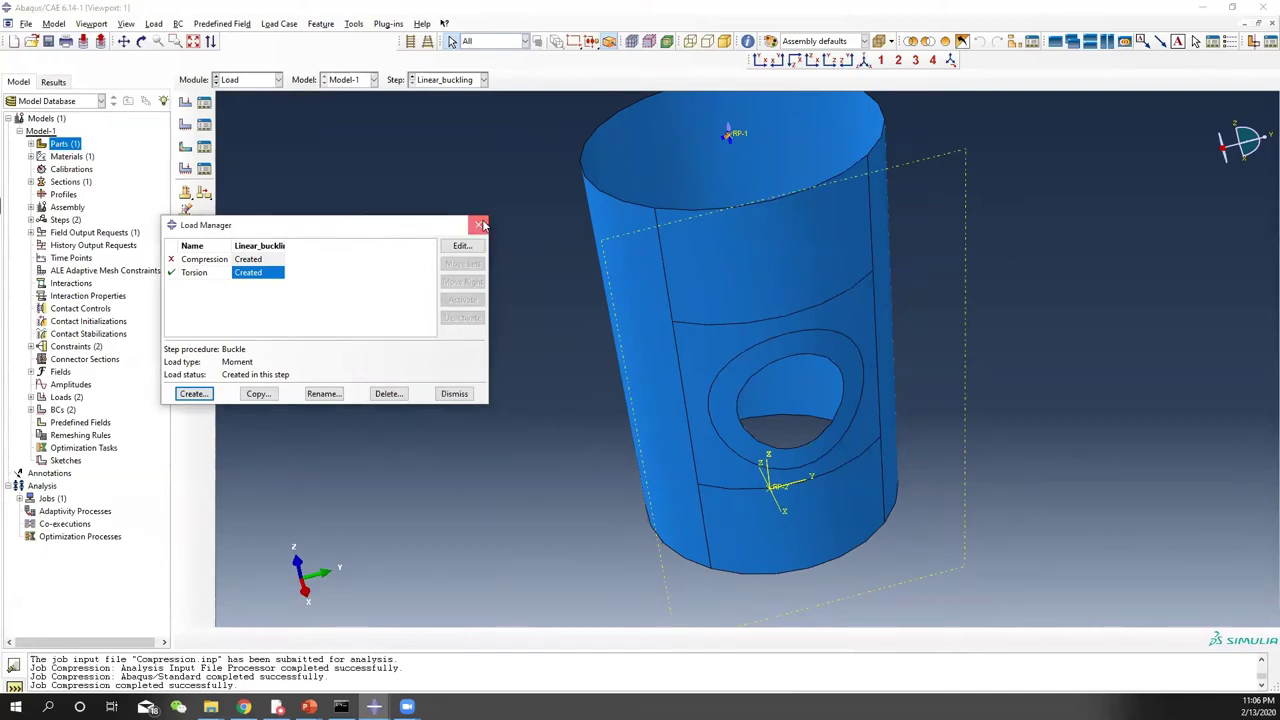
Step: Edit the Top_BC boundary condition in the Initial step to constrain U3 and release UR3
left_click(205, 125)
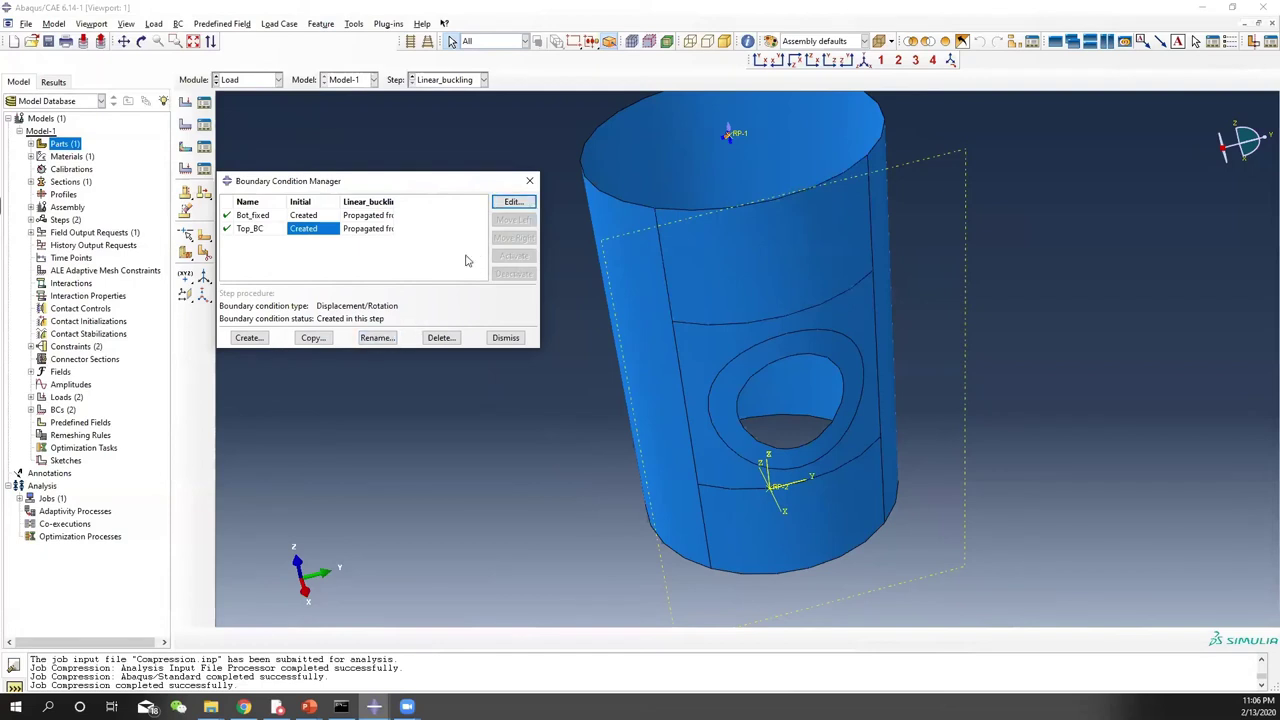
left_click(513, 201)
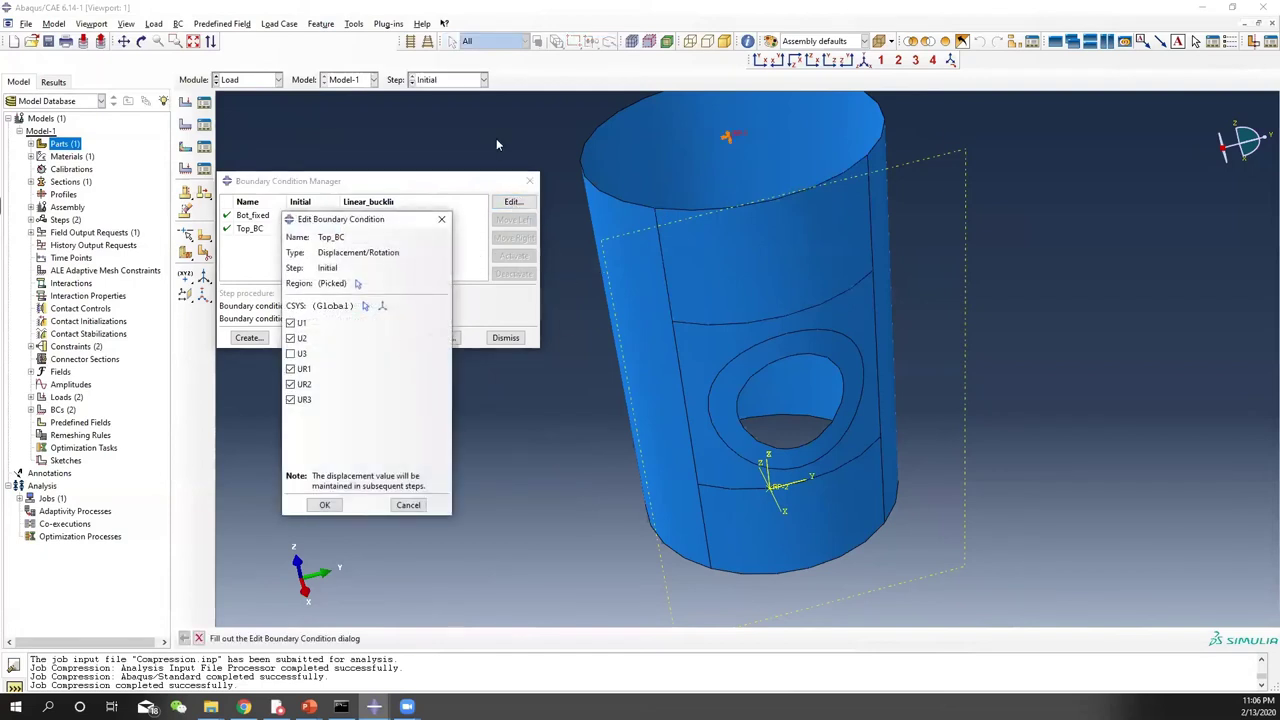
left_click(291, 354)
left_click(291, 400)
left_click(325, 507)
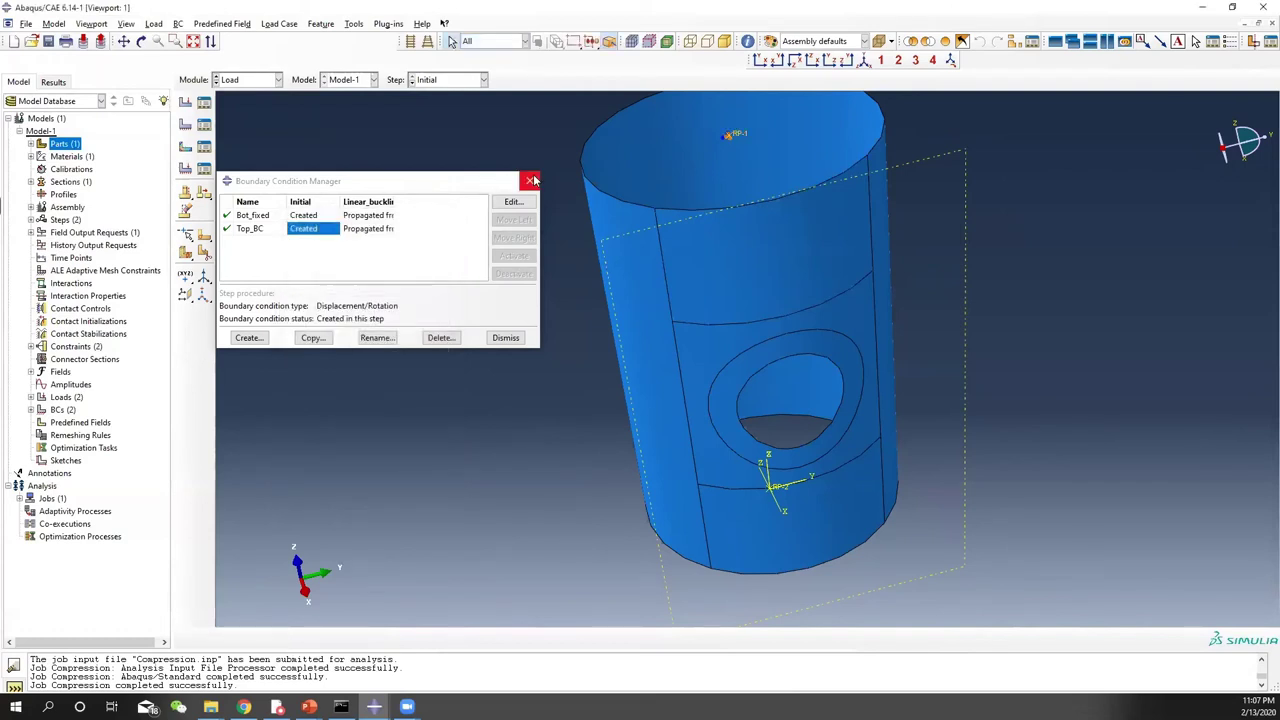
Step: Close the boundary condition manager, switch to the Job module and create a full-analysis job named Torsion from Model-1
left_click(529, 181)
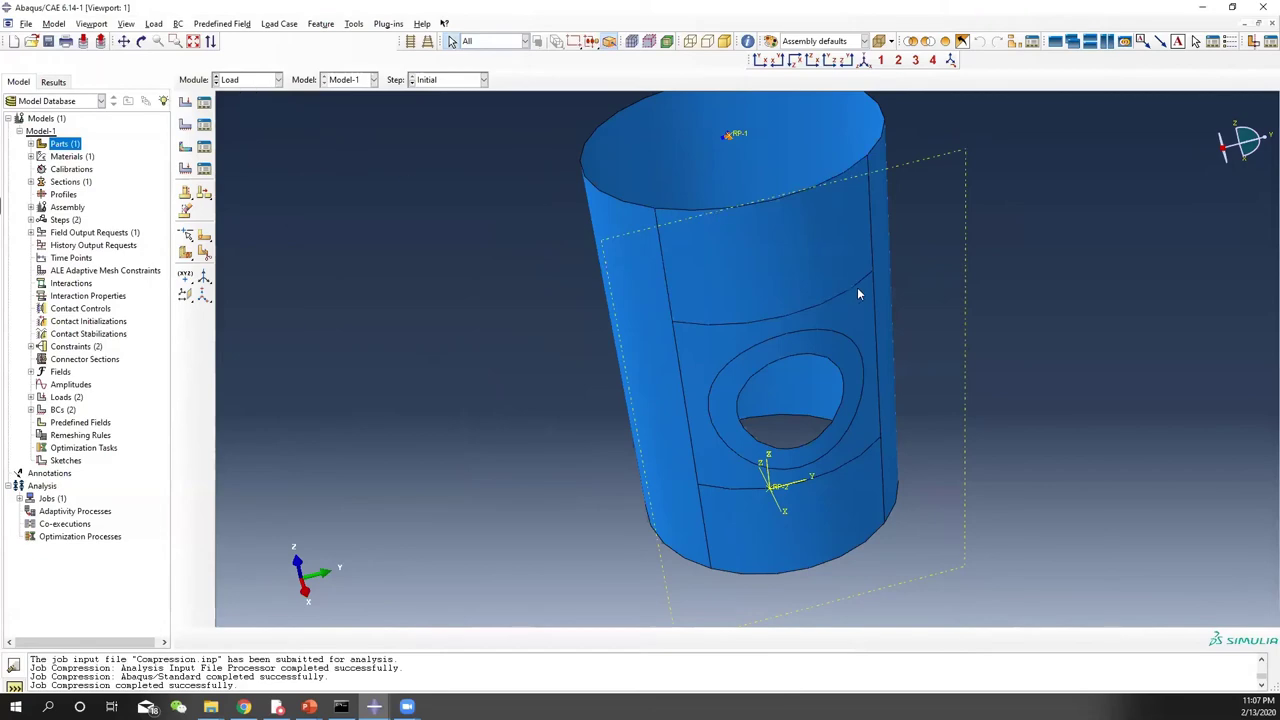
mouse_move(857, 293)
left_mouse_down("ctrl+alt")
mouse_move(800, 360)
mouse_move(860, 280)
left_mouse_up("ctrl+alt")
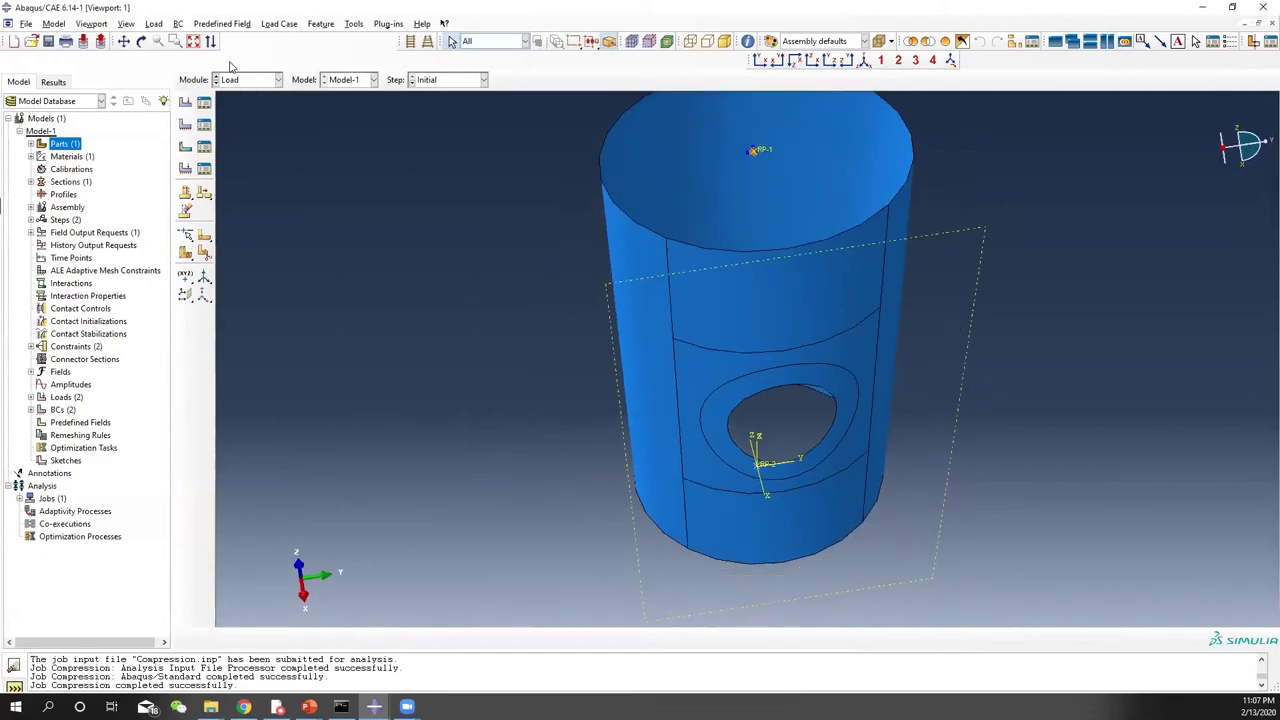
left_click(236, 82)
left_click(275, 196)
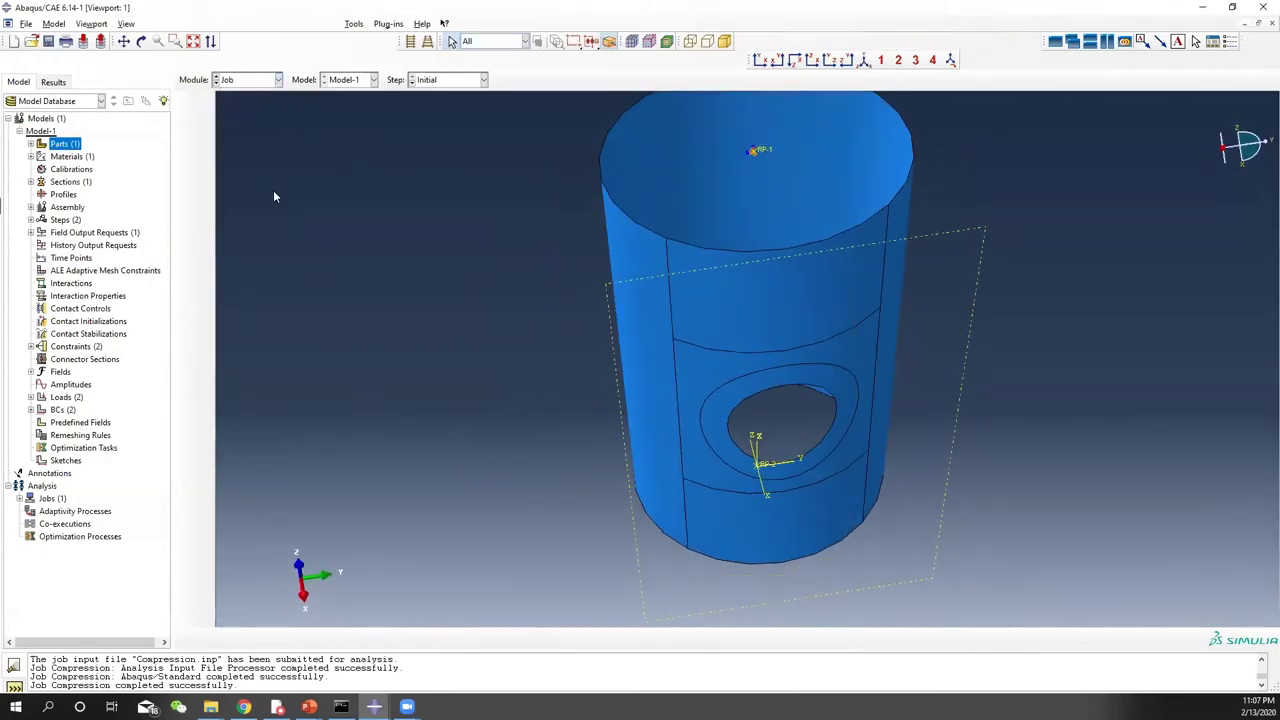
left_click(285, 393)
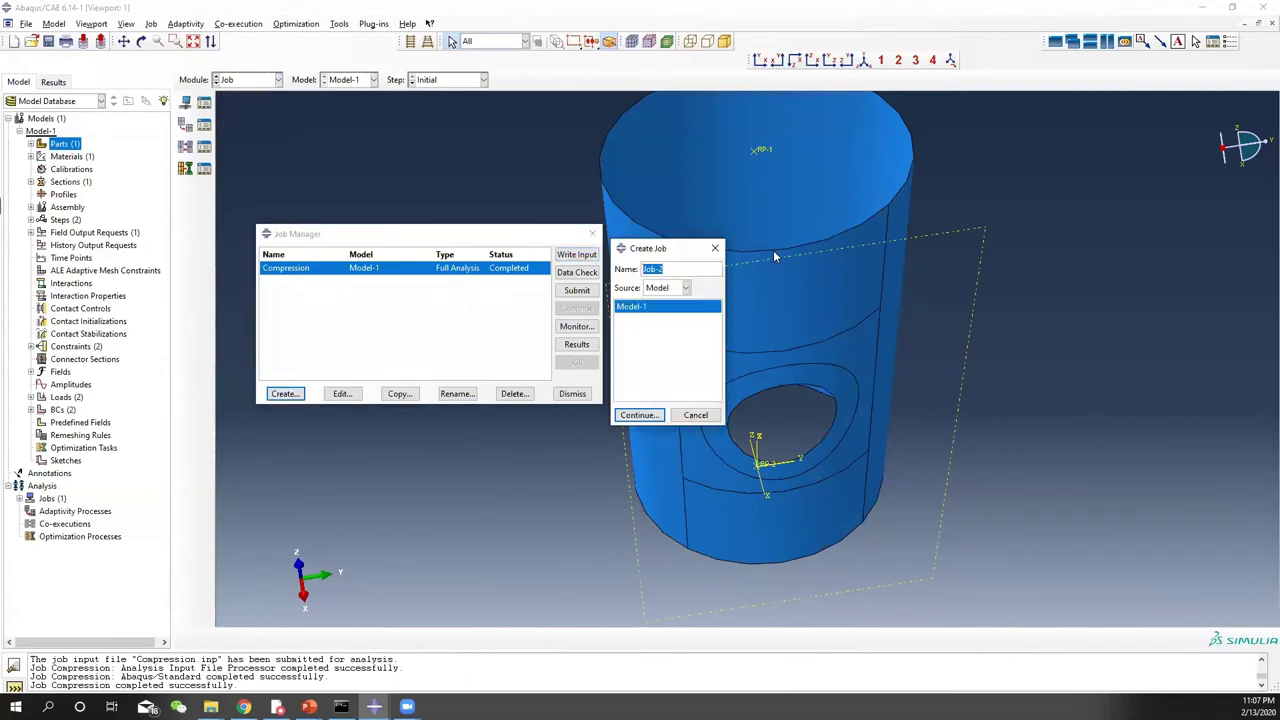
type("Torsion")
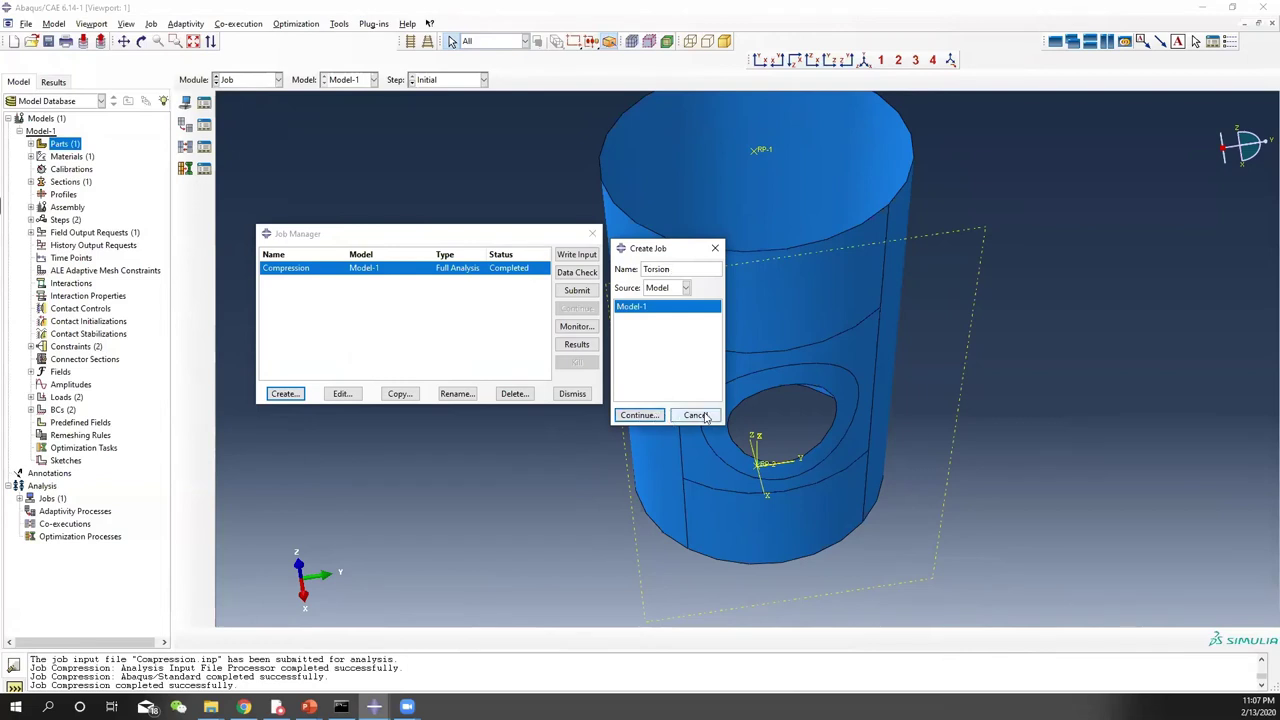
left_click(639, 414)
left_click(543, 498)
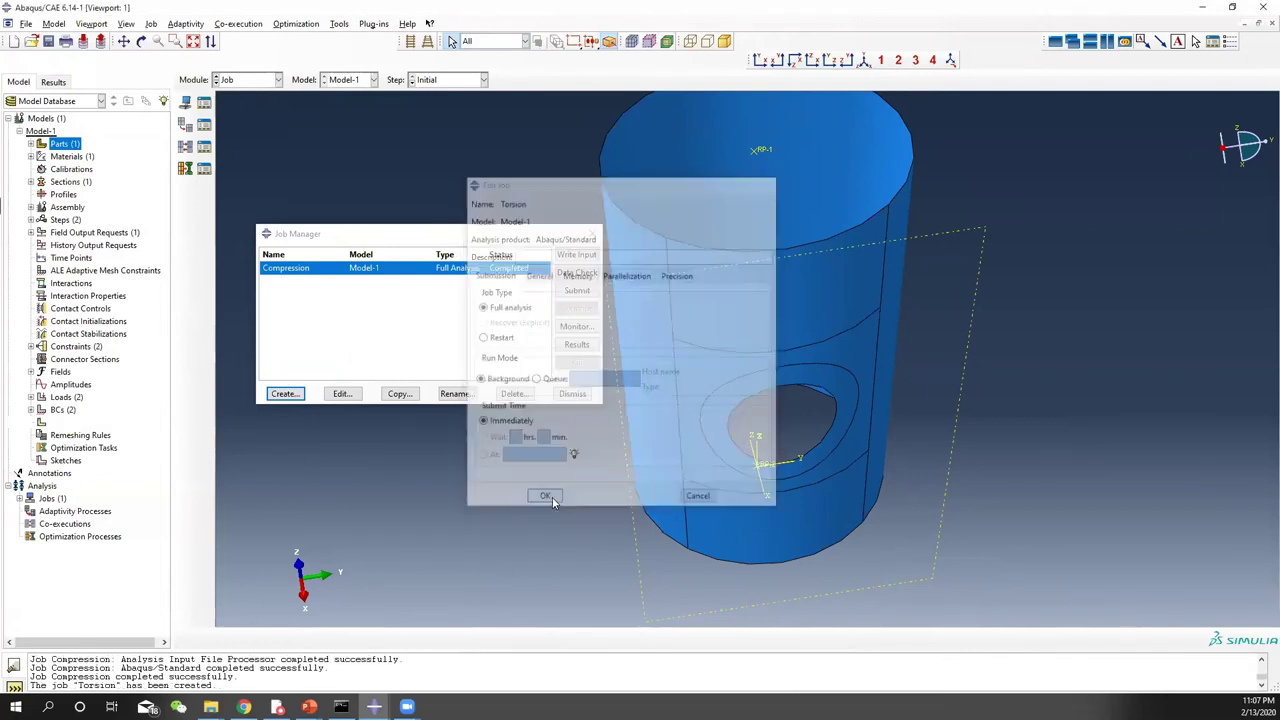
Step: Submit the Torsion job and monitor its run, checking the reported warnings and errors
left_click(590, 291)
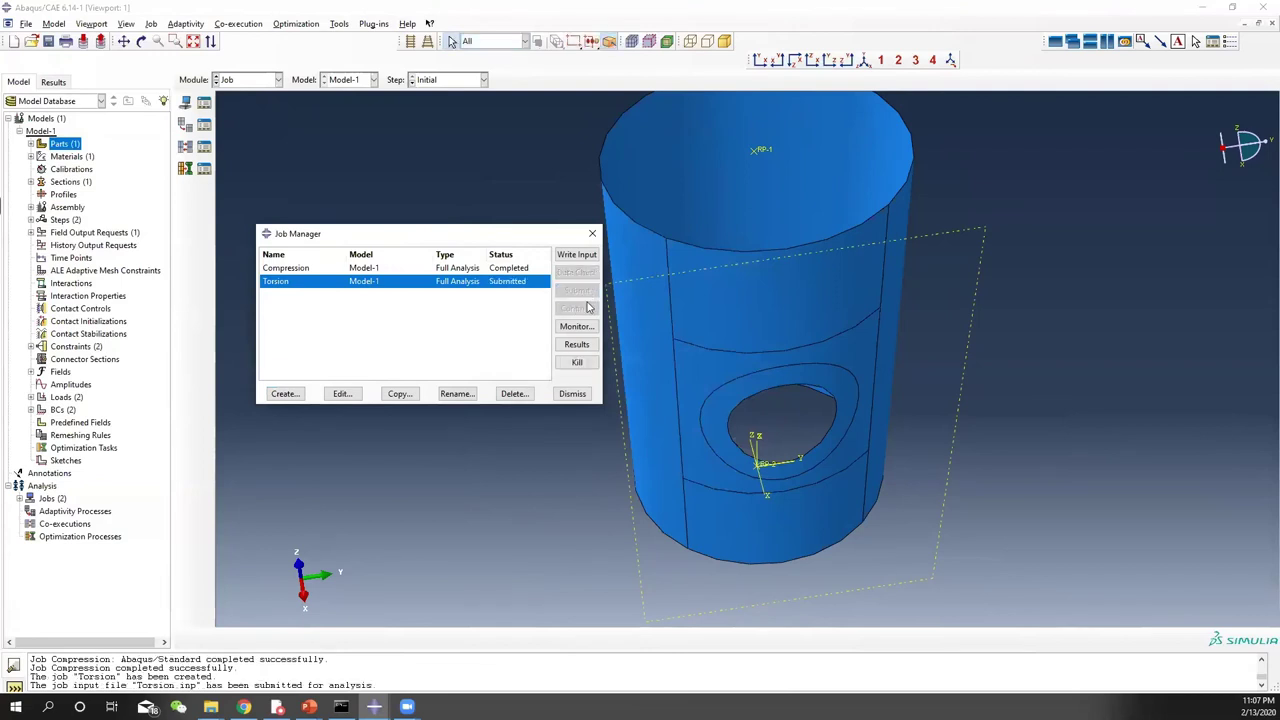
left_click(590, 330)
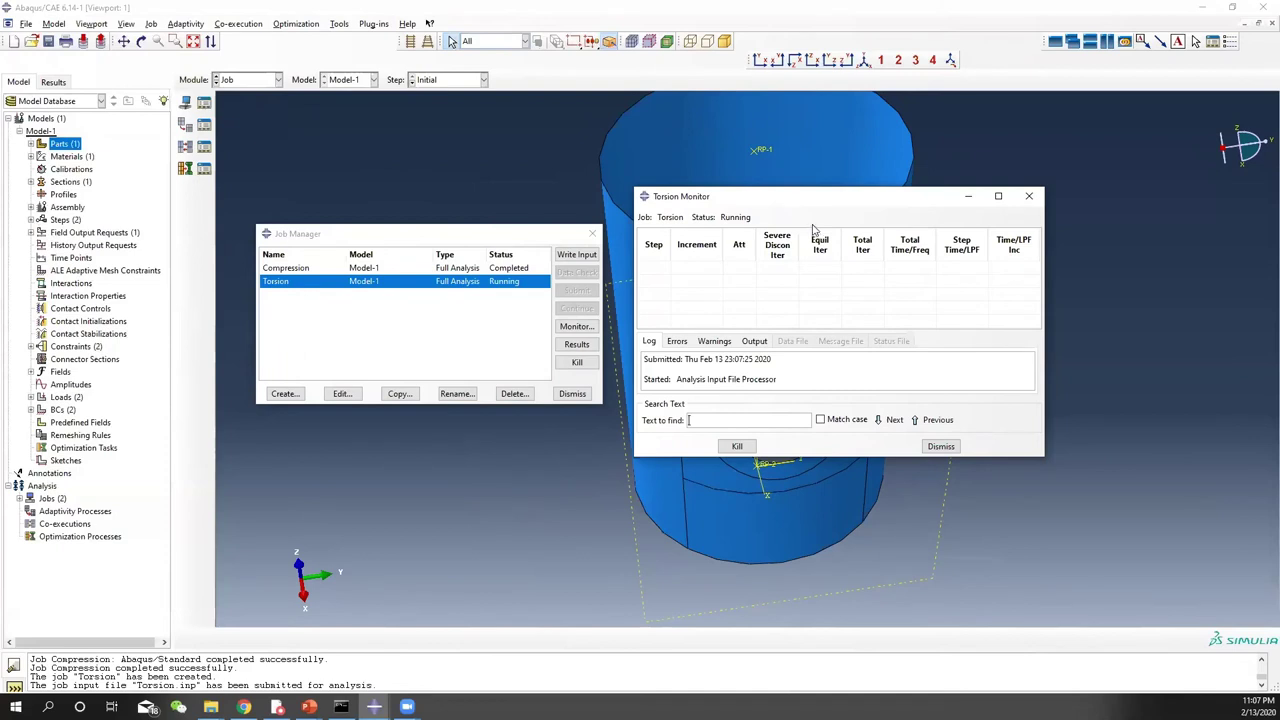
left_click(727, 341)
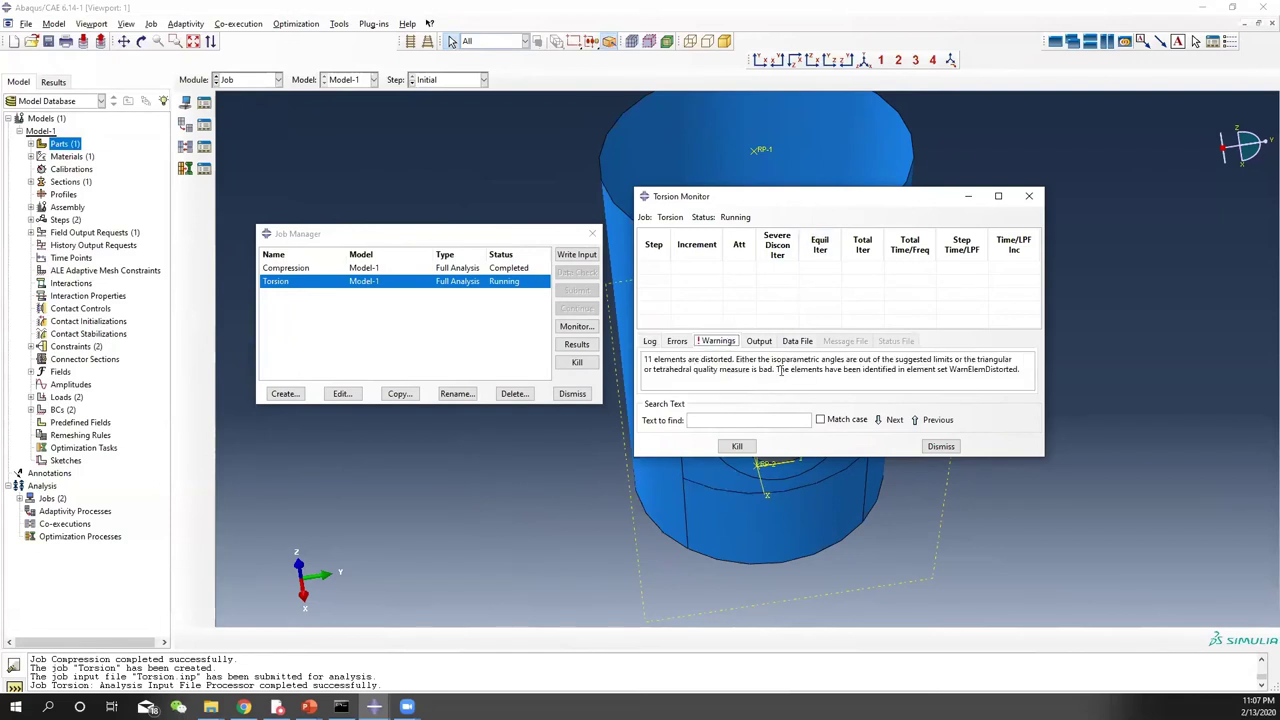
left_click(686, 342)
left_click(720, 342)
left_click(684, 343)
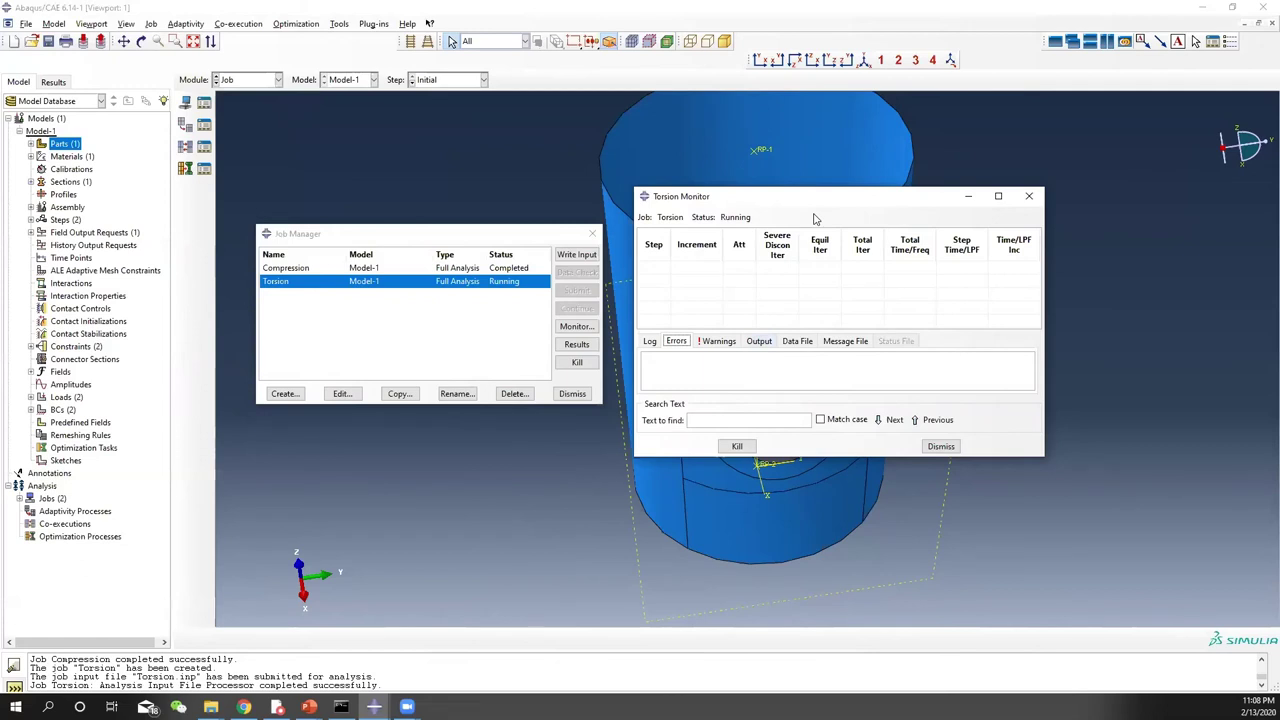
left_click_drag(822, 200, 376, 320)
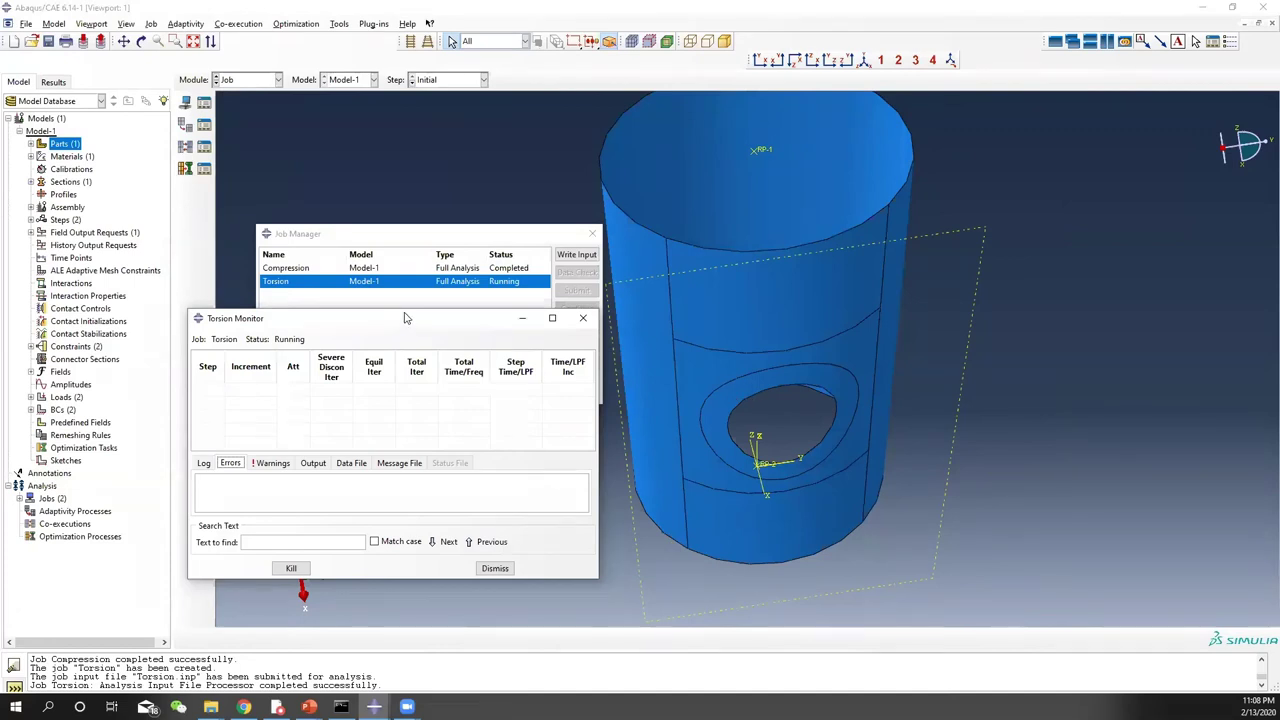
left_click_drag(405, 318, 871, 199)
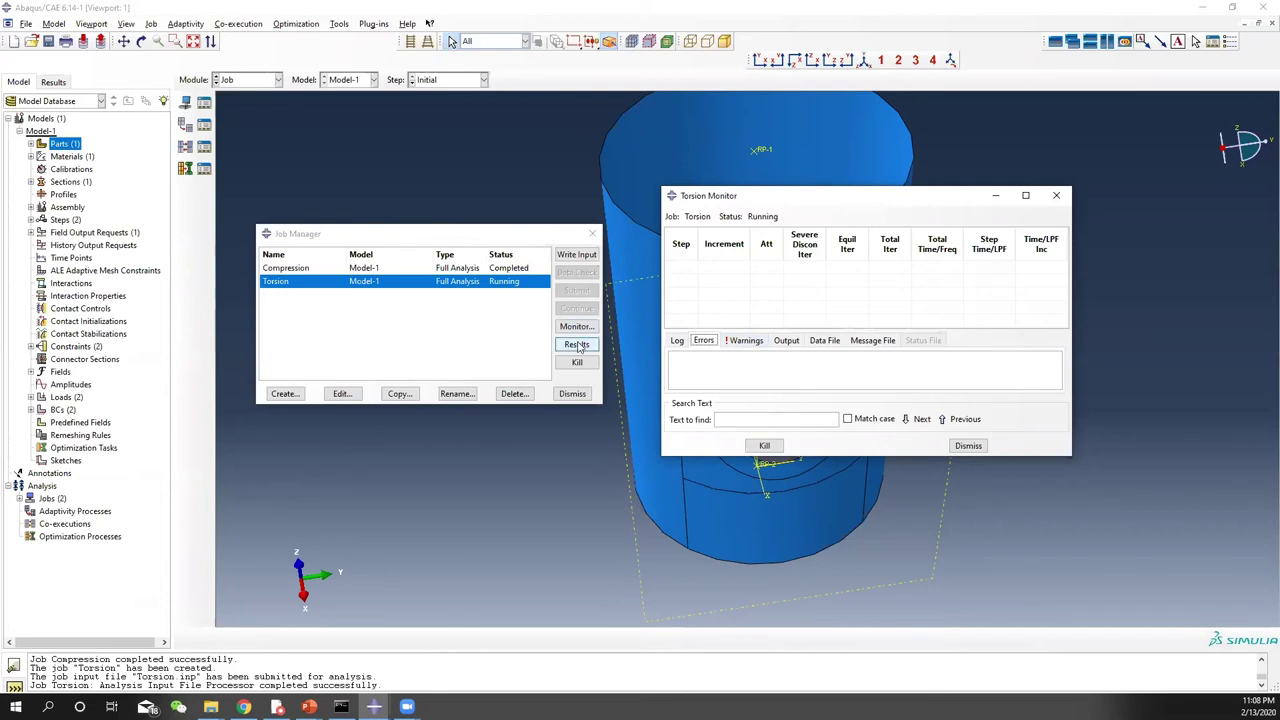
left_click(745, 340)
left_click(704, 340)
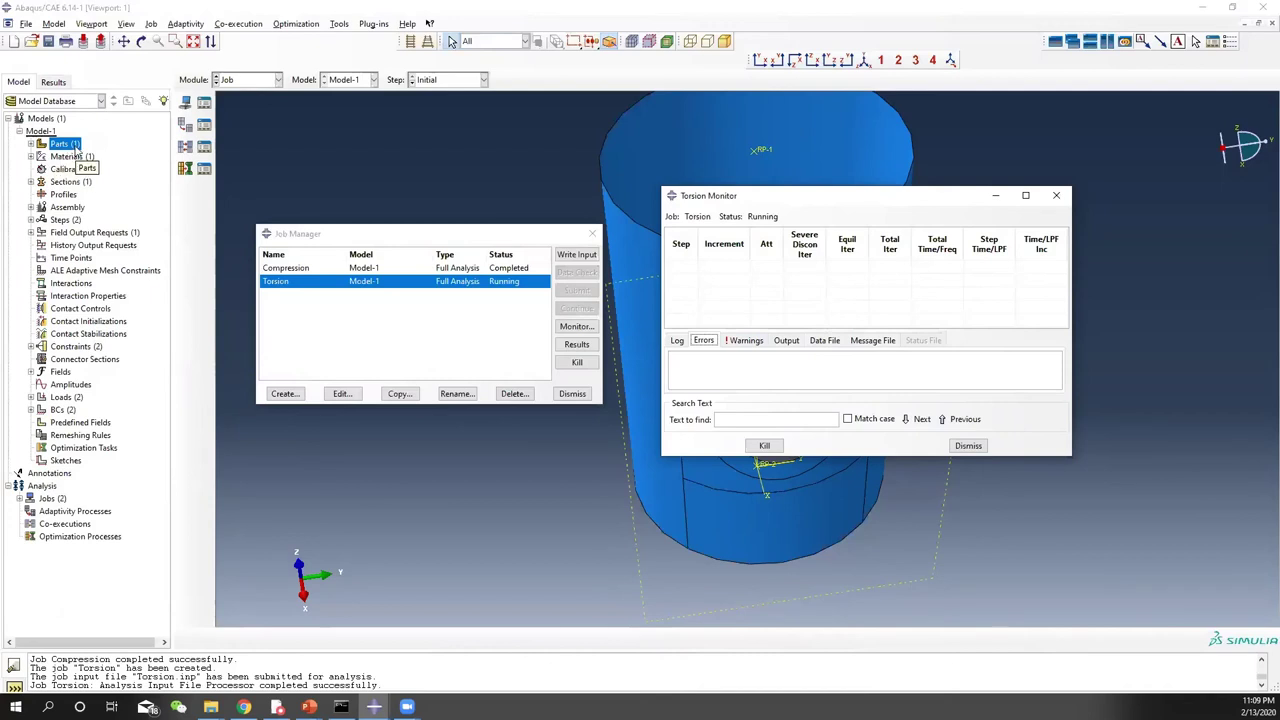
Step: Switch to the PowerPoint slide show and review the Problem Statement slide with the compression and torsion cases
left_click(623, 444)
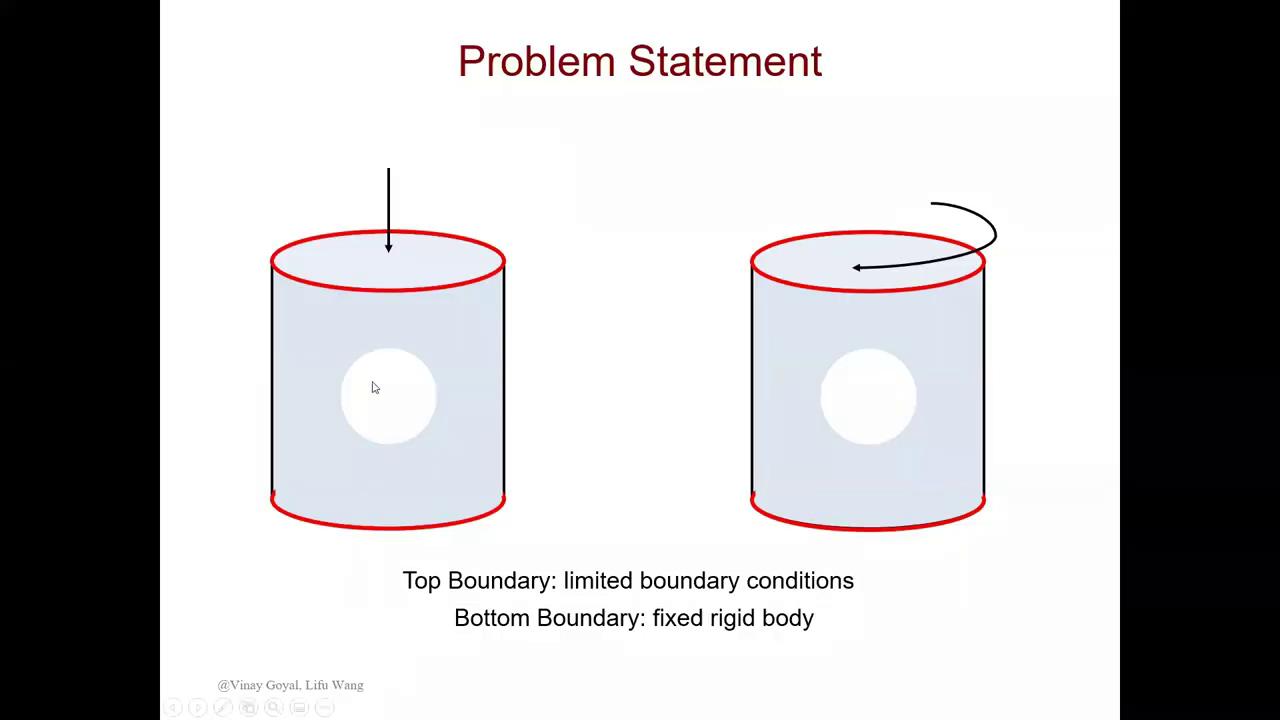
left_click(376, 387)
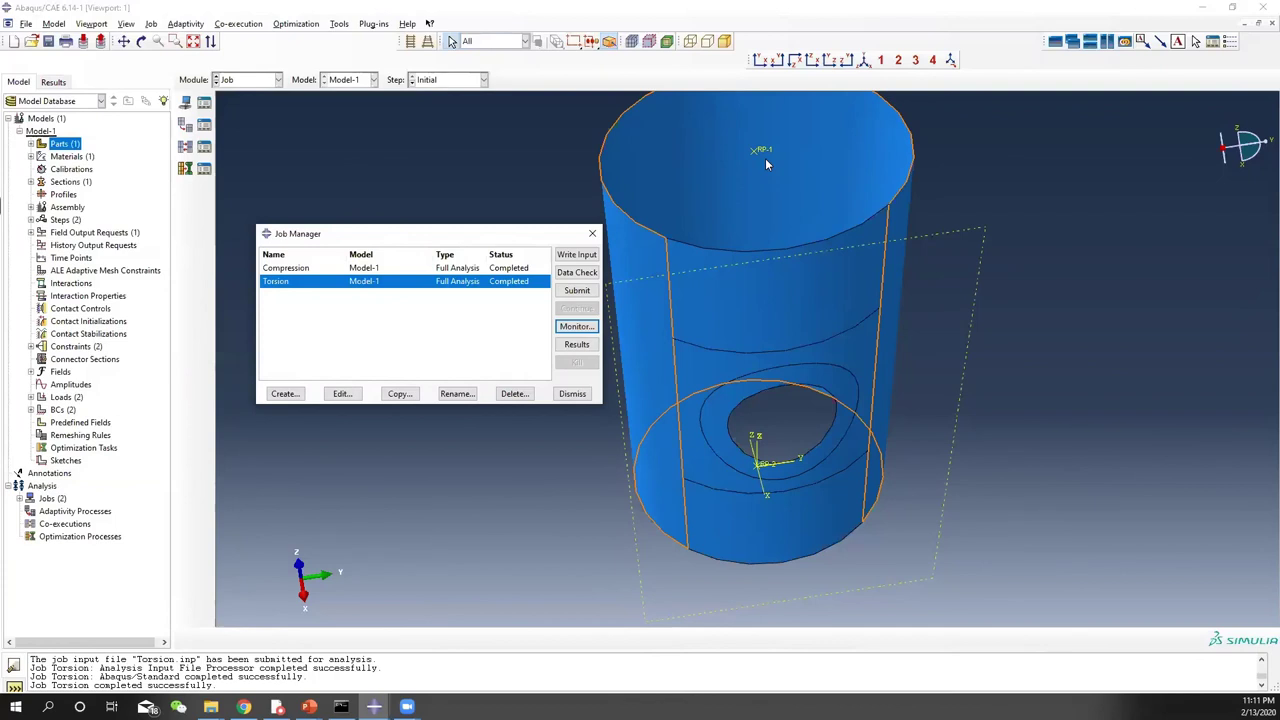
Step: Open the Torsion job's results in Abaqus and plot displacement magnitude contours on the deformed shell, viewed facing the cutout
left_click_drag(765, 158, 595, 253, "ctrl+alt")
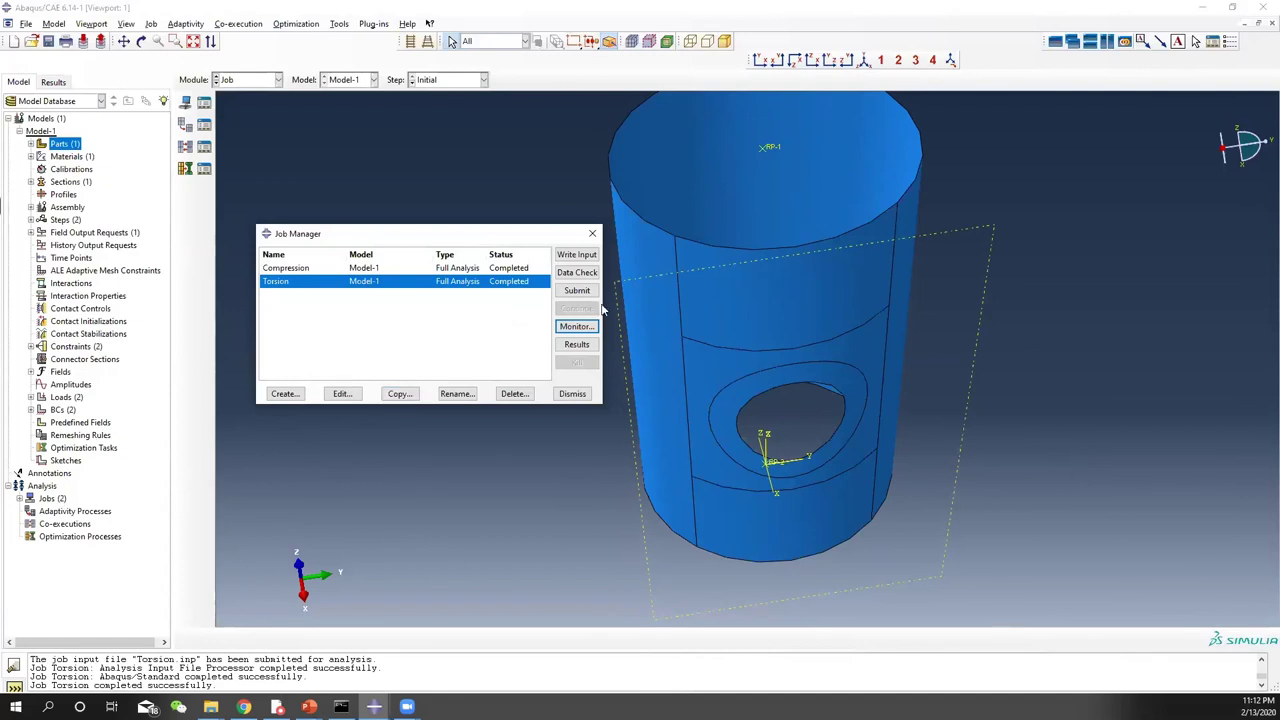
left_click(576, 344)
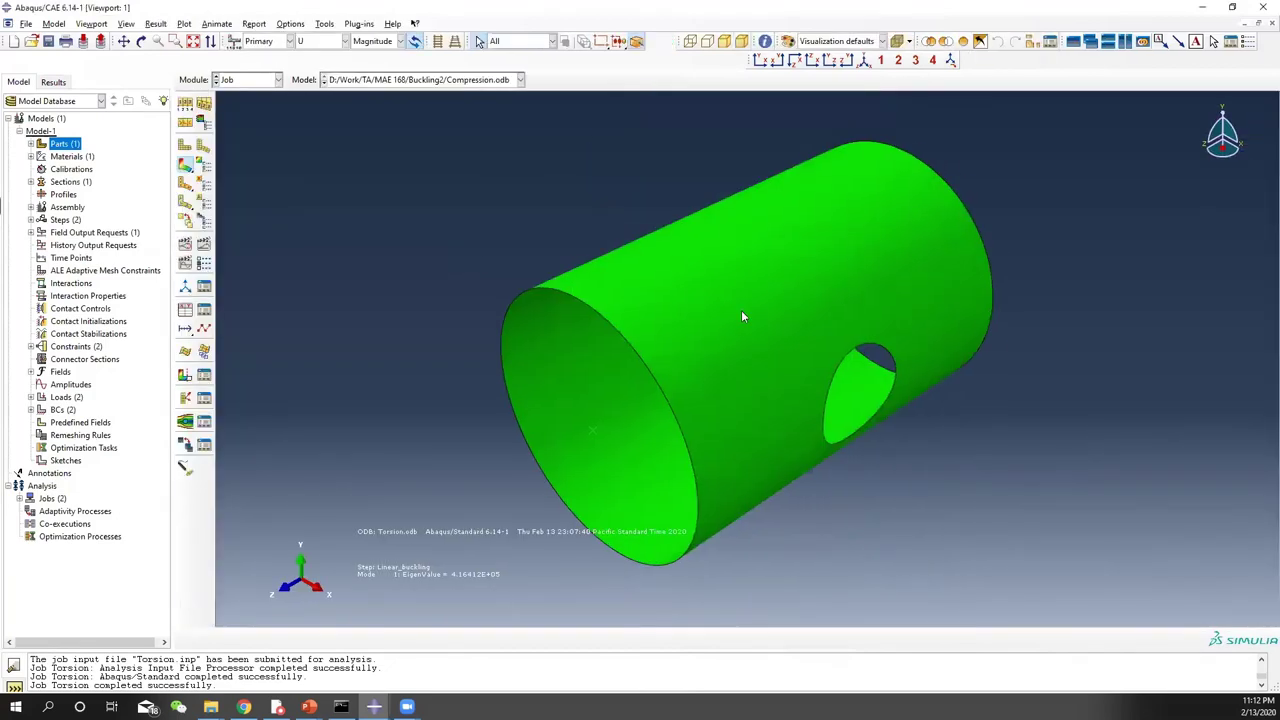
left_click(185, 165)
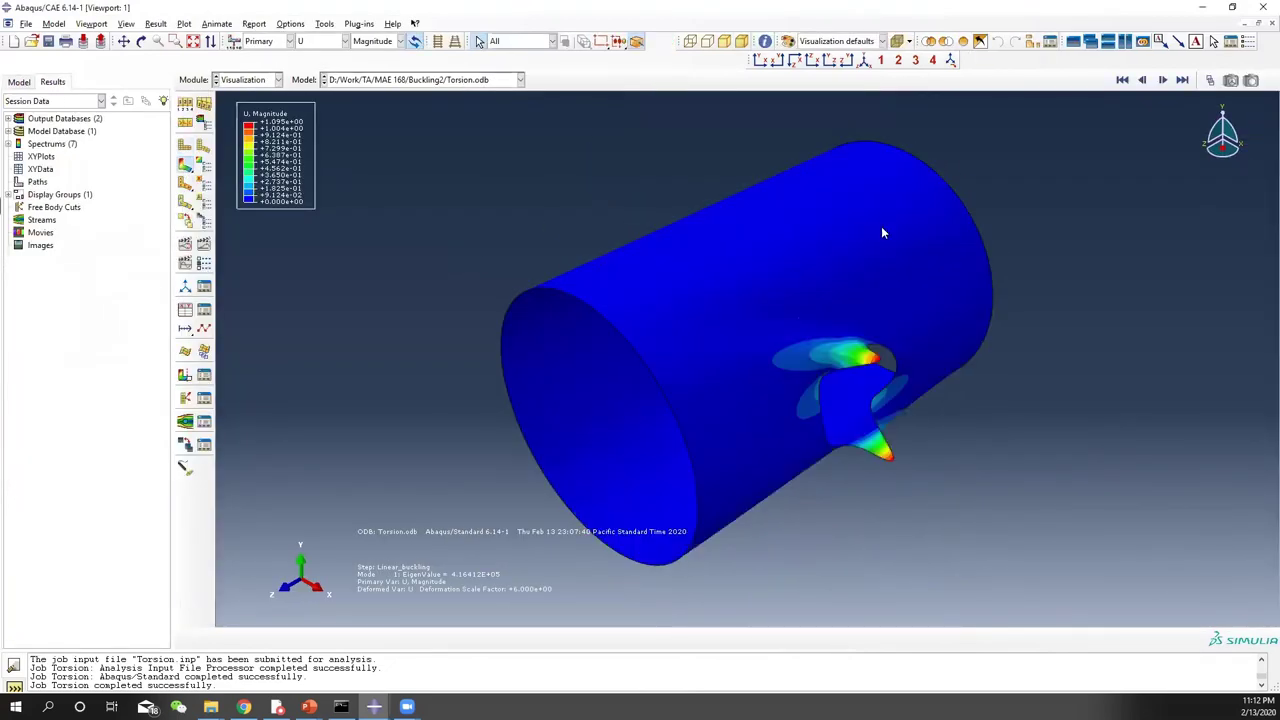
left_click_drag(890, 216, 805, 245)
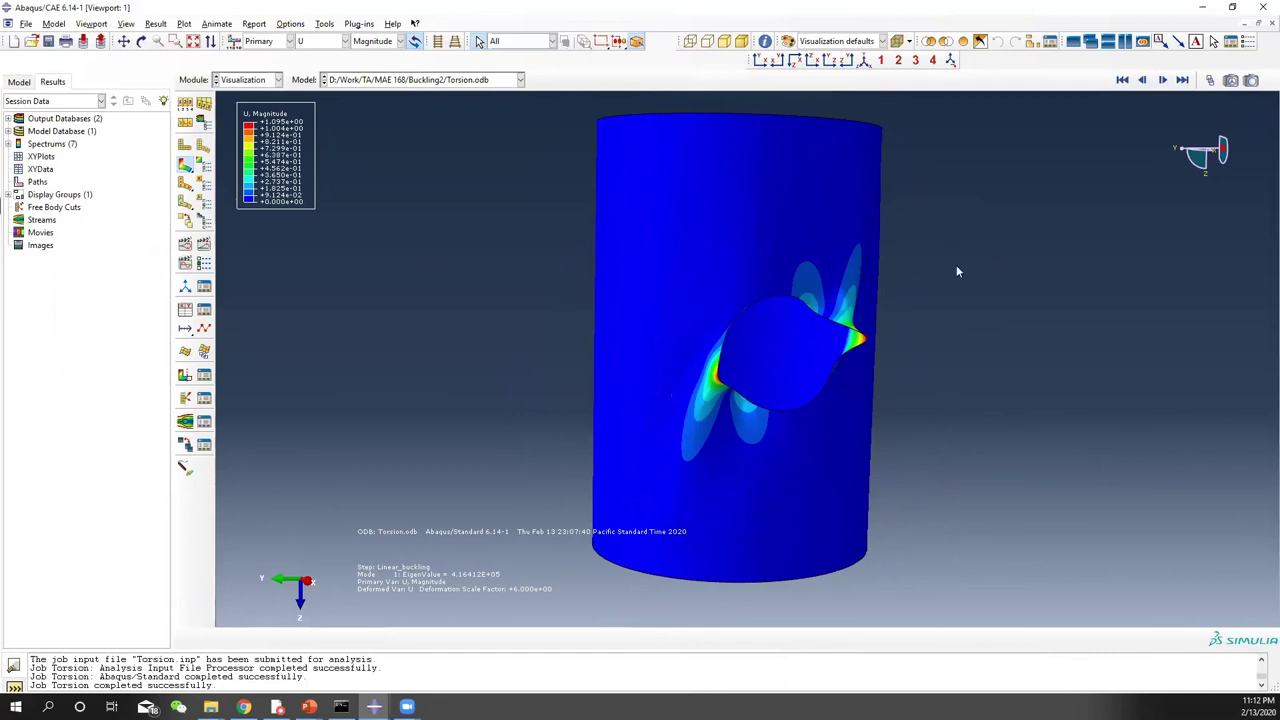
Step: Compare the first three torsion buckling modes and their eigenvalues, examining mode 2 around the cutout from different angles
left_click(1162, 80)
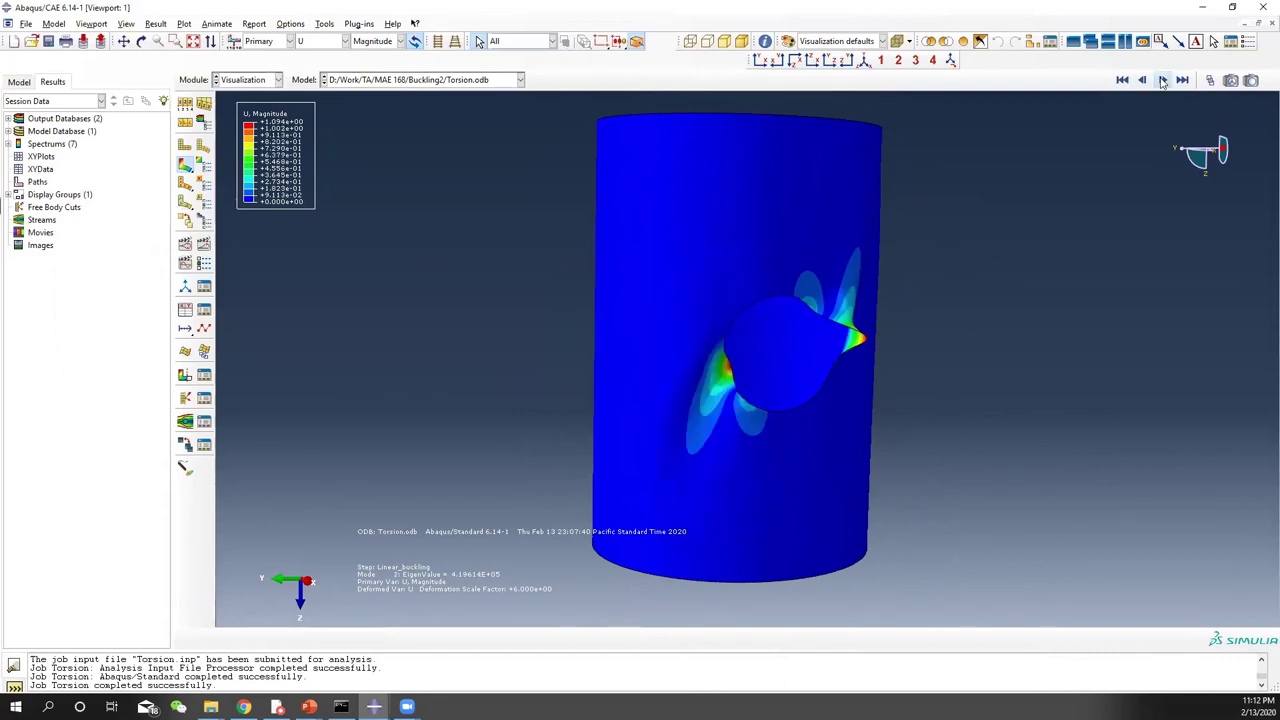
left_click(1162, 80)
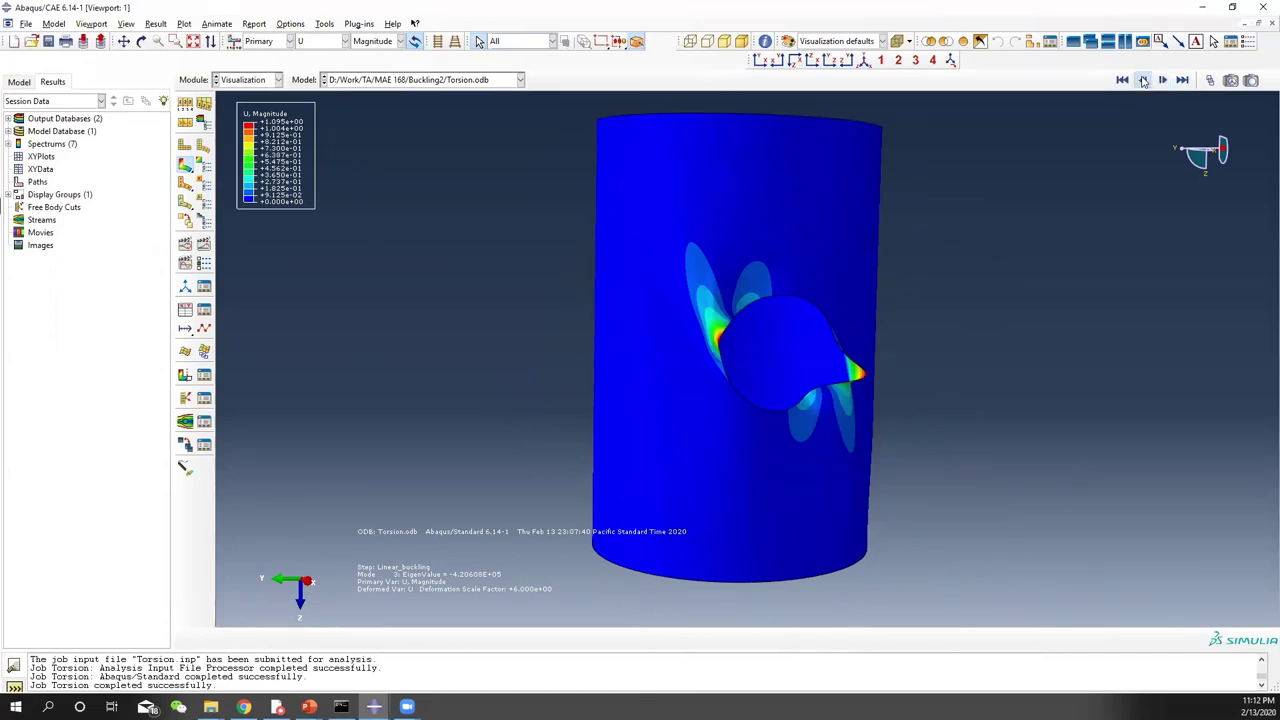
left_click(1143, 80)
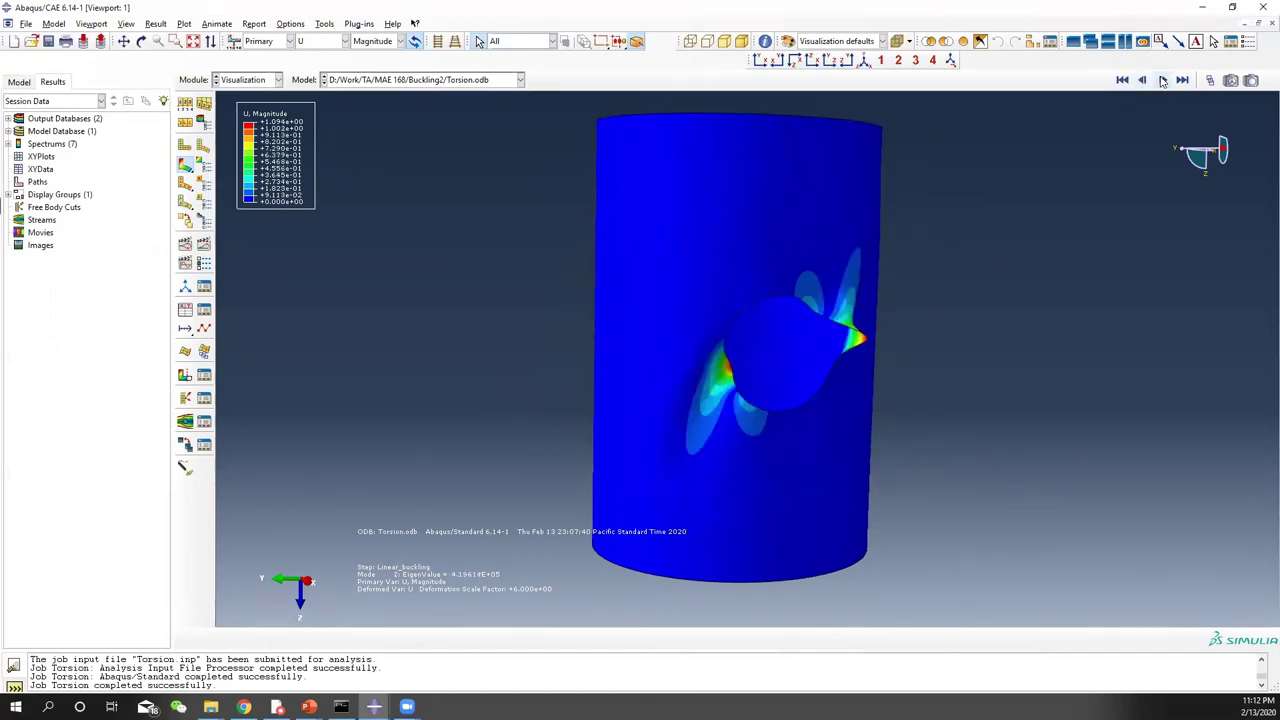
left_click(1162, 80)
left_click(1145, 80)
left_click(1162, 80)
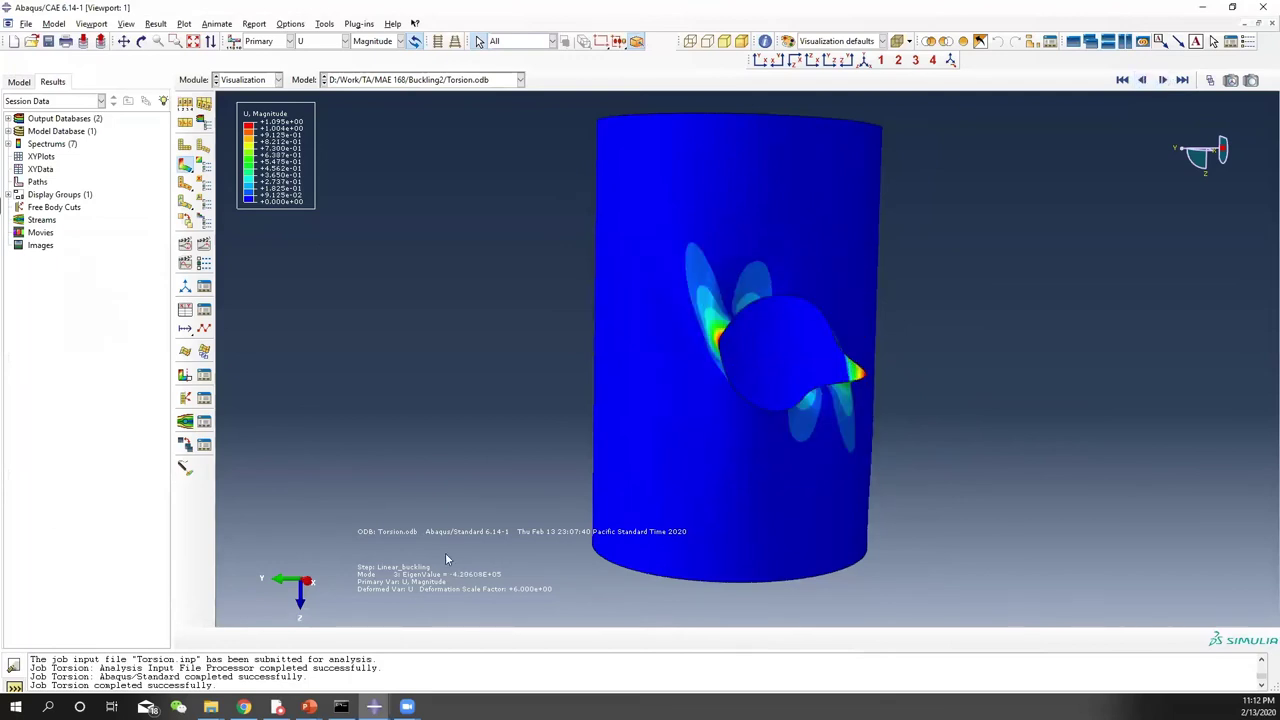
left_click(1145, 80)
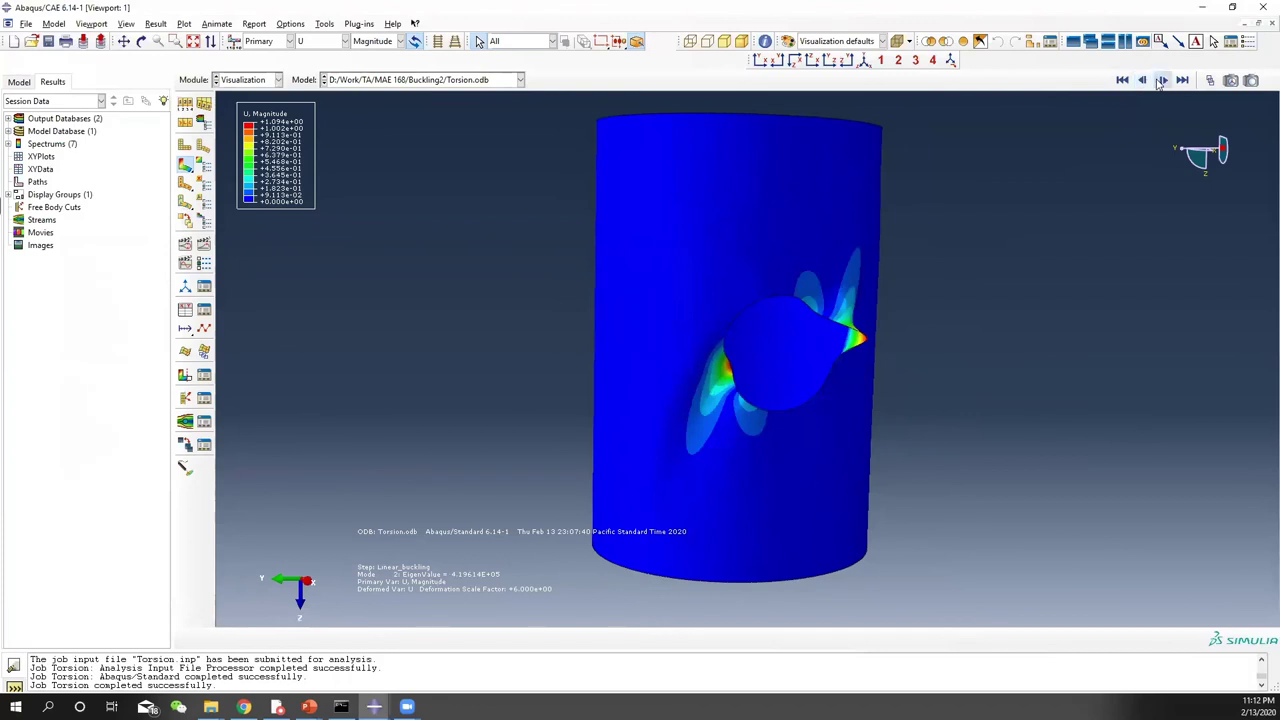
left_click(1160, 80)
left_click(1145, 80)
left_click_drag(1037, 191, 858, 191, "ctrl+alt")
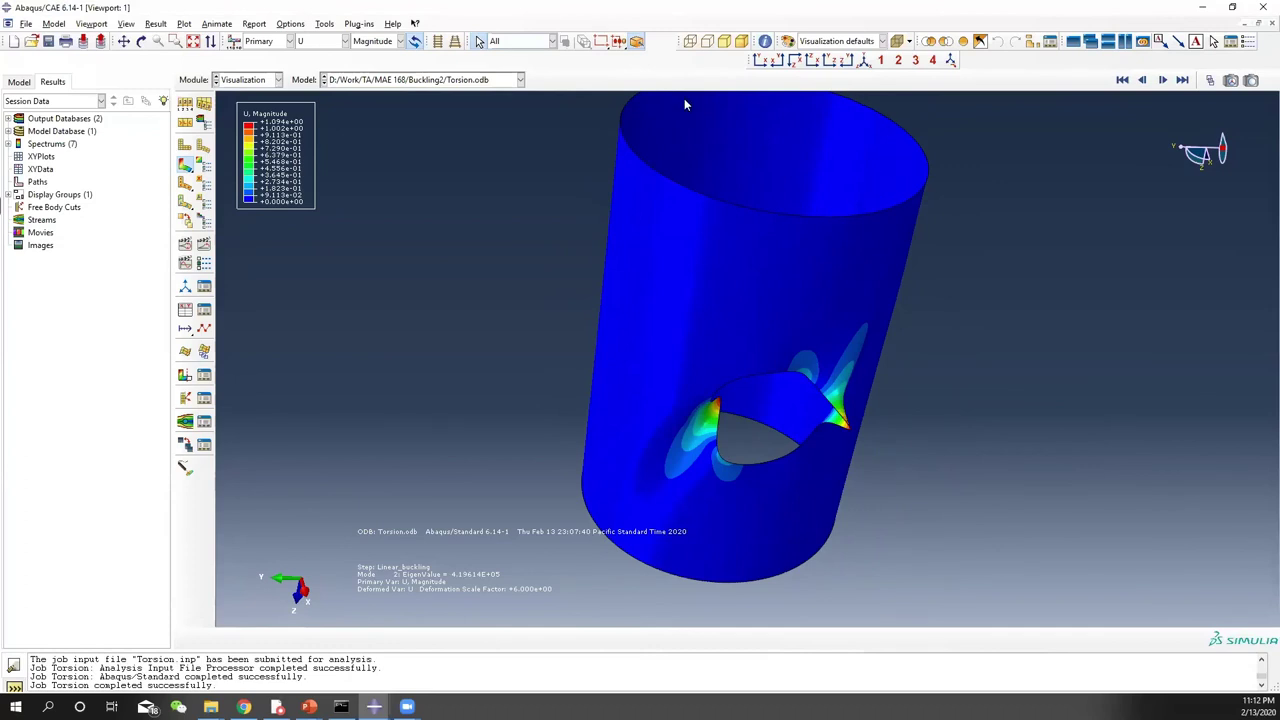
left_click_drag(914, 306, 816, 200, "ctrl+alt")
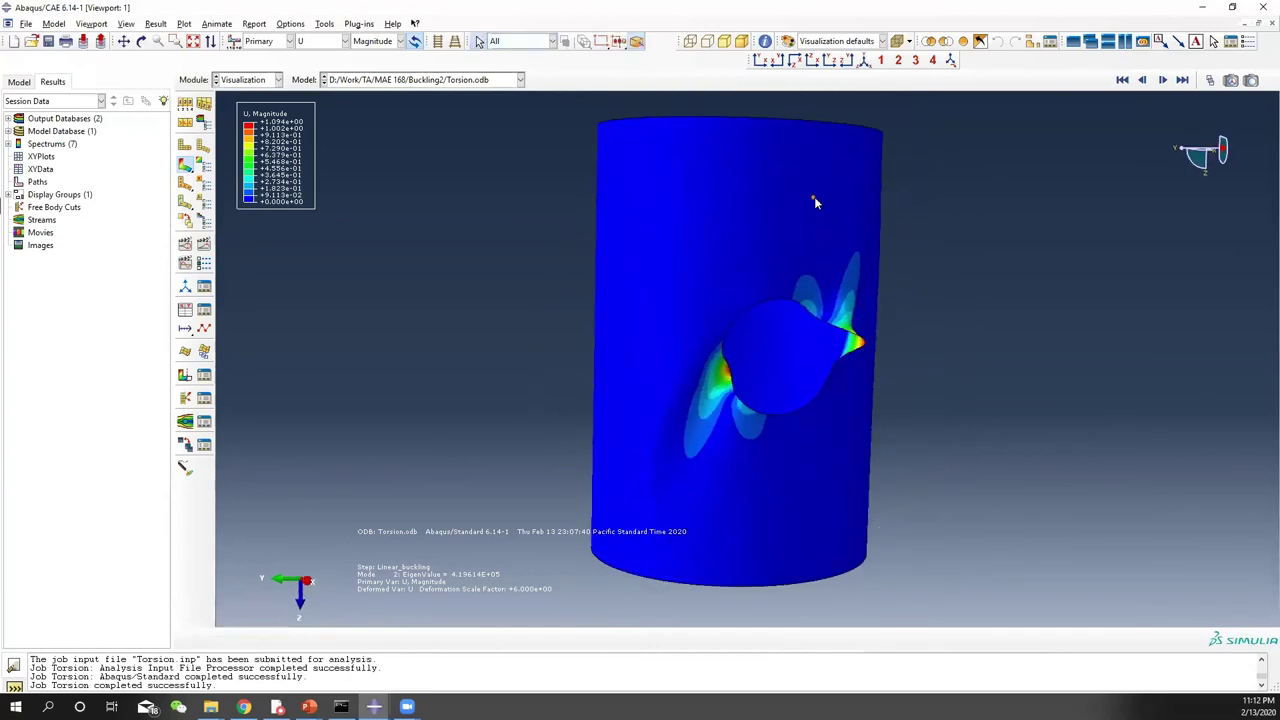
Step: Advance through the torsion results to buckling mode 5 and examine the deformation inside and outside the shell
left_click(1164, 80)
left_click(1164, 80)
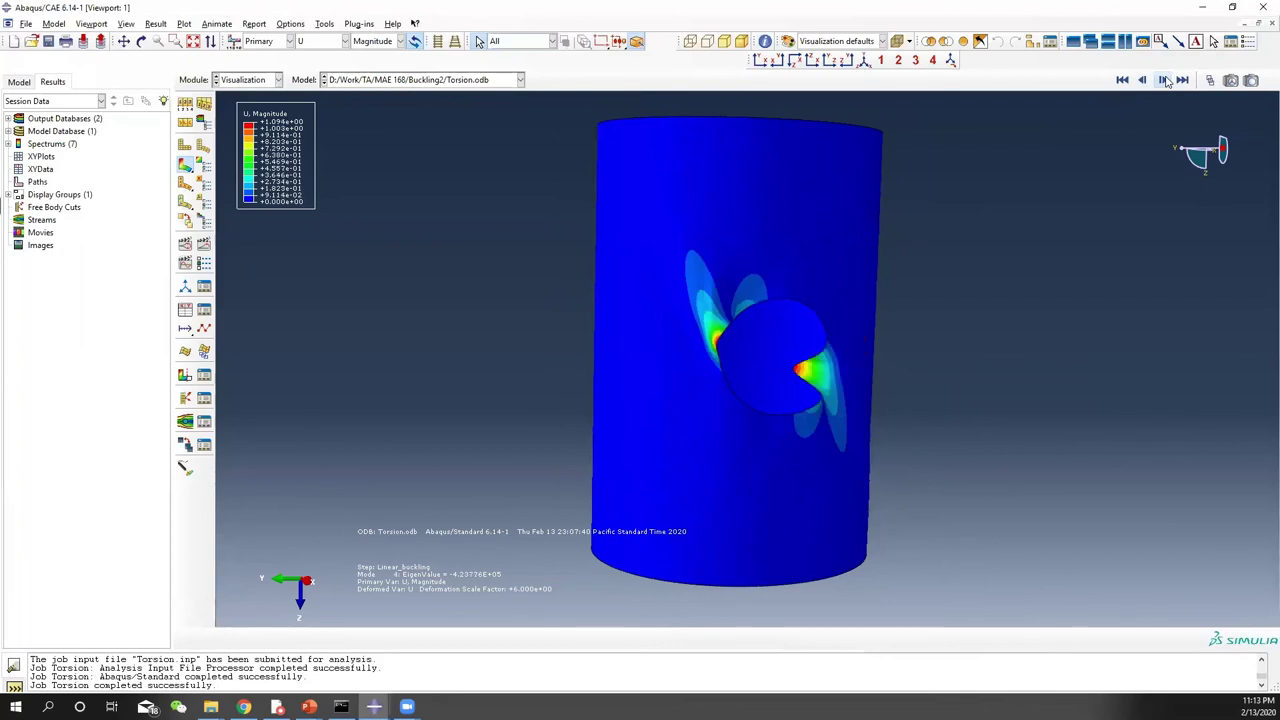
left_click(1164, 80)
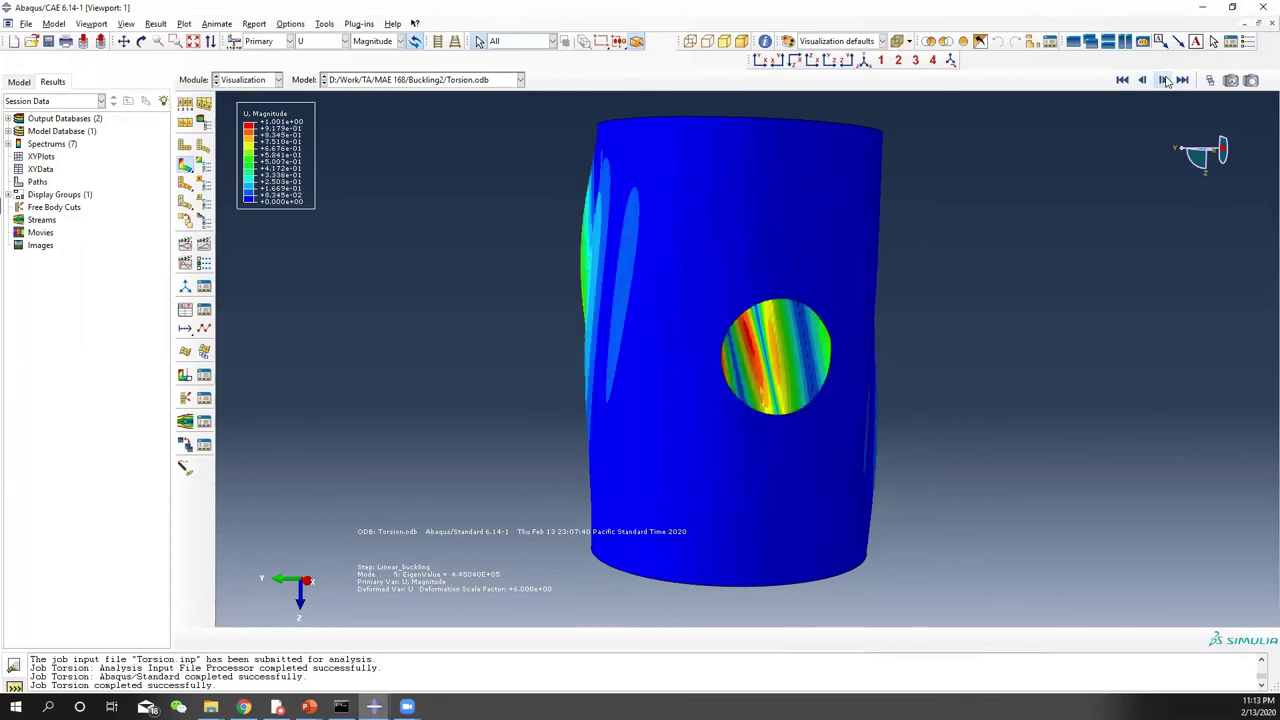
left_click_drag(743, 234, 606, 363, "ctrl+alt")
left_click_drag(660, 228, 850, 300, "ctrl+alt")
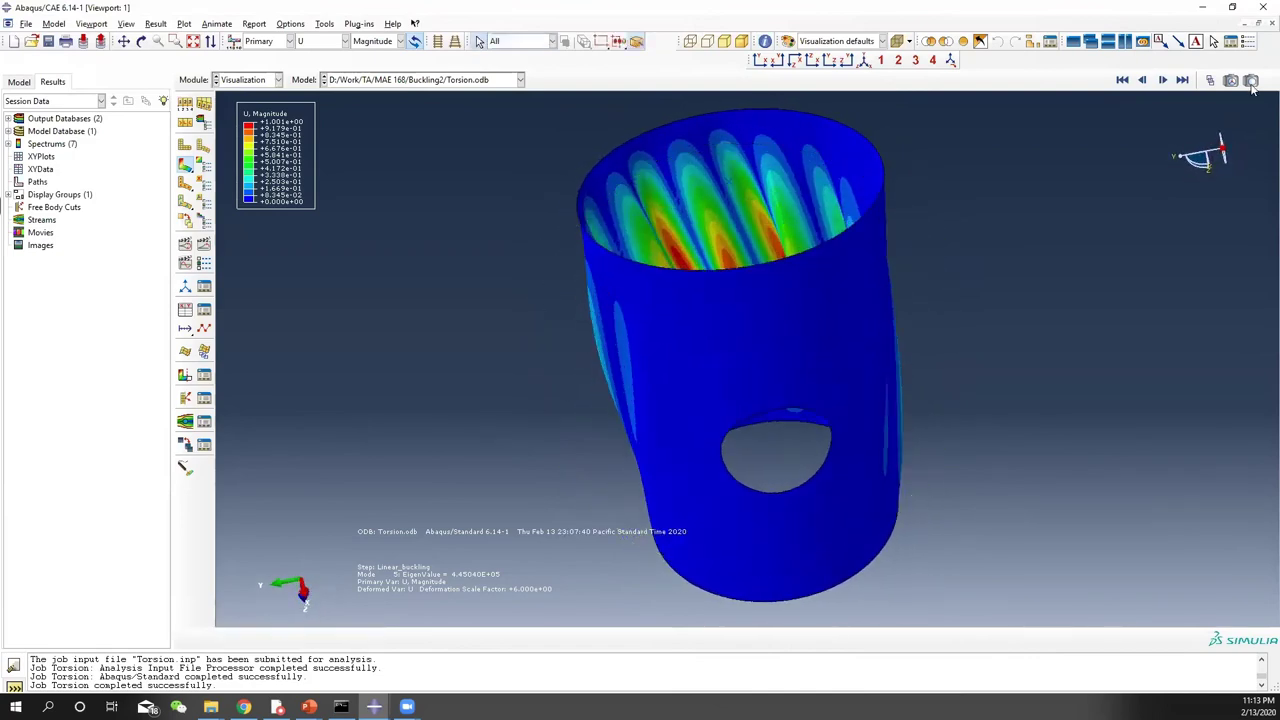
Step: Step through the remaining torsion buckling modes from 6 to 10 and inspect the mode 10 shape around the cylinder
left_click(1162, 80)
left_click(1164, 80)
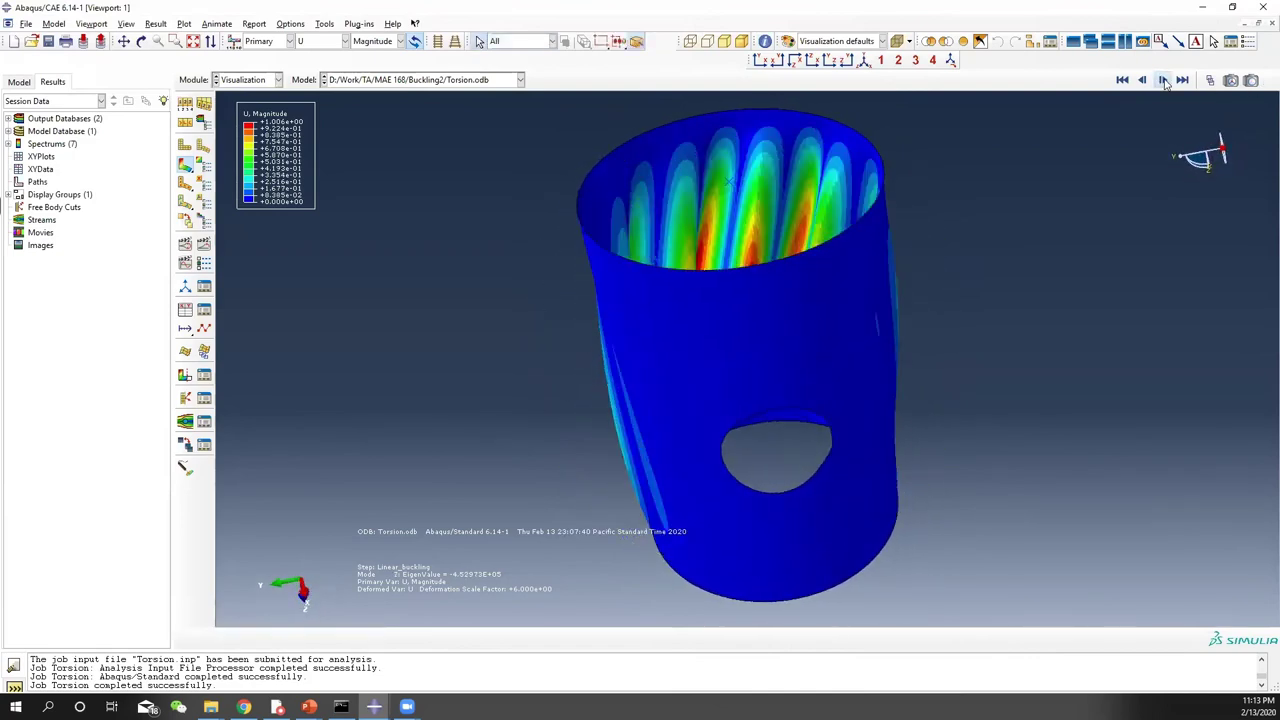
left_click(1164, 80)
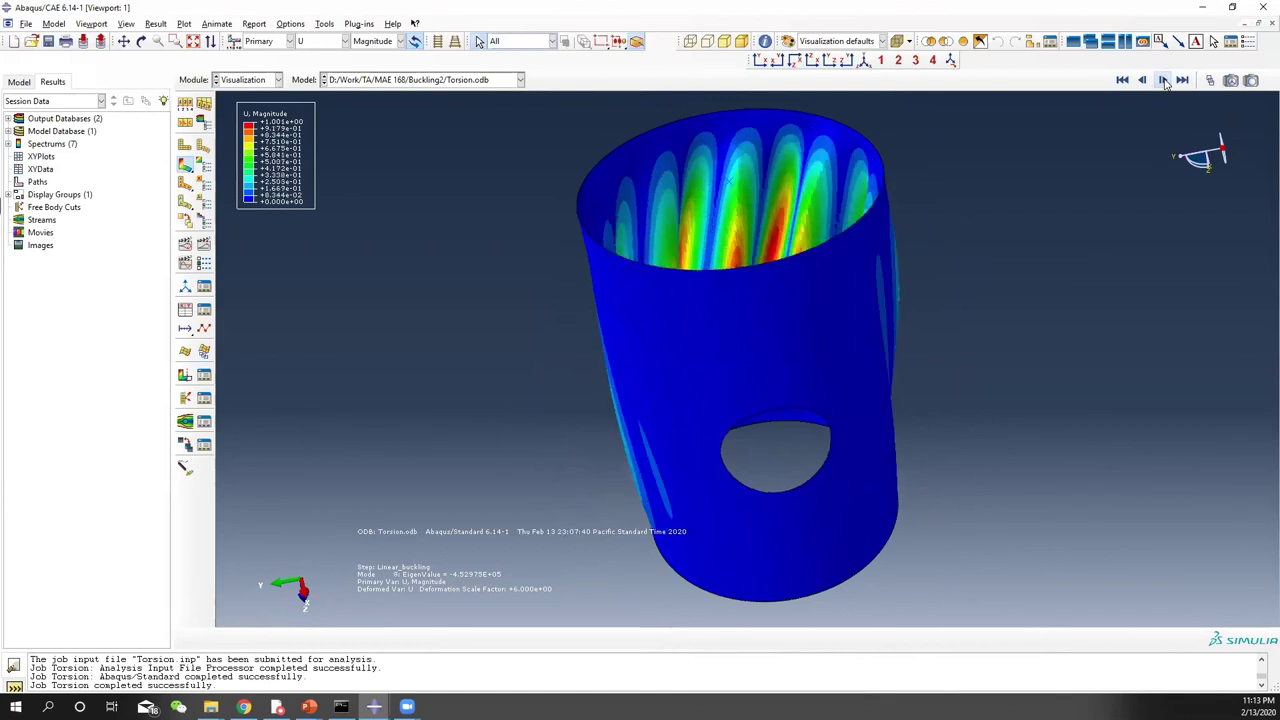
left_click(1164, 80)
left_click(1164, 80)
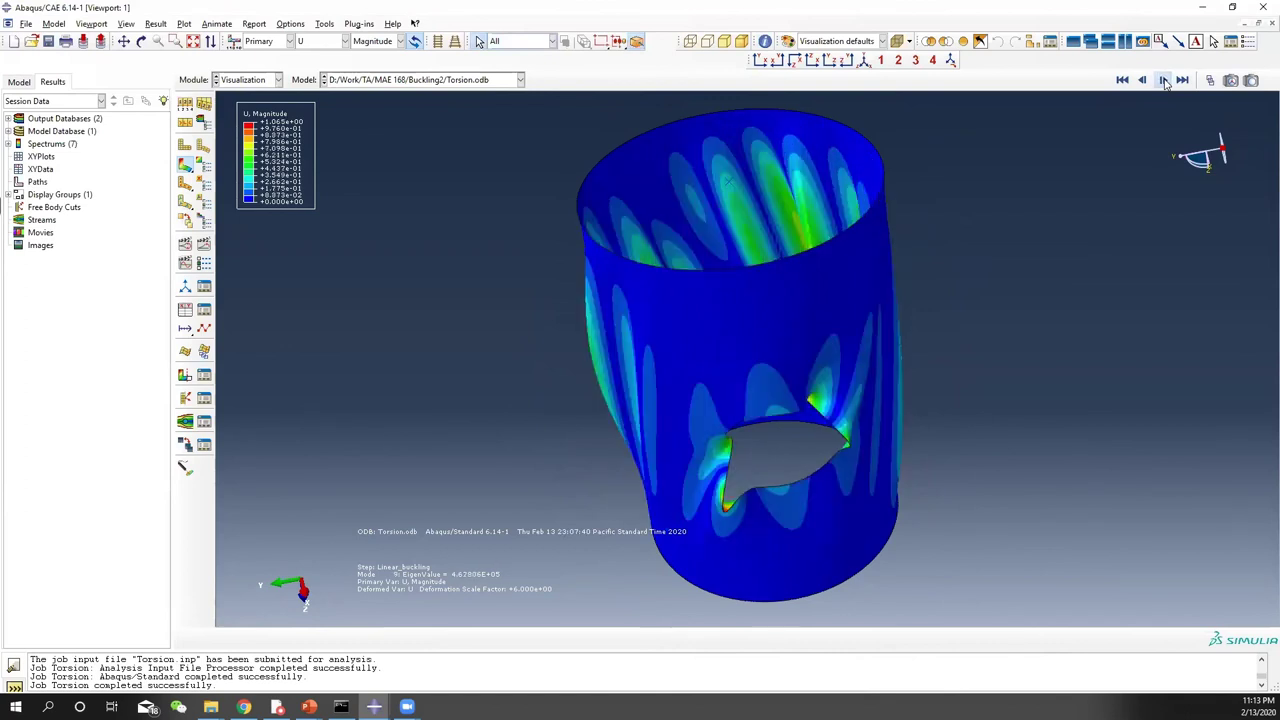
left_click_drag(777, 229, 837, 246)
left_click_drag(669, 429, 577, 434)
key("Escape")
left_click_drag(880, 435, 573, 543)
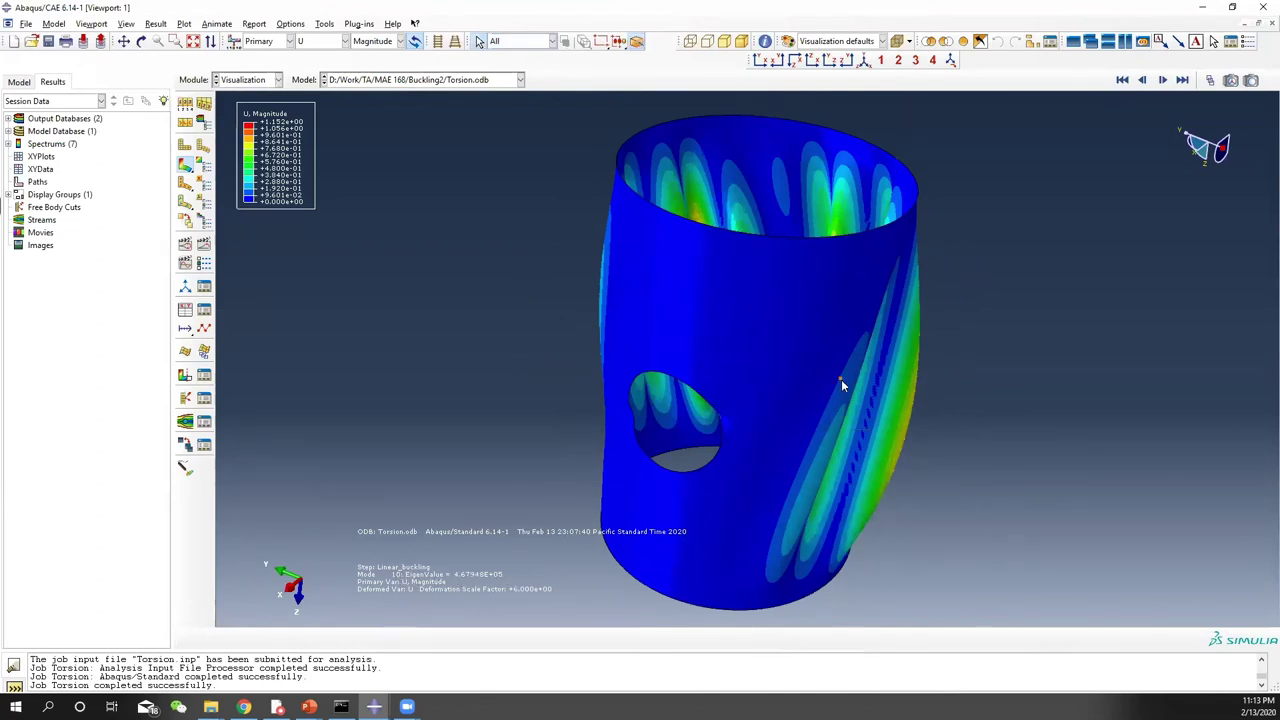
Step: Switch to the PowerPoint editing window of the Buckling of Composite Shell presentation
left_click(309, 707)
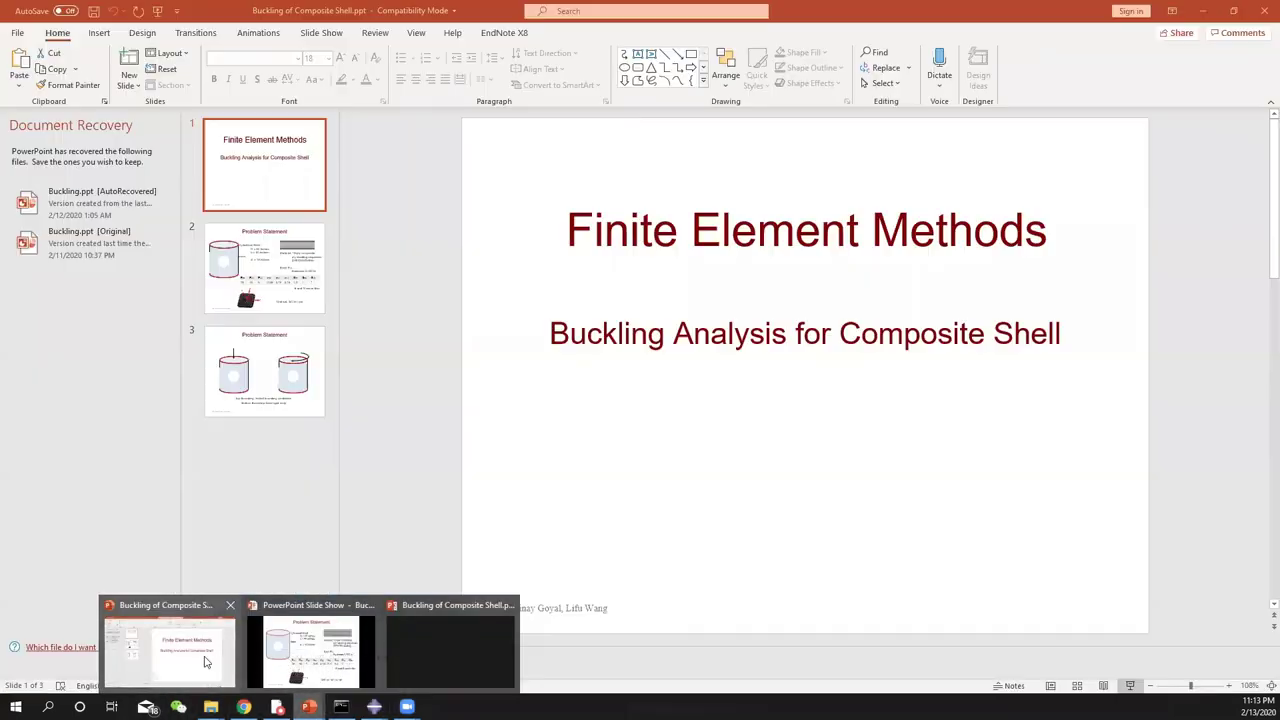
left_click(170, 650)
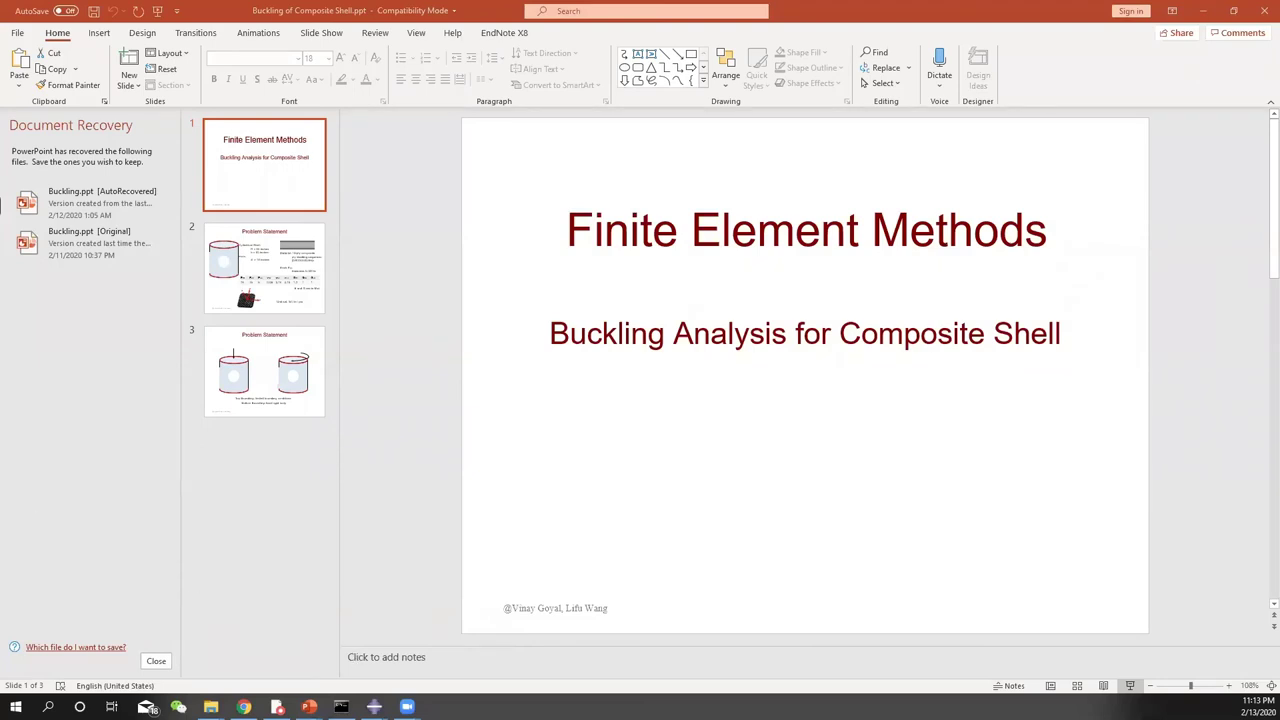
mouse_move(309, 707)
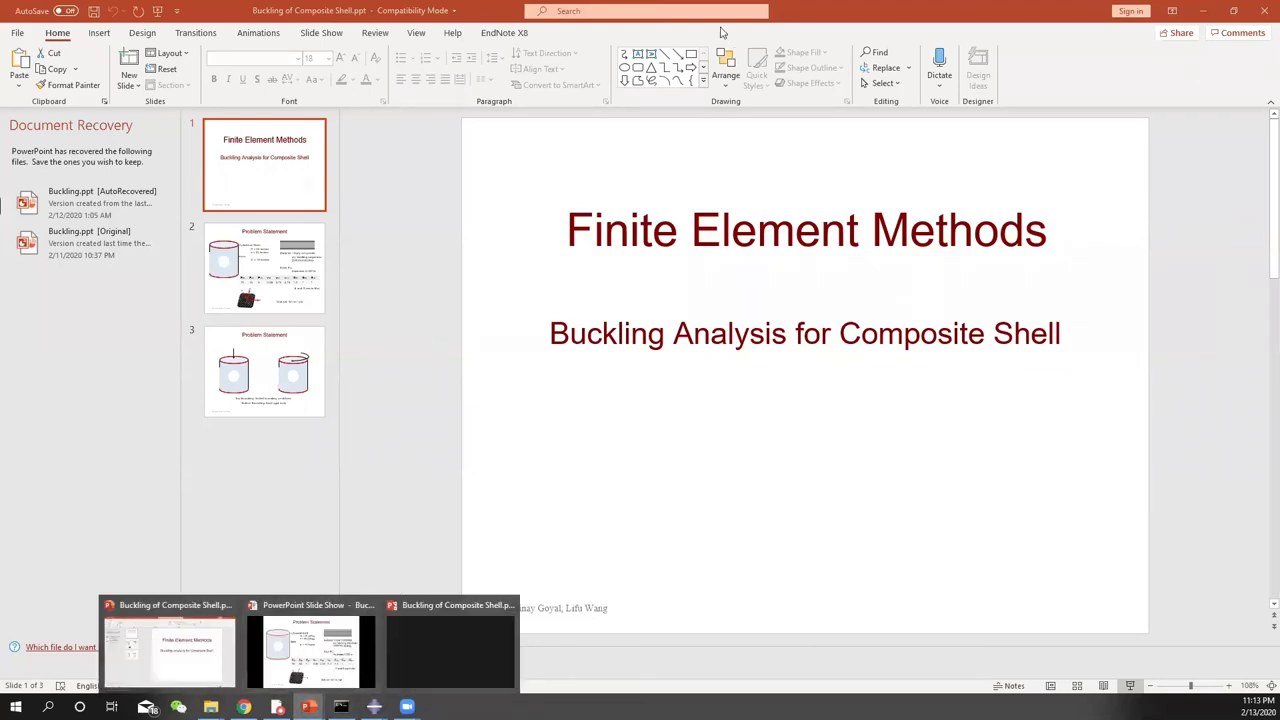